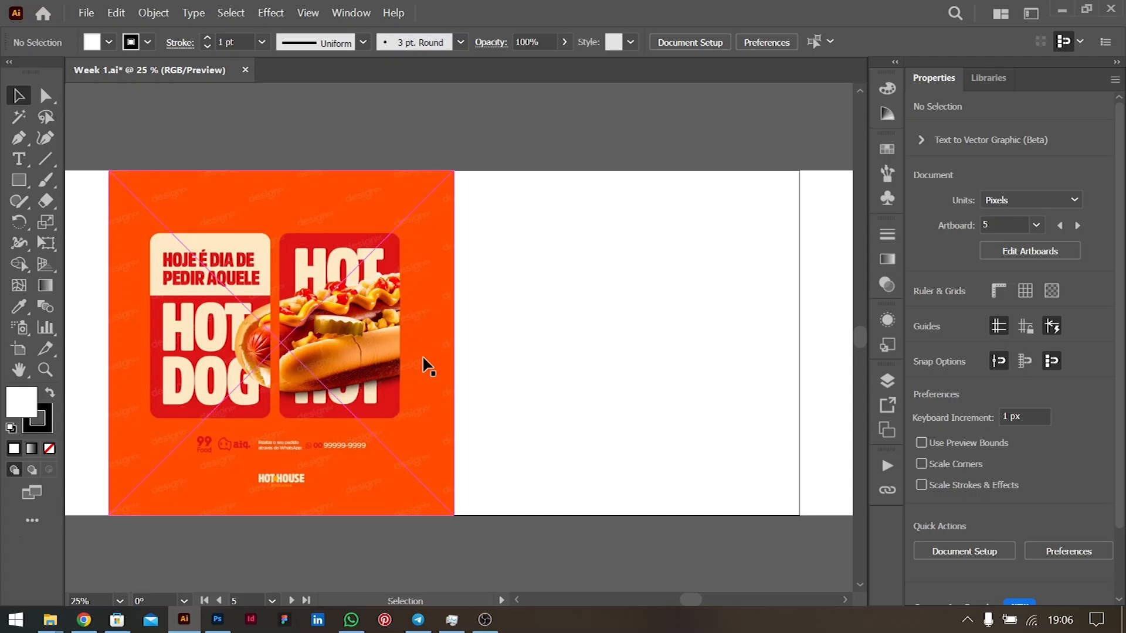
- Place the stuffed-sandwich photo on the second artboard and send it to Photoshop for editing
left_click_drag(428, 339, 461, 332)
left_click_drag(460, 332, 570, 333)
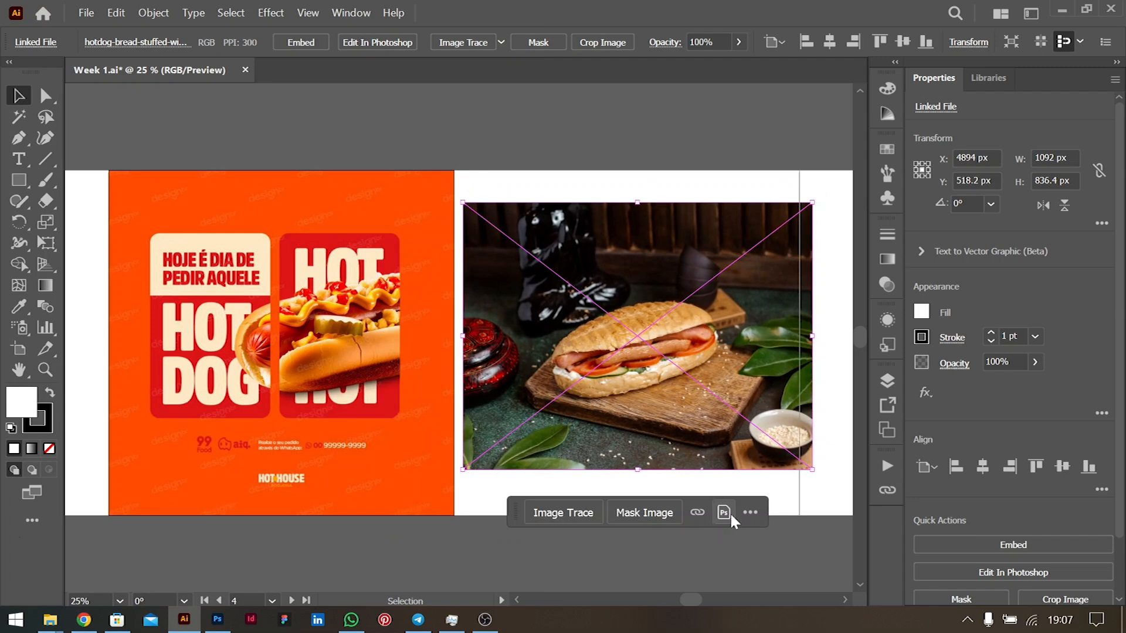
left_click(723, 512, "alt")
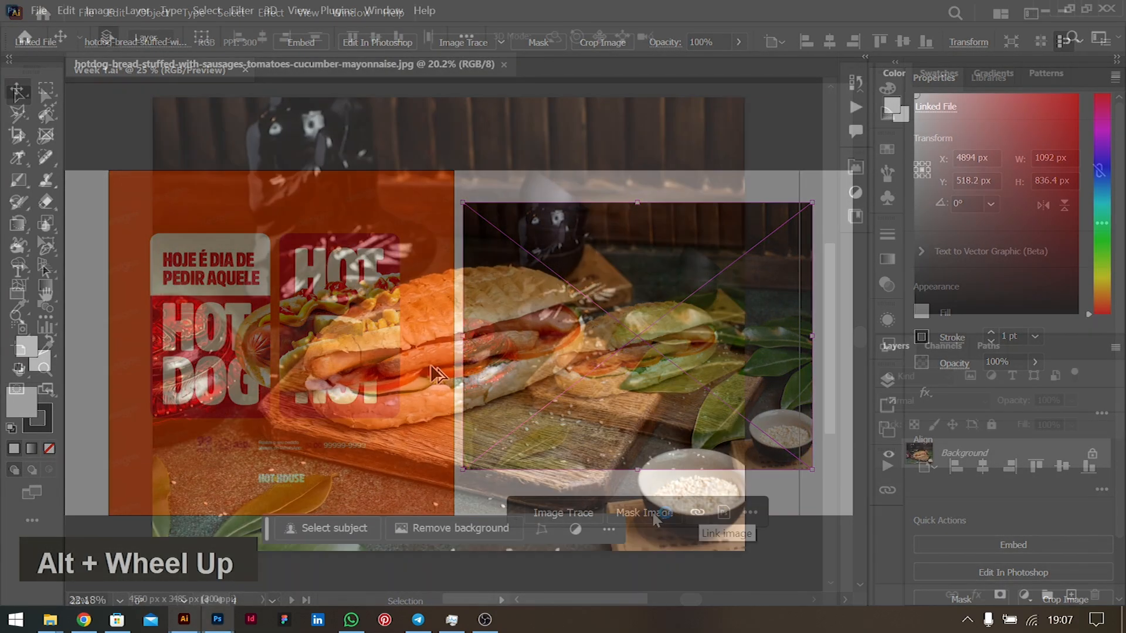
scroll(434, 372, "down", 2)
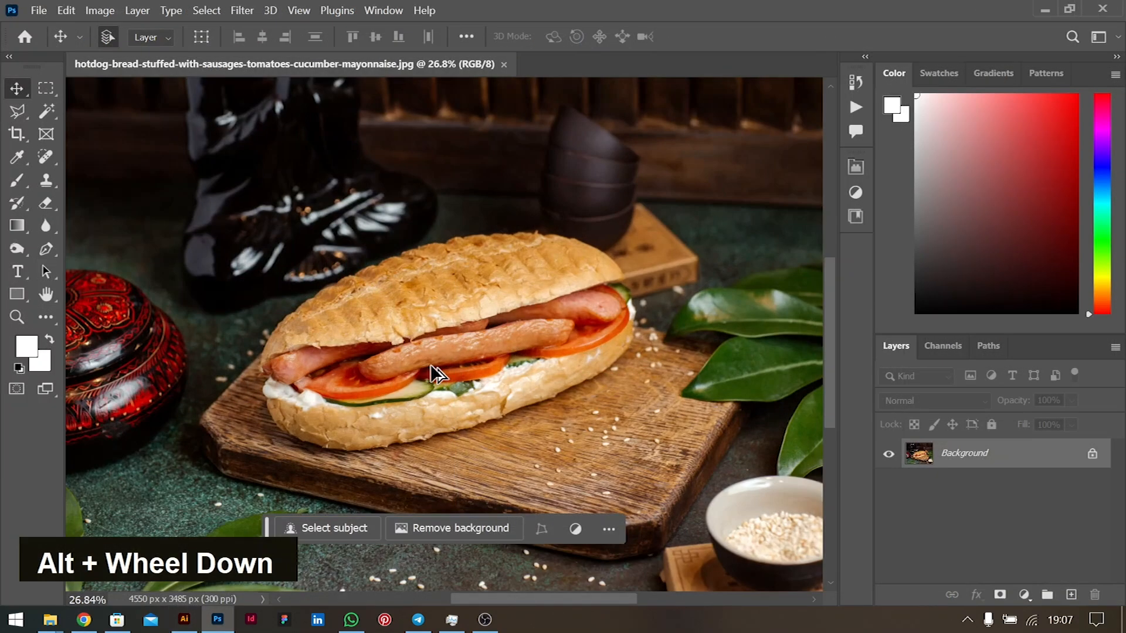
- Select the sandwich with the Quick Selection brush enlarged to 300
scroll(434, 373, "up", 2)
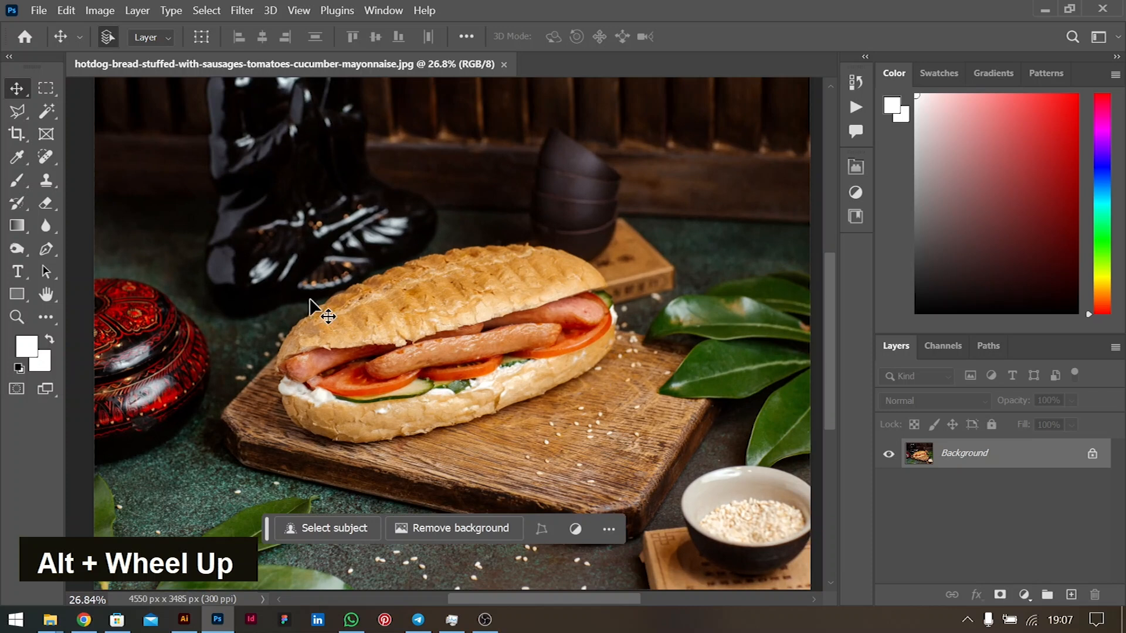
right_click(45, 110)
left_click(97, 130)
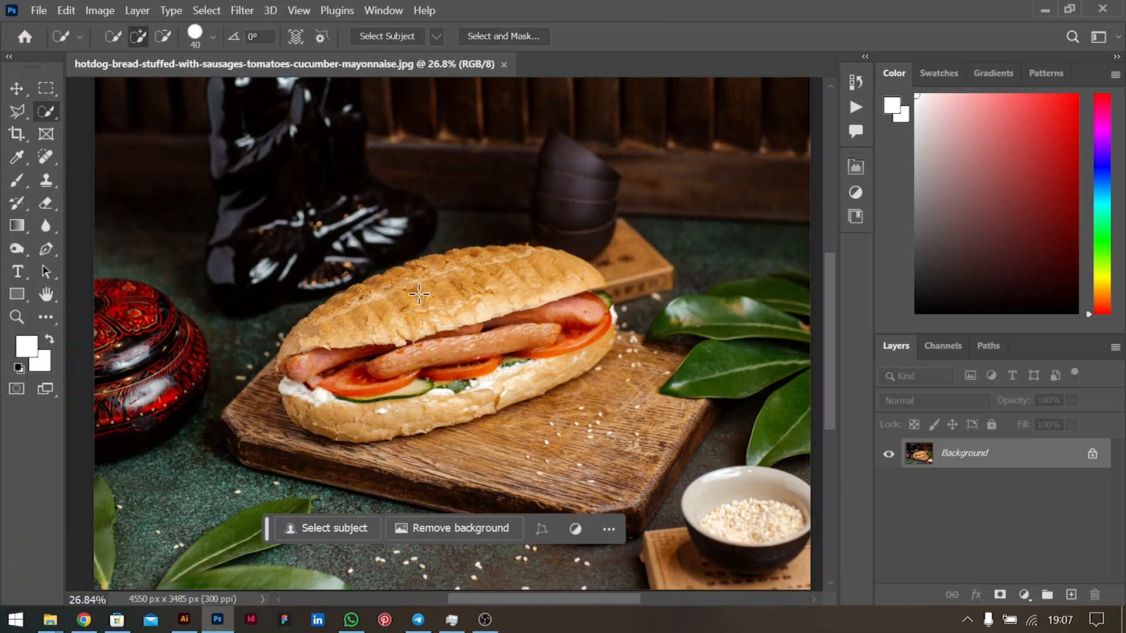
key("bracketright")
key("bracketright")
key("bracketright")
key("bracketright")
key("bracketright")
key("bracketright")
key("bracketright")
key("bracketright")
key("bracketright")
key("bracketright")
key("bracketright")
key("bracketright")
key("bracketright")
key("bracketright")
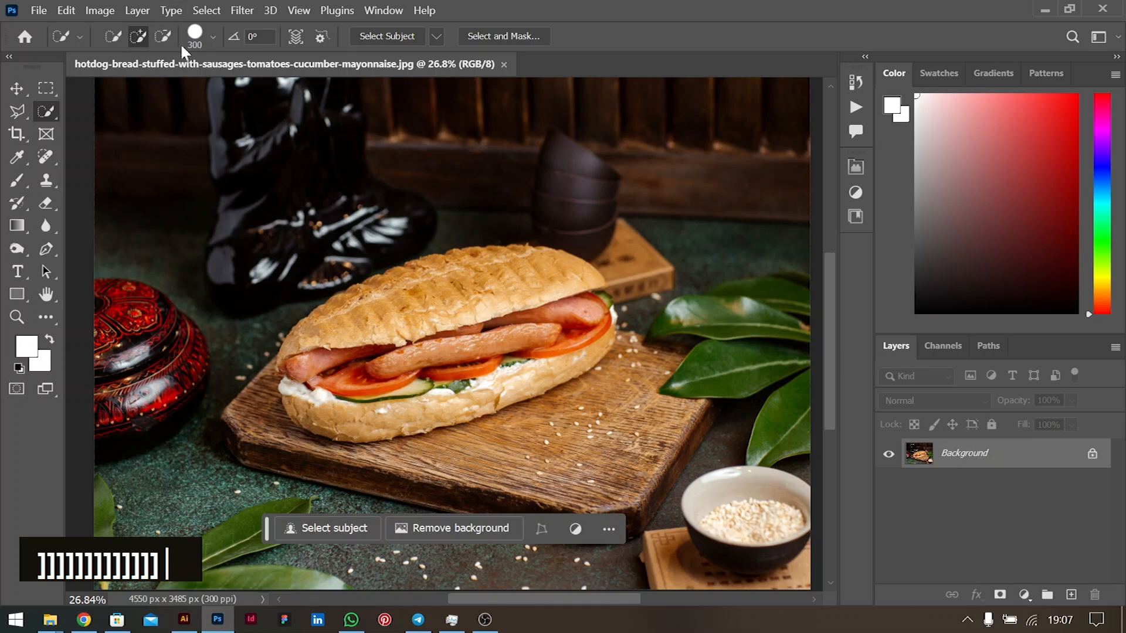
mouse_move(433, 294)
left_mouse_down()
mouse_move(378, 321)
mouse_move(344, 355)
mouse_move(345, 418)
mouse_move(441, 416)
mouse_move(472, 399)
mouse_move(528, 353)
mouse_move(551, 324)
mouse_move(547, 298)
left_mouse_up()
- Try subtracting from the selection, undo it, and unlock the Background as Layer 0
scroll(588, 296, "up", 3)
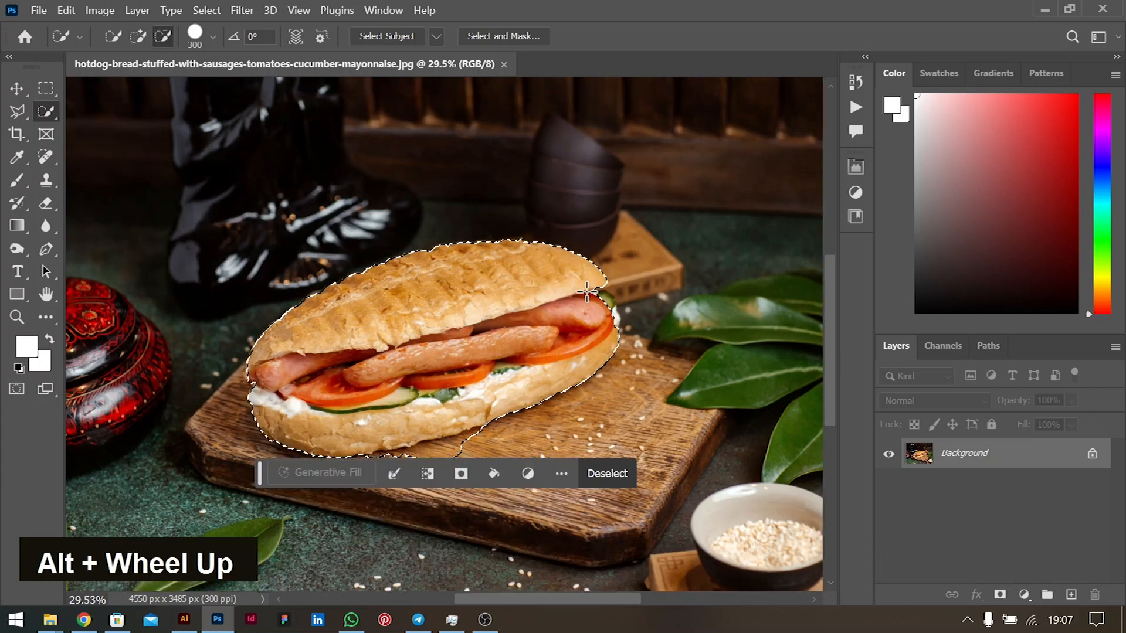
scroll(626, 288, "up", 1, "alt")
scroll(626, 288, "down", 3, "alt")
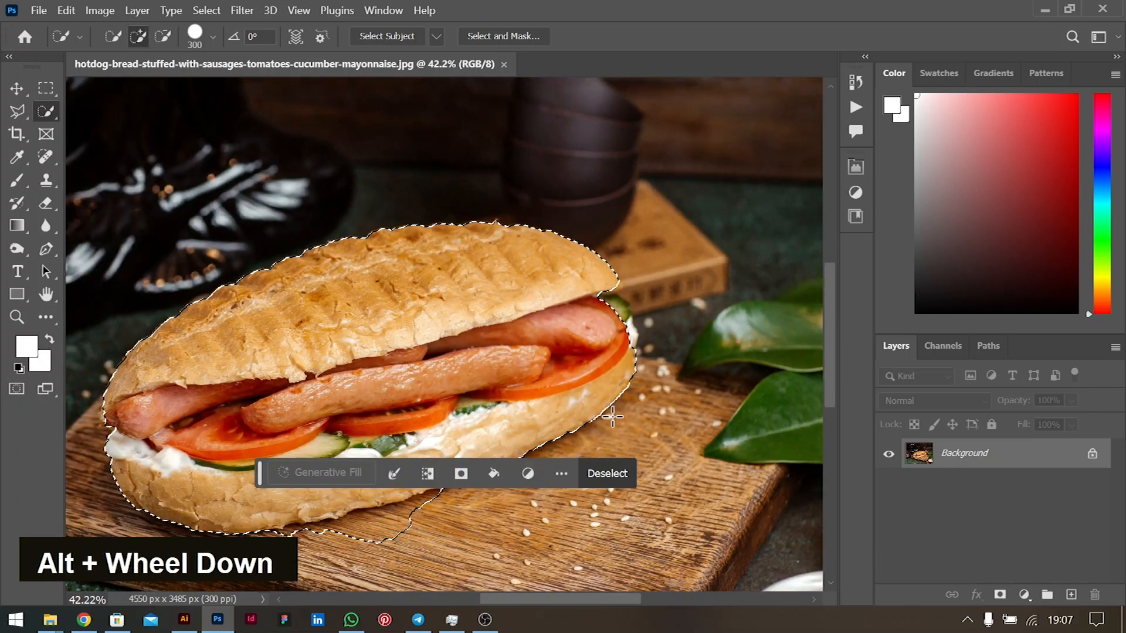
scroll(356, 522, "down", 3)
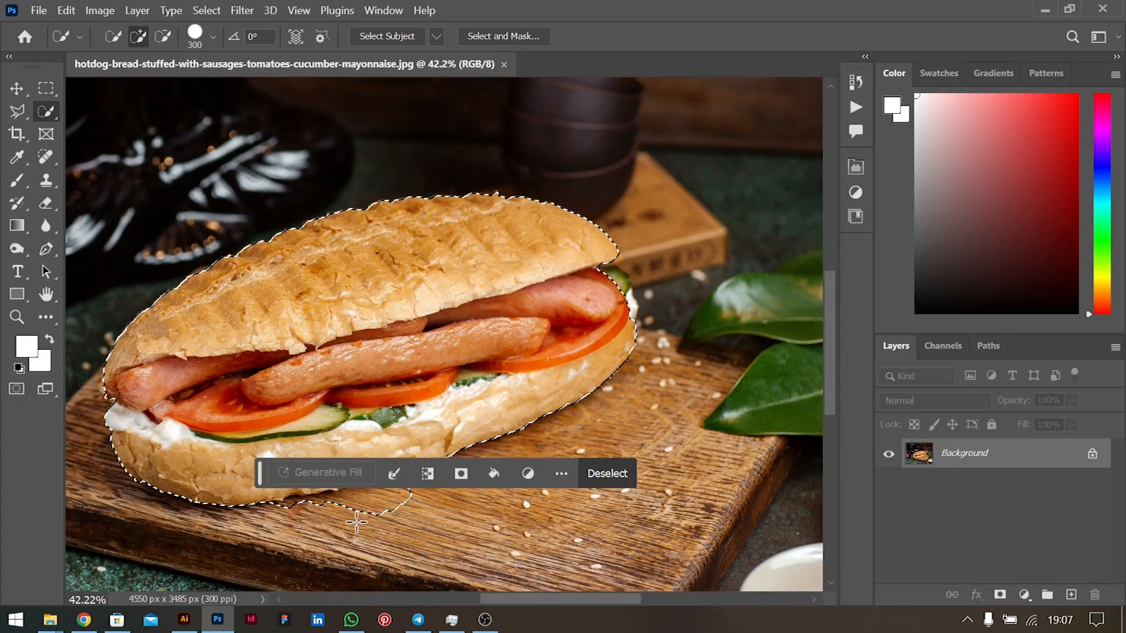
scroll(357, 522, "down", 1)
left_click(163, 36)
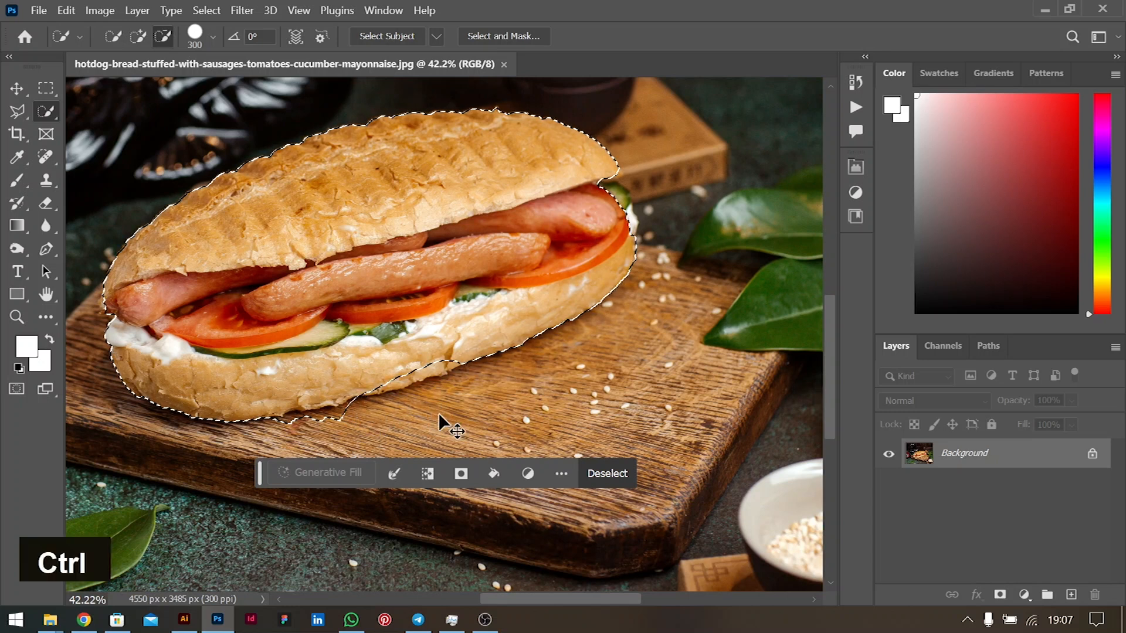
key("ctrl+z")
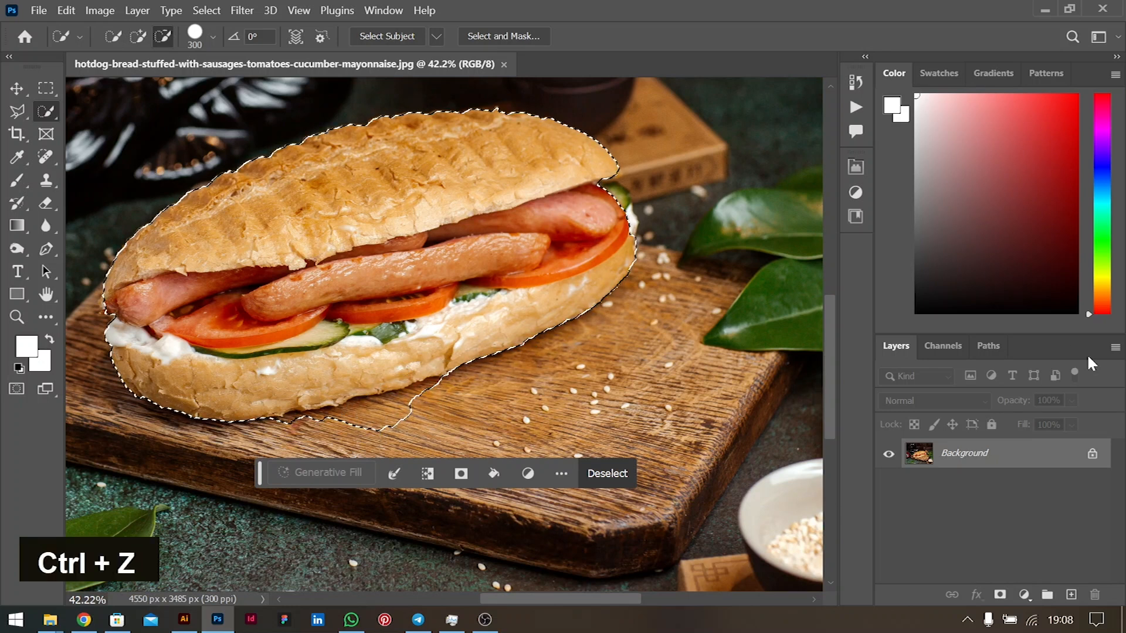
left_click(1092, 453)
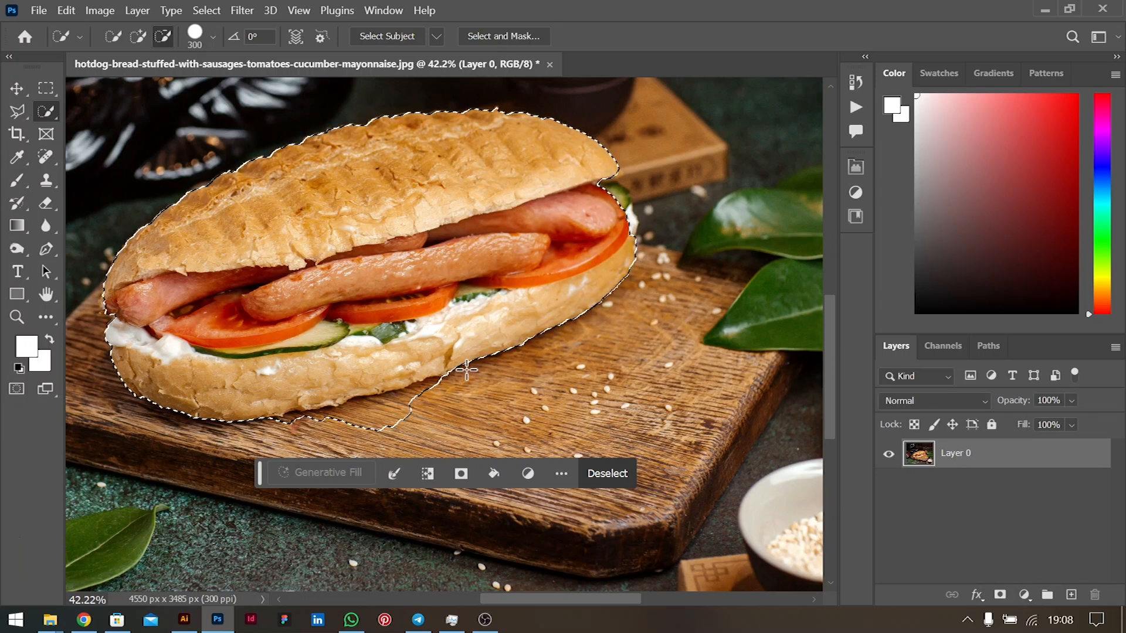
- Trim the board patch below the bread out of the selection with an Alt-subtracting Polygonal Lasso
right_click(16, 110)
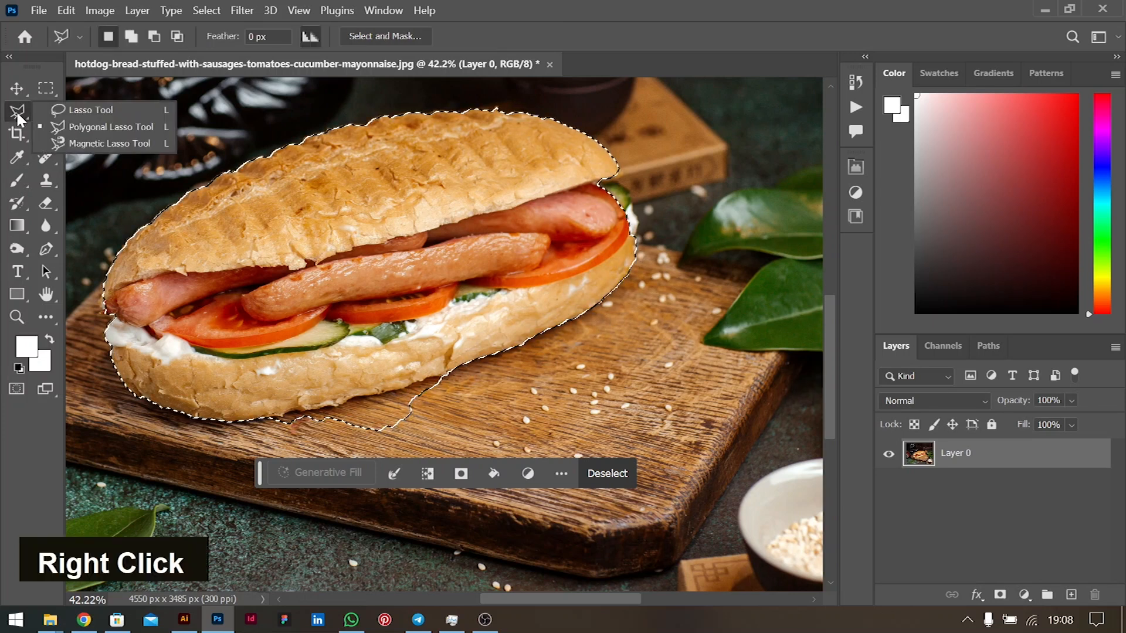
left_click(72, 126)
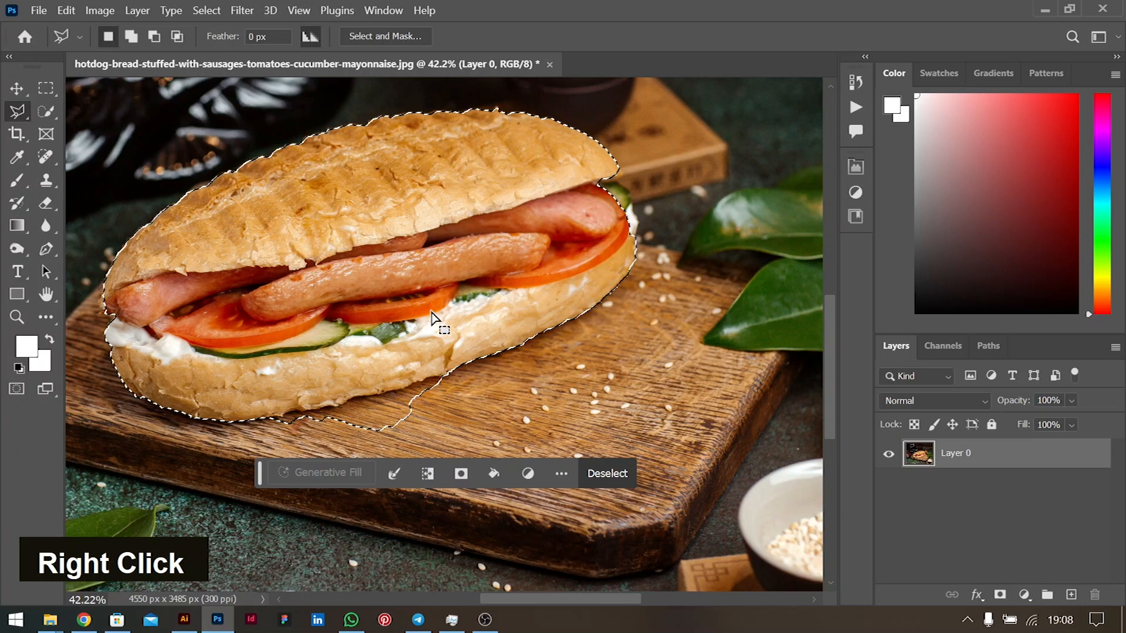
key("alt")
left_click(457, 368, "alt")
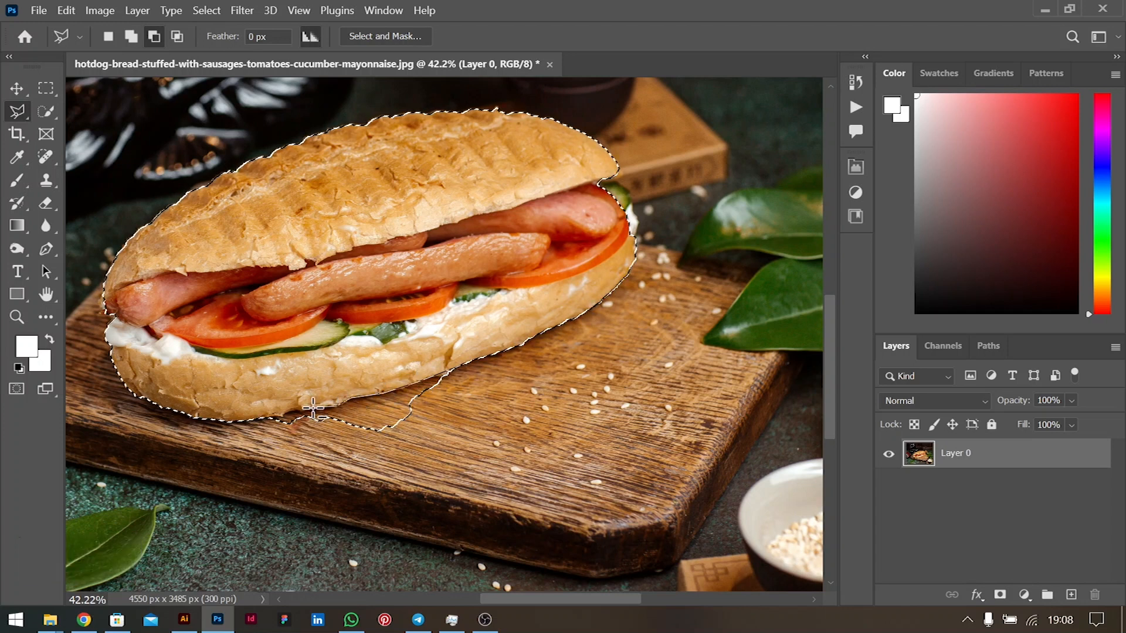
double_click(289, 413)
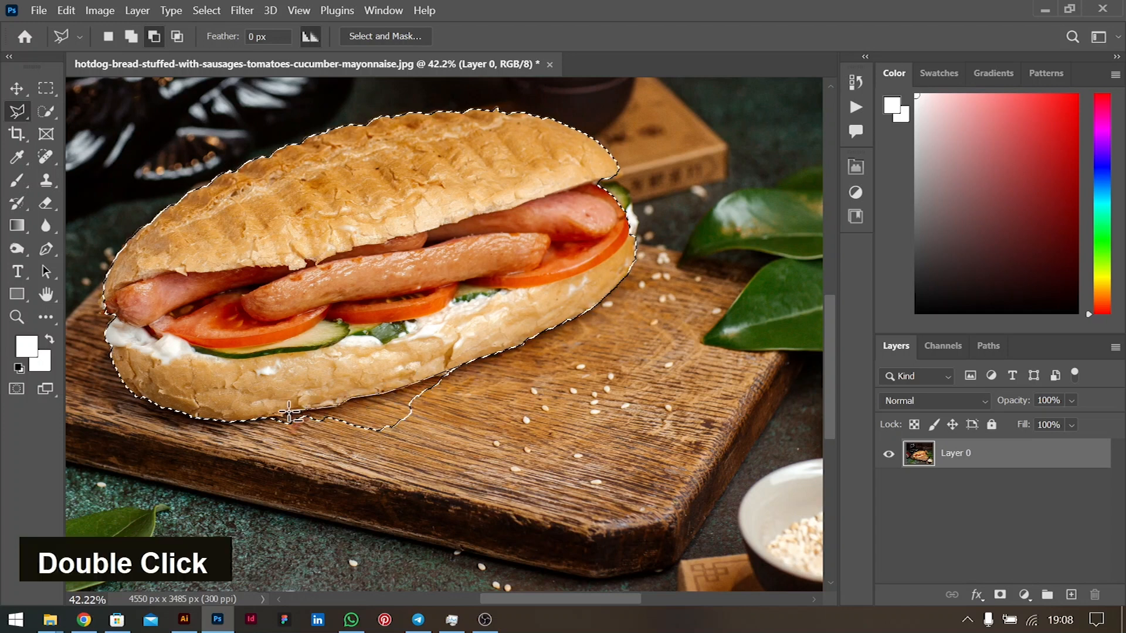
double_click(261, 421)
left_click(275, 449)
left_click(370, 451)
left_click(483, 429)
left_click(521, 391)
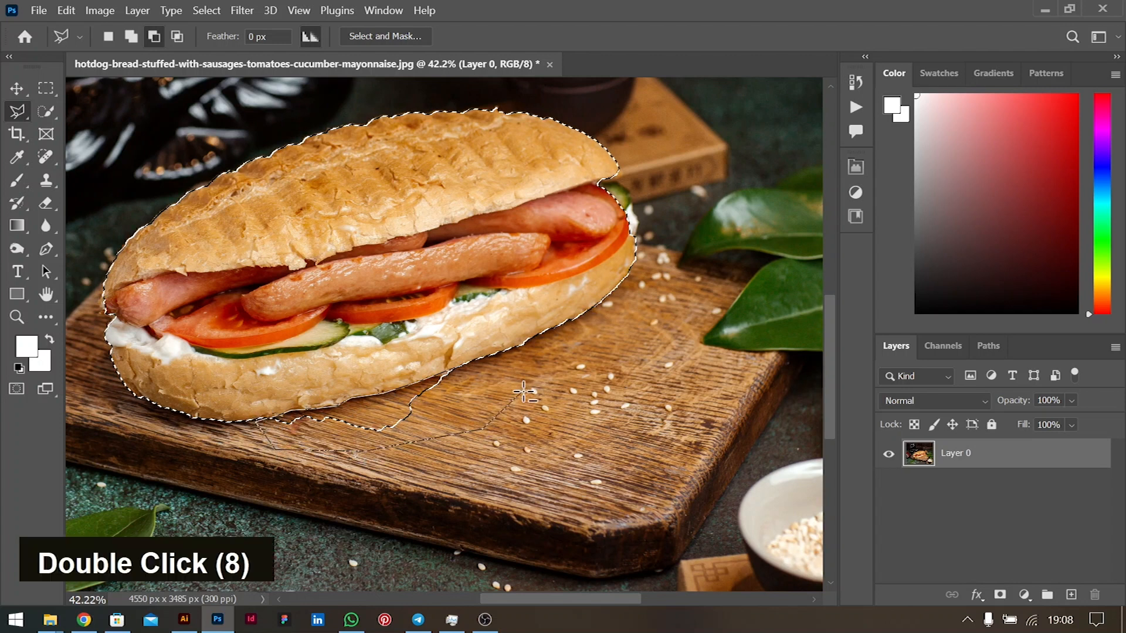
left_click(460, 365)
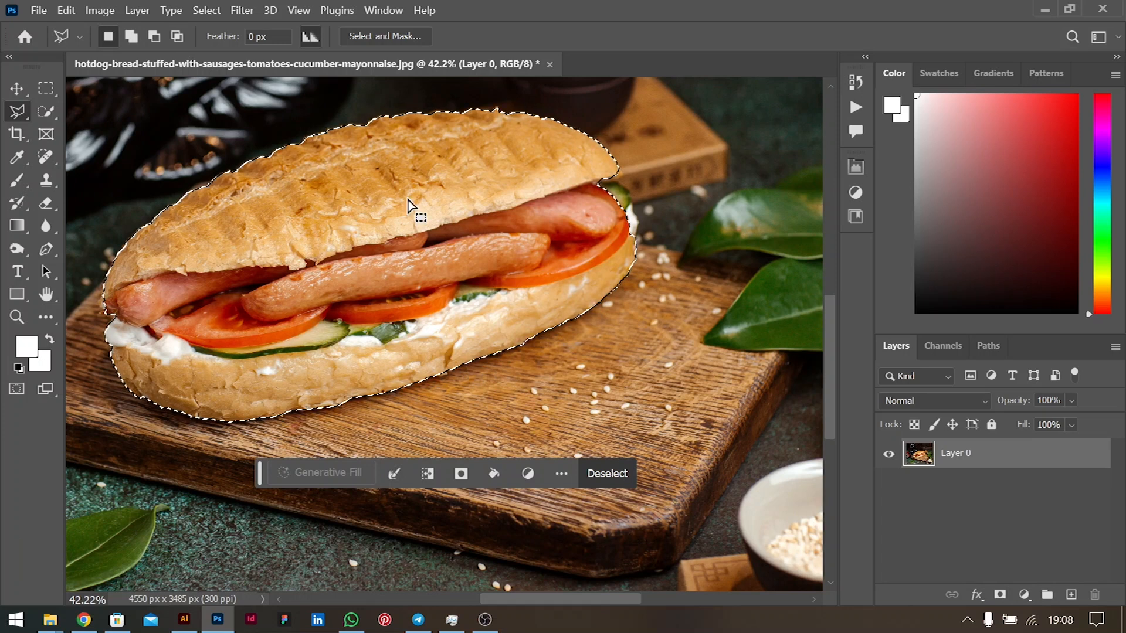
scroll(507, 173, "down", 1, "alt")
- Copy the selected sandwich to Layer 1 with Ctrl+J and hide Layer 0
scroll(505, 170, "up", 1)
scroll(506, 170, "up", 2)
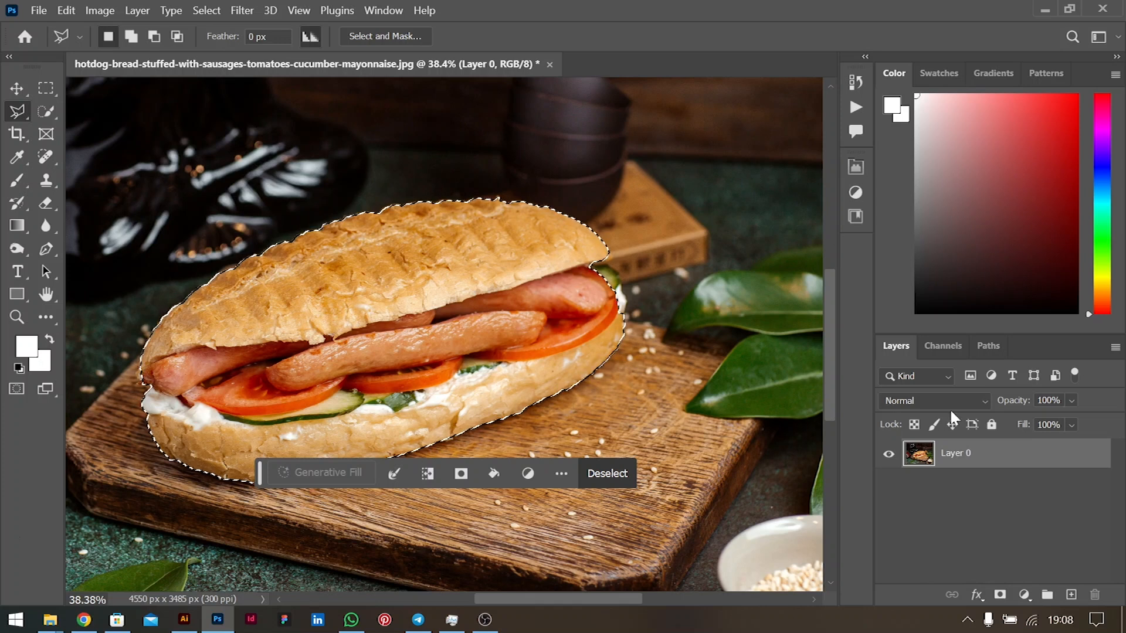
key("ctrl")
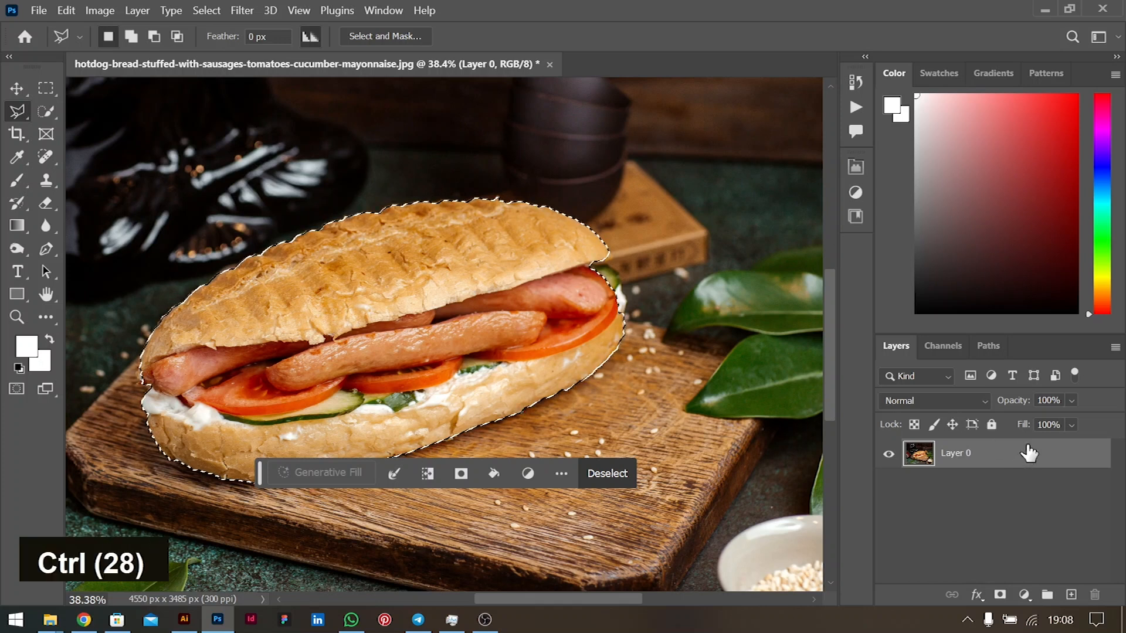
key("ctrl+j")
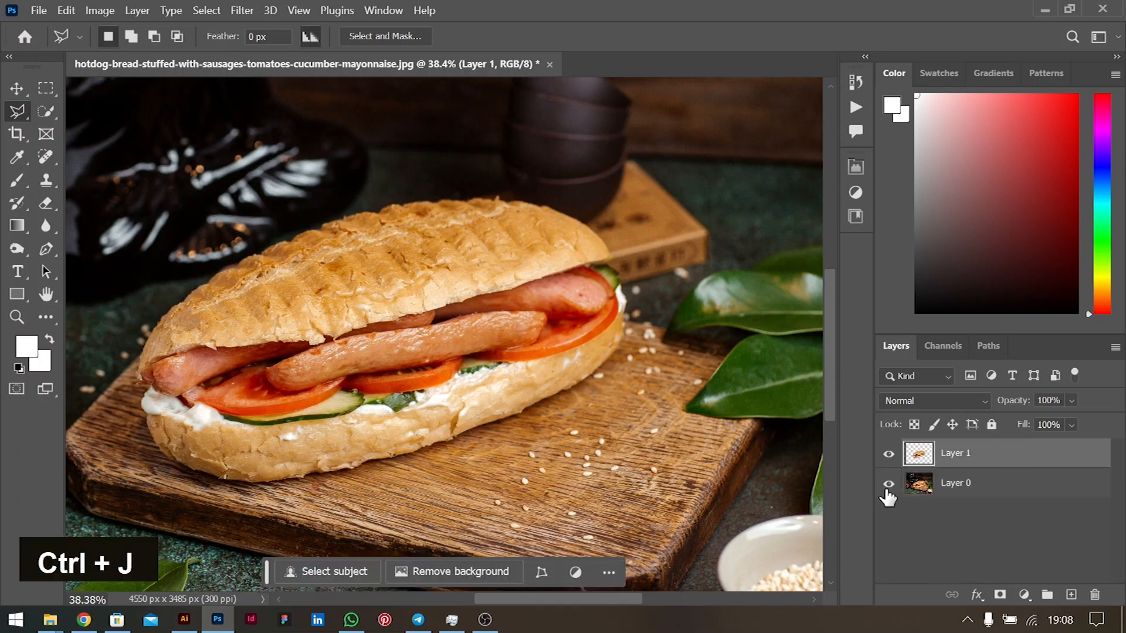
left_click(888, 484)
scroll(444, 315, "down", 3, "alt")
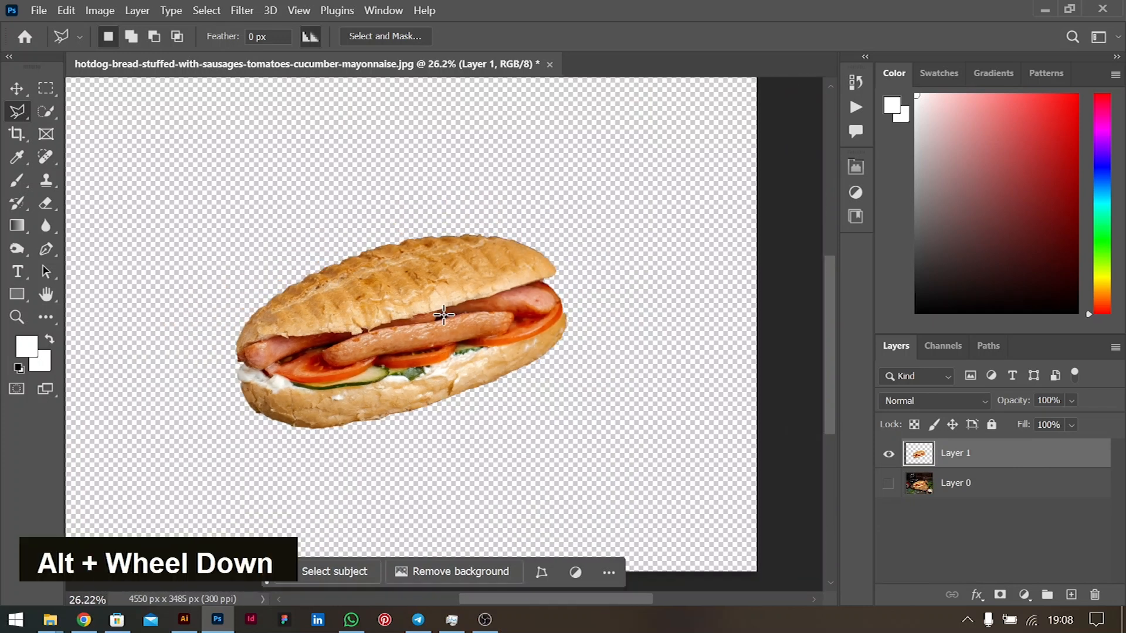
scroll(443, 315, "down", 1, "alt")
- Try rotating the sandwich about 6–7 degrees, then undo and commit it unrotated
left_click(16, 88)
key("ctrl")
key("ctrl+t")
left_click_drag(569, 235, 583, 262)
left_click(193, 620)
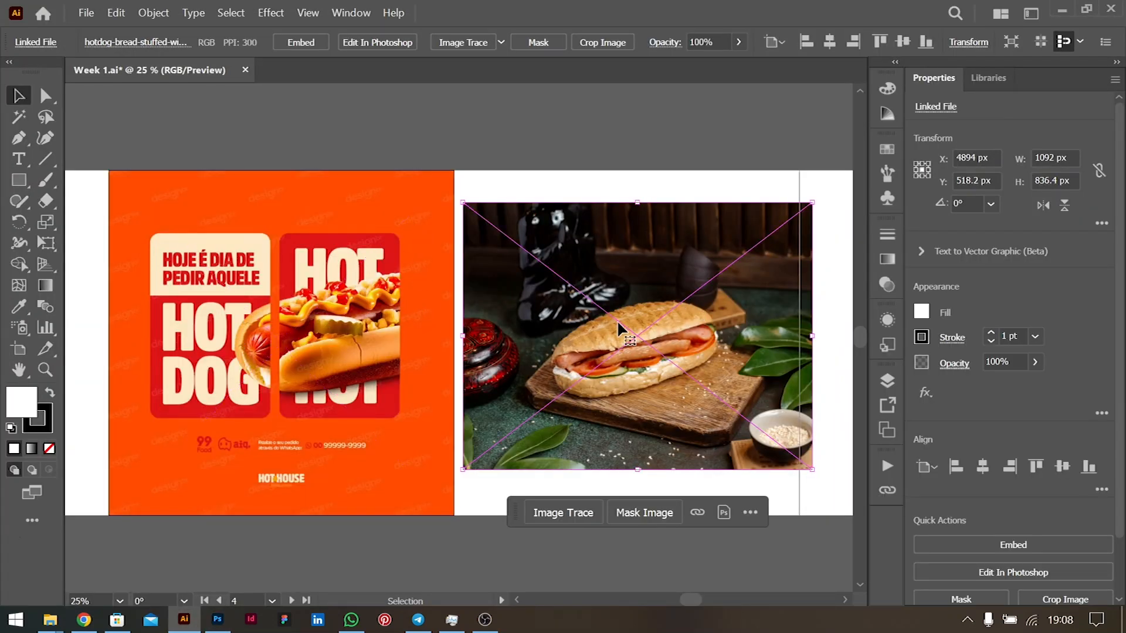
key("alt+Tab")
key("ctrl+z")
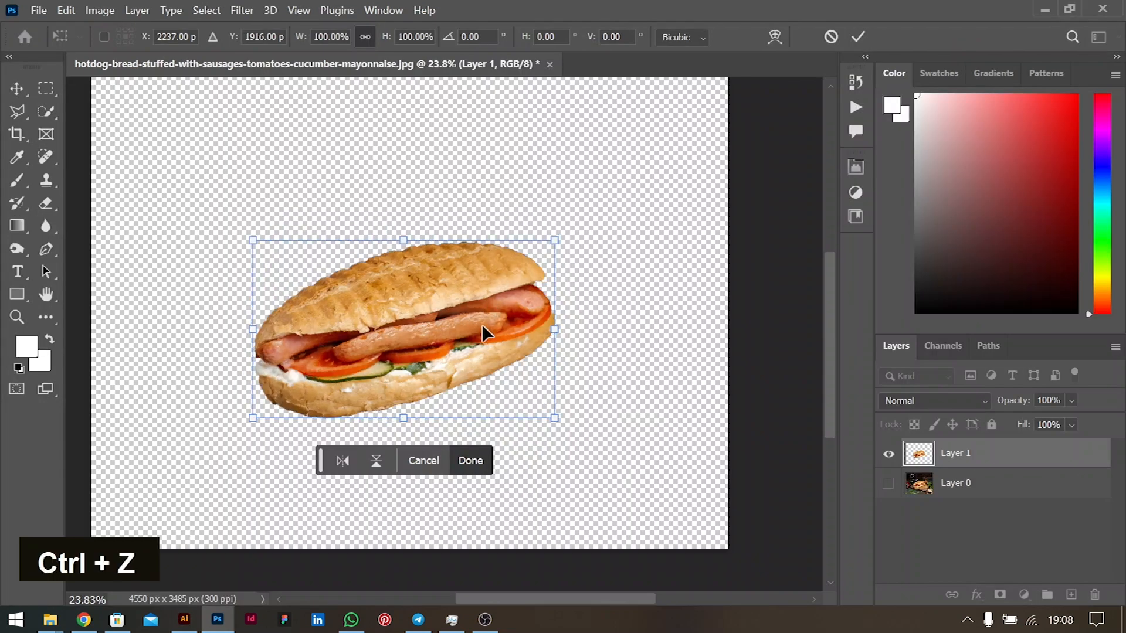
left_click(858, 37)
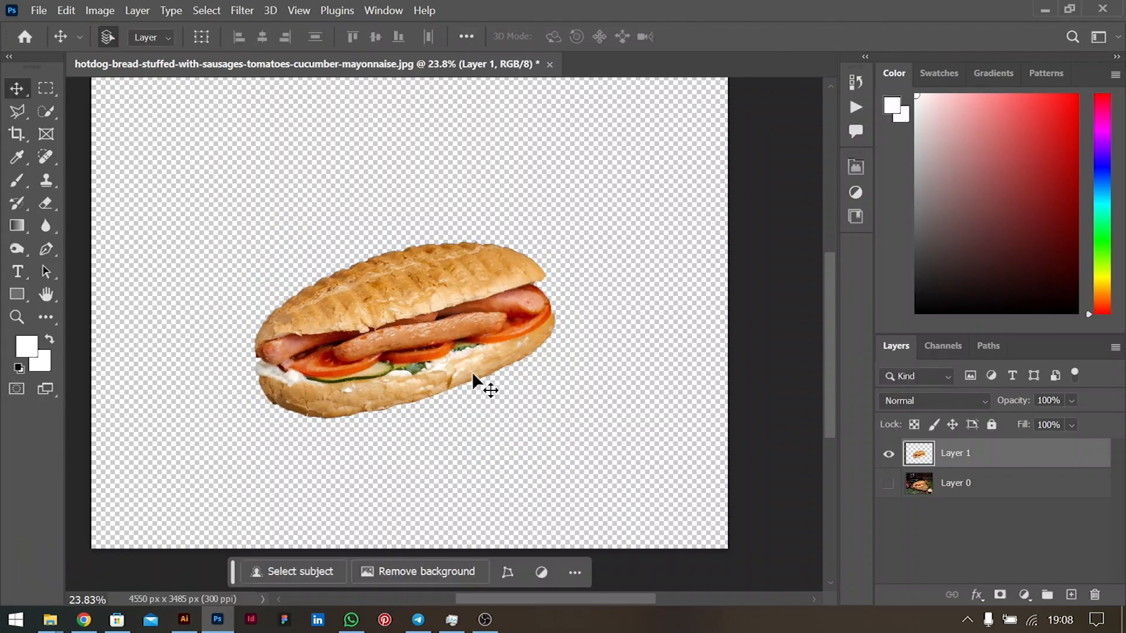
left_click(98, 10)
- Apply Shadows/Highlights to the sandwich with Shadows 7% and Highlights 13%
mouse_move(176, 56)
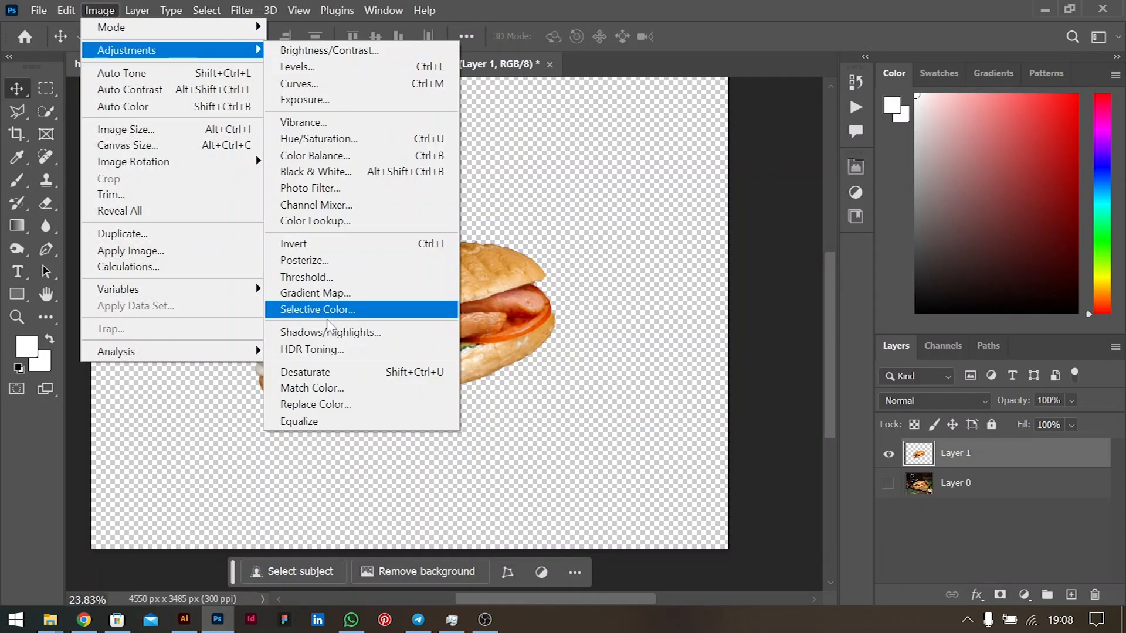
left_click(352, 332)
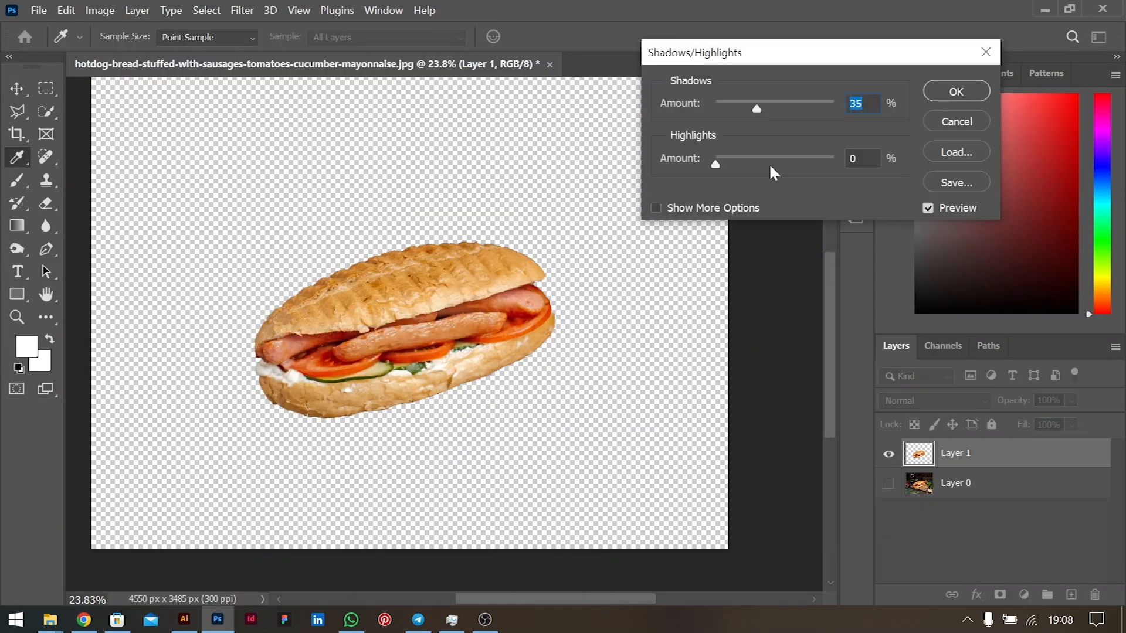
left_click_drag(756, 108, 723, 109)
left_click_drag(714, 164, 731, 165)
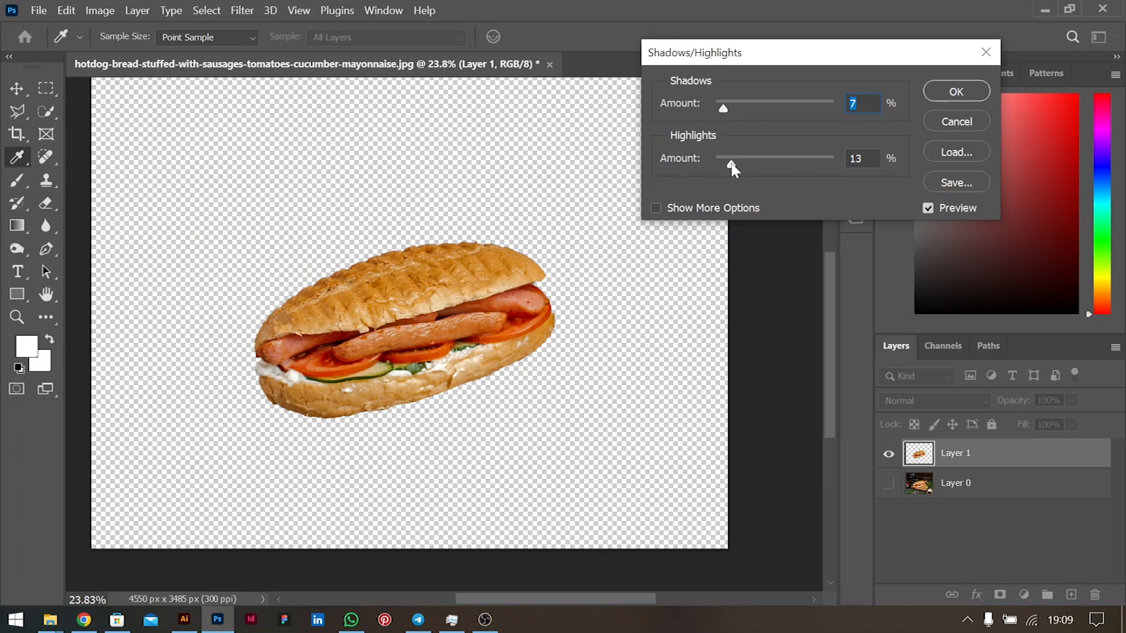
left_click(956, 92)
- Open the Camera Raw Filter on the sandwich layer
left_click(242, 10)
mouse_move(270, 10)
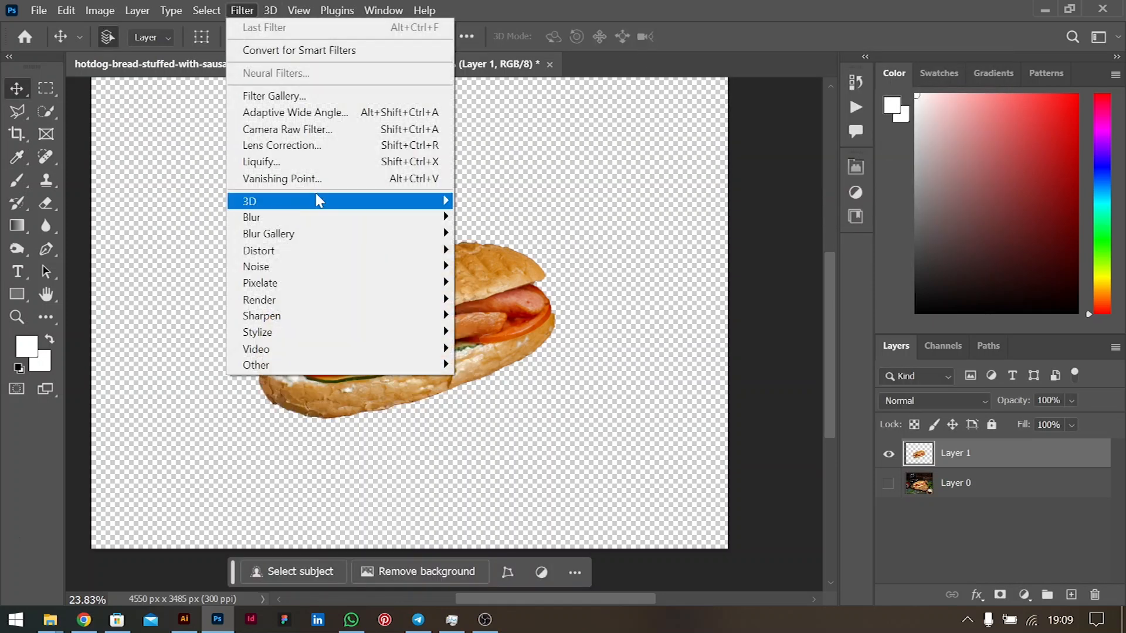
left_click(296, 129)
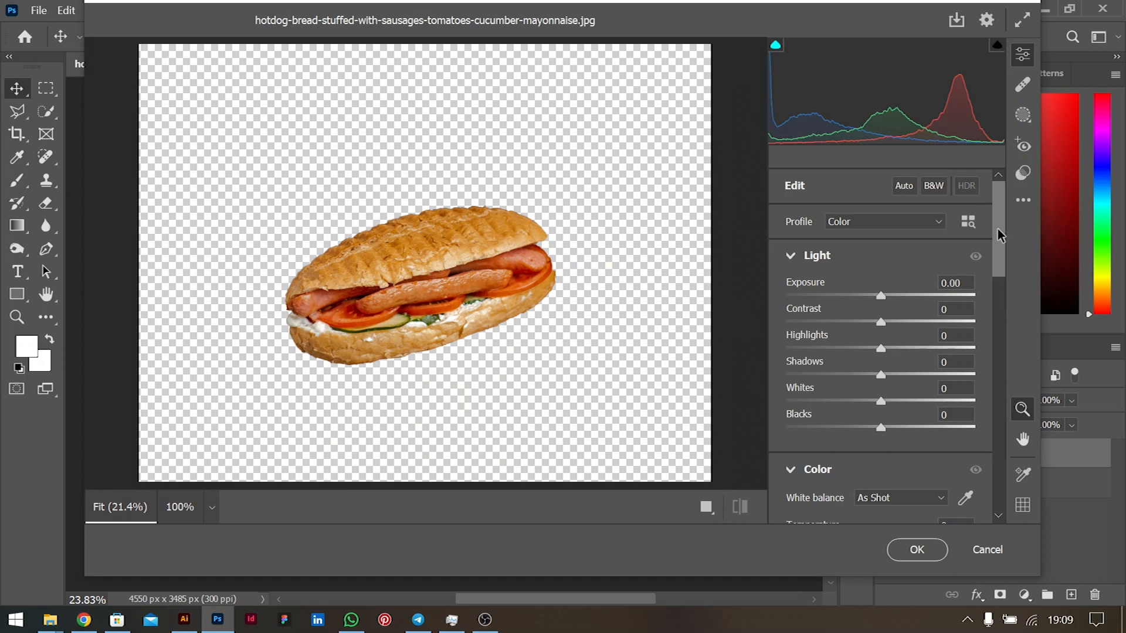
scroll(998, 235, "down", 3)
- Brighten exposure, lift Shadows to +52 and add Dehaze +23 in Camera Raw, apply, then undo to compare
mouse_move(797, 188)
left_mouse_down()
mouse_move(820, 198)
mouse_move(799, 196)
left_mouse_up()
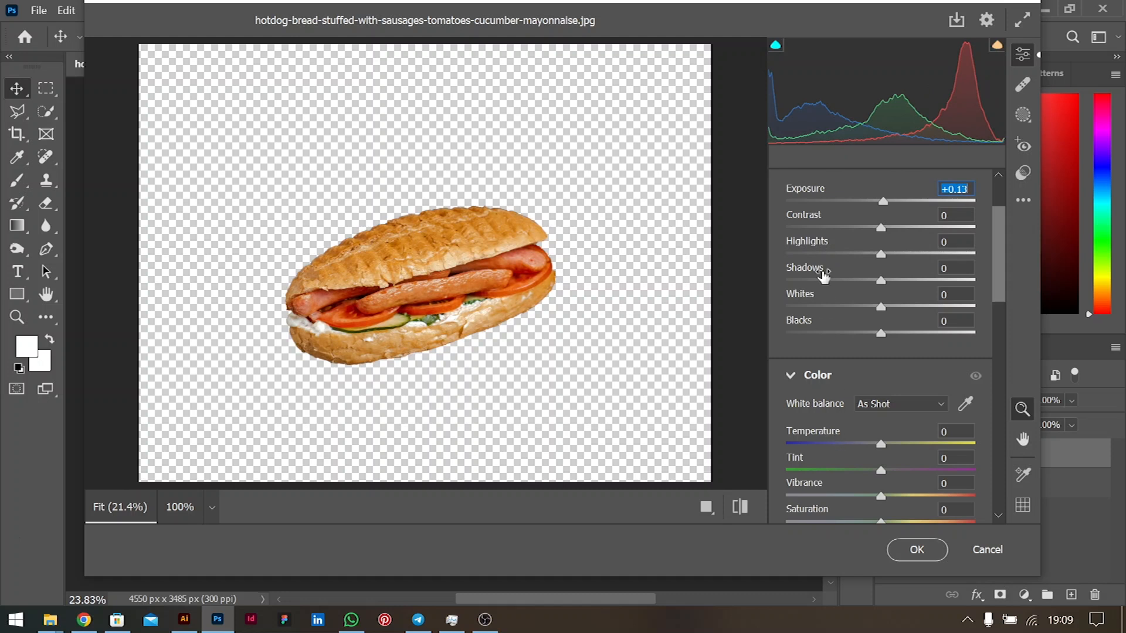
left_click_drag(811, 271, 820, 273)
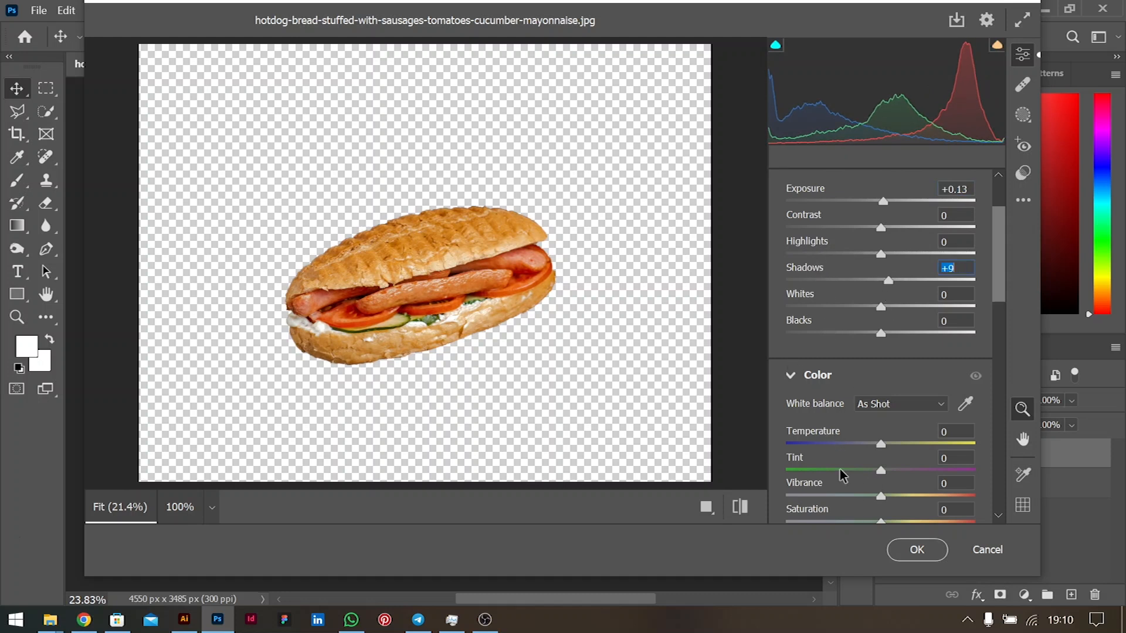
scroll(1005, 262, "down", 5)
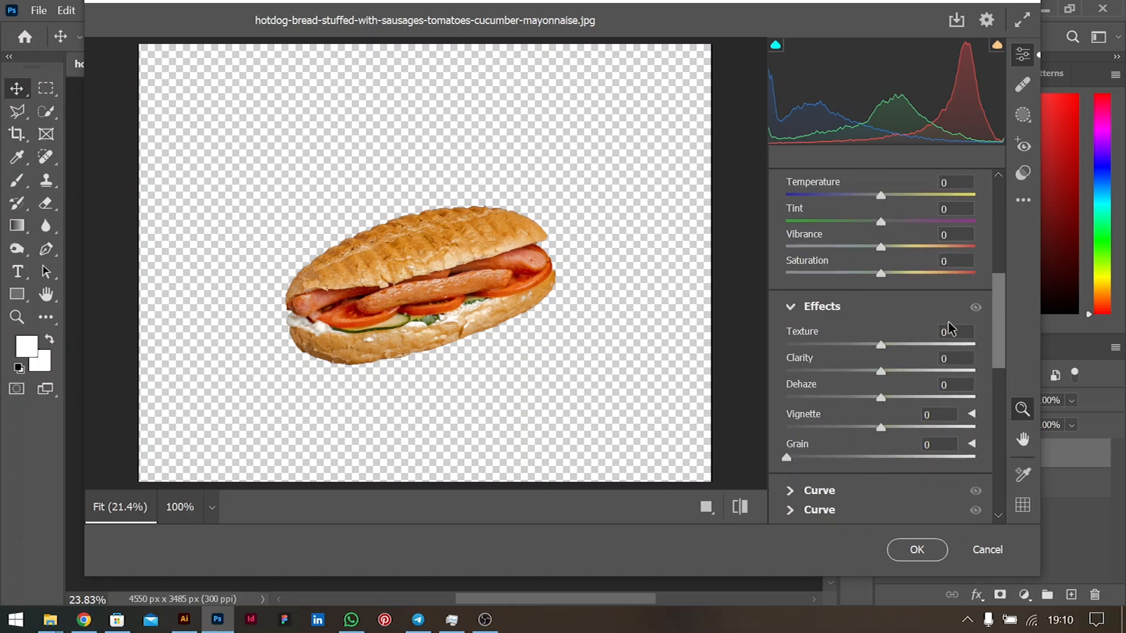
left_click_drag(799, 364, 830, 356)
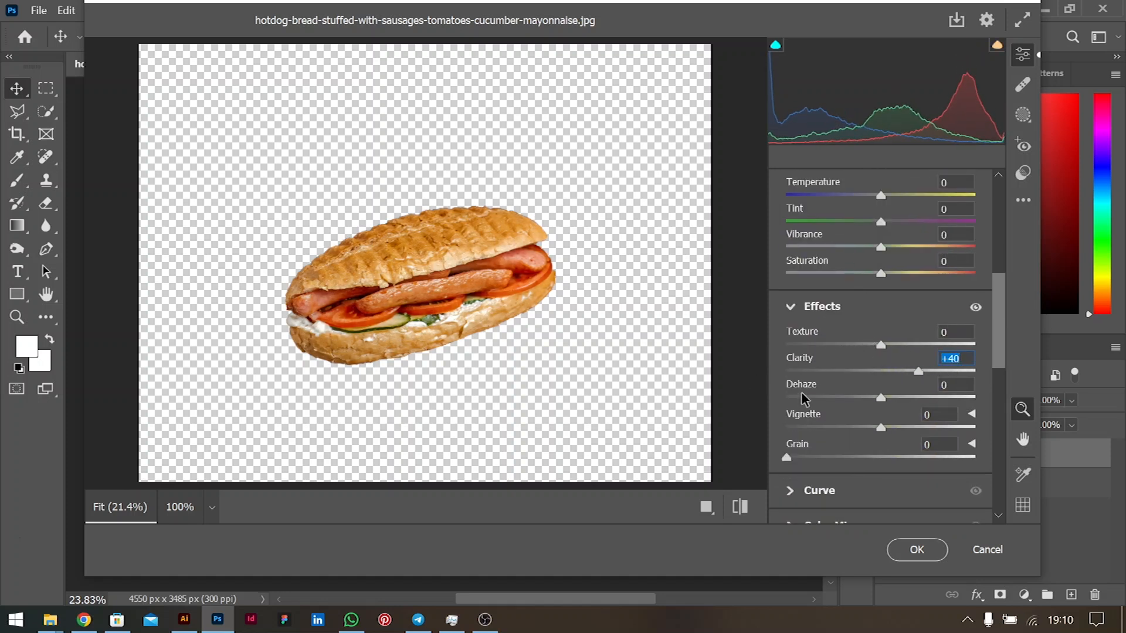
left_click_drag(803, 391, 813, 419)
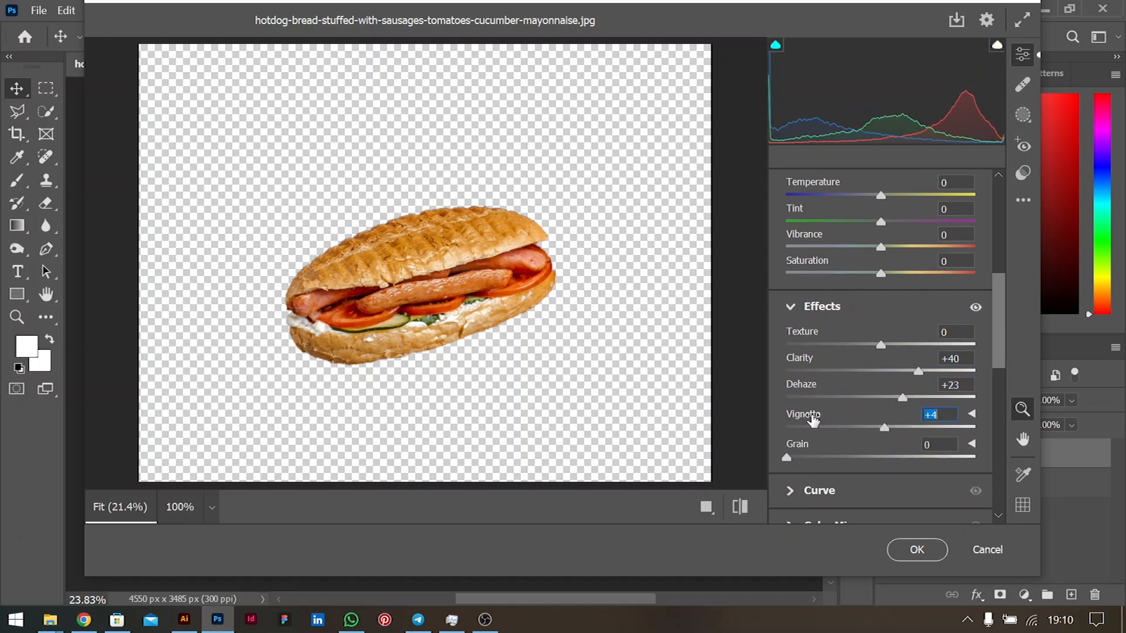
left_click_drag(995, 340, 998, 383)
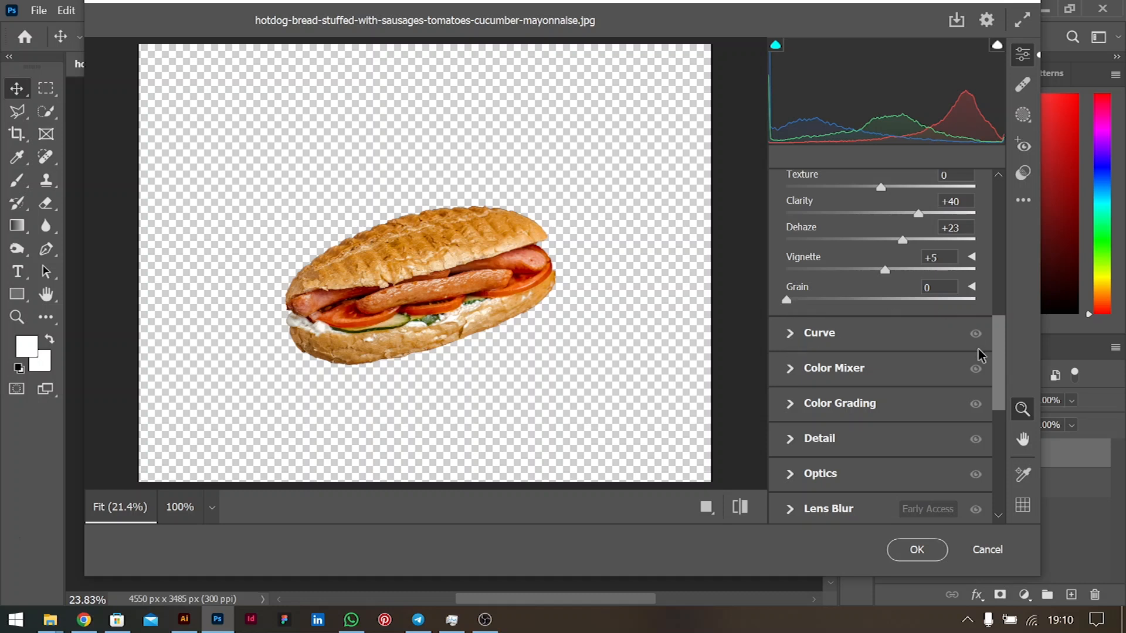
left_click_drag(1002, 350, 1000, 234)
left_click_drag(797, 307, 807, 273)
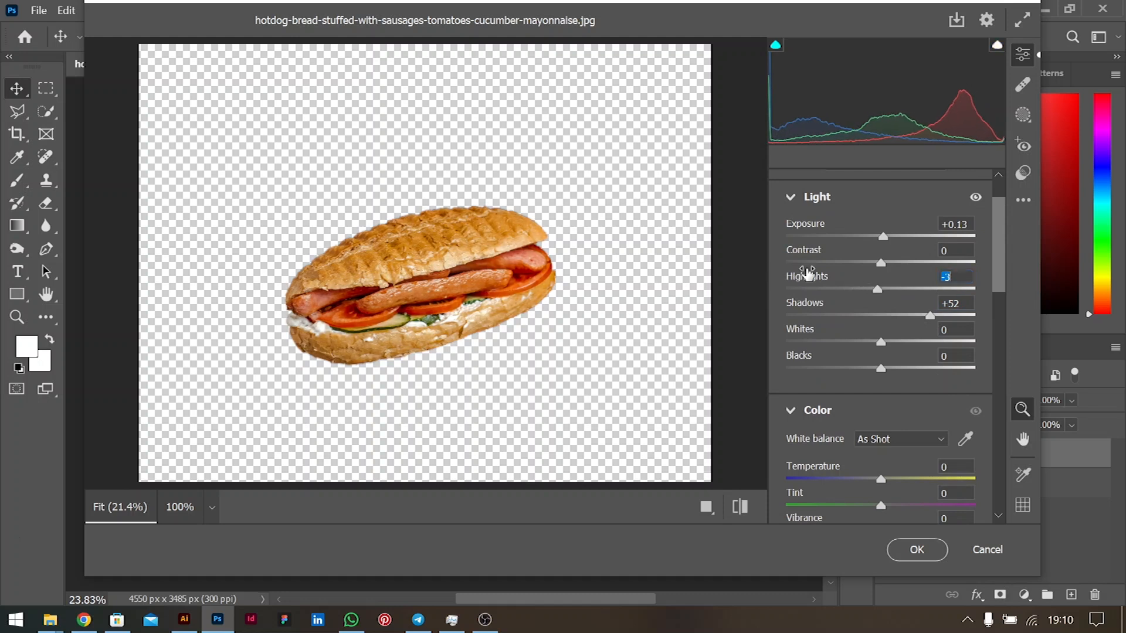
left_click(918, 548)
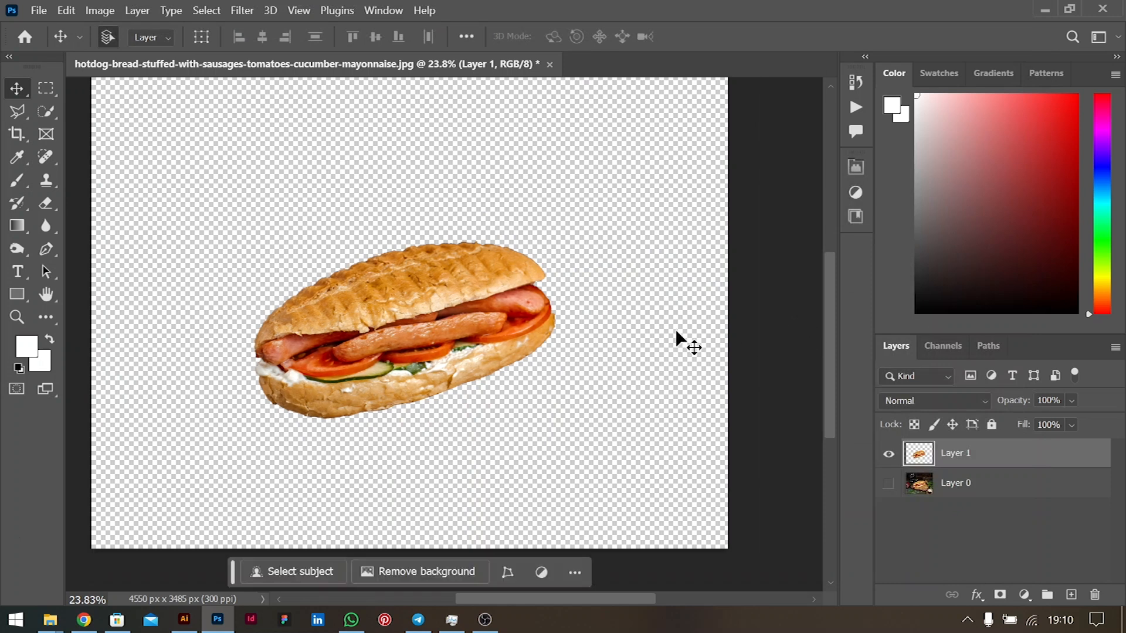
key("ctrl+z")
- Redo the Camera Raw adjustment and Quick Export Layer 1 as a PNG named HOTDOG
key("ctrl+shift+z")
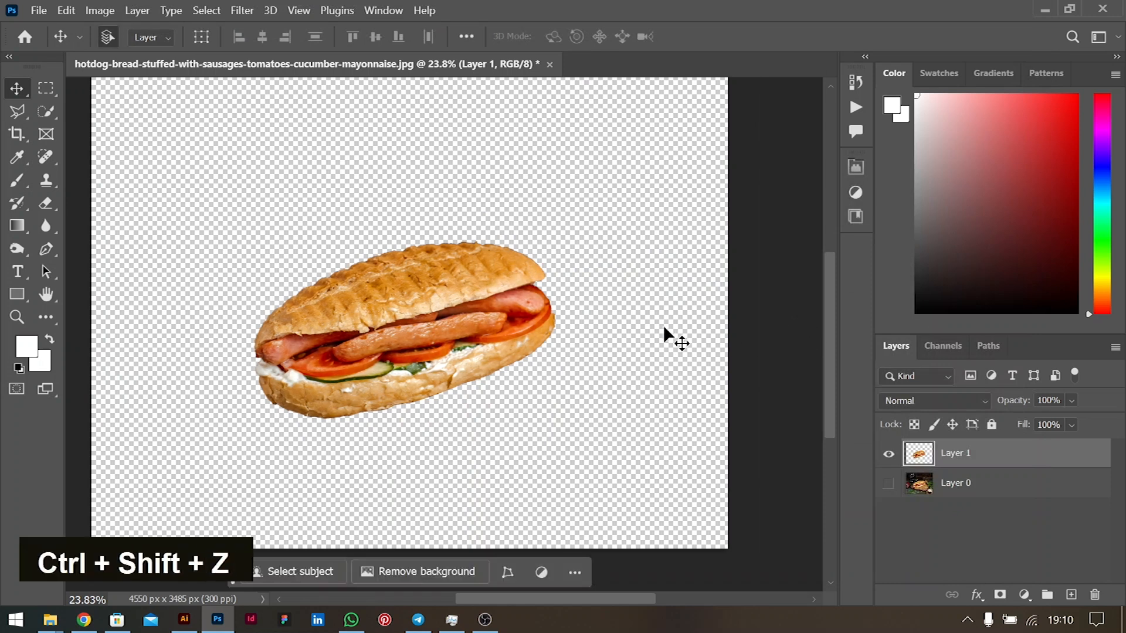
double_click(466, 320)
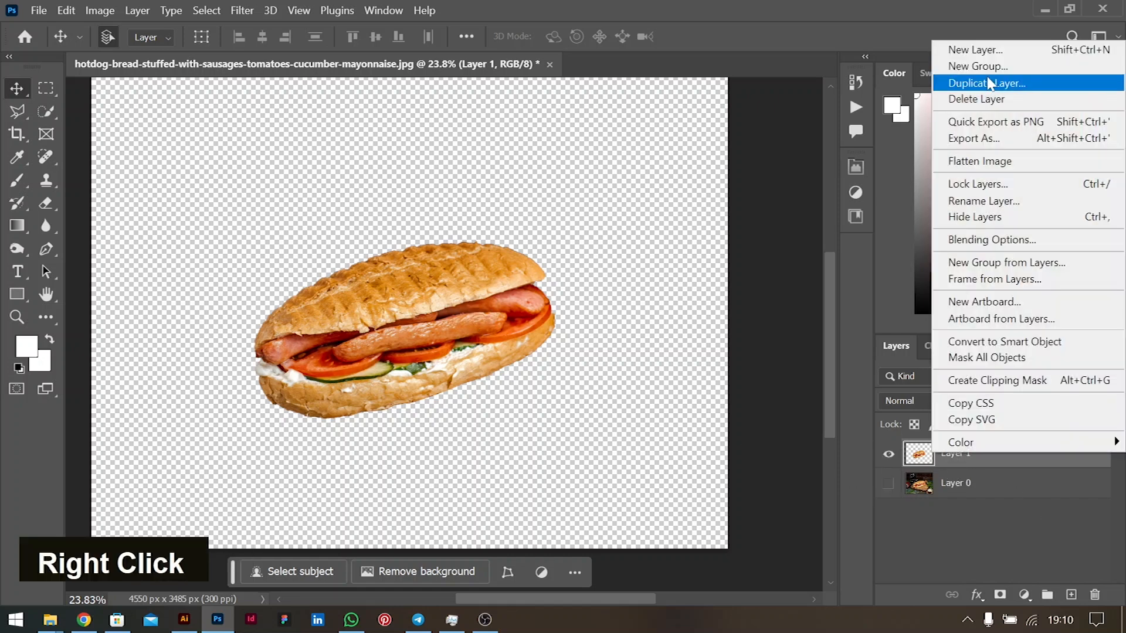
left_click(996, 122)
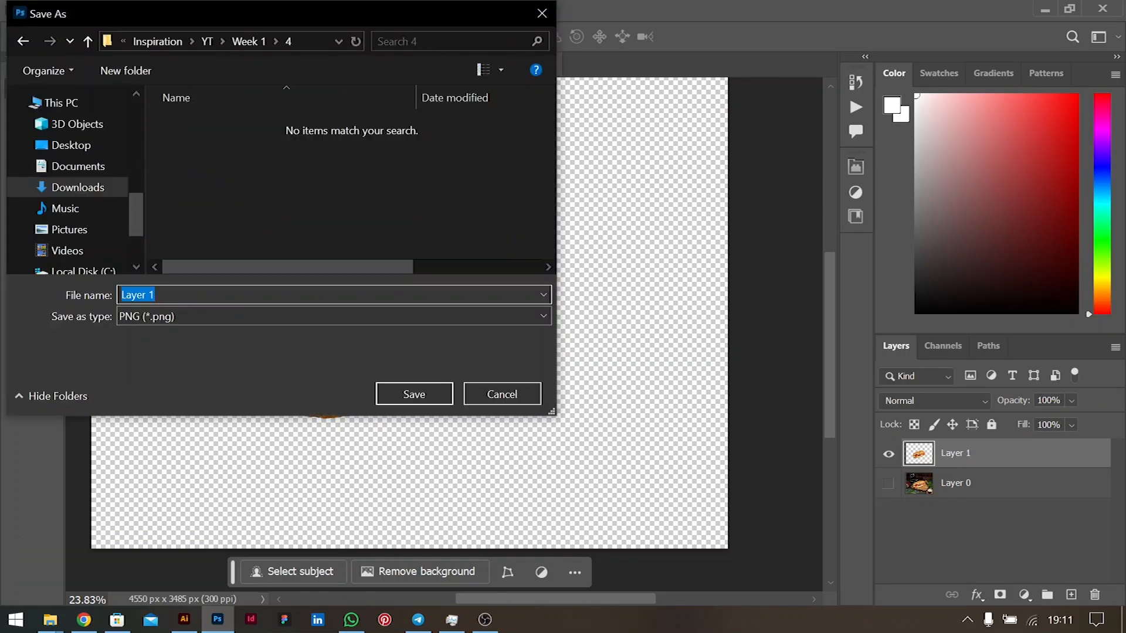
key("Return")
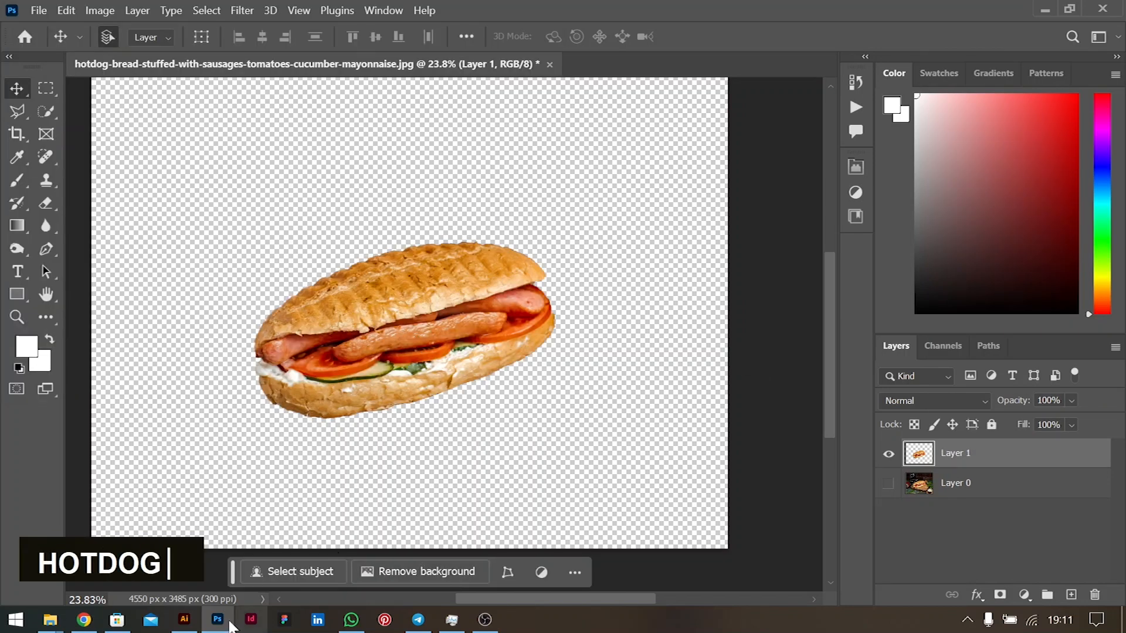
left_click(184, 620)
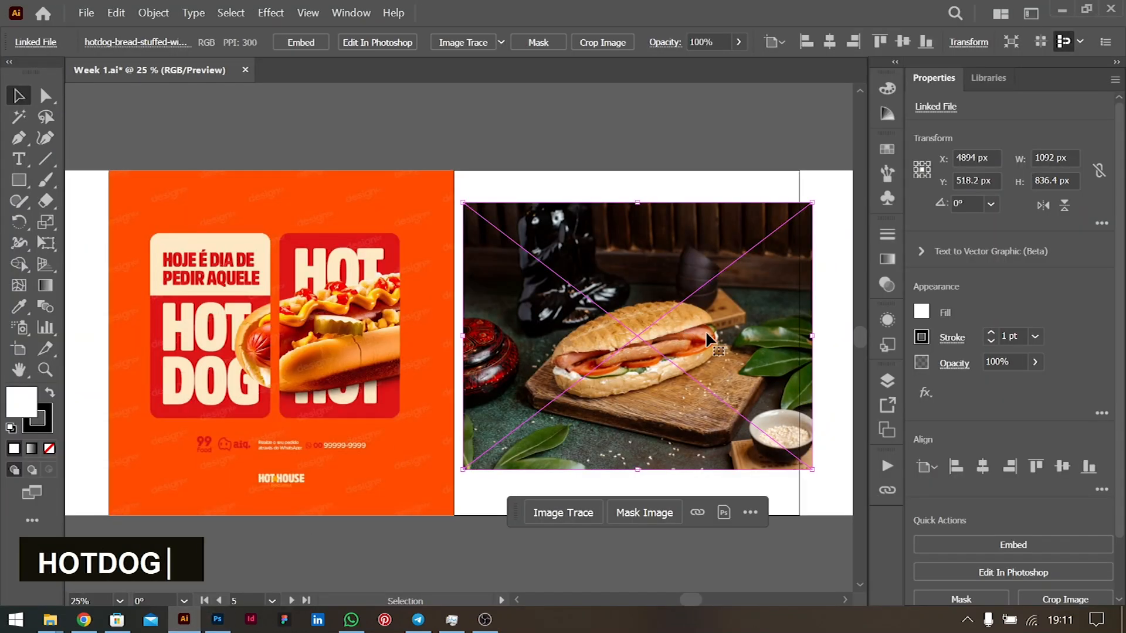
- Relink the placed photo to HOTDOG.png and scale it proportionally to about 514 × 304 px
left_click(697, 512)
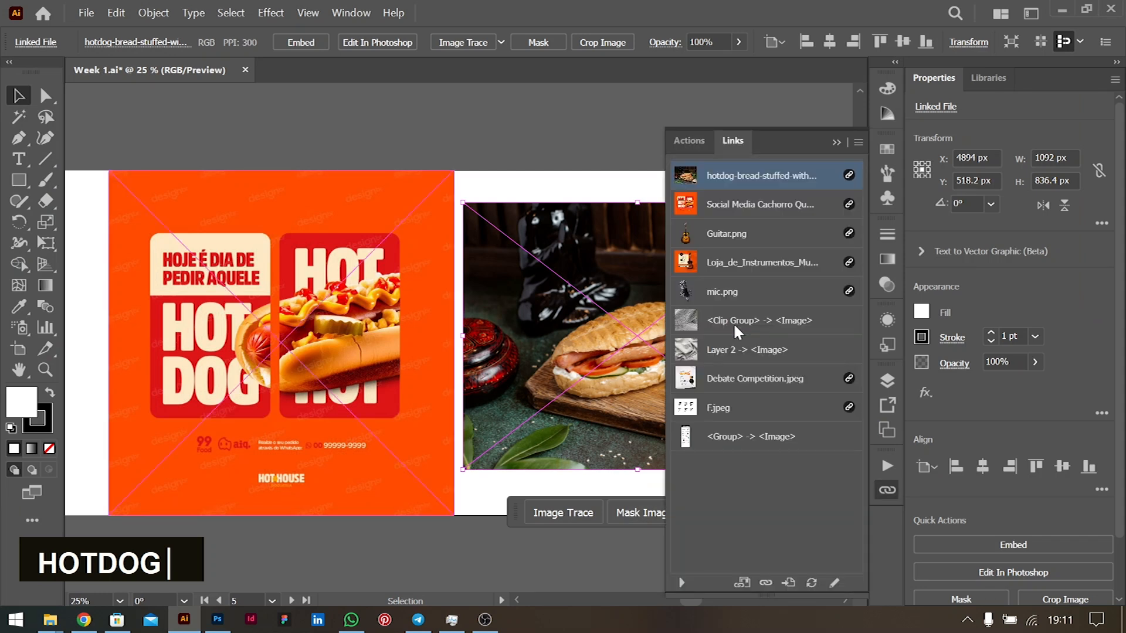
left_click(765, 583)
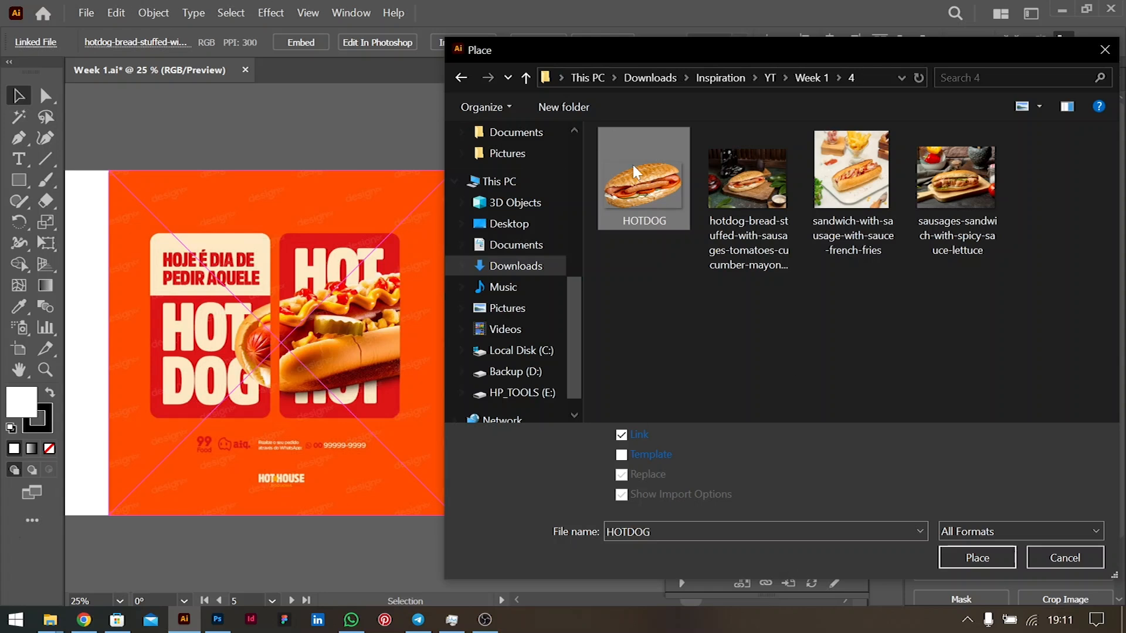
double_click(631, 202)
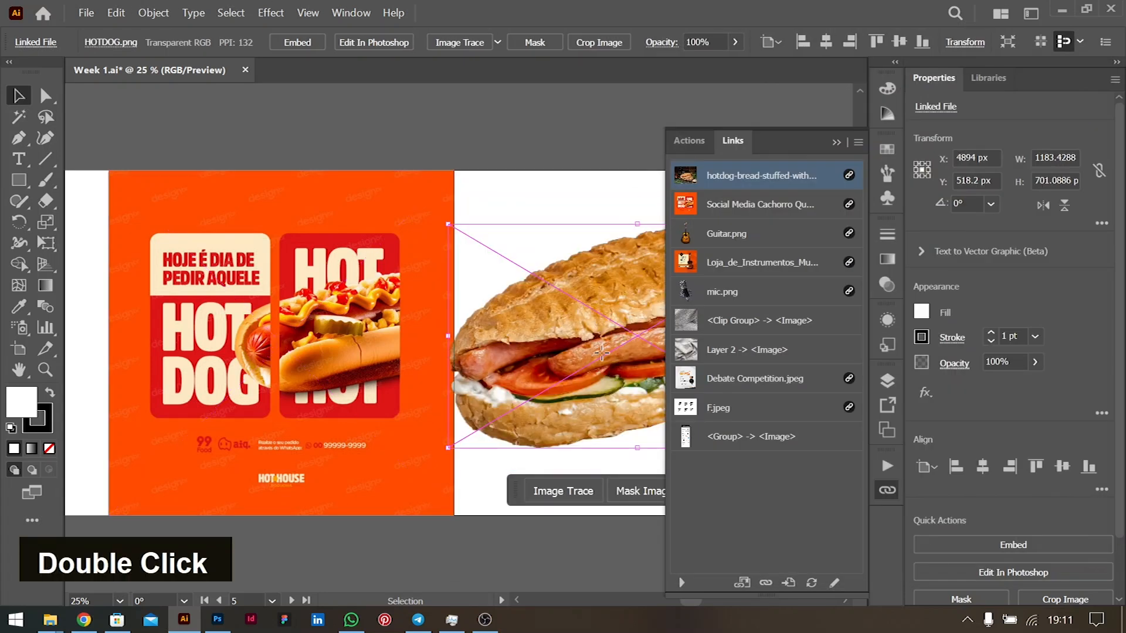
key("shift")
left_click_drag(637, 224, 659, 258)
left_click(836, 142)
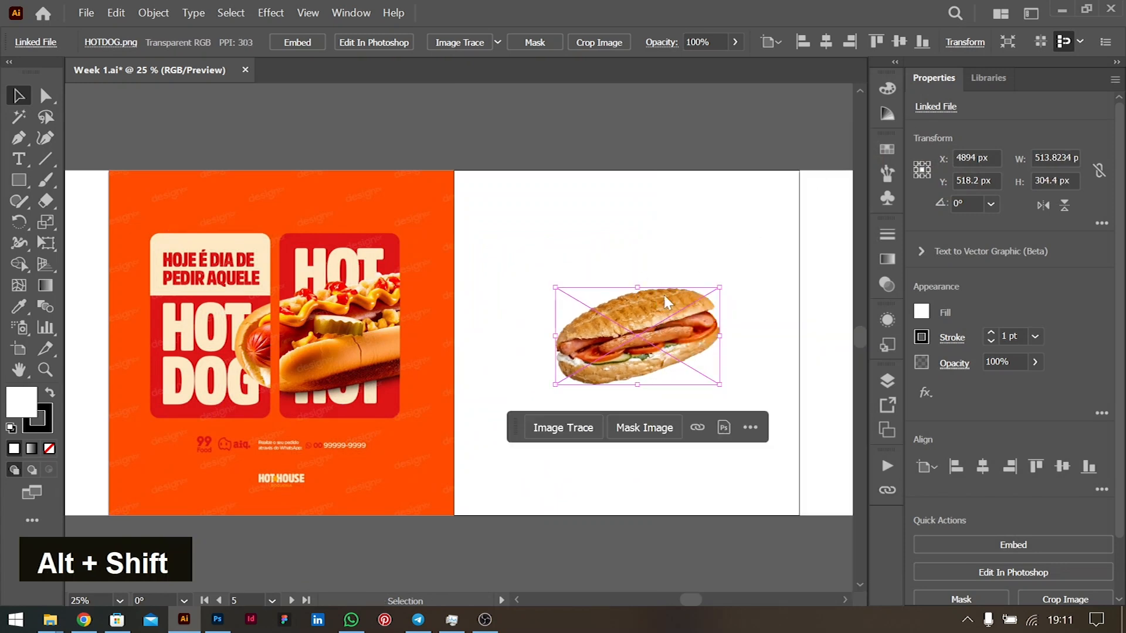
- Move the hotdog cutout below the artboards and deselect it
scroll(494, 340, "right", 3)
left_click_drag(494, 340, 471, 566)
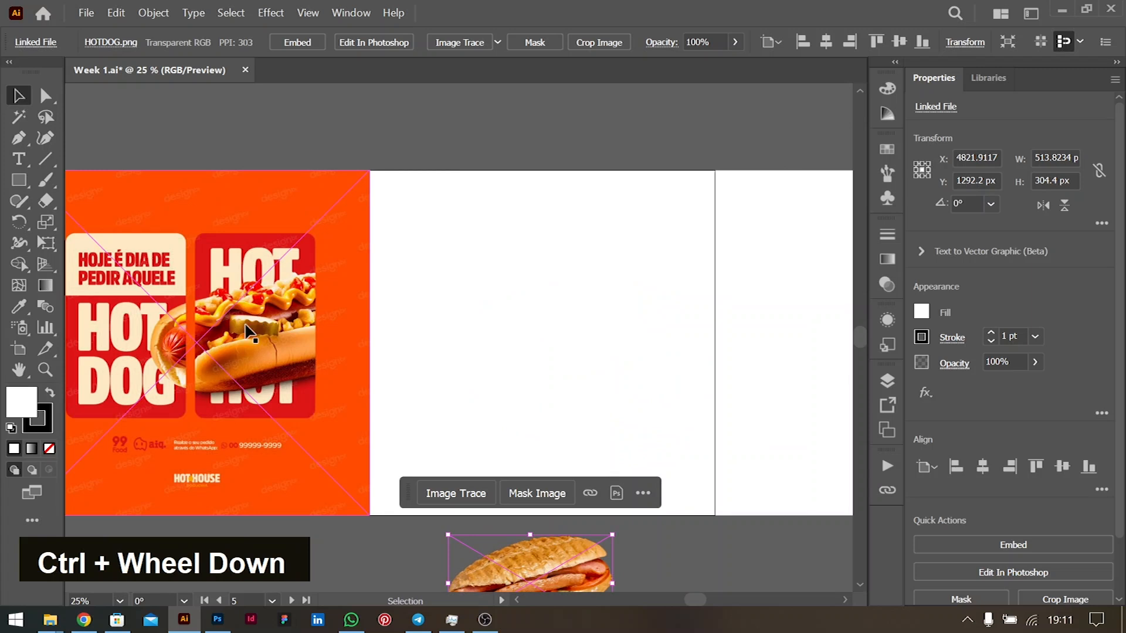
scroll(561, 563, "down", 2)
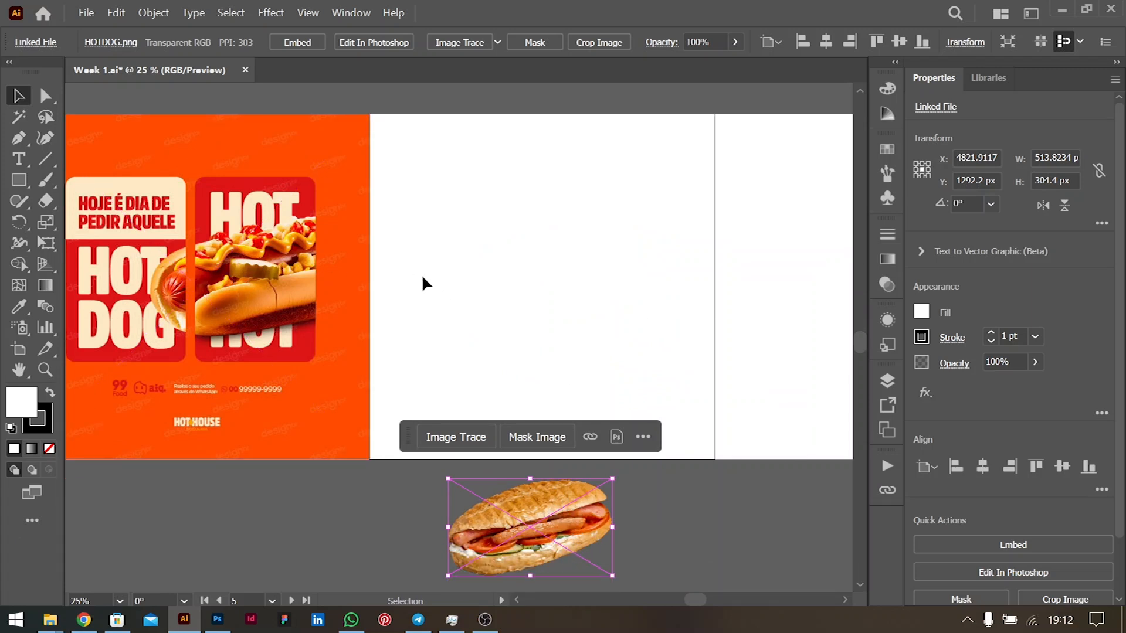
scroll(492, 255, "left", 2)
left_click(507, 248)
key("m")
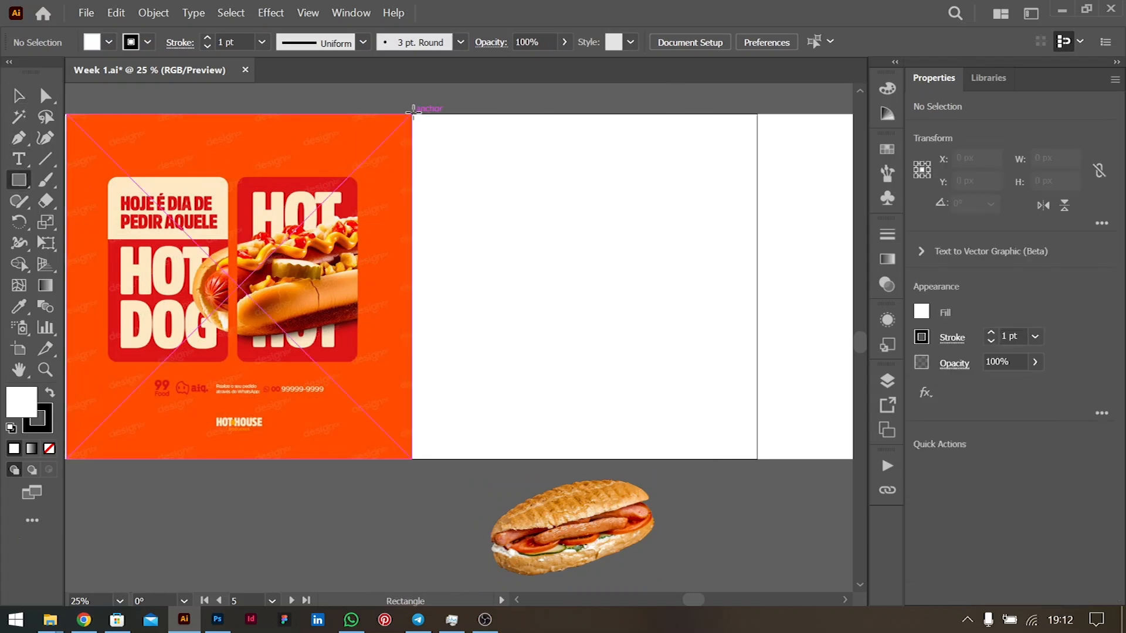
- Cover the white artboard with a rectangle filled with the poster's orange background colour
left_click_drag(414, 111, 757, 458)
left_click(16, 101)
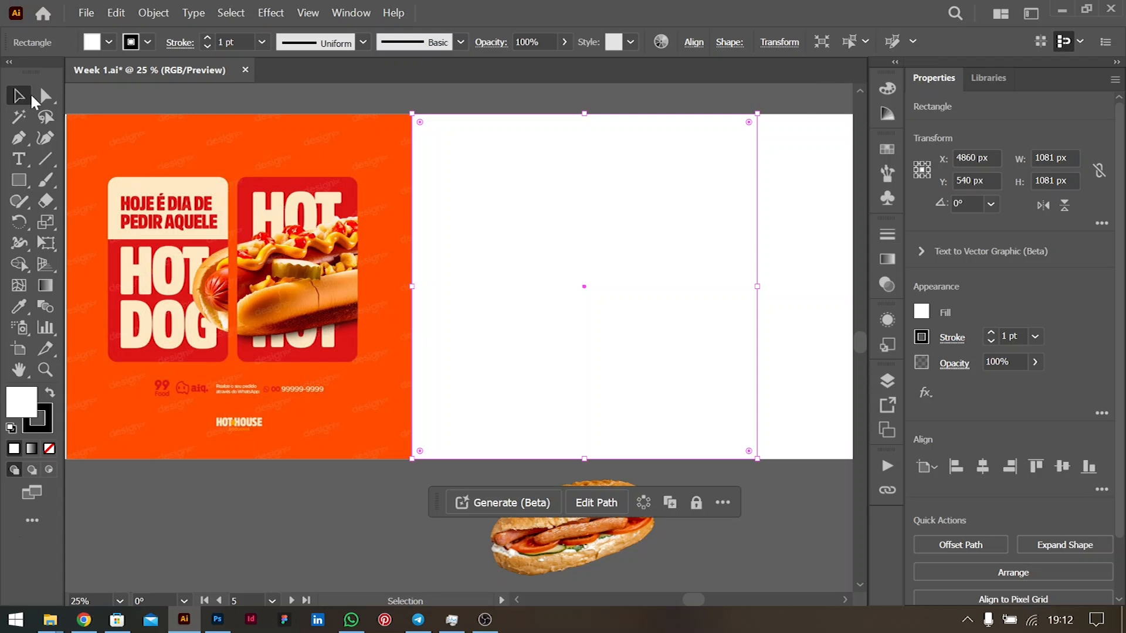
key("i")
left_click(188, 125)
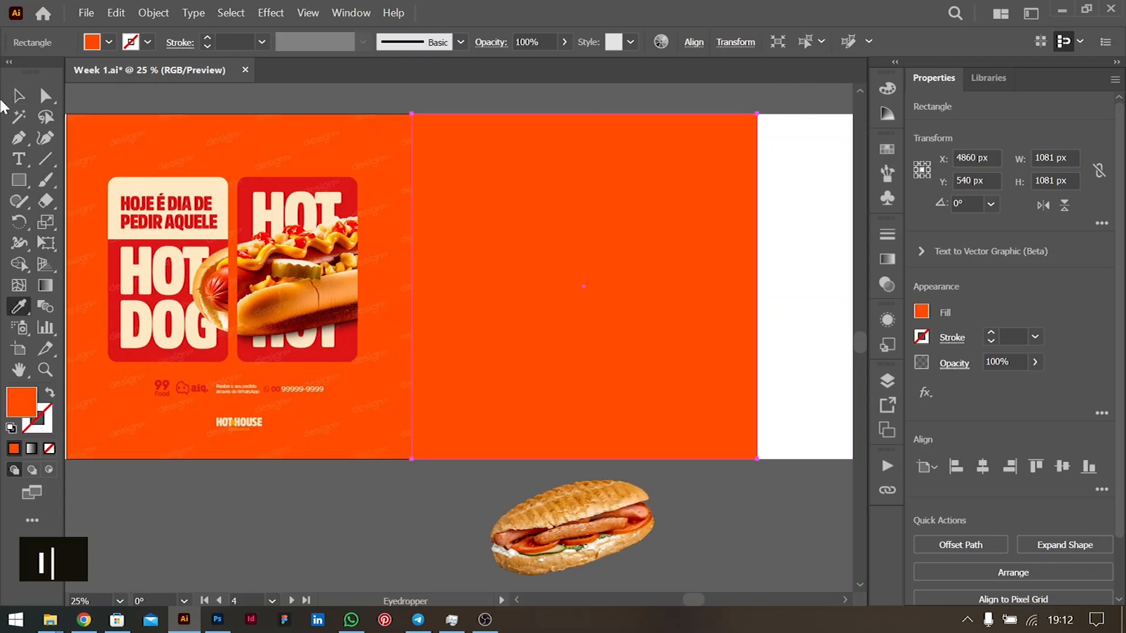
left_click(15, 101)
left_click(800, 234)
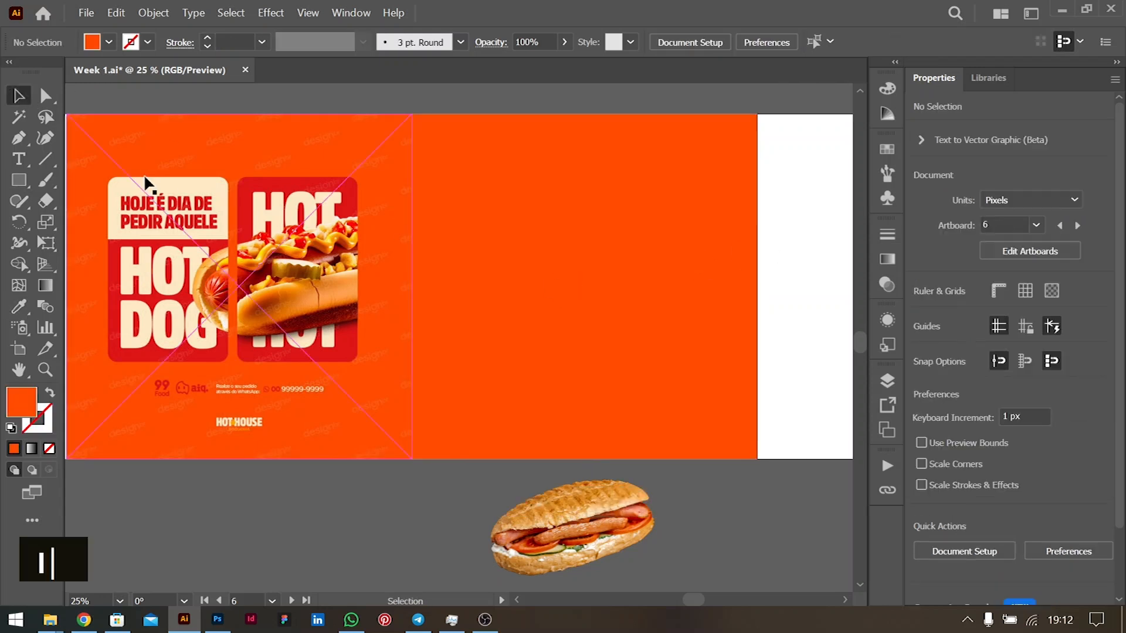
- Draw a 380 × 541 px rounded-rectangle panel with corners rounded to about 33 px
left_click(15, 179)
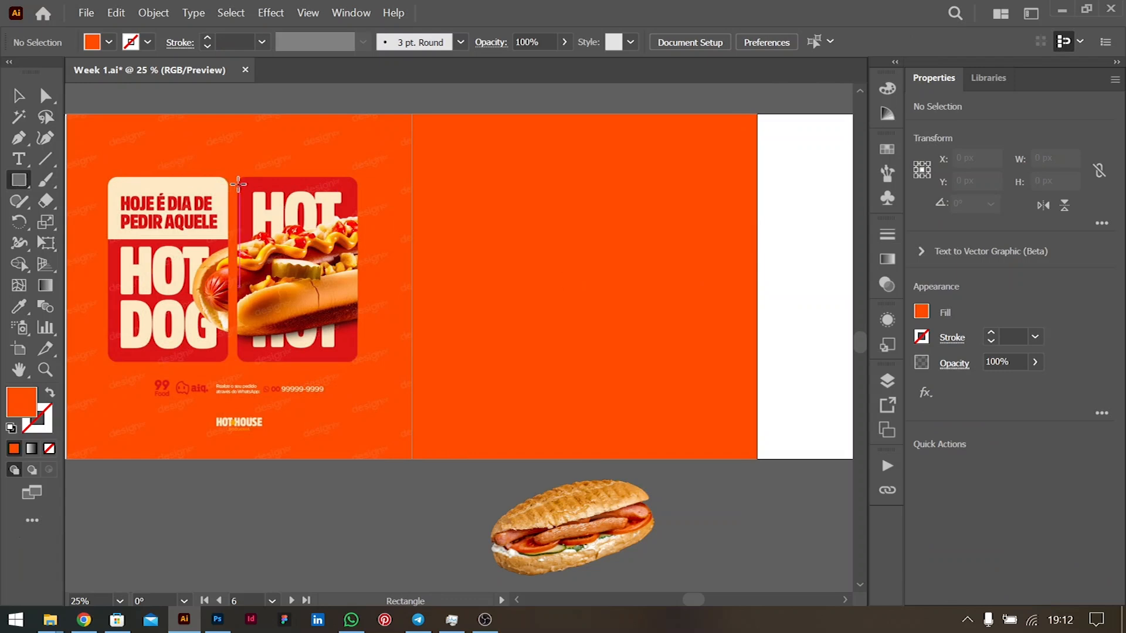
right_click(19, 180)
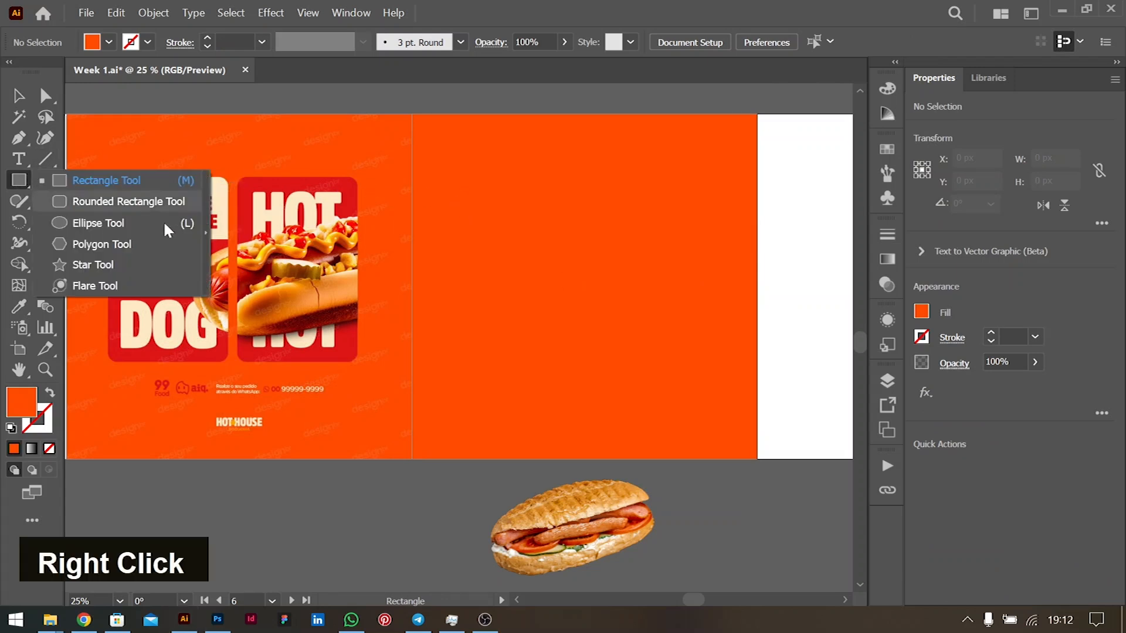
left_click(143, 199)
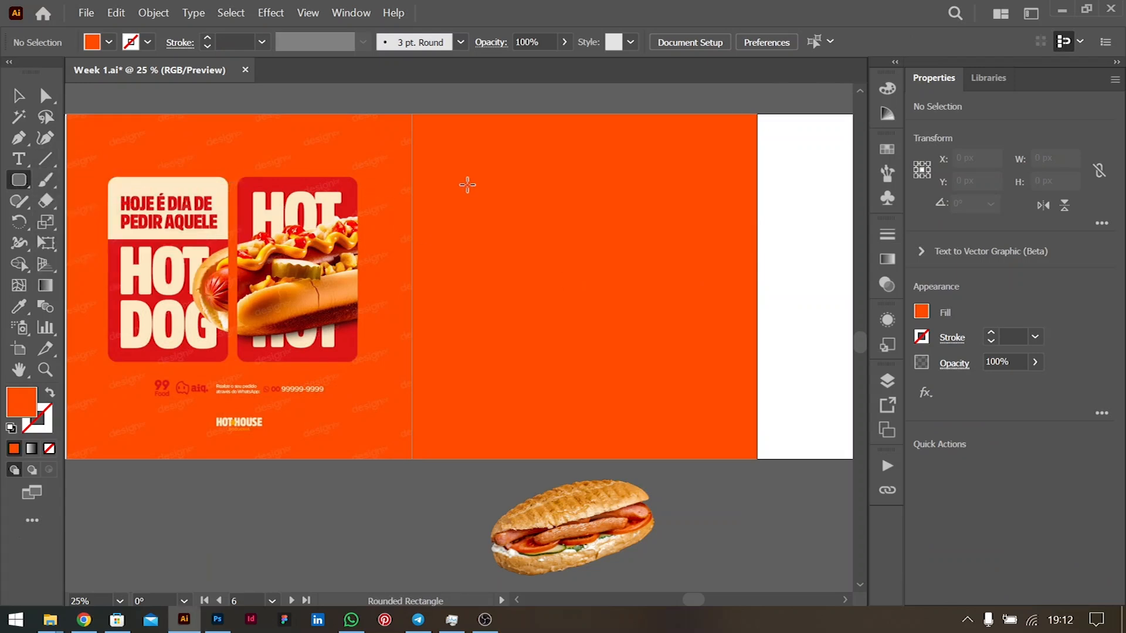
left_click_drag(457, 187, 578, 374)
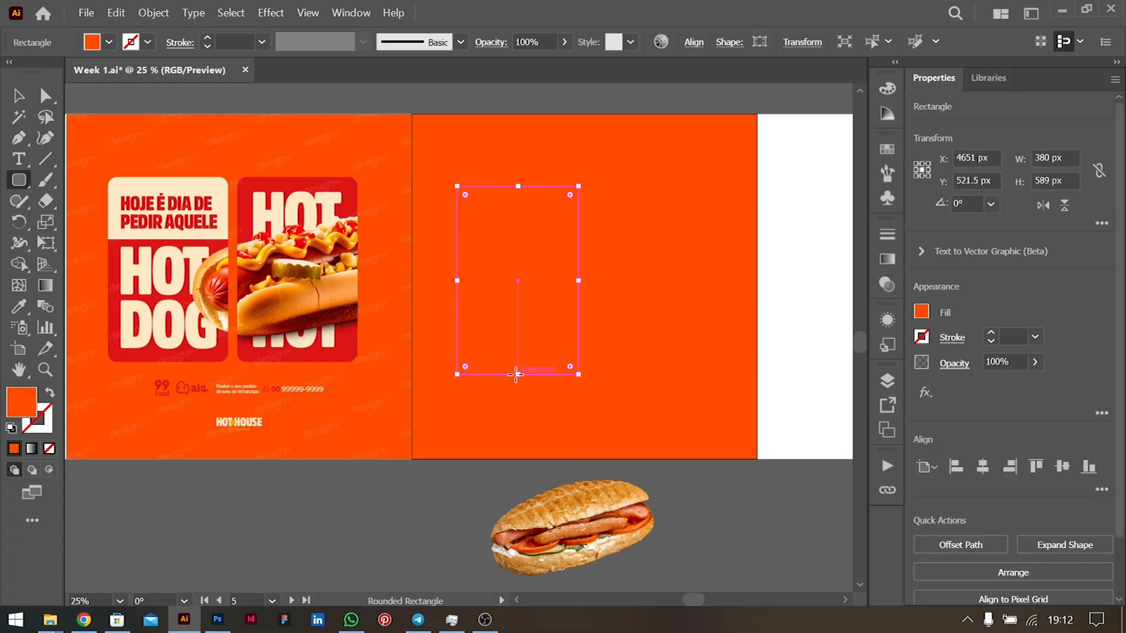
left_click_drag(520, 374, 520, 359)
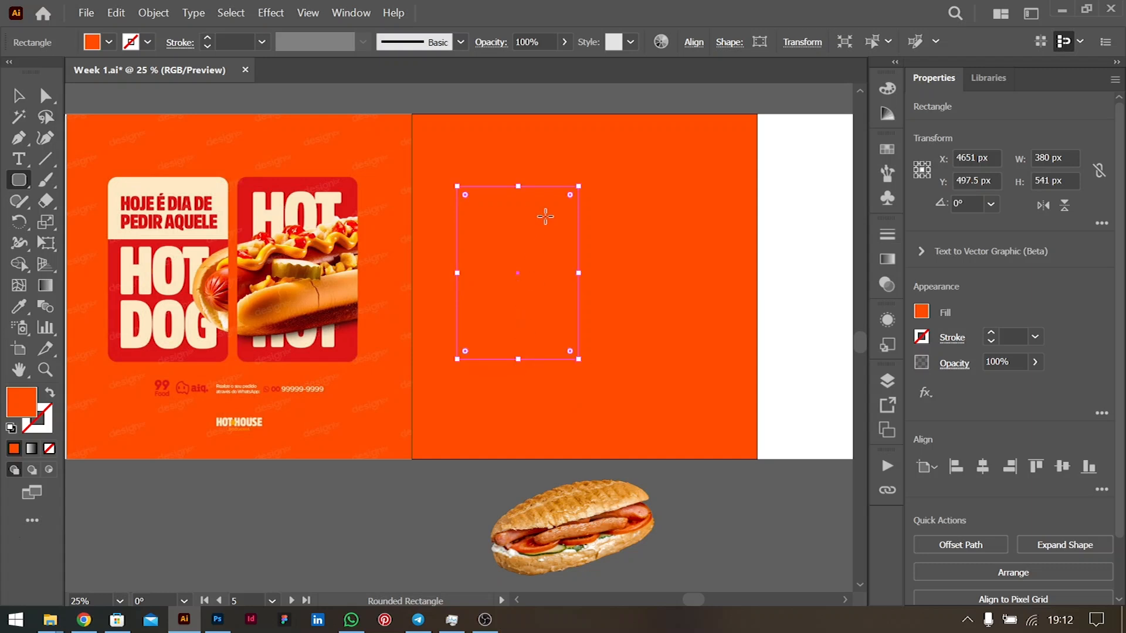
left_click_drag(570, 195, 567, 201)
- Fill the panel with the existing cards' red using the Eyedropper
left_click(19, 96)
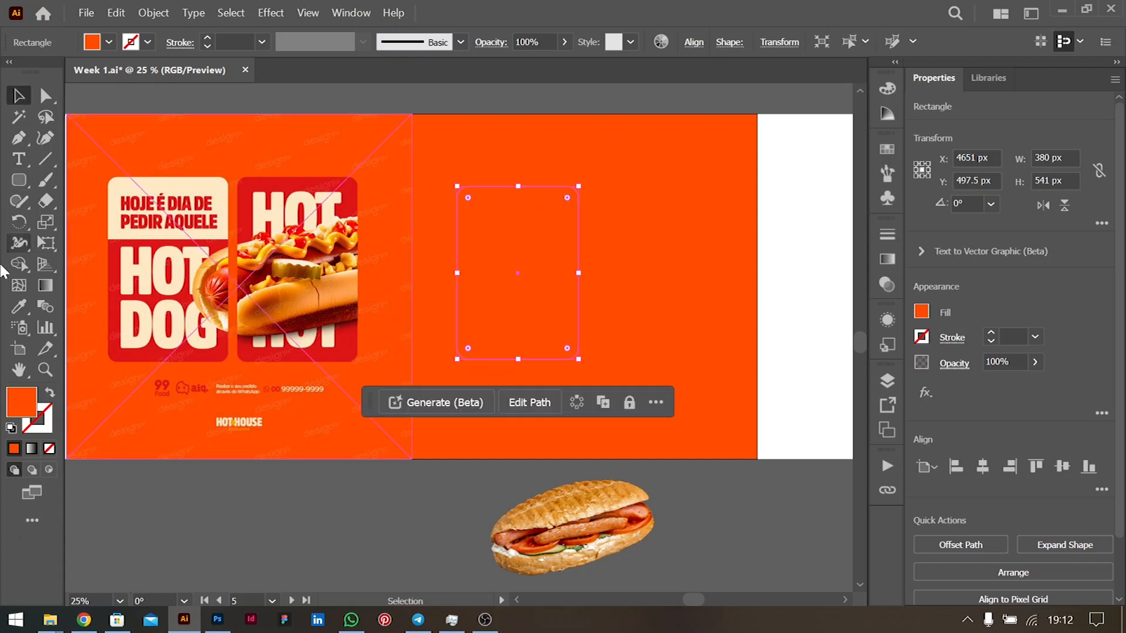
left_click(19, 306)
left_click(320, 188)
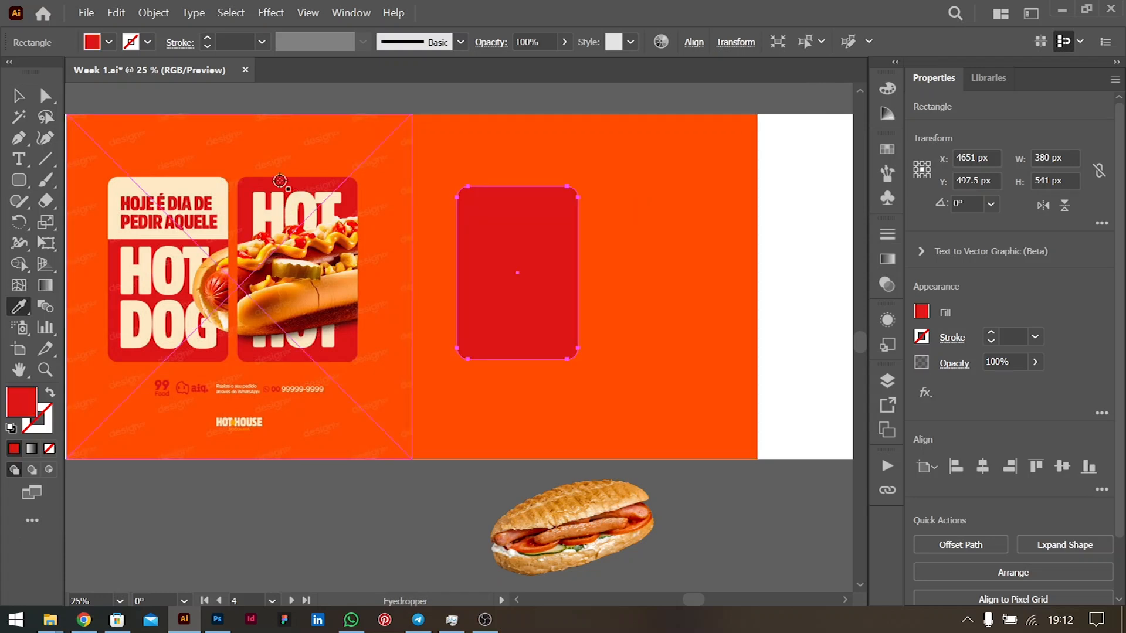
key("v")
- Duplicate the red panel to its right, then group and ungroup the pair
left_click_drag(510, 276, 634, 268)
left_click(554, 272, "shift")
key("ctrl+g")
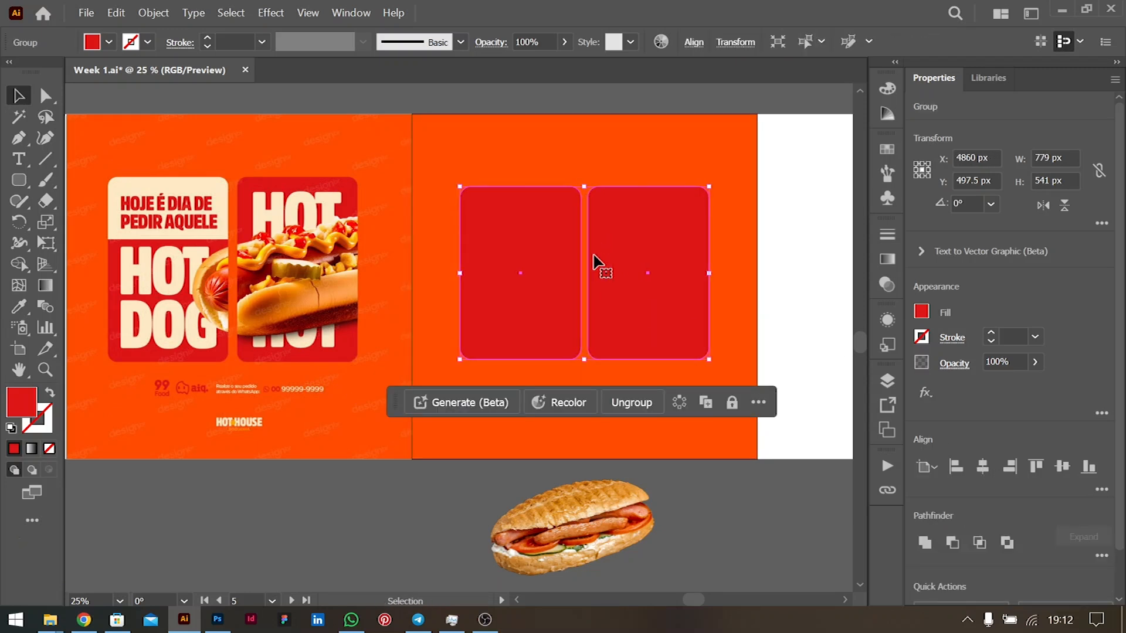
key("ctrl+shift+g")
left_click(787, 258)
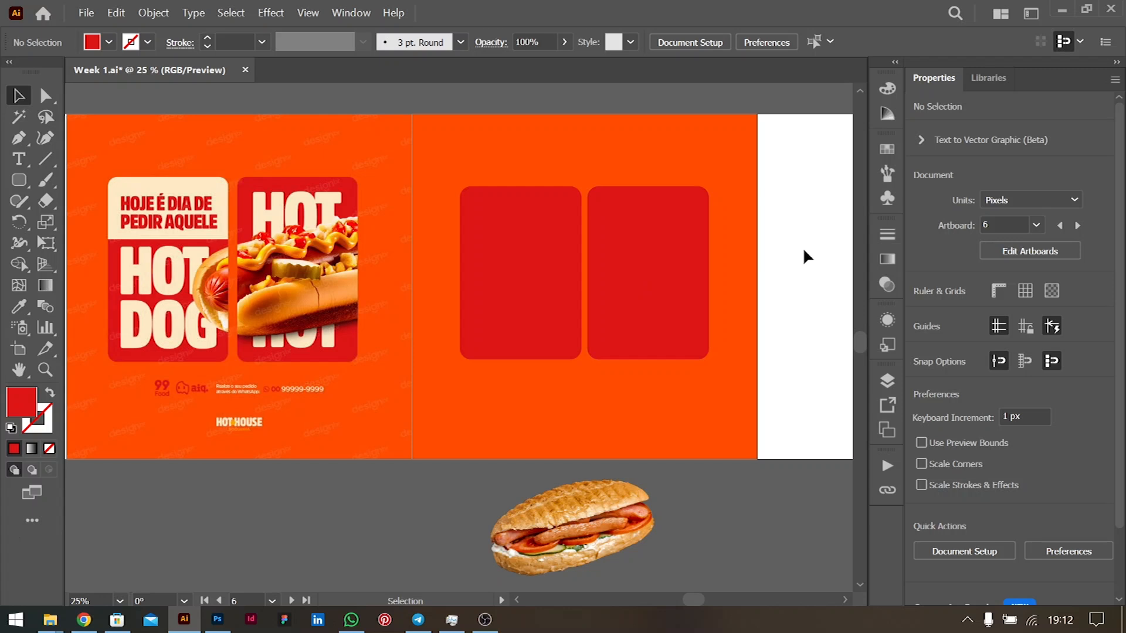
left_click(621, 294)
- Nudge the right red panel right, then shift both red panels slightly left
key("Right")
key("Right")
key("Right")
key("Right")
key("Right")
left_click(554, 300, "shift")
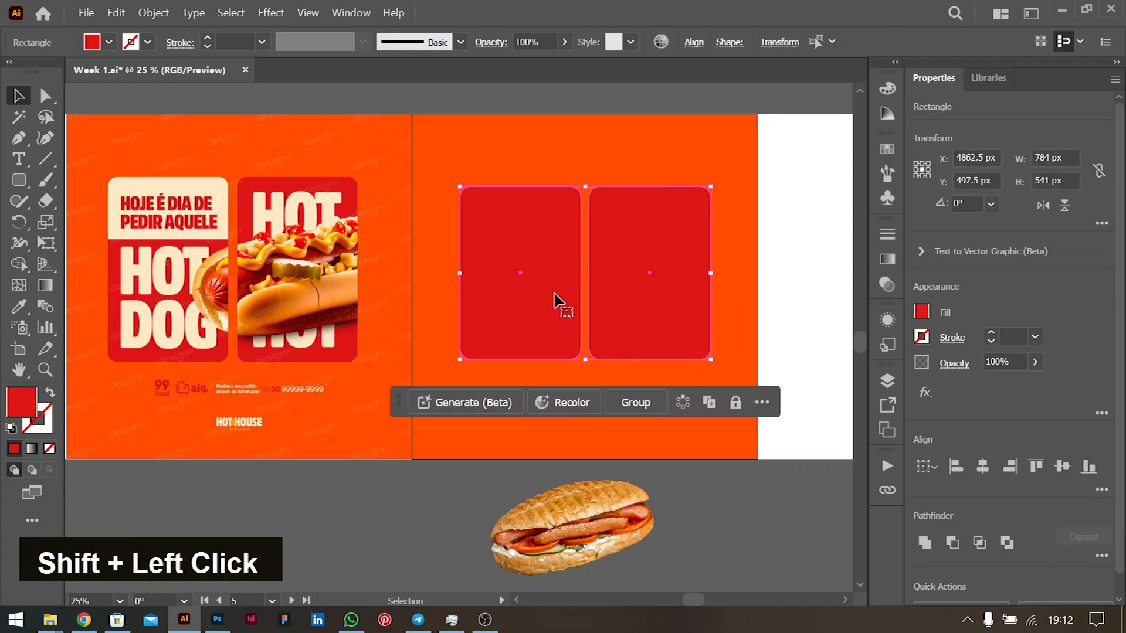
key("Left")
key("Left")
key("Left")
key("Left")
key("Left")
left_click(781, 288)
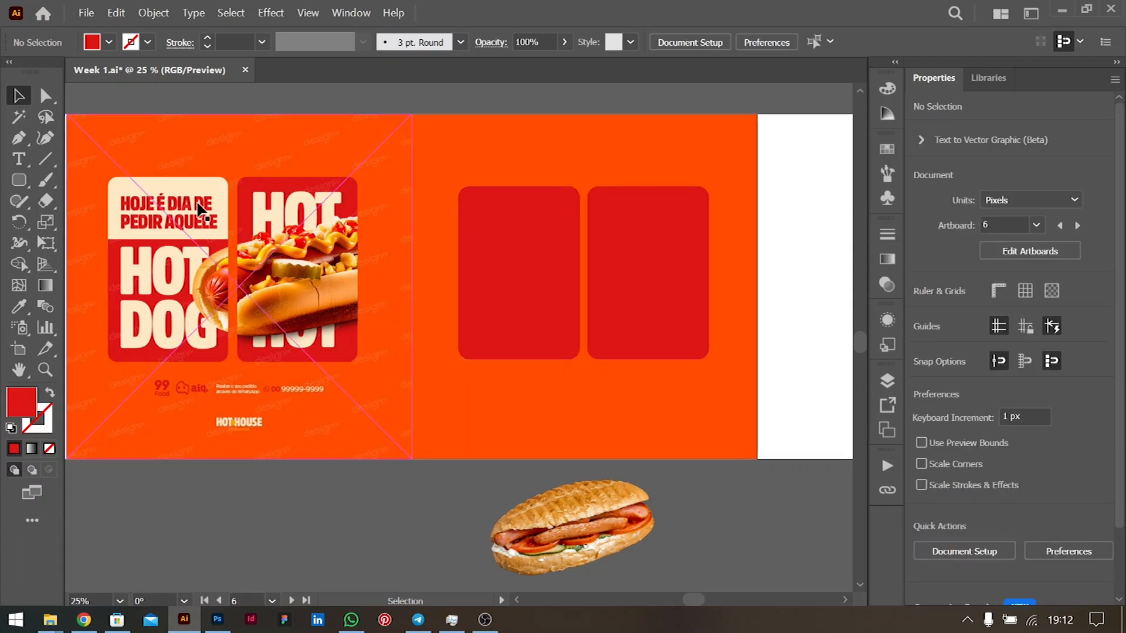
- Duplicate the left red panel into a thin band and fill it with the poster's cream colour
left_click_drag(528, 307, 536, 265)
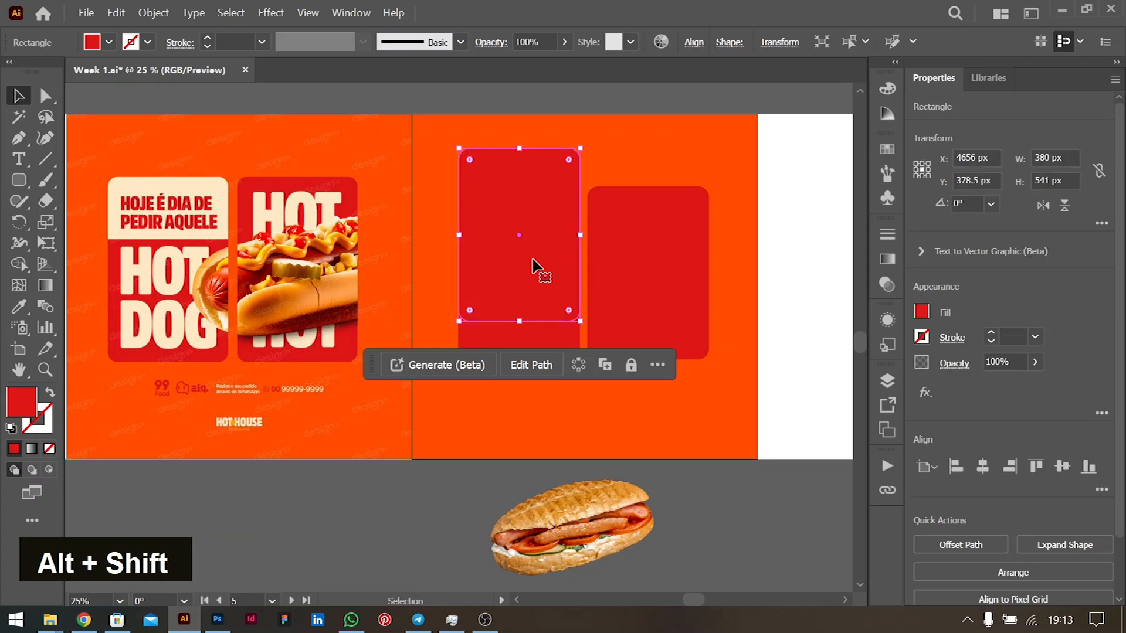
left_click_drag(522, 322, 521, 281)
left_click_drag(521, 150, 519, 187)
left_click_drag(521, 282, 522, 243)
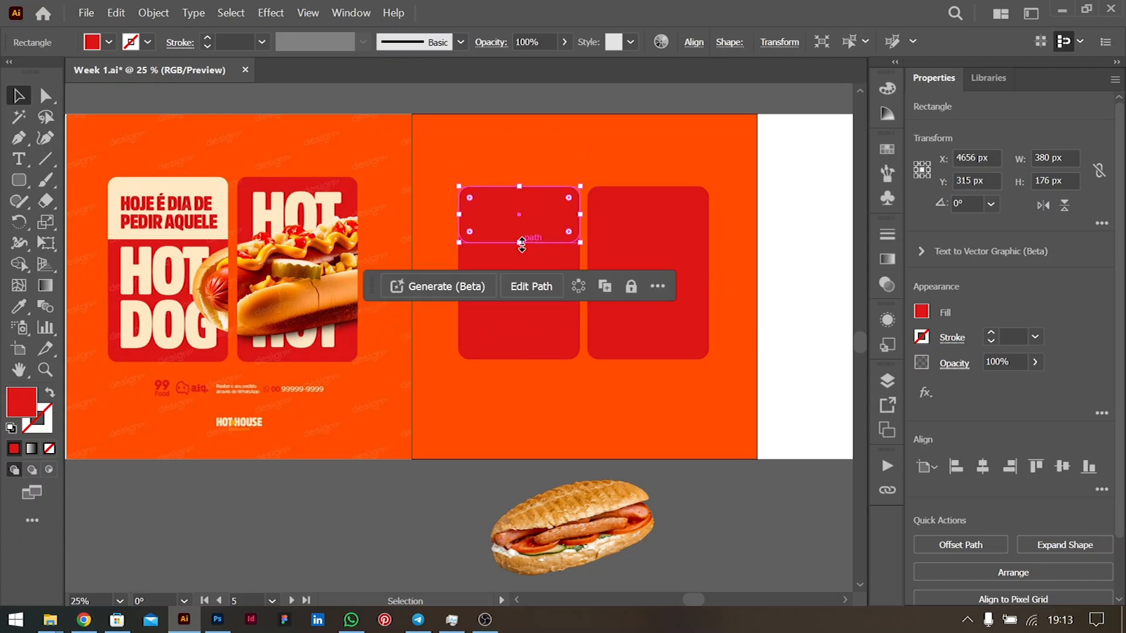
key("i")
left_click(166, 194)
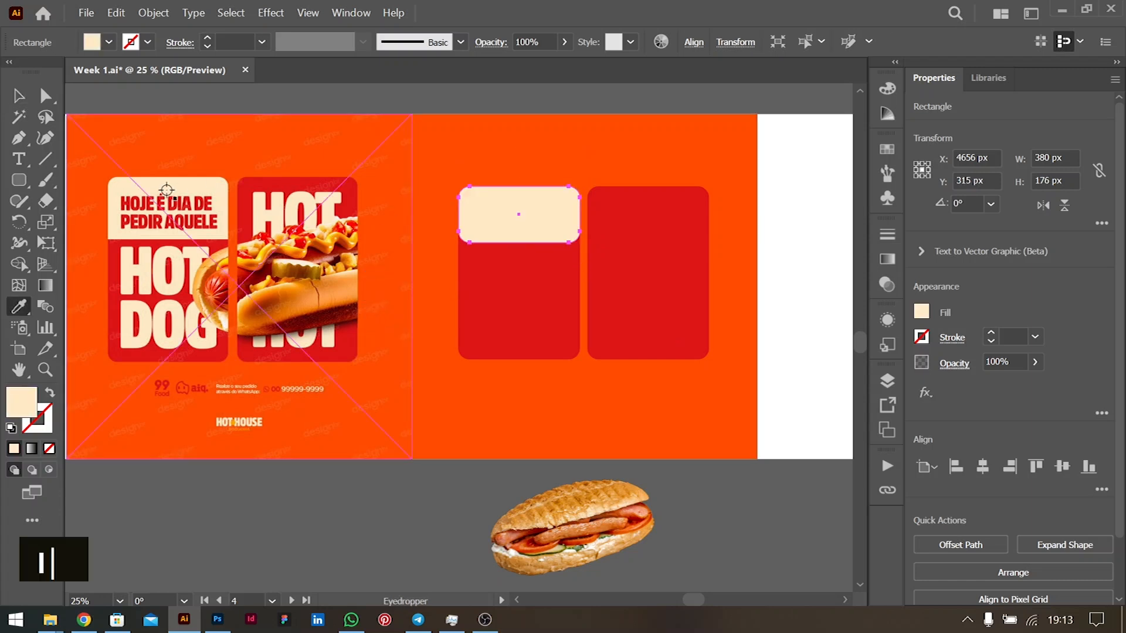
- Make the cream band's bottom corners square
left_click(14, 100)
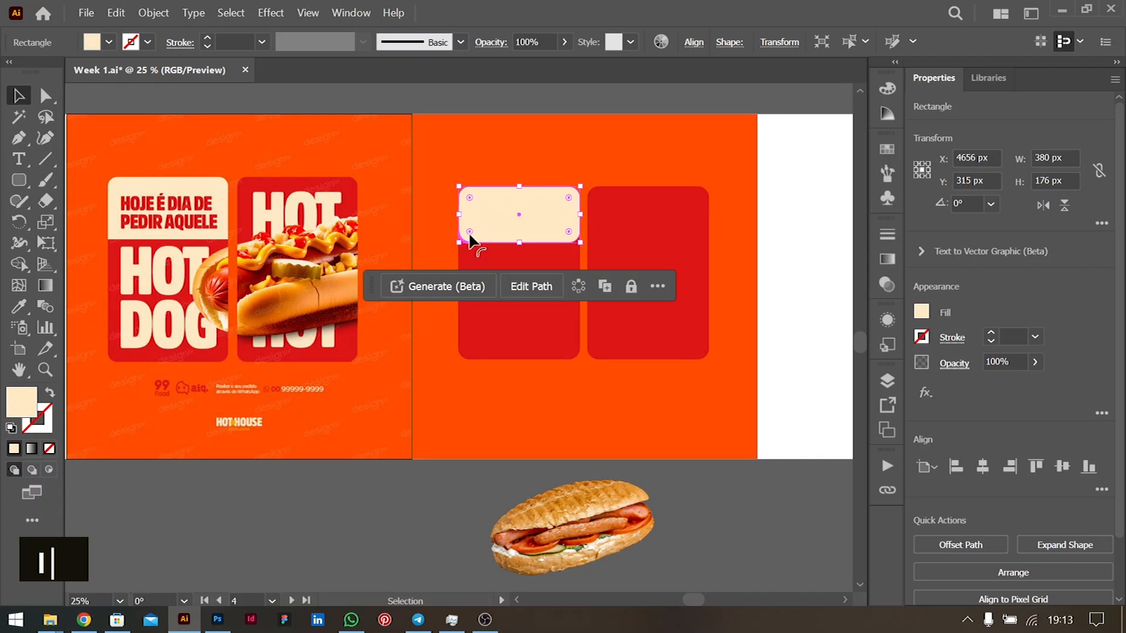
left_click(570, 233, "shift")
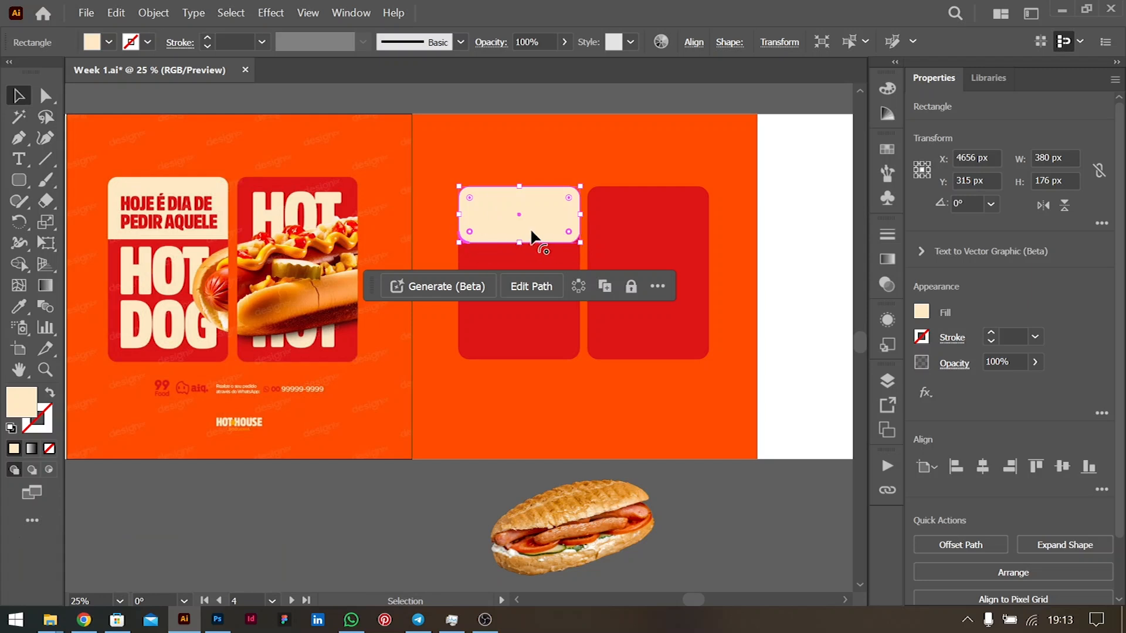
left_click_drag(571, 237, 645, 352)
left_click(839, 199)
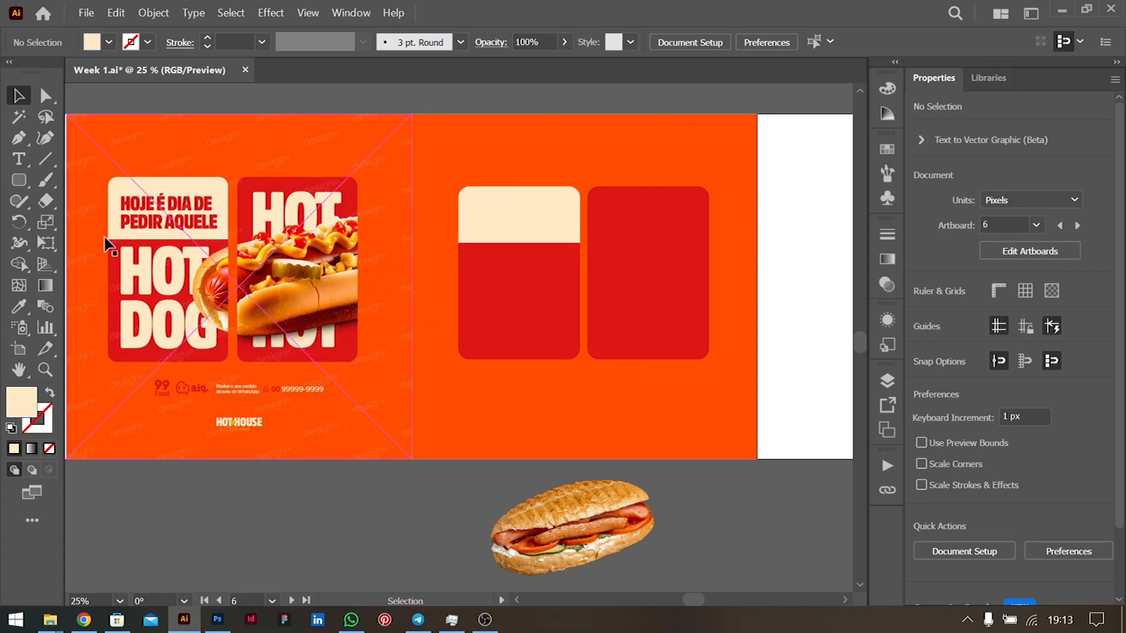
- Adjust the band's height slightly, then place the hot dog photo over the panels in front
left_click(512, 225)
left_click_drag(524, 243, 521, 246)
left_click(769, 188)
left_click_drag(563, 531, 597, 290)
key("ctrl+shift+bracketright")
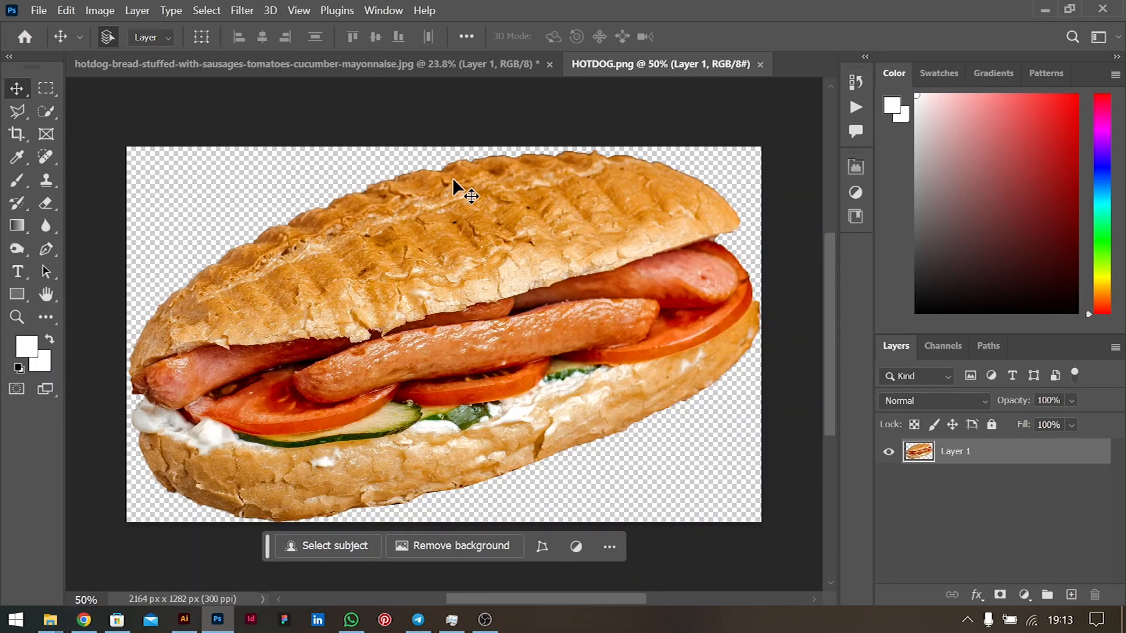
- Darken the lower bread crust with the Burn Tool, working toward the right end
right_click(16, 249)
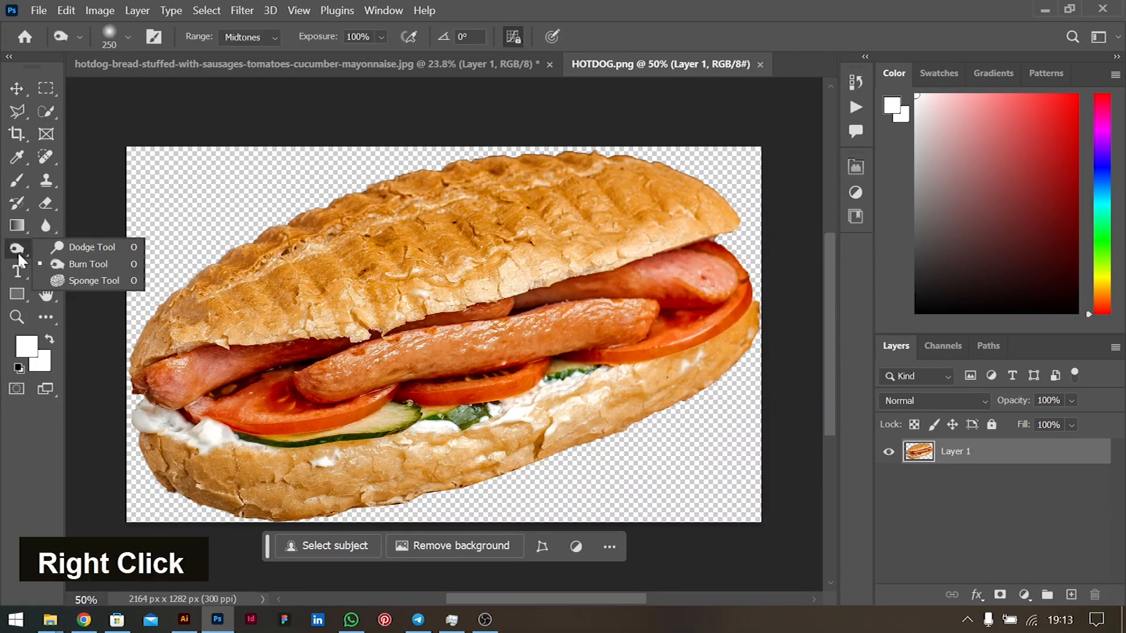
left_click(55, 248)
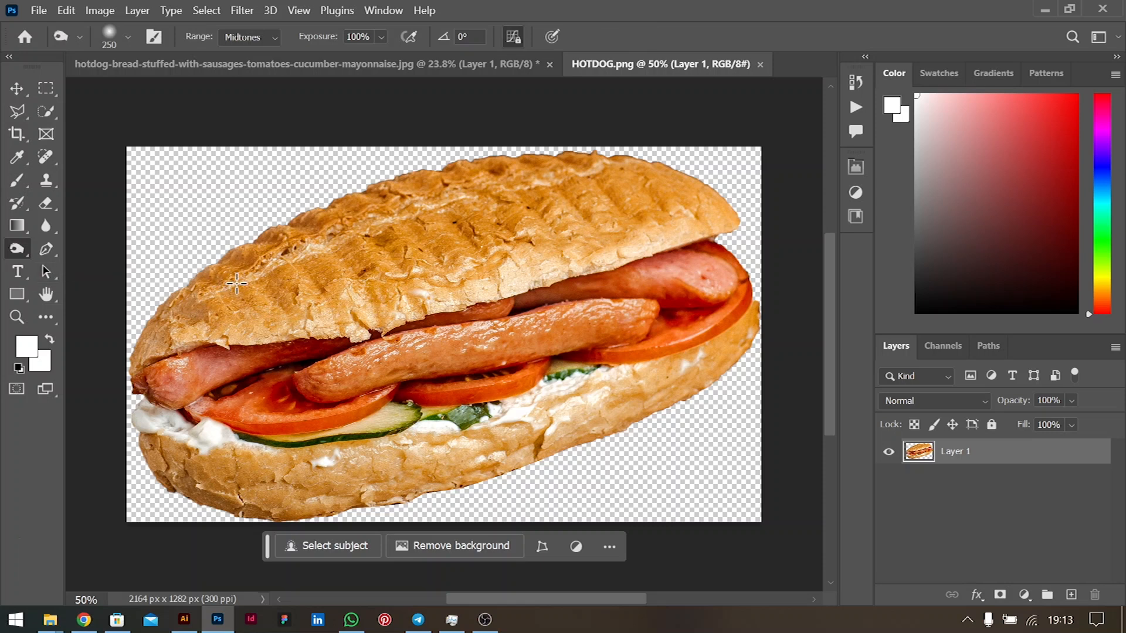
left_click_drag(221, 498, 458, 490)
mouse_move(254, 512)
left_mouse_down()
mouse_move(507, 484)
mouse_move(739, 376)
mouse_move(551, 470)
mouse_move(264, 518)
mouse_move(143, 485)
left_mouse_up()
mouse_move(358, 516)
left_mouse_down()
mouse_move(536, 466)
mouse_move(715, 391)
left_mouse_up()
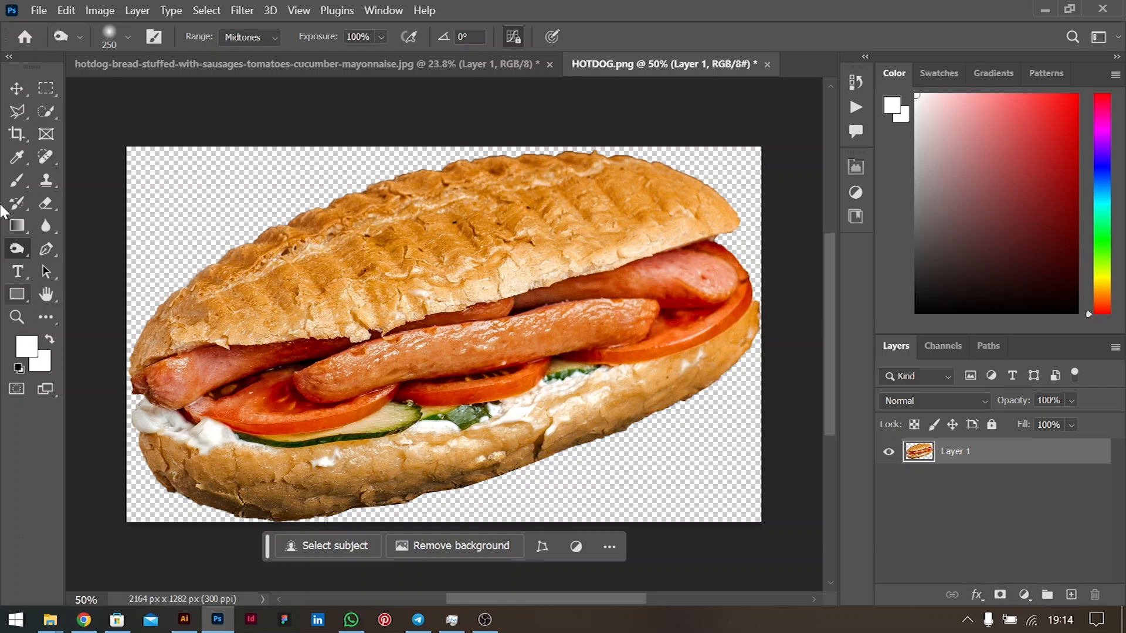
- Brighten the top bun with the Dodge Tool at a 700 brush size
right_click(19, 258)
left_click(70, 244)
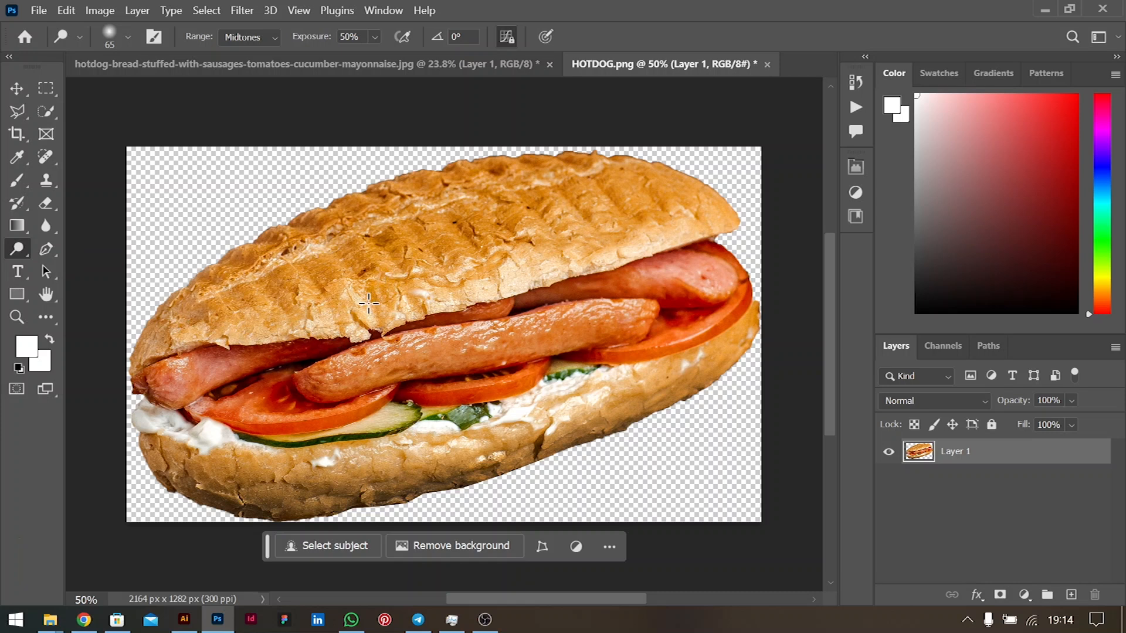
key("bracketright")
key("bracketright")
key("bracketright")
key("bracketright")
key("bracketright")
key("bracketright")
key("bracketright")
key("bracketright")
key("bracketright")
key("bracketright")
key("bracketright")
key("bracketright")
key("bracketright")
key("bracketright")
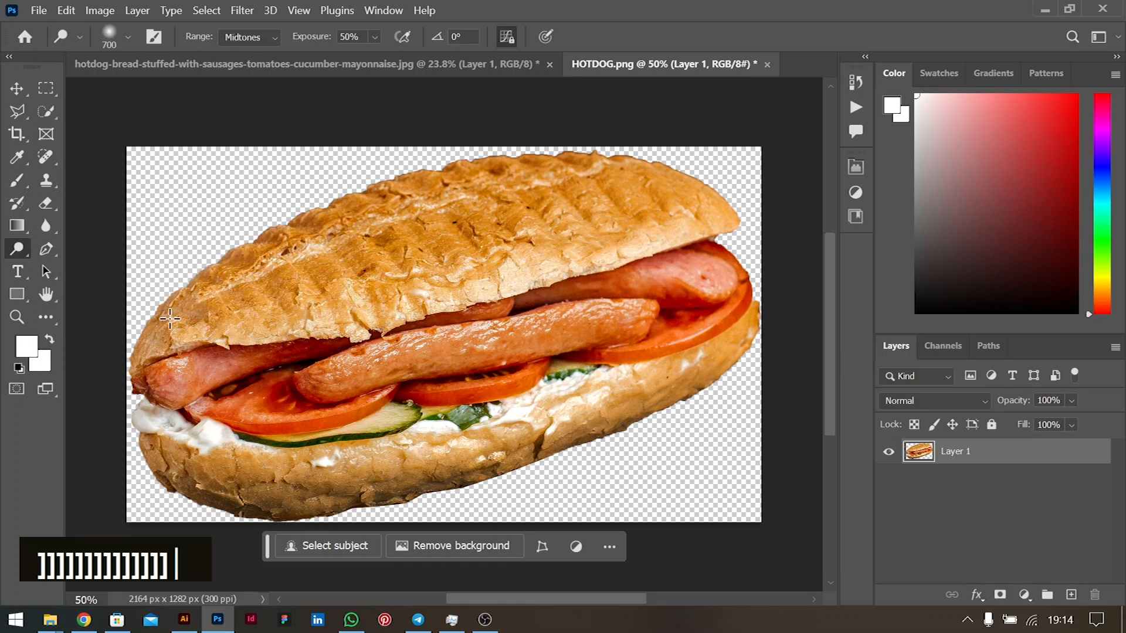
left_click_drag(184, 321, 383, 261)
mouse_move(466, 257)
left_mouse_down()
mouse_move(656, 225)
mouse_move(672, 209)
mouse_move(388, 238)
mouse_move(269, 292)
mouse_move(247, 324)
mouse_move(262, 293)
mouse_move(194, 307)
mouse_move(208, 283)
mouse_move(327, 221)
mouse_move(455, 201)
mouse_move(651, 196)
mouse_move(547, 196)
mouse_move(330, 256)
mouse_move(226, 317)
left_mouse_up()
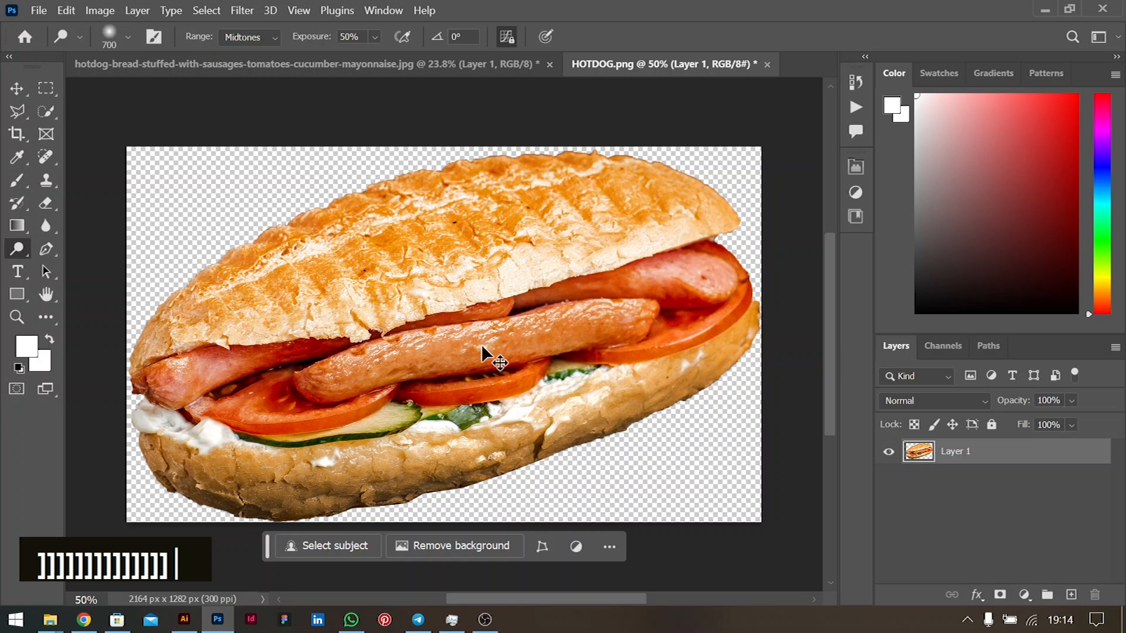
- Burn the bun's upper and left crust edges, undoing the bad lower-crust stroke
right_click(17, 248)
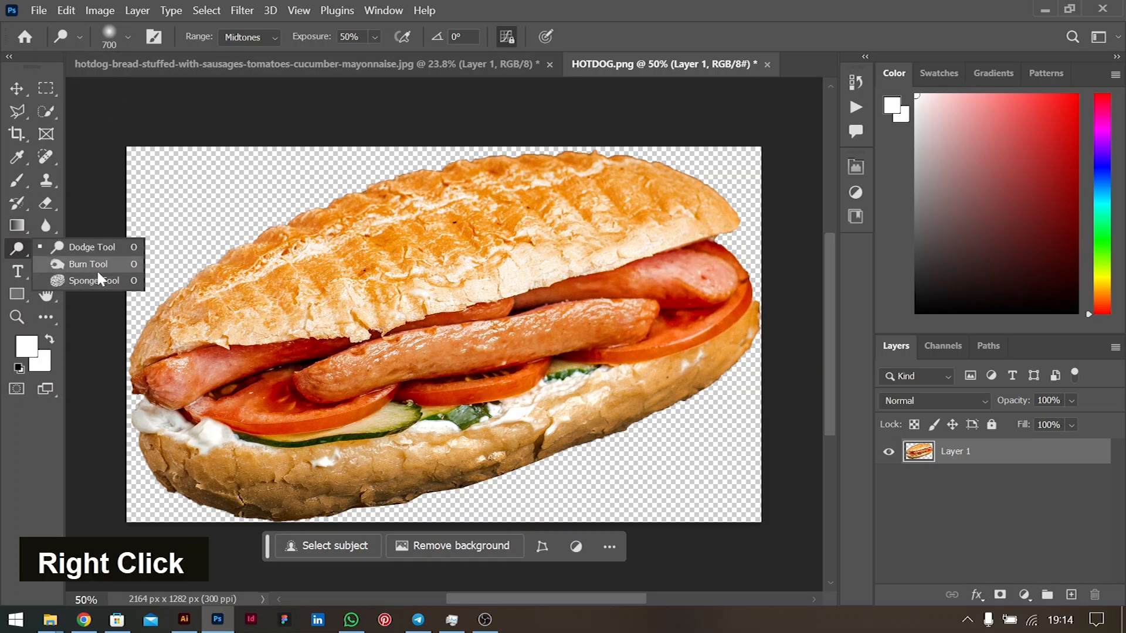
left_click(88, 264)
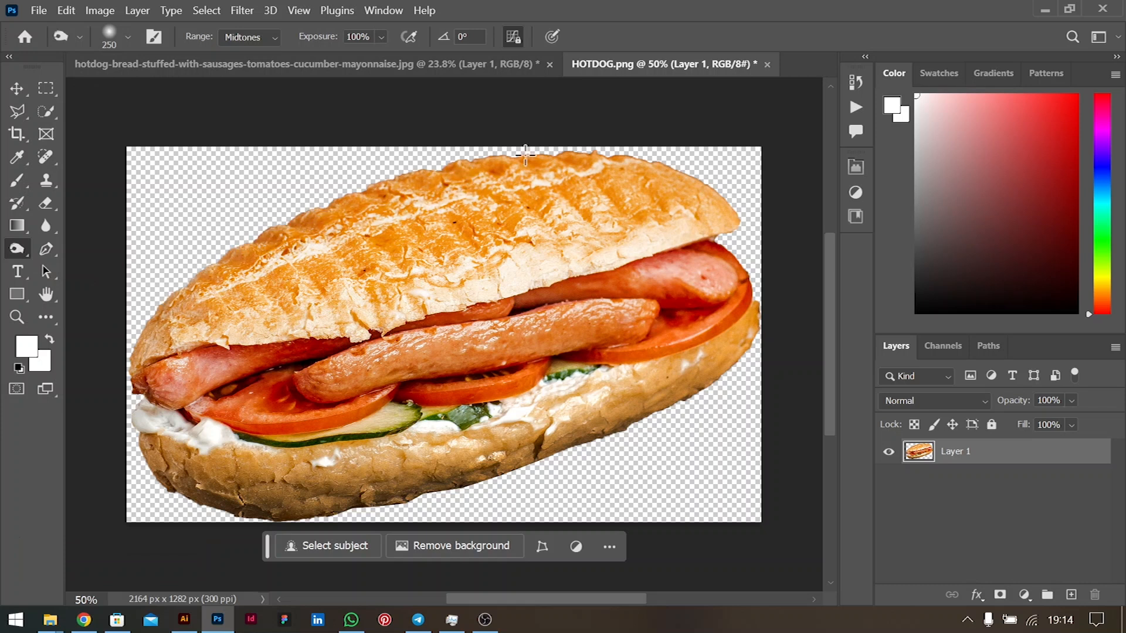
mouse_move(548, 155)
left_mouse_down()
mouse_move(387, 197)
mouse_move(227, 261)
mouse_move(176, 287)
mouse_move(121, 350)
left_mouse_up()
left_click_drag(170, 319, 144, 370)
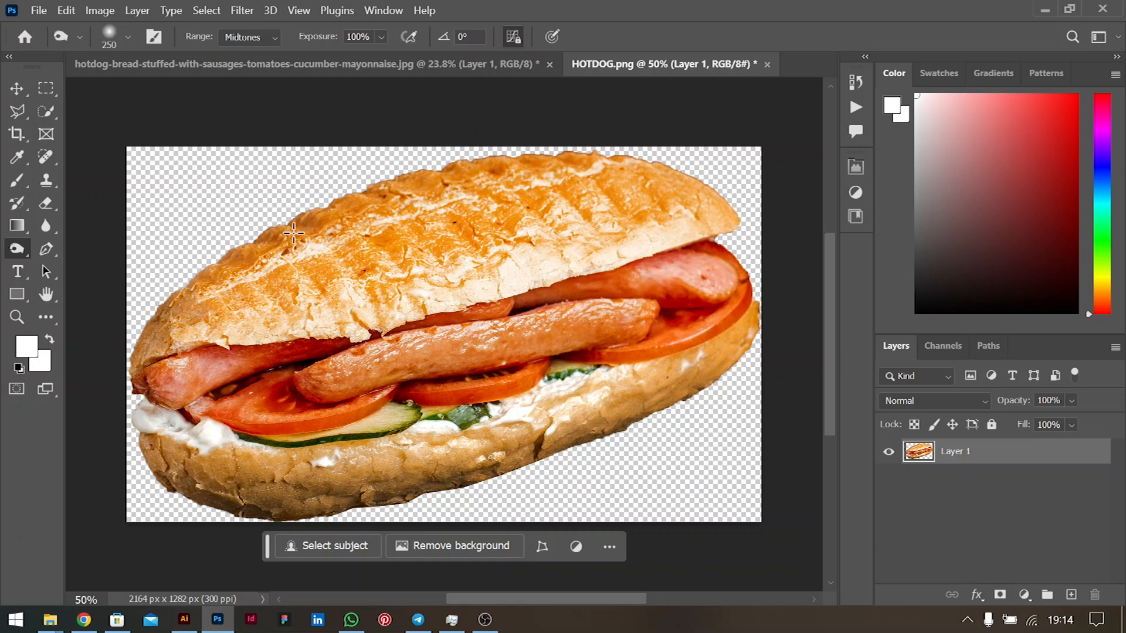
mouse_move(169, 449)
left_mouse_down()
mouse_move(460, 437)
mouse_move(710, 340)
left_mouse_up()
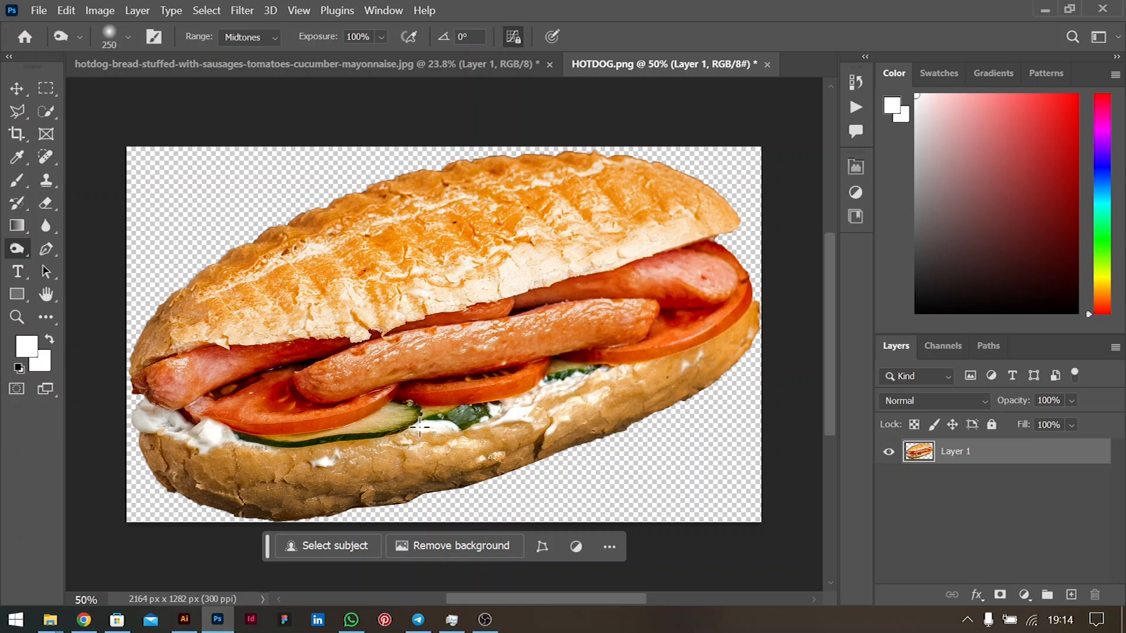
key("ctrl+z")
key("ctrl+z")
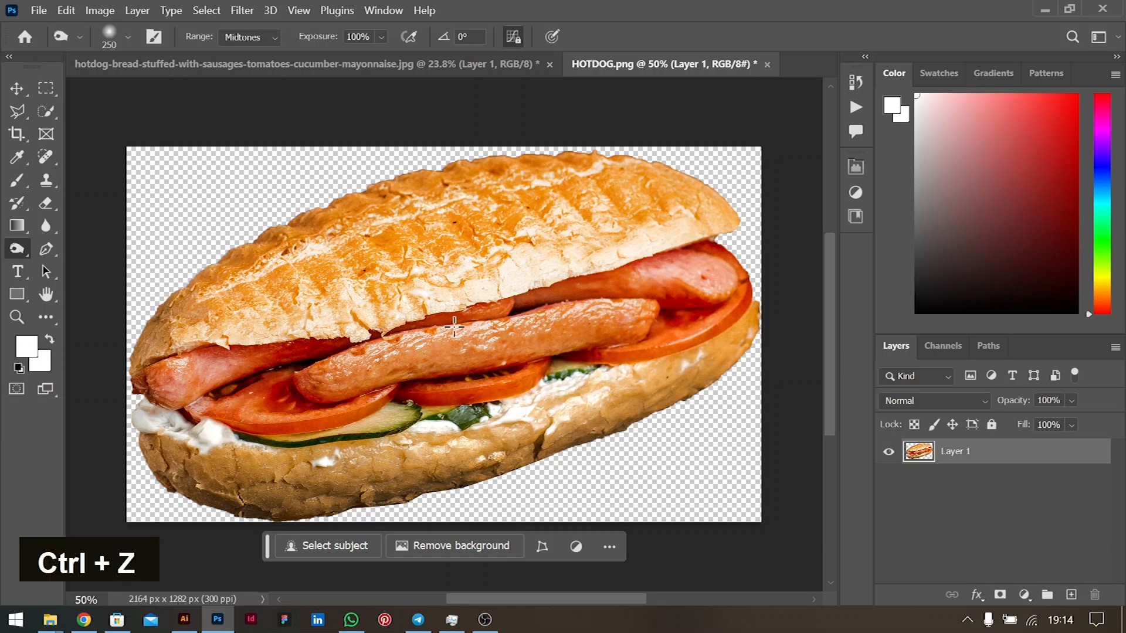
- At 38% exposure, burn the mayonnaise and lower bun, then save HOTDOG.png
left_click_drag(320, 36, 264, 42)
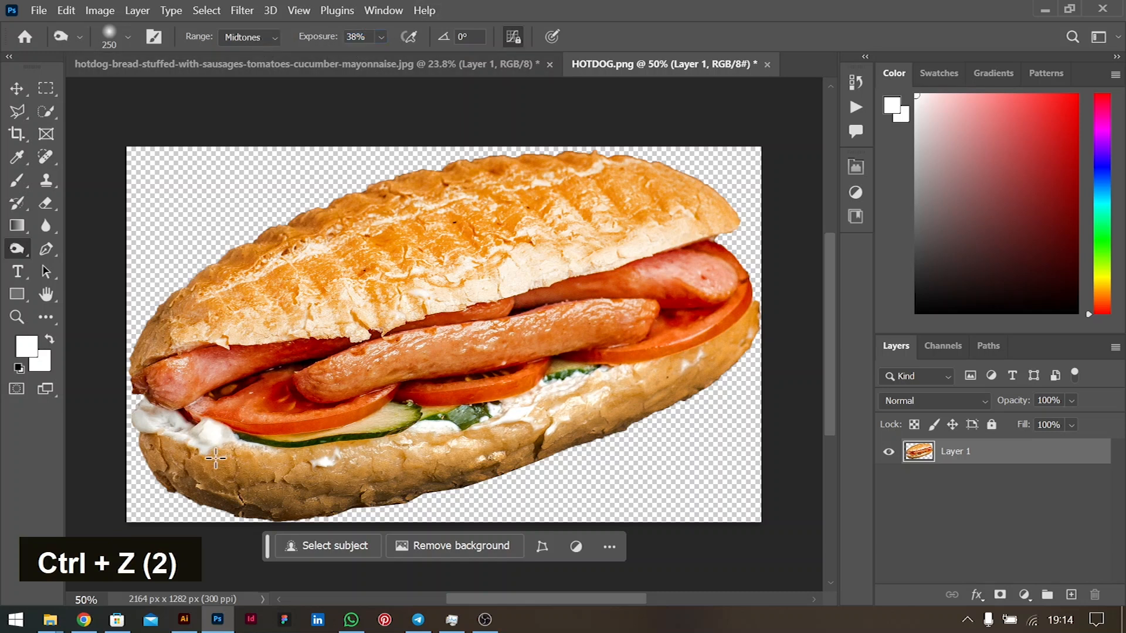
mouse_move(149, 427)
left_mouse_down()
mouse_move(258, 446)
mouse_move(486, 413)
mouse_move(697, 348)
left_mouse_up()
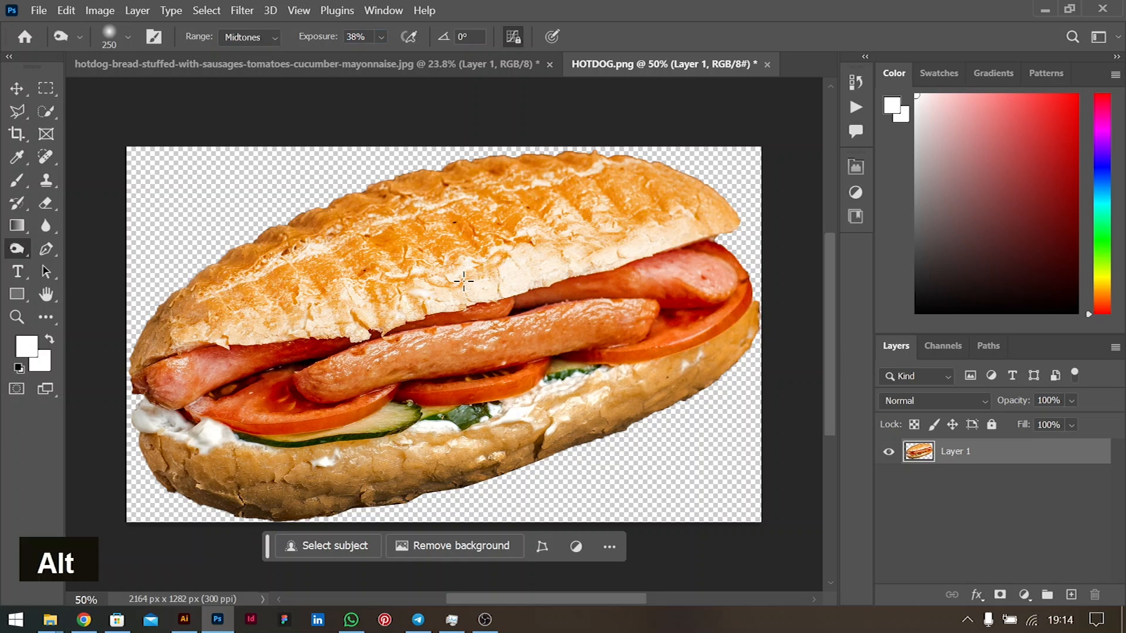
scroll(464, 281, "down", 3)
scroll(424, 302, "up", 1)
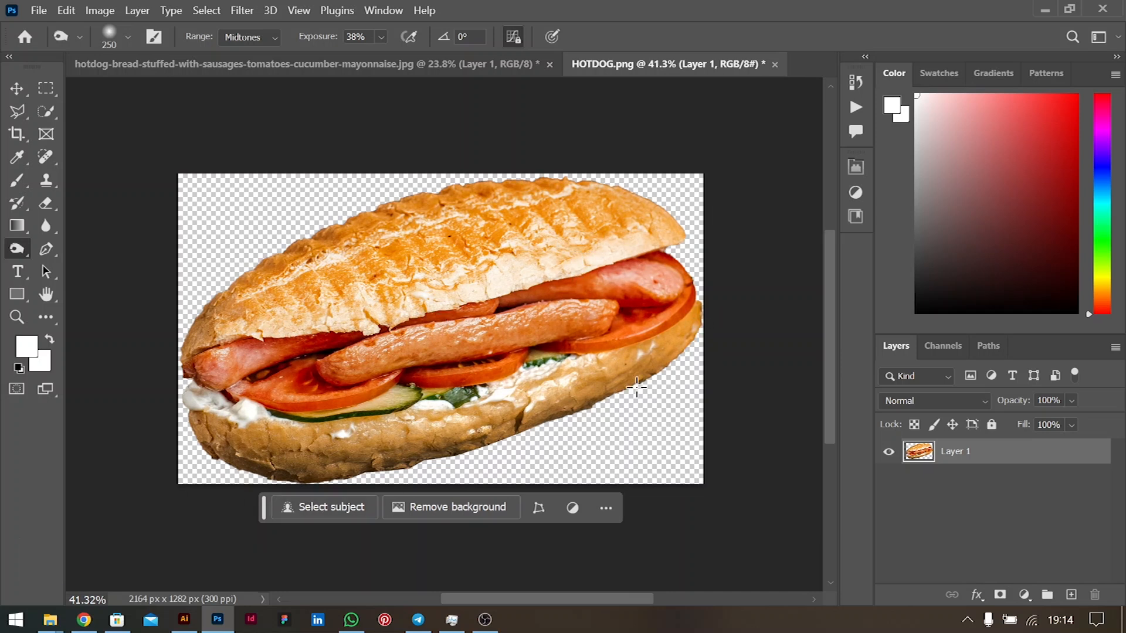
left_click_drag(692, 318, 566, 393)
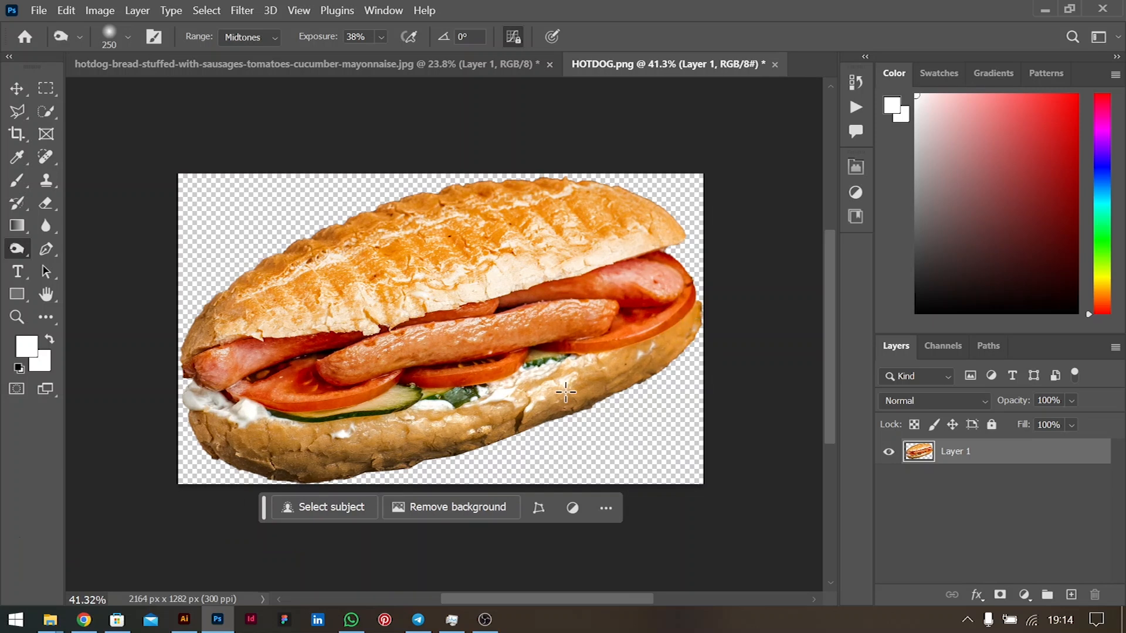
left_click_drag(645, 340, 520, 403)
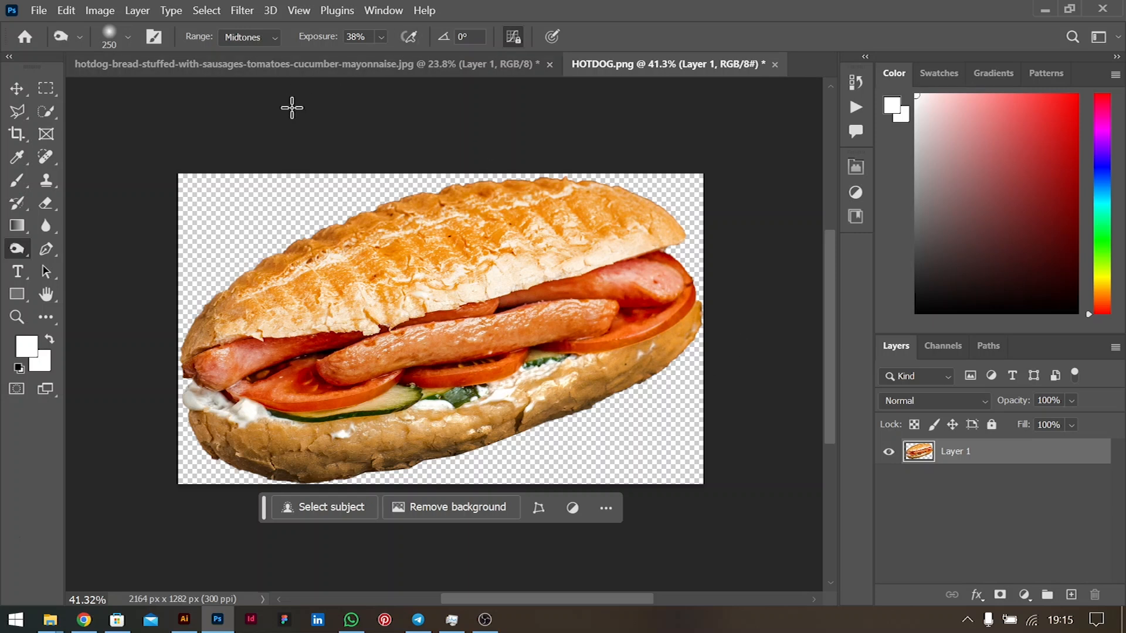
key("ctrl+s")
- Back in Illustrator, start a Curvature Tool path along the sandwich's underside
left_click(184, 622)
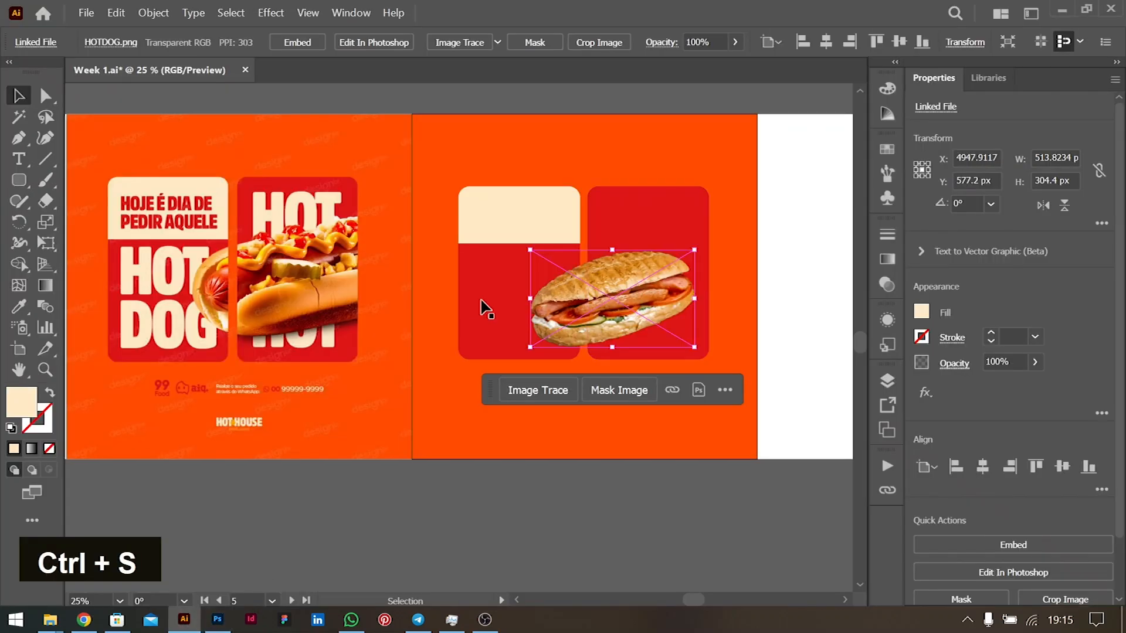
scroll(620, 326, "up", 1)
scroll(623, 330, "up", 2)
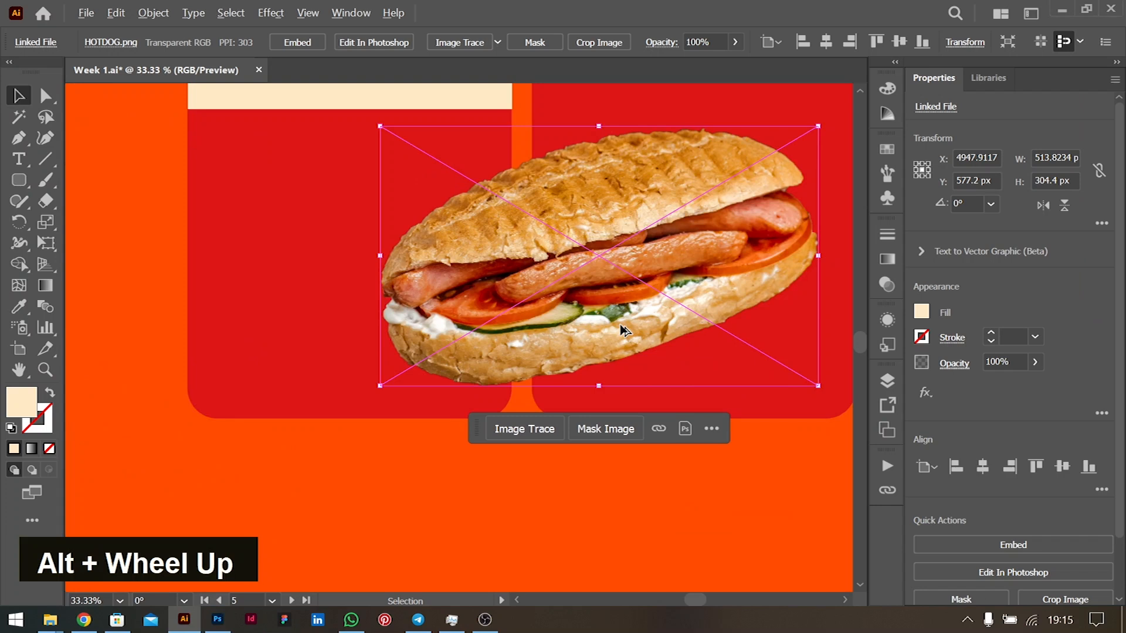
scroll(622, 329, "down", 1)
scroll(635, 280, "right", 2)
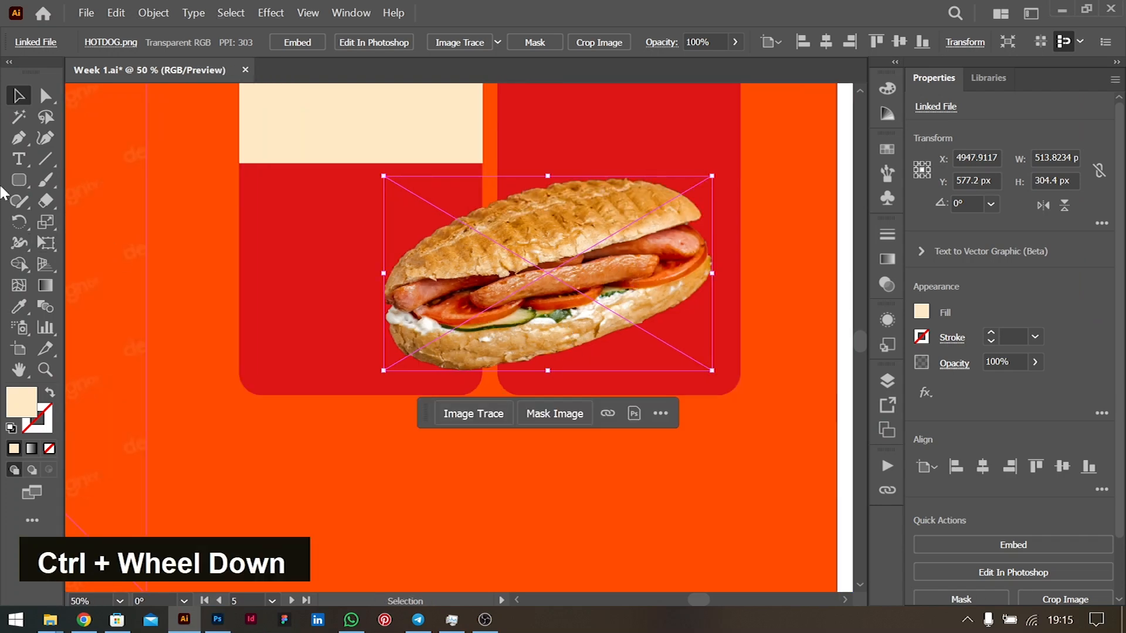
right_click(19, 180)
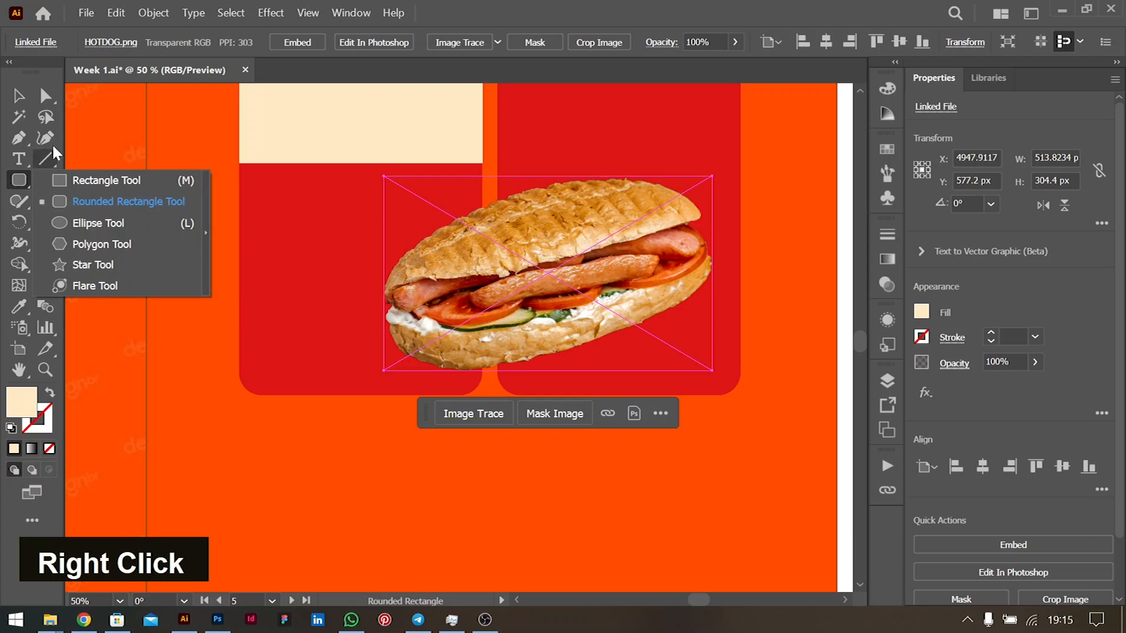
left_click(45, 138)
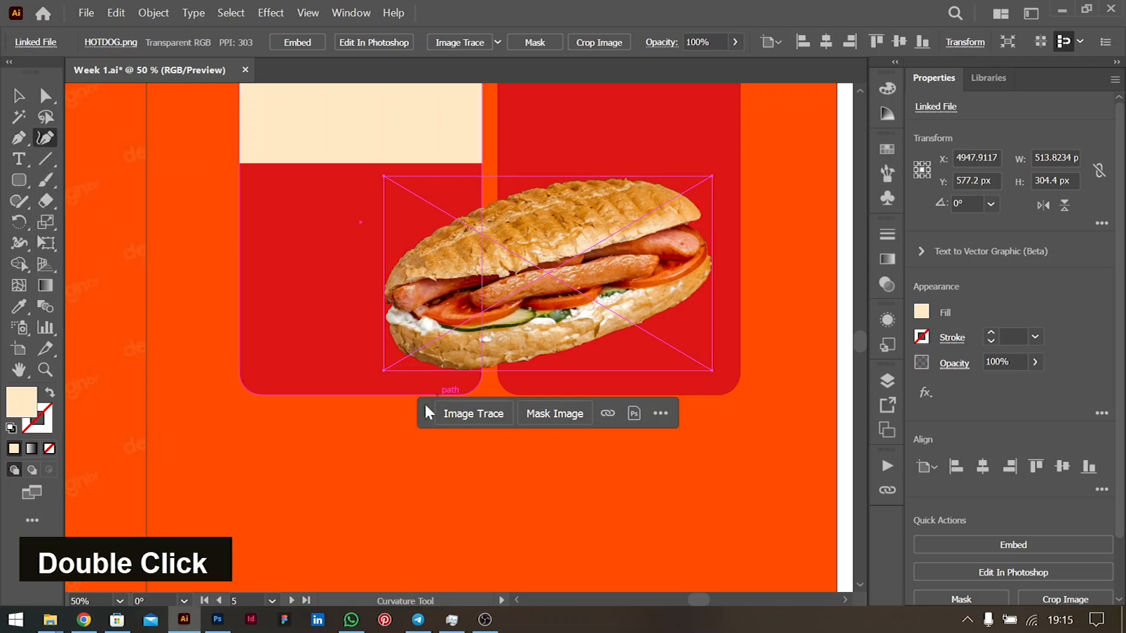
double_click(420, 378)
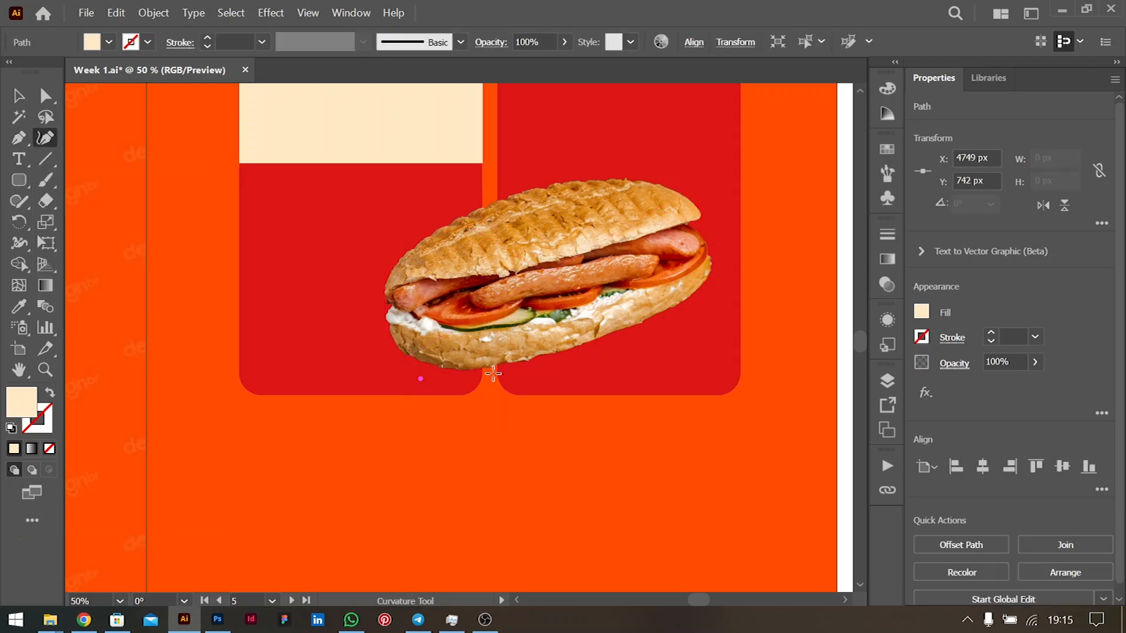
double_click(531, 363)
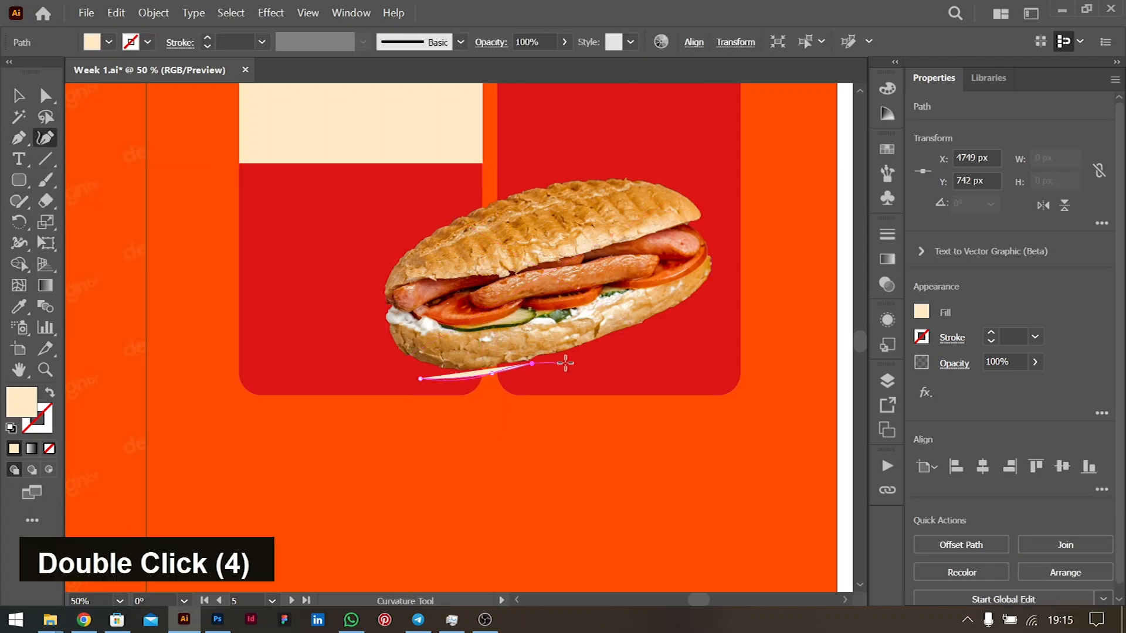
left_click(622, 337)
left_click(682, 309)
- Curve the path around the sandwich's right end and back along its bottom, closing it
left_click(697, 297)
left_click(706, 284)
left_click(667, 286)
left_click(593, 315)
left_click(509, 329)
left_click(451, 338)
left_click(410, 358)
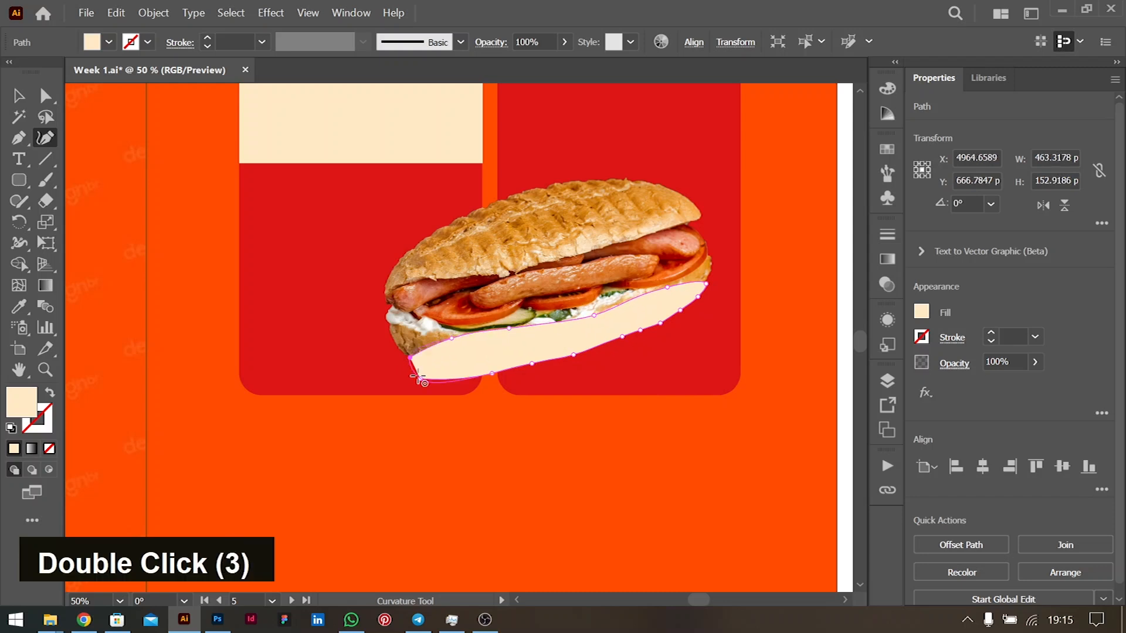
left_click(418, 378)
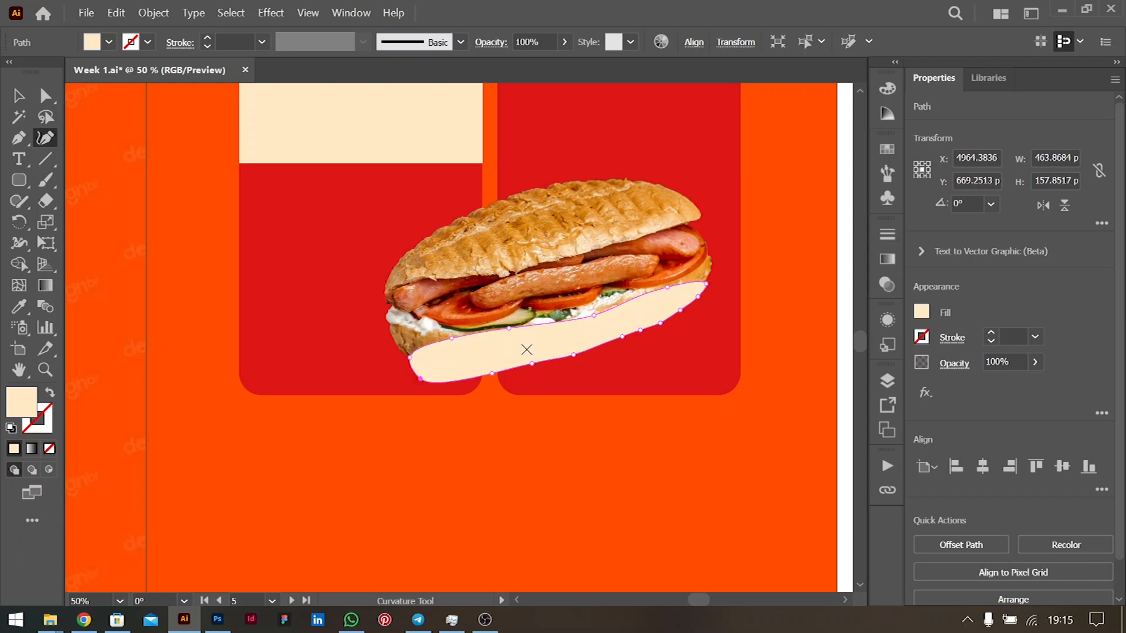
- Squash the cream shape to about 462 × 86 px, tilt it ~1.7°, and tuck it under the sandwich
left_click(9, 99)
left_click_drag(551, 283, 552, 335)
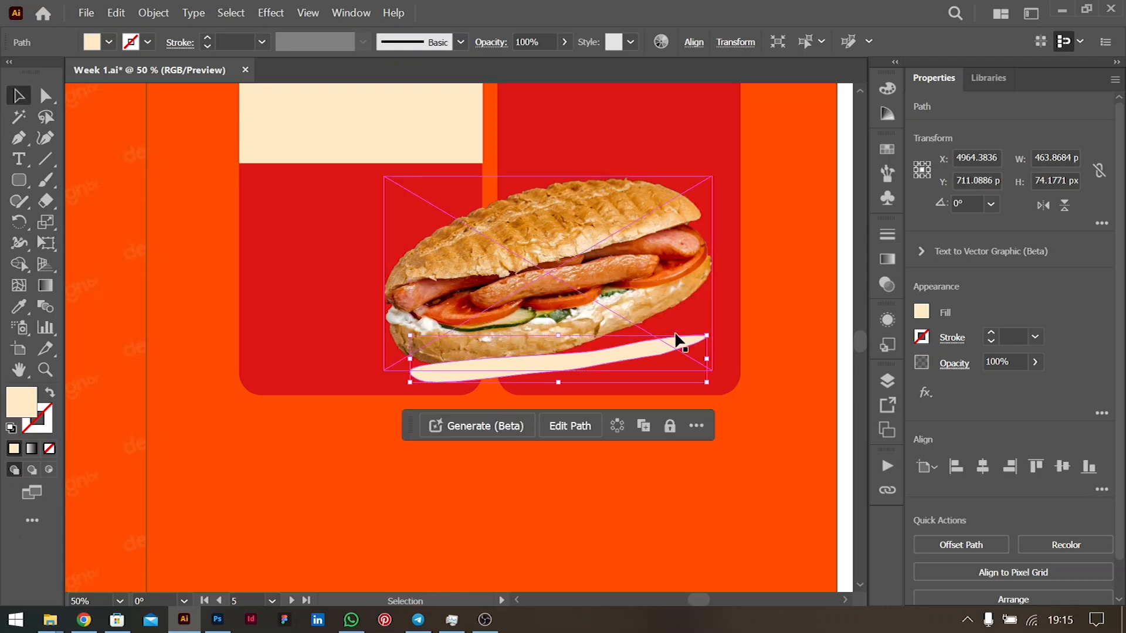
left_click_drag(714, 337, 721, 319)
left_click(645, 335)
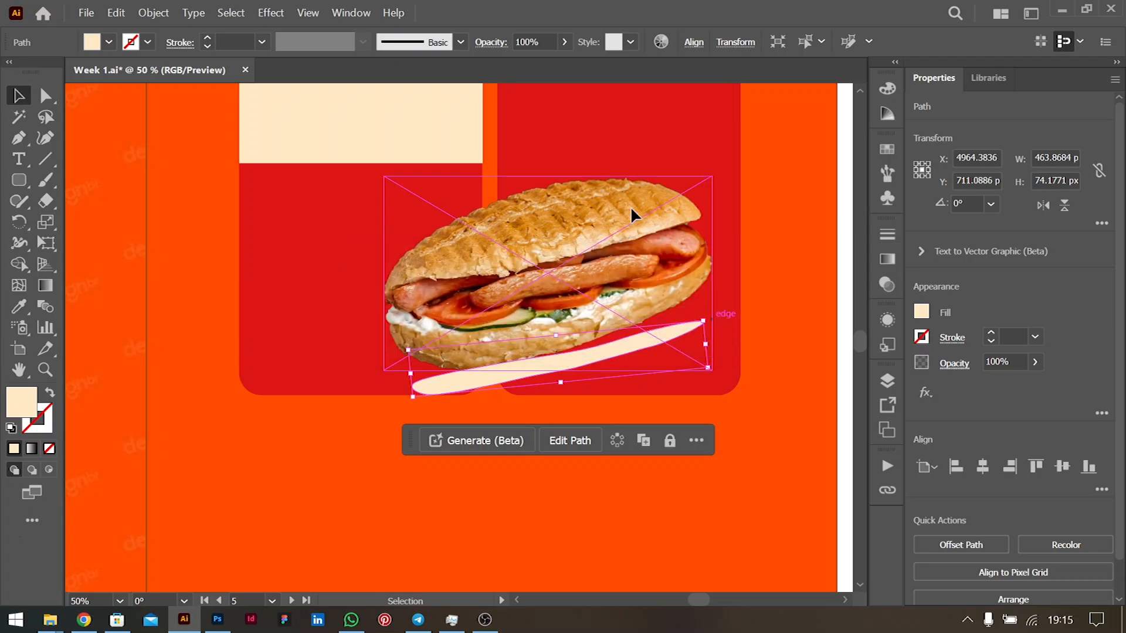
key("ctrl+shift+a")
mouse_move(503, 384)
left_mouse_down()
mouse_move(497, 358)
mouse_move(504, 371)
left_mouse_up()
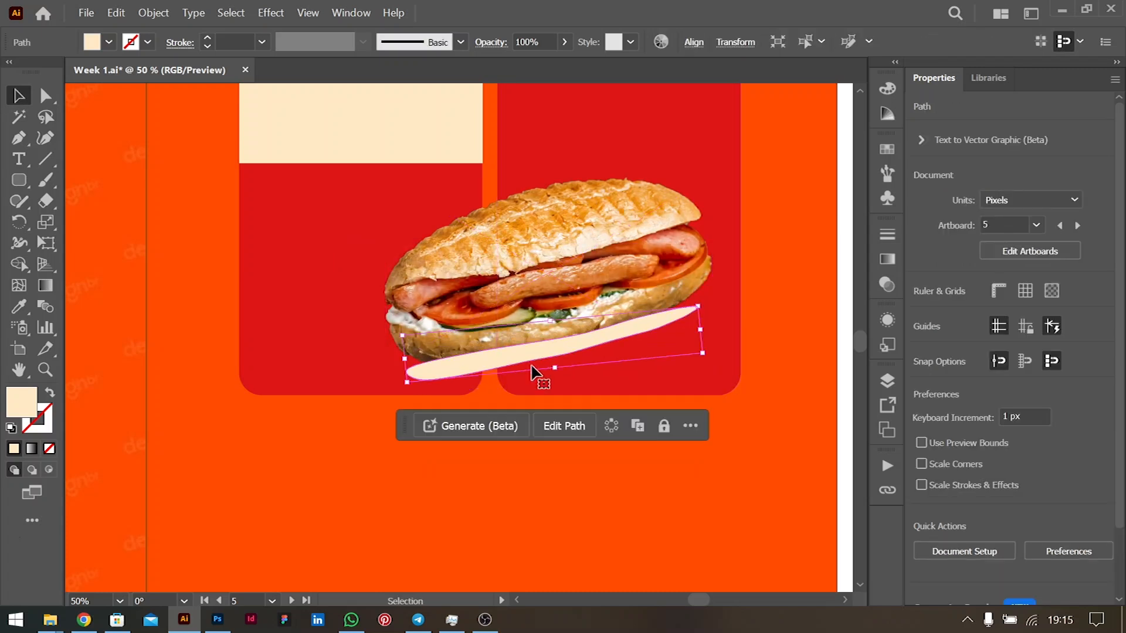
mouse_move(704, 304)
left_mouse_down()
mouse_move(712, 322)
mouse_move(700, 320)
left_mouse_up()
scroll(619, 346, "down", 2)
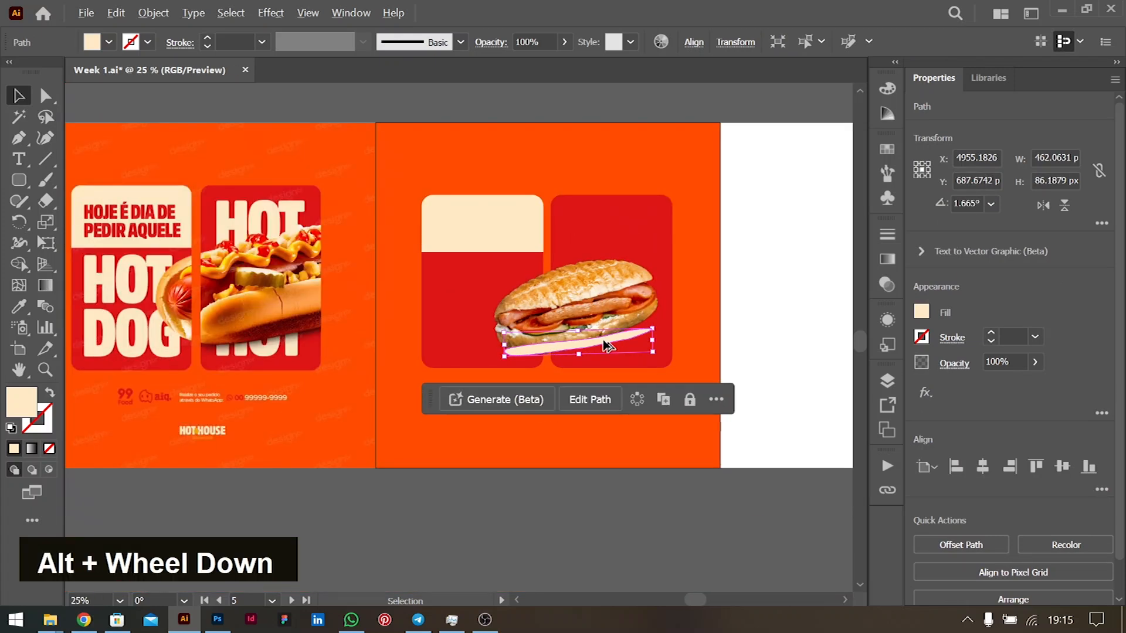
scroll(612, 329, "up", 2)
- Tilt the sandwich photo clockwise and shift the cream swoosh beneath it
left_click(611, 328)
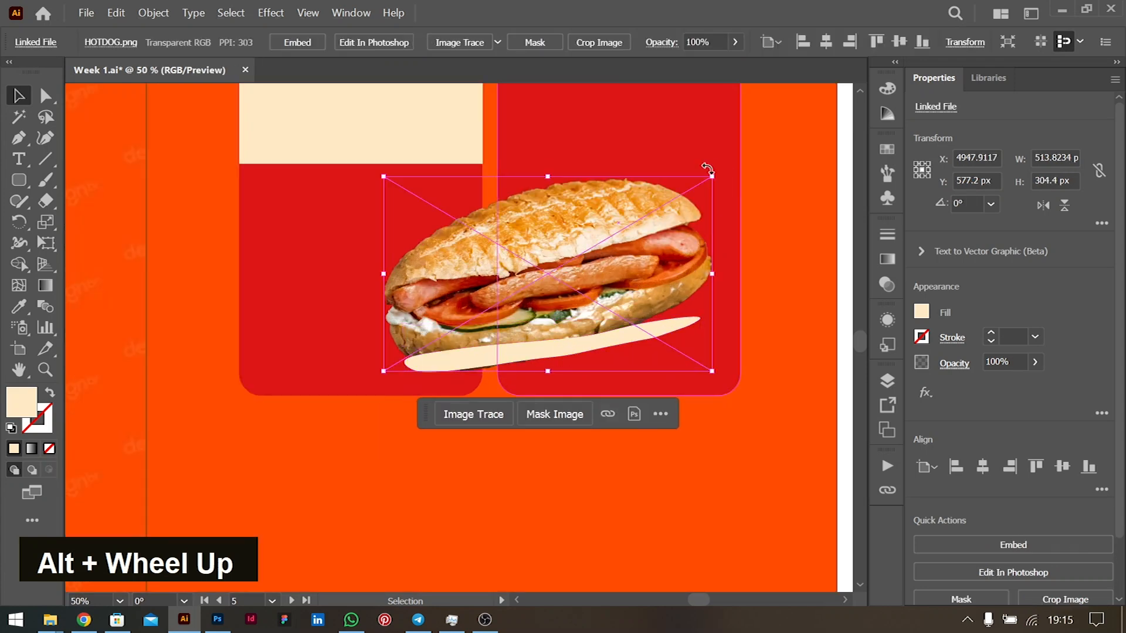
left_click_drag(715, 175, 738, 205)
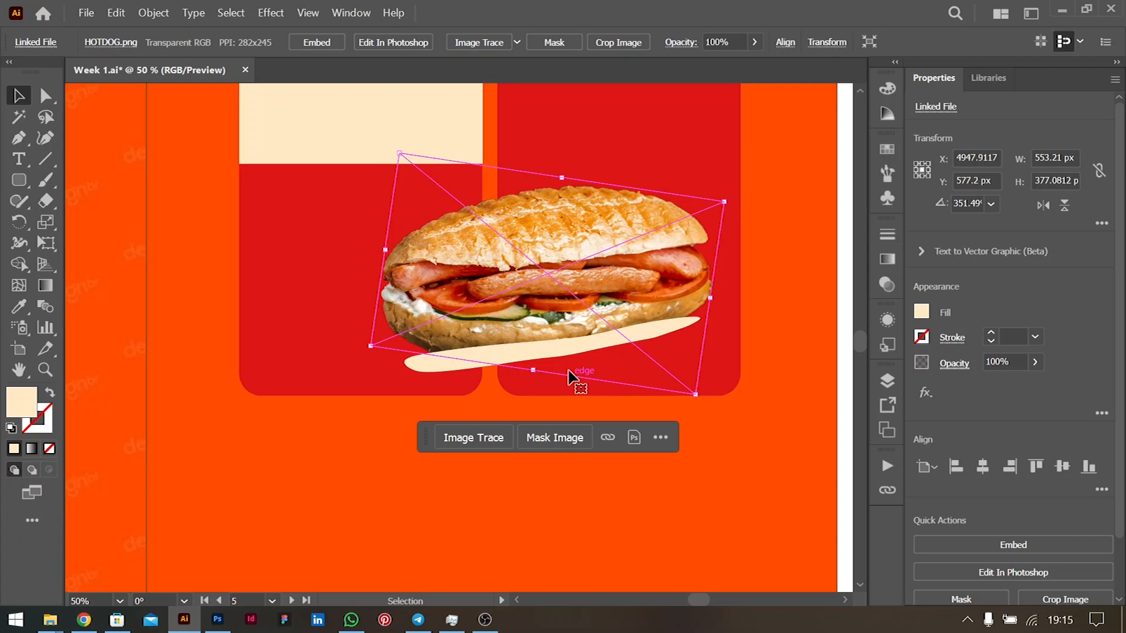
left_click_drag(577, 349, 578, 361)
- Try replacing the swoosh with a thin tilted ellipse, then undo back to the swoosh
key("BackSpace")
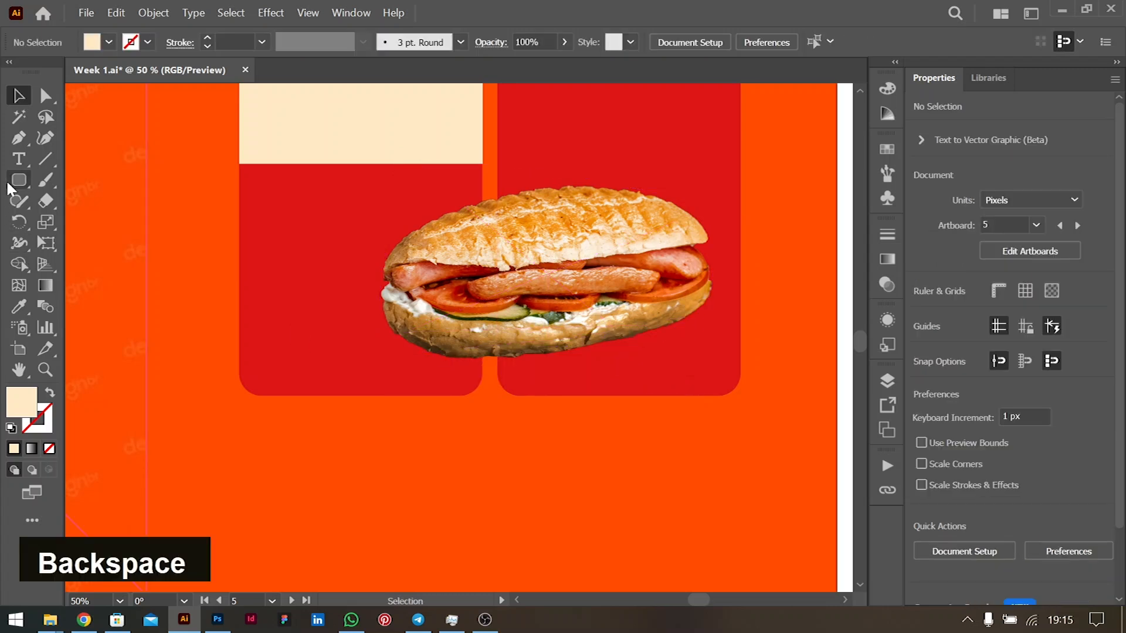
right_click(18, 179)
left_click(98, 223)
left_click_drag(547, 337, 740, 354)
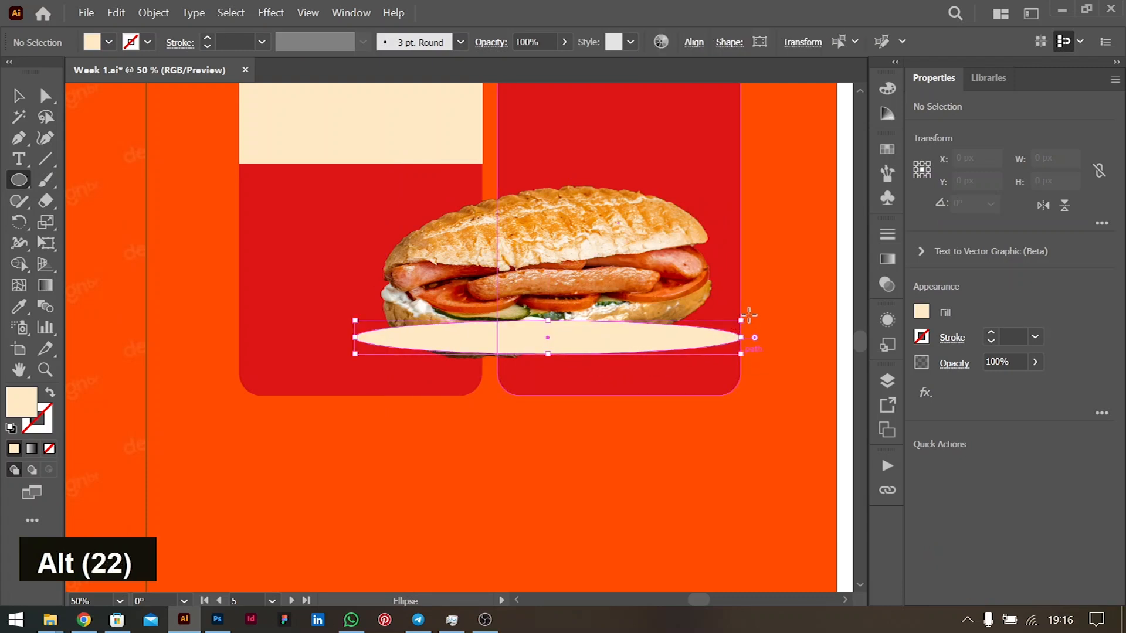
left_click_drag(748, 314, 741, 278)
key("ctrl+z")
key("ctrl+z")
key("ctrl+z")
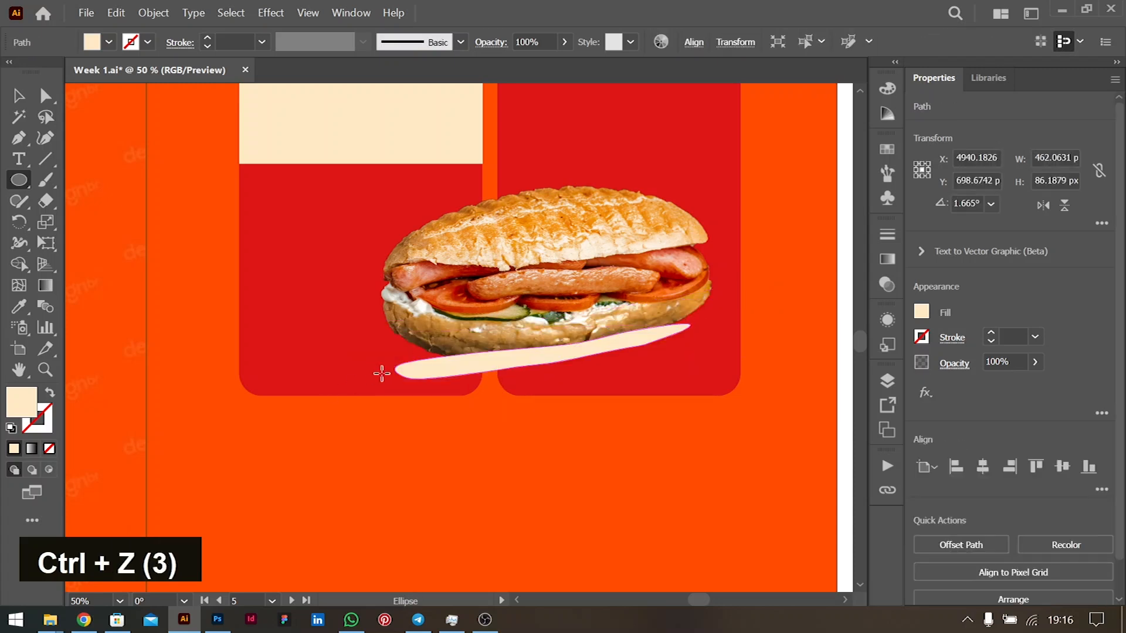
- Raise the swoosh's left-end anchor to widen that end under the sandwich
key("a")
left_click_drag(395, 368, 434, 346)
double_click(439, 356)
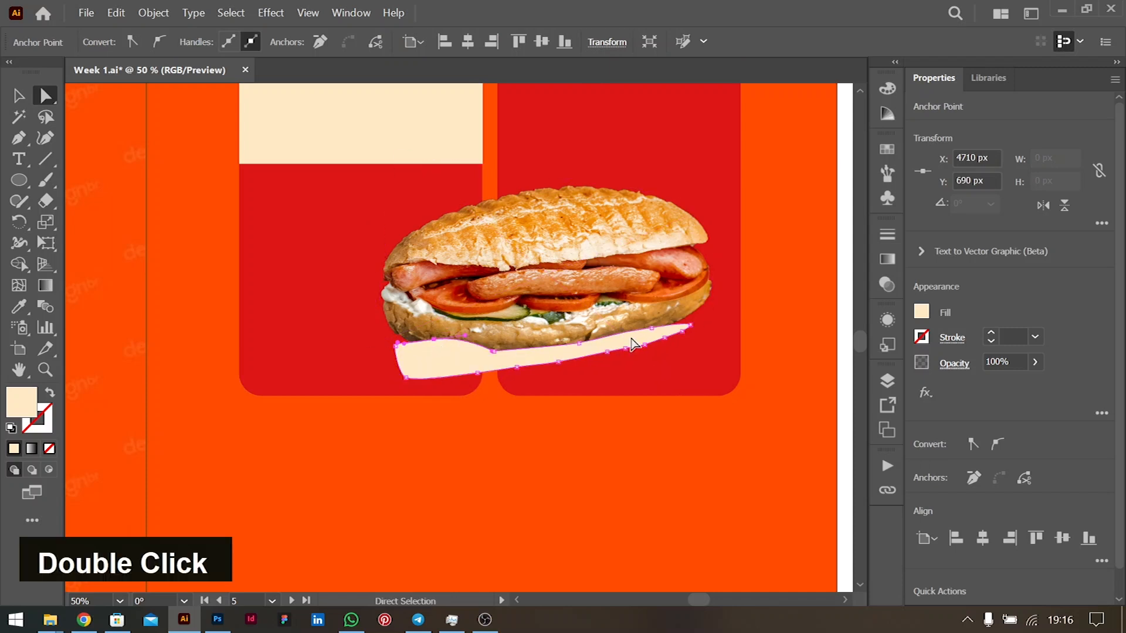
- Send the cream swoosh behind the sandwich photo
left_click(579, 340)
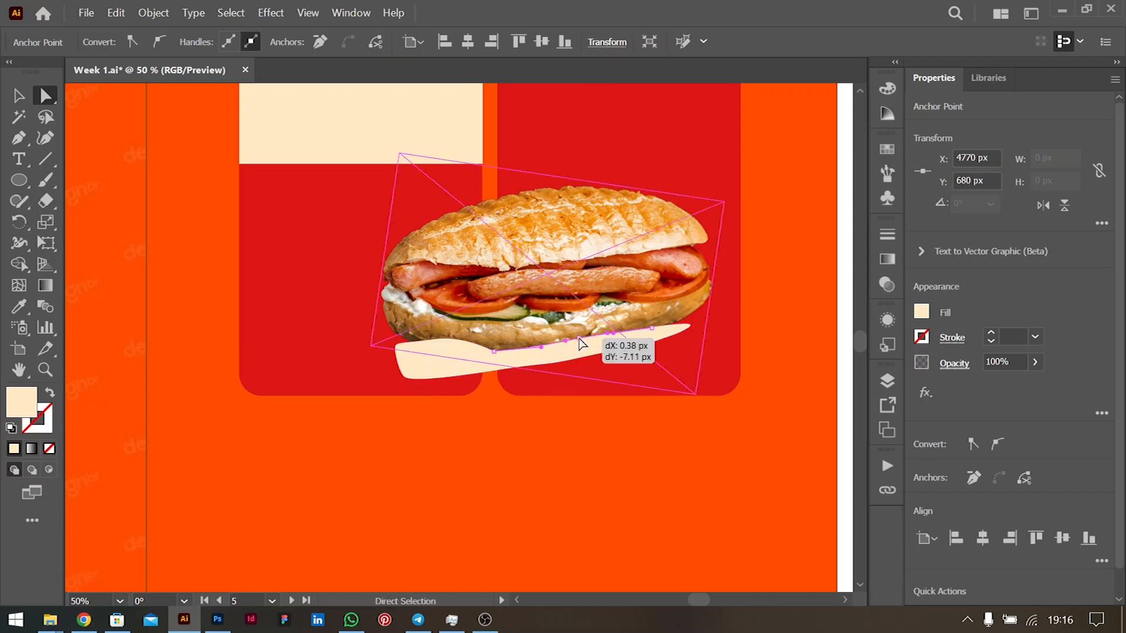
key("ctrl")
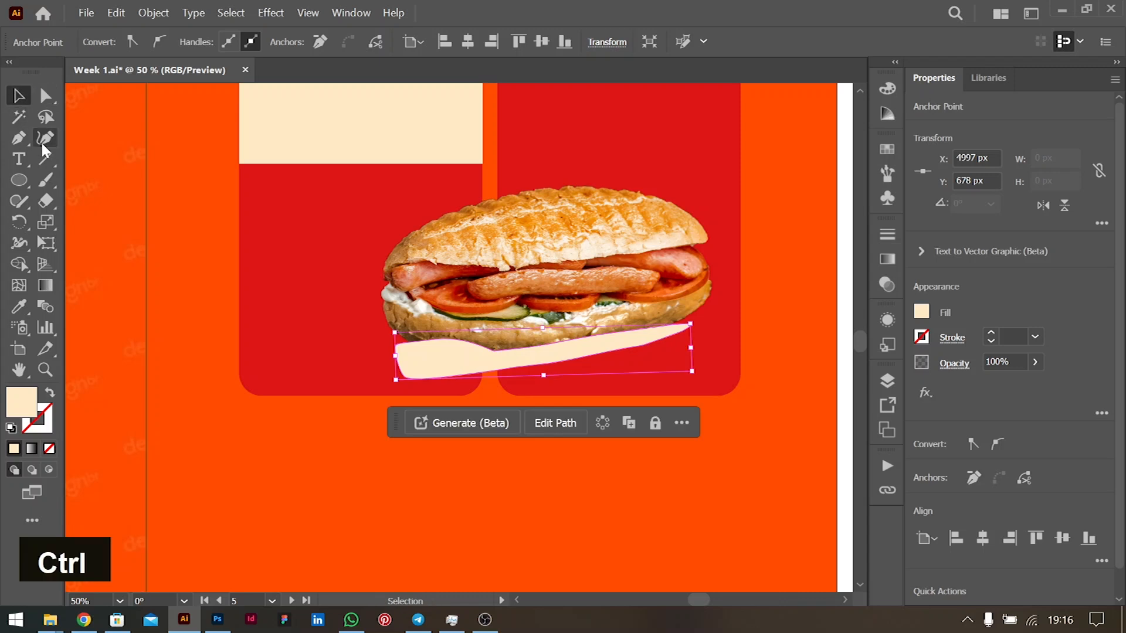
key("ctrl+bracketleft")
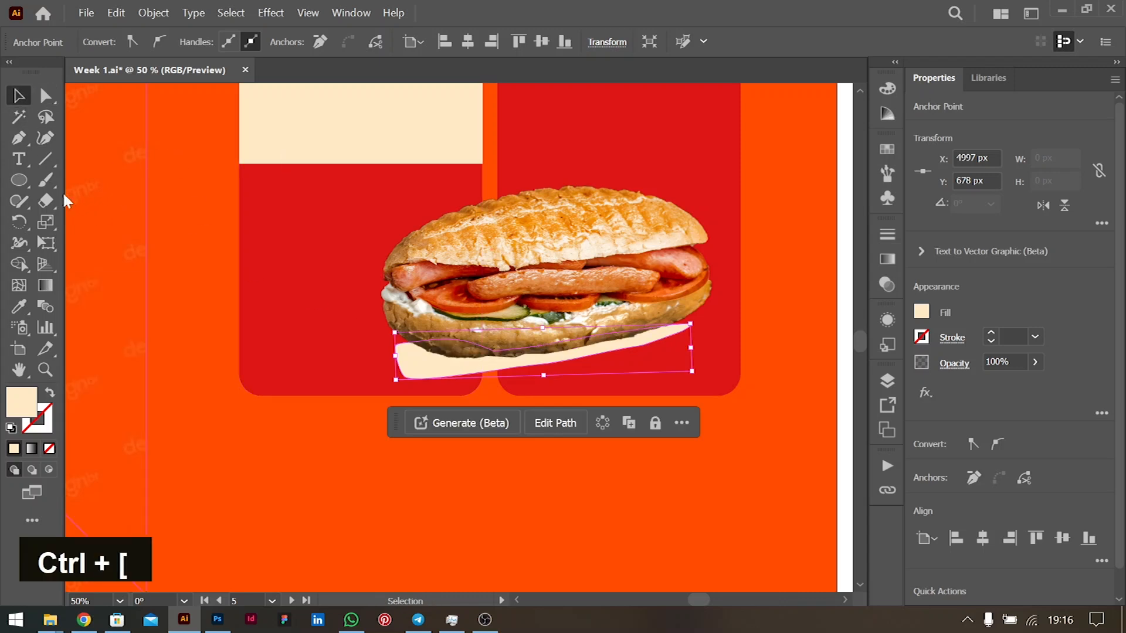
key("a")
- Reshape the swoosh's lower-left and right-end anchors so it hugs the bun
left_click_drag(407, 384, 417, 363)
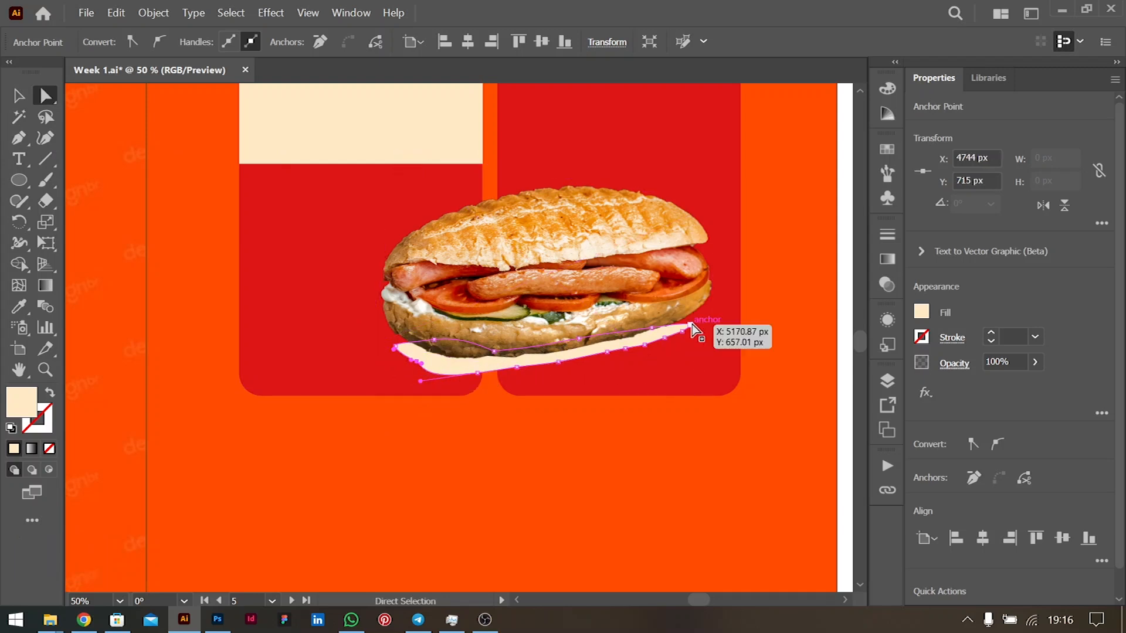
left_click(689, 325)
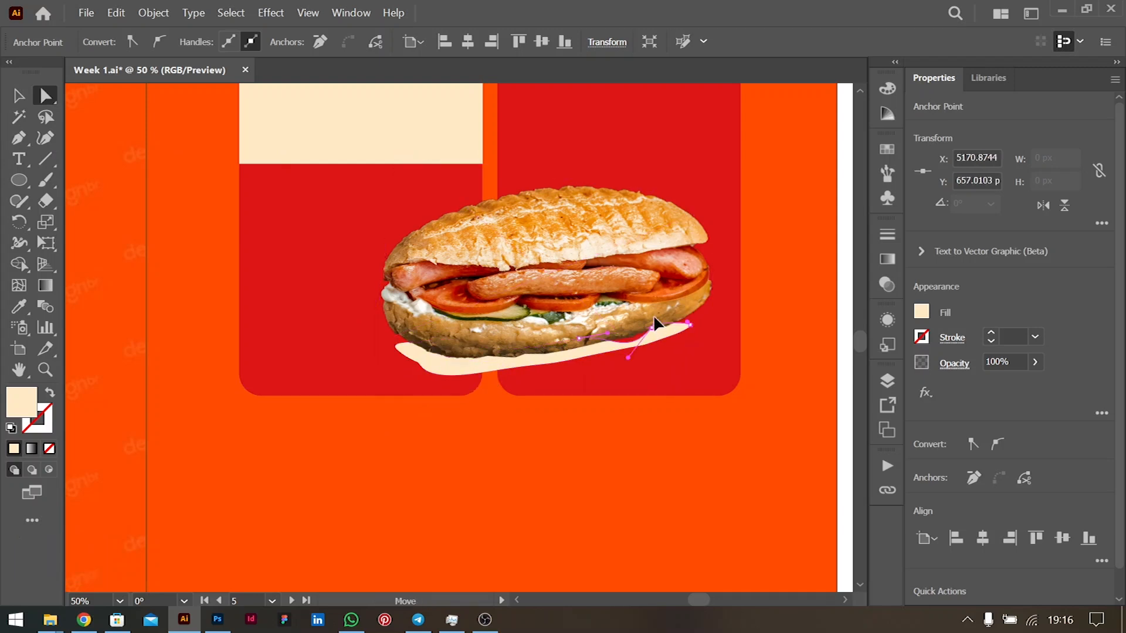
key("ctrl+z")
left_click_drag(647, 327, 651, 317)
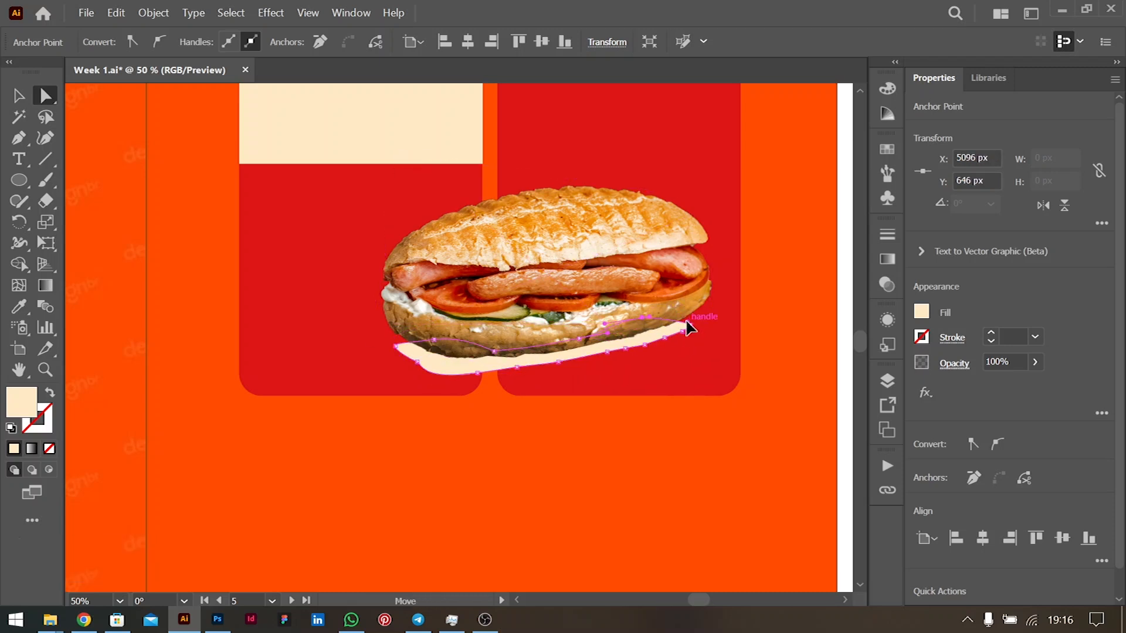
left_click_drag(688, 328, 690, 324)
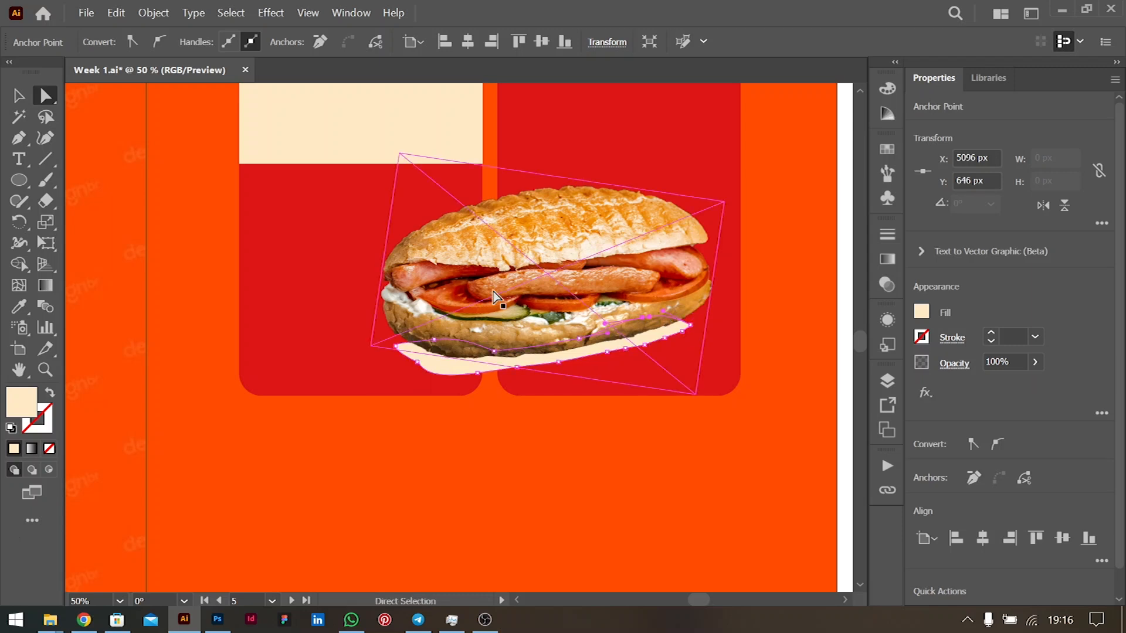
left_click(21, 97)
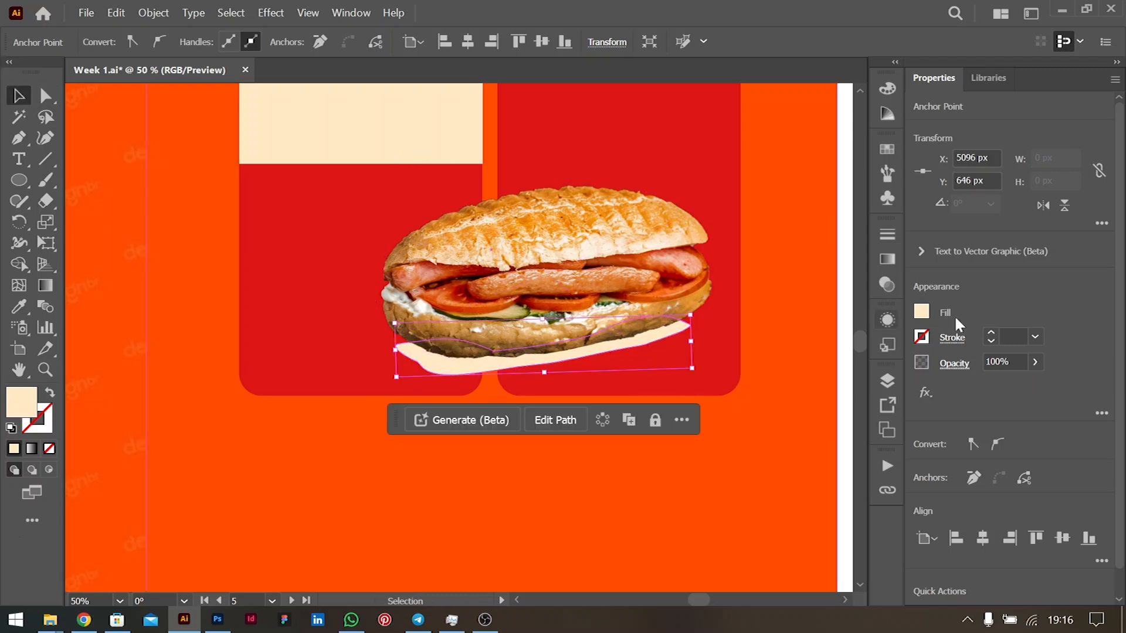
left_click(921, 311)
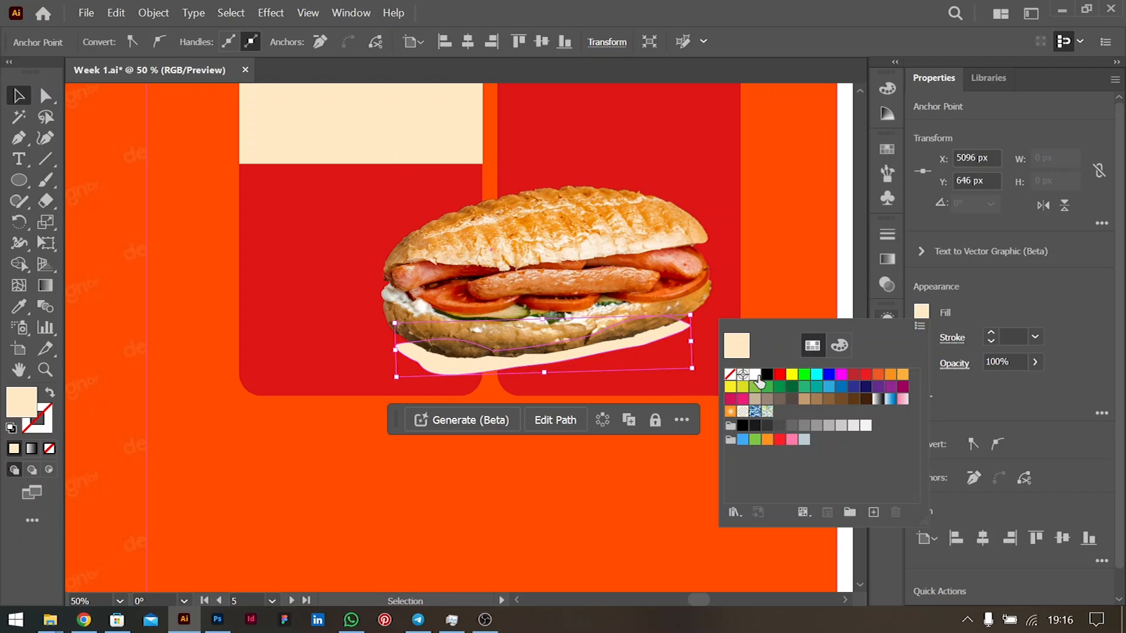
- Turn the swoosh into a black shadow at 44% opacity with a 30 px Gaussian Blur
left_click(766, 375)
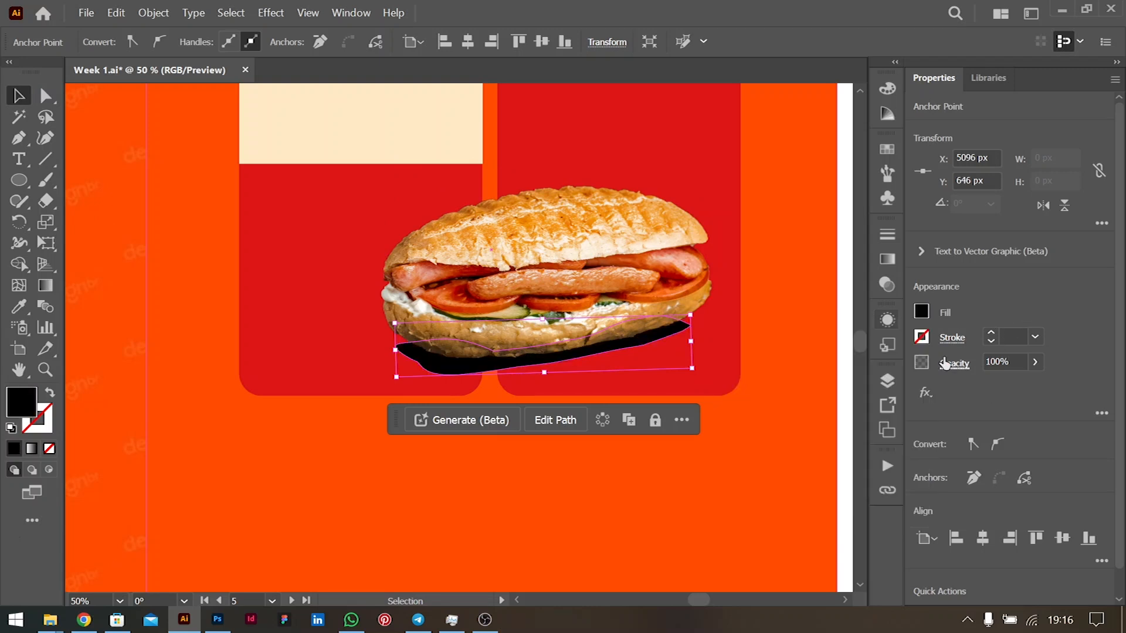
left_click_drag(1001, 383, 994, 382)
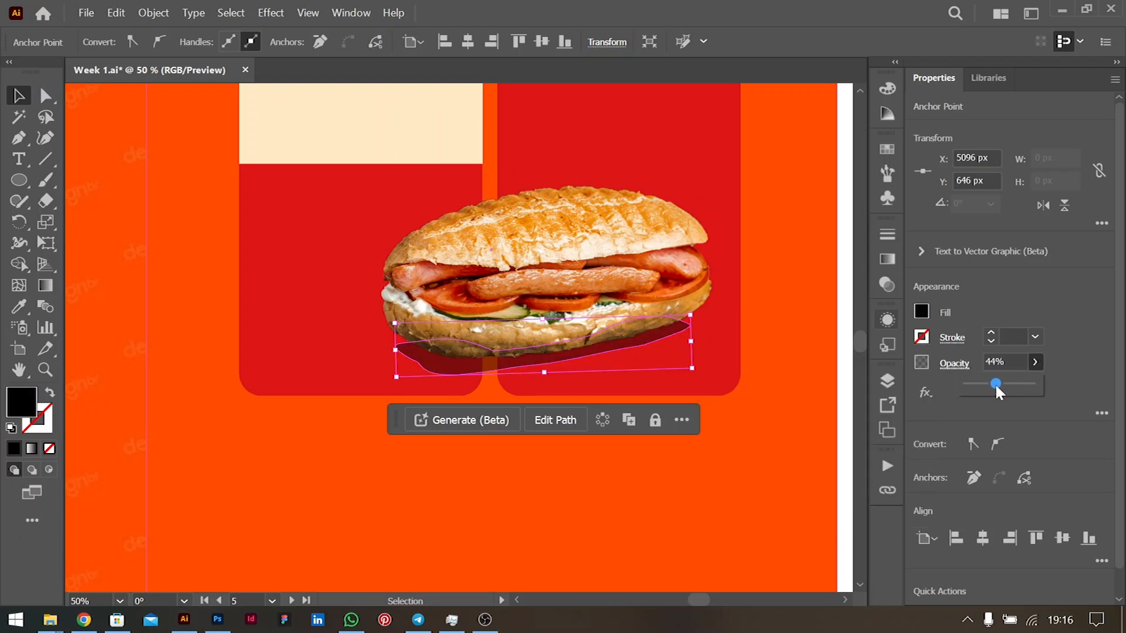
left_click(925, 393)
mouse_move(970, 470)
left_click(856, 467)
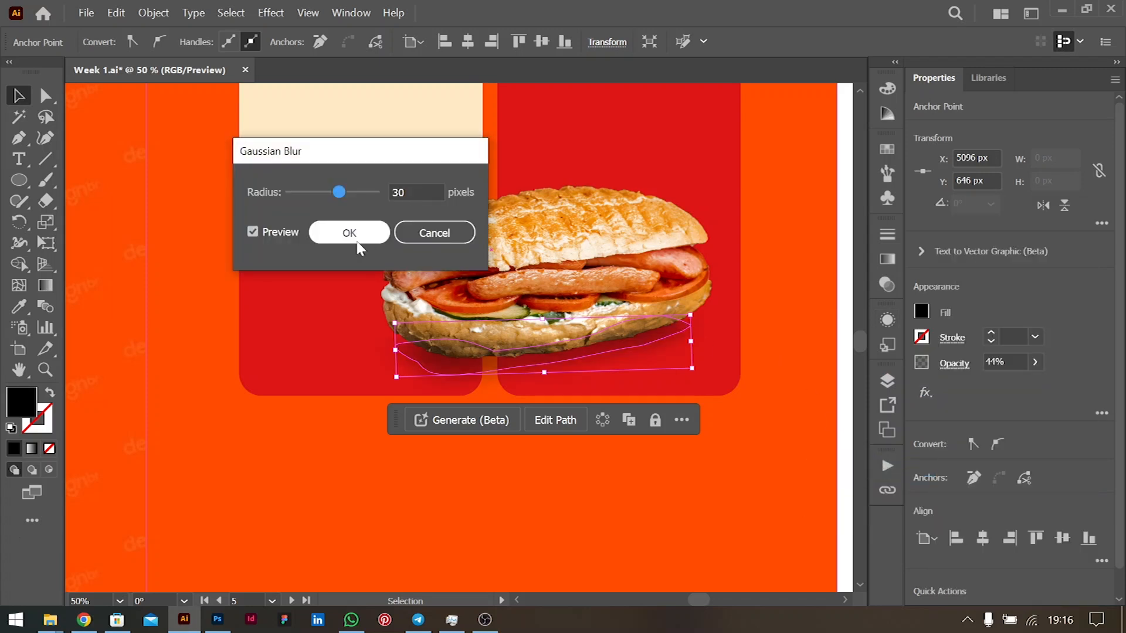
left_click(359, 240)
- Nudge the sandwich photo down and widen the shadow to the right
left_click(601, 339)
key("Down")
key("Down")
key("Down")
key("Down")
key("Down")
key("Down")
key("Down")
key("Down")
key("Down")
left_click(449, 377)
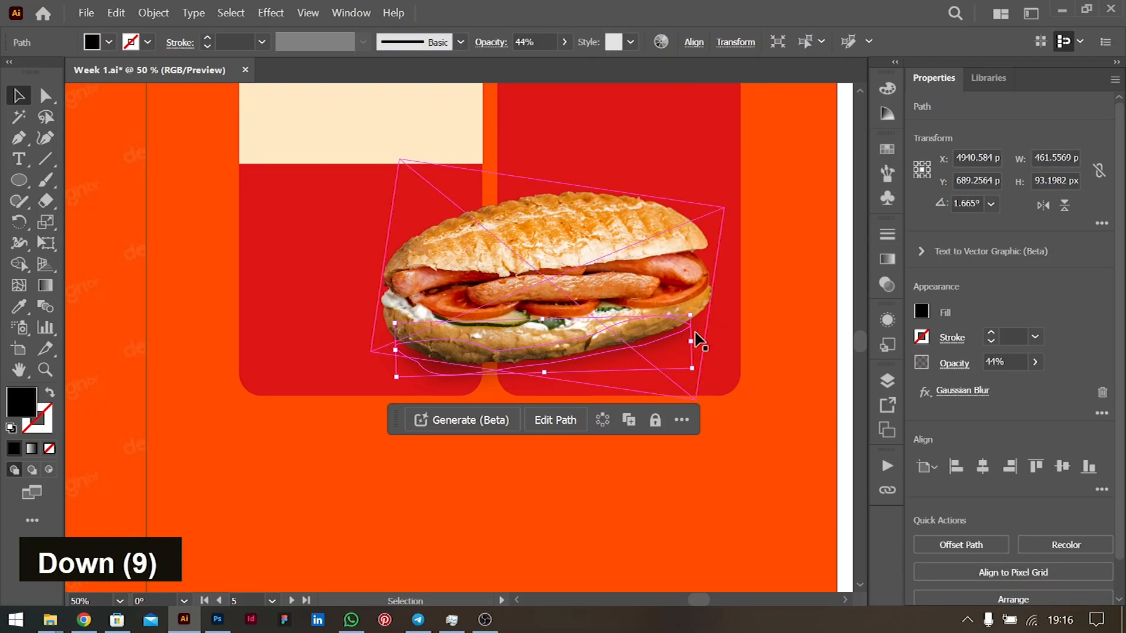
left_click_drag(691, 341, 712, 336)
- Soften the shadow's Gaussian Blur radius to 20 px
left_click(689, 283)
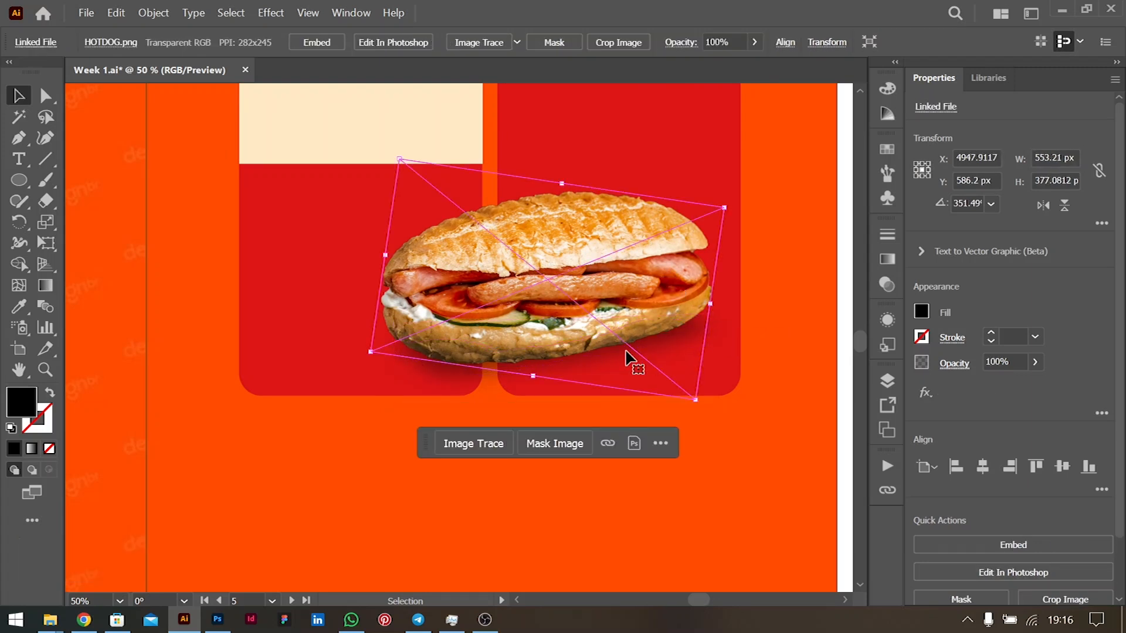
left_click(660, 384)
left_click(962, 390)
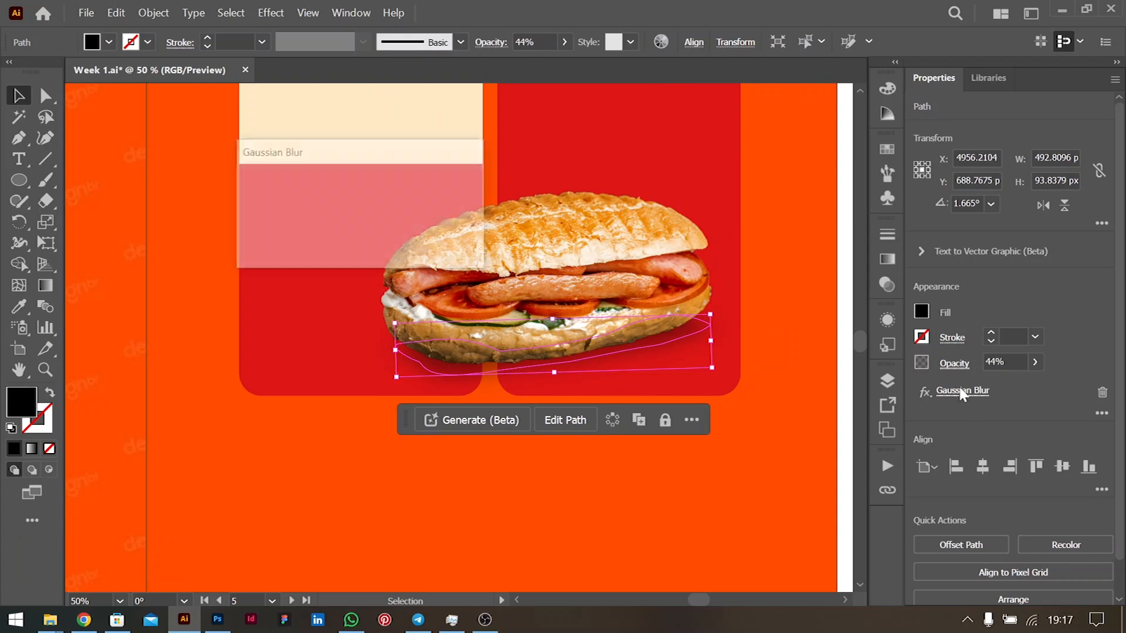
left_click(425, 195)
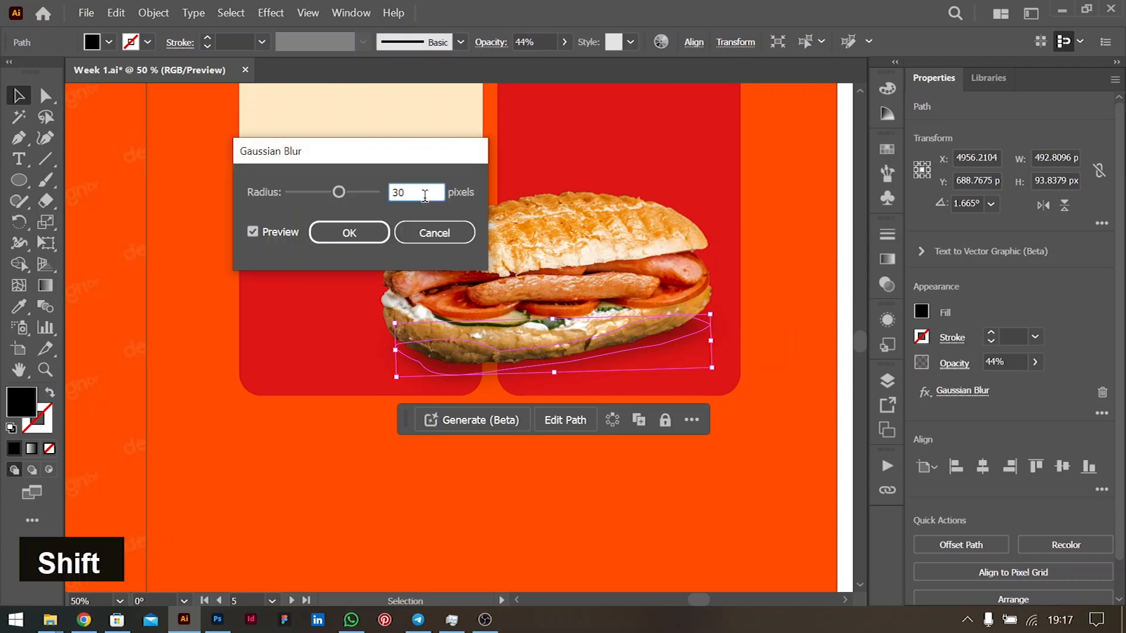
key("shift+Down")
left_click(362, 242)
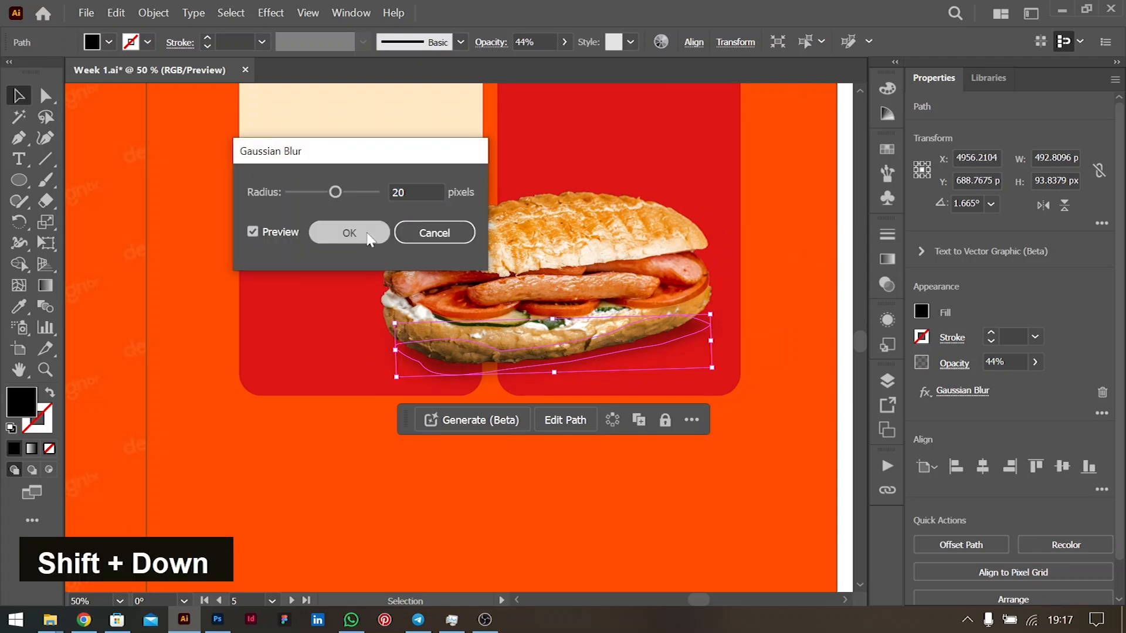
- Nudge the sandwich photo down again and zoom out to review the layout
left_click(615, 270)
key("Down")
key("Down")
key("Down")
key("Down")
key("Down")
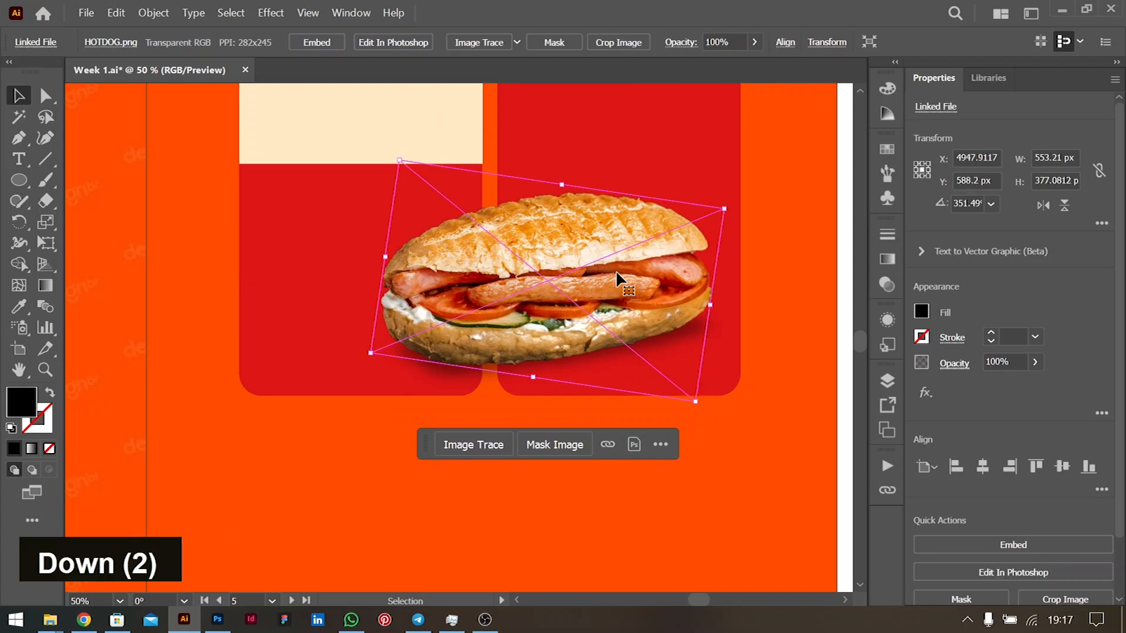
scroll(617, 276, "down", 2)
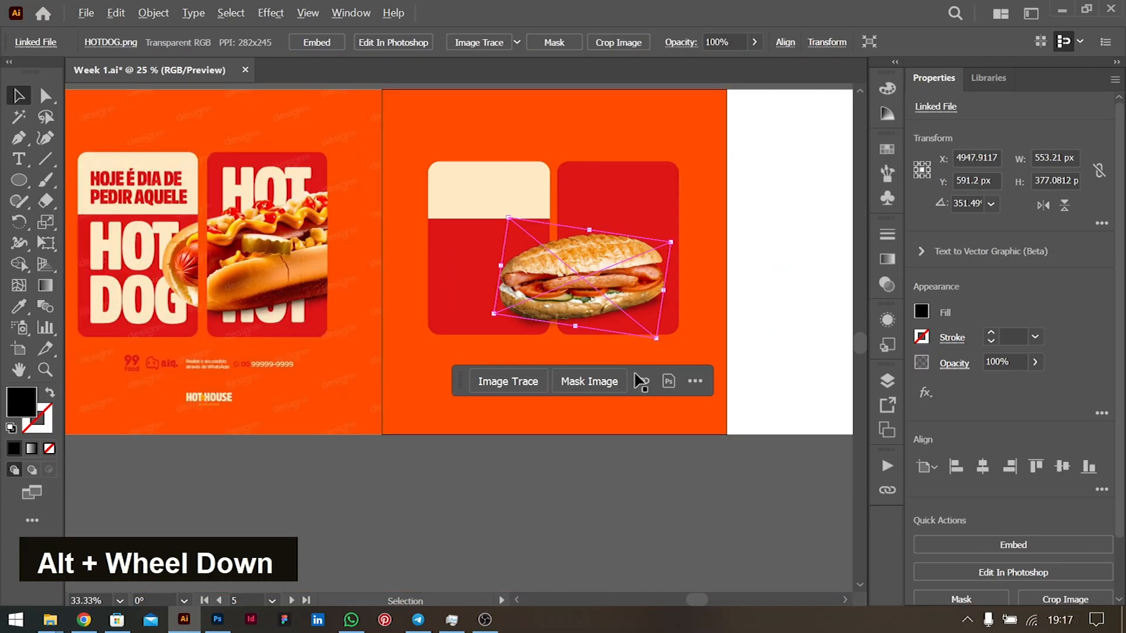
left_click(641, 516)
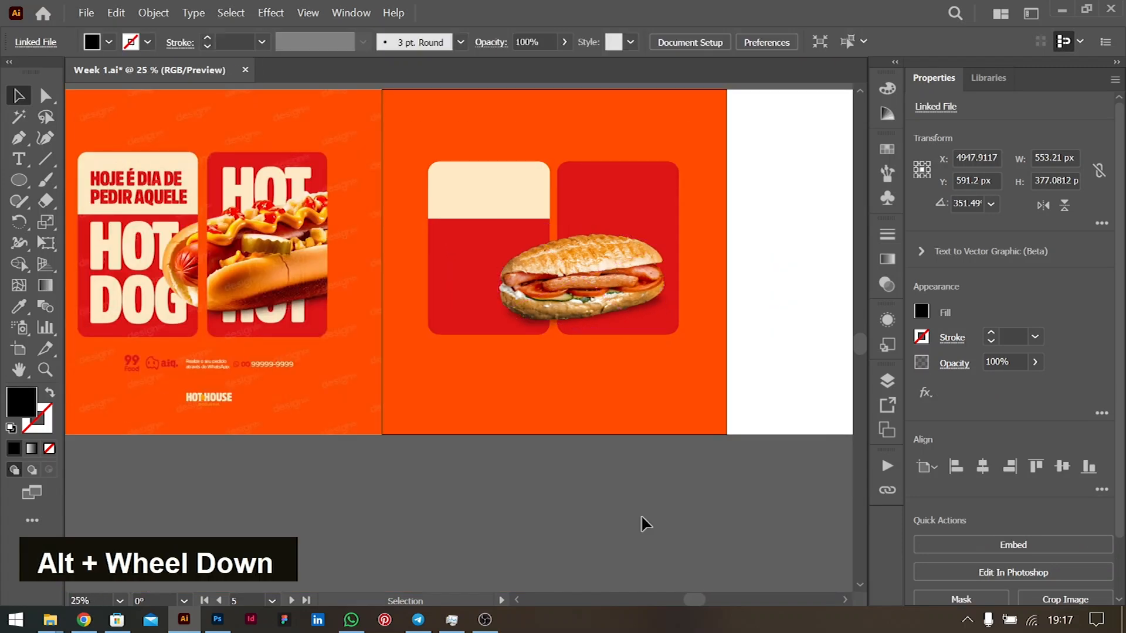
left_click(544, 326, "shift")
- Group the sandwich photo with its shadow
left_click(578, 265, "shift")
key("ctrl+g")
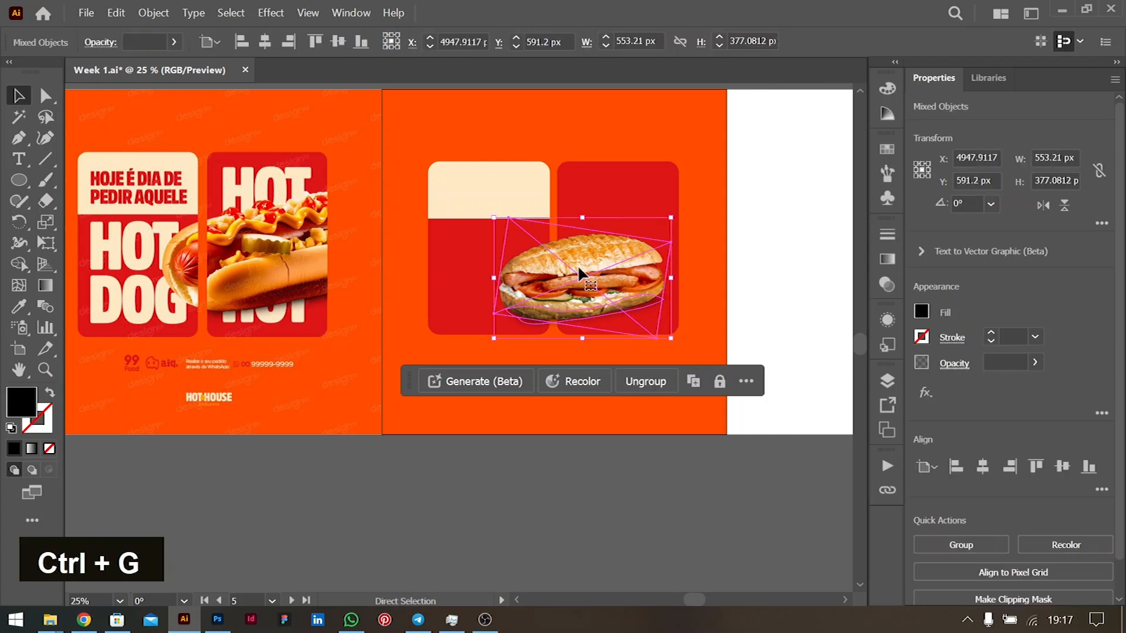
left_click(712, 317)
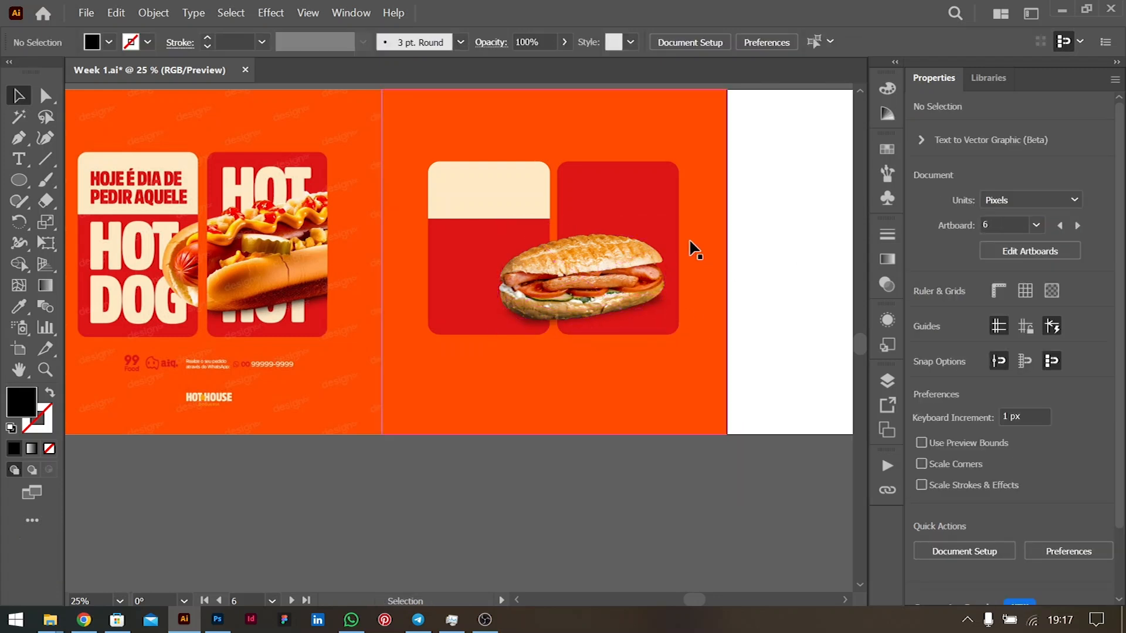
- Copy both red panels and paste the copies in front
left_click(660, 204)
left_click(476, 252, "shift")
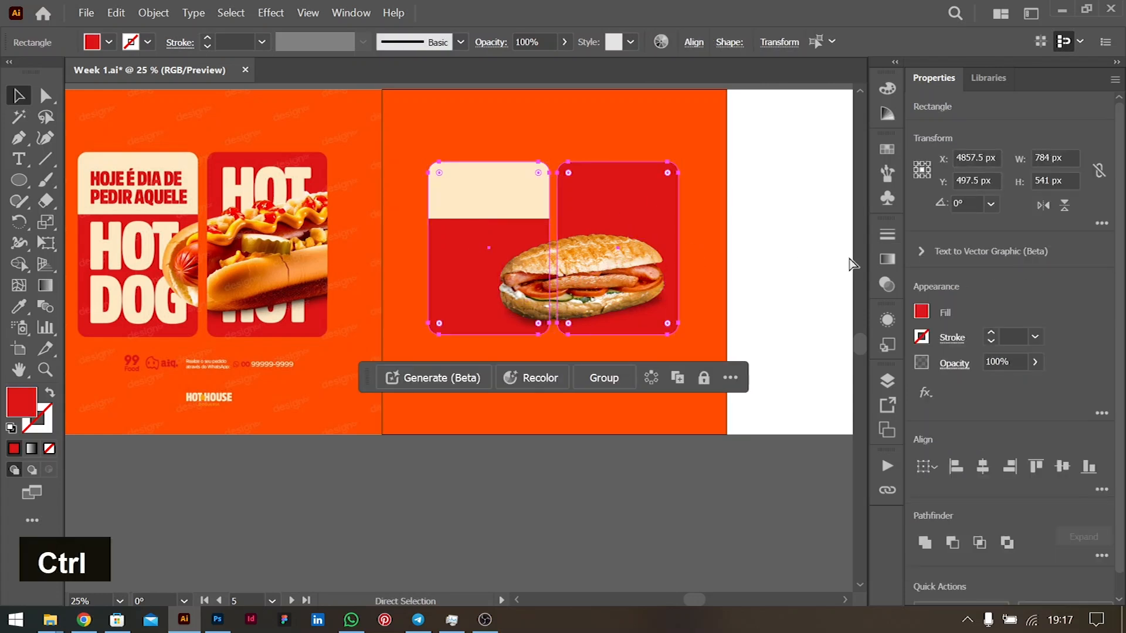
key("ctrl+c")
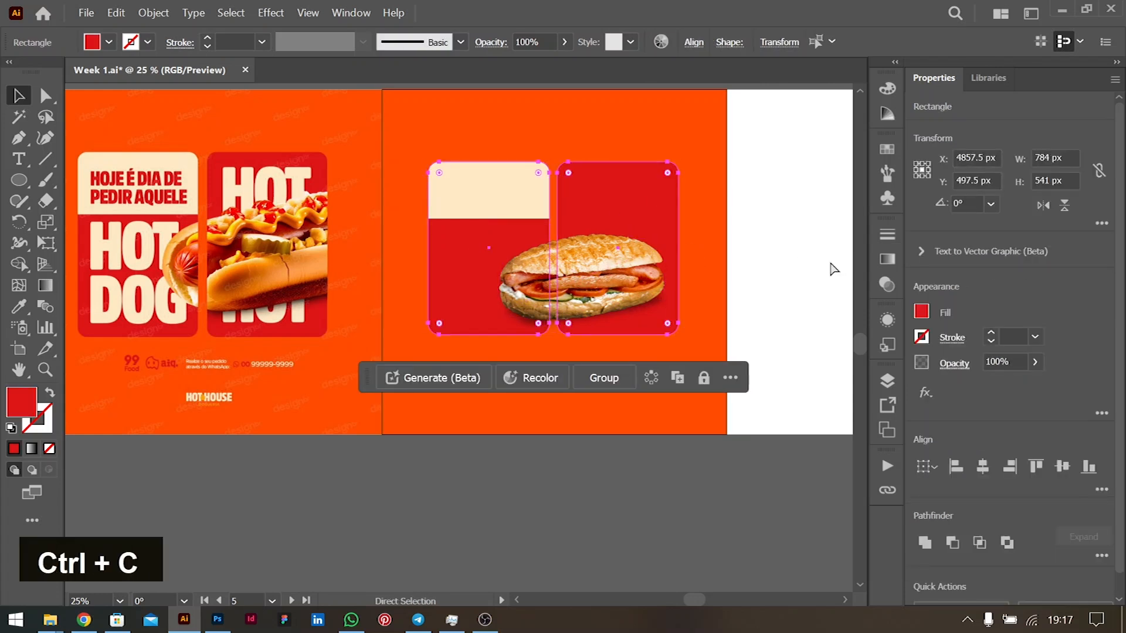
key("ctrl+f")
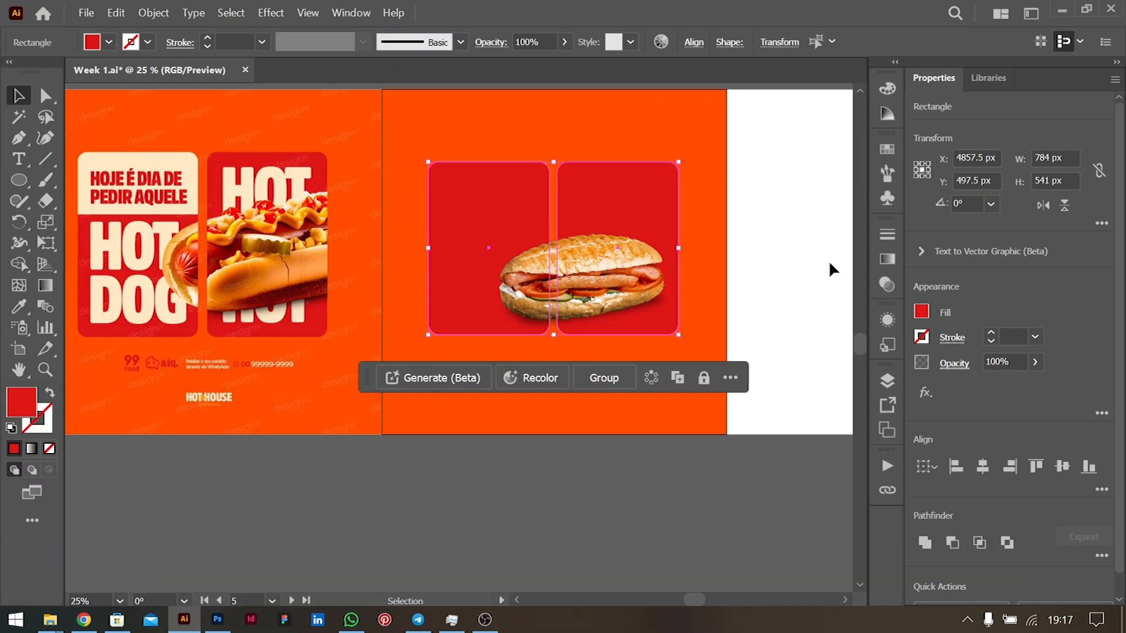
- Clip the sandwich group inside the right red panel copy brought to the front
left_click(582, 300, "ctrl")
key("ctrl+c")
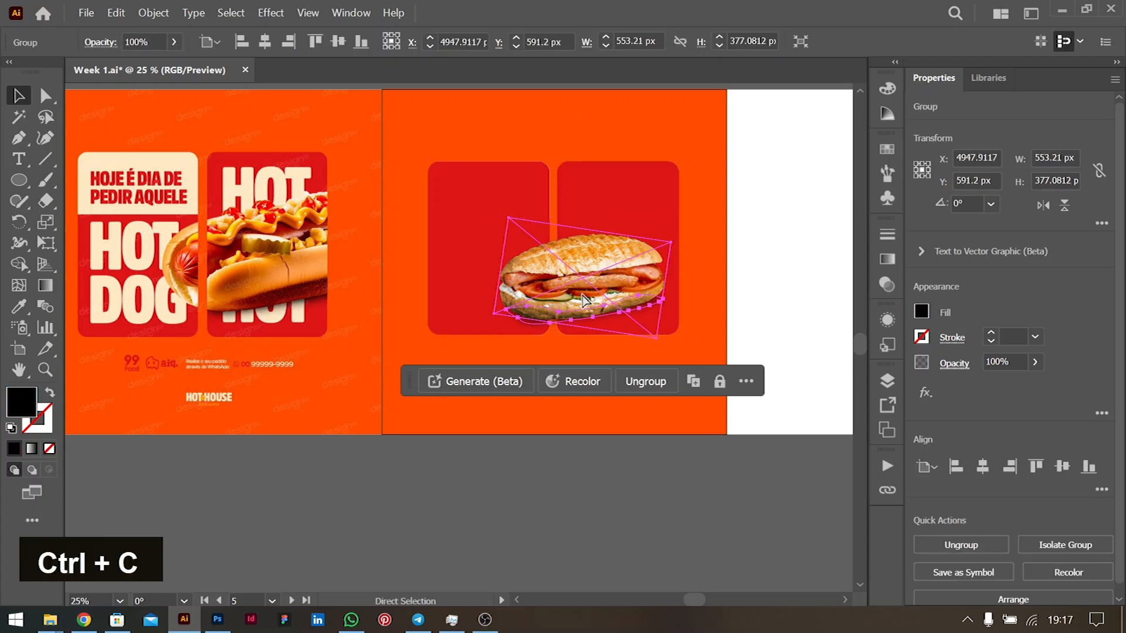
left_click(636, 199)
key("ctrl+shift+bracketright")
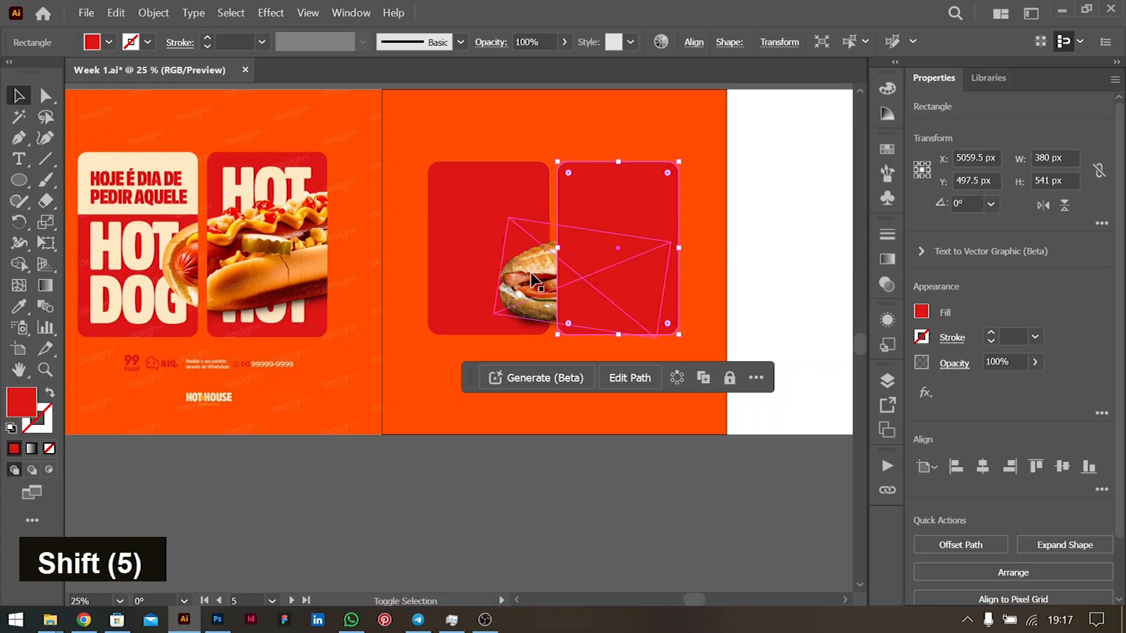
left_click(534, 280, "shift")
right_click(533, 280)
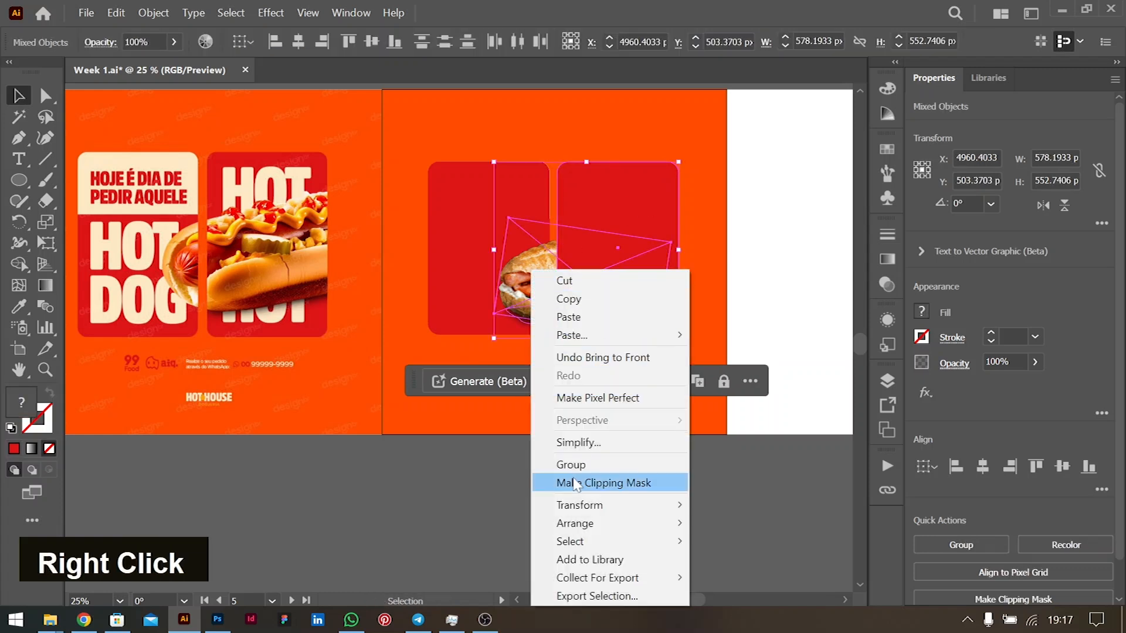
left_click(583, 482)
left_click(688, 329)
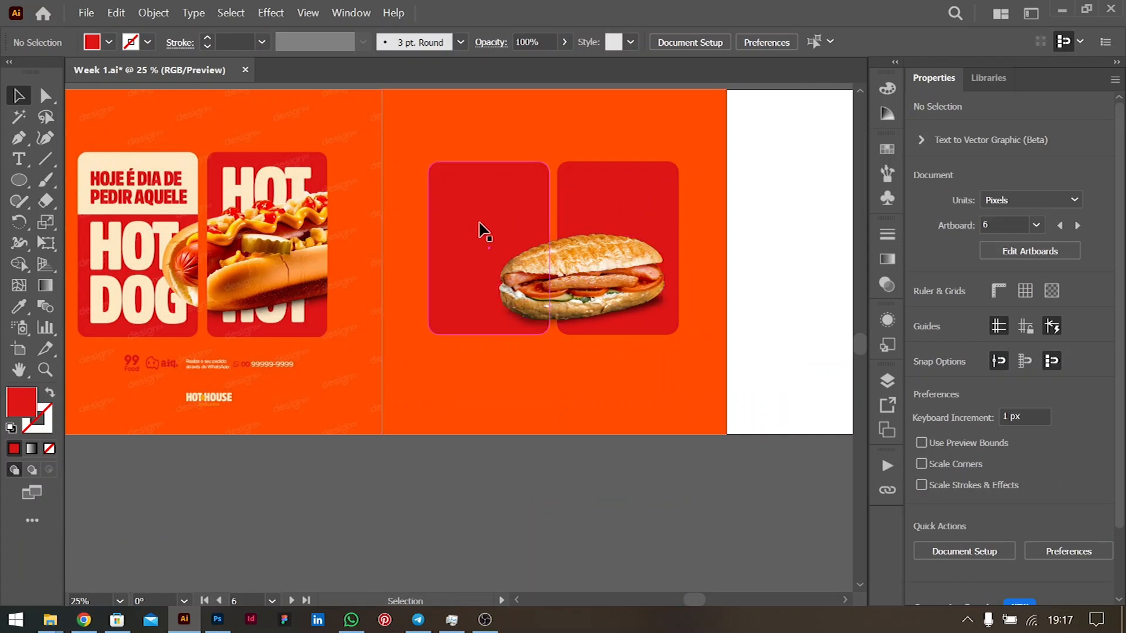
- Select the left panel together with the right panel and clipped sandwich
left_click(501, 228)
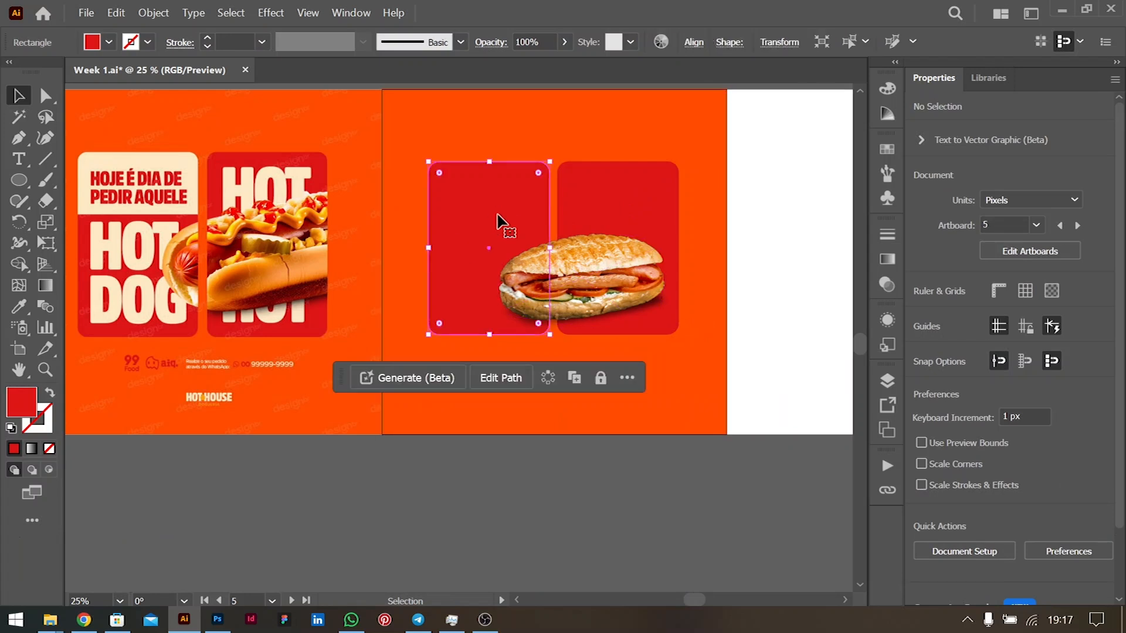
left_click(608, 261, "shift")
right_click(594, 261)
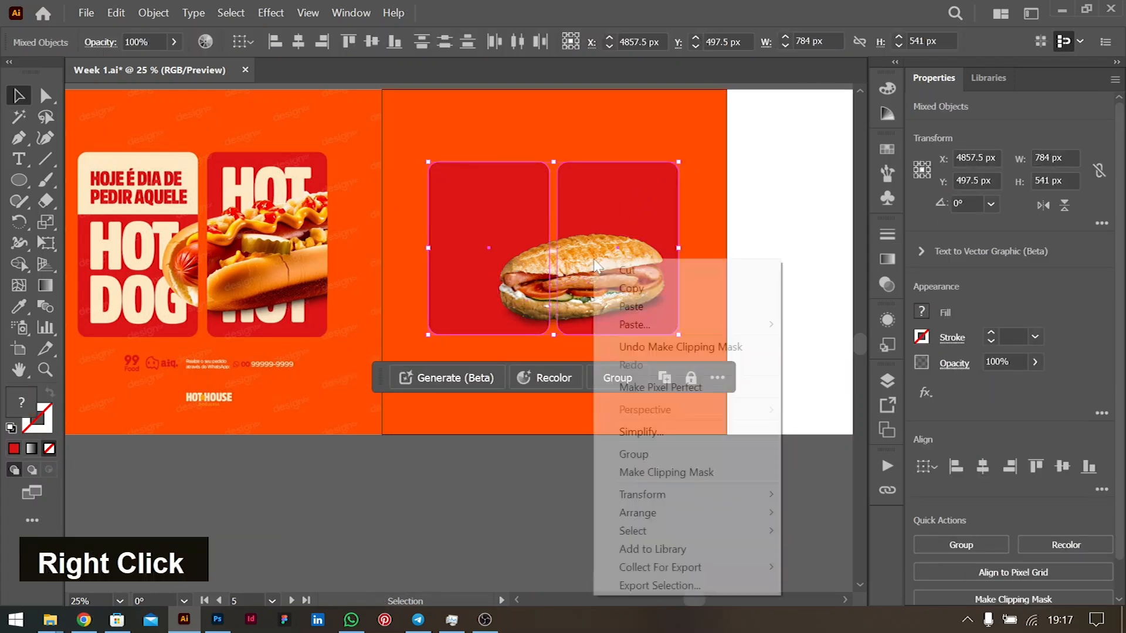
- Attempt a clipping mask on the sandwich, dismiss the resulting error, and clear the selection
left_click(683, 476)
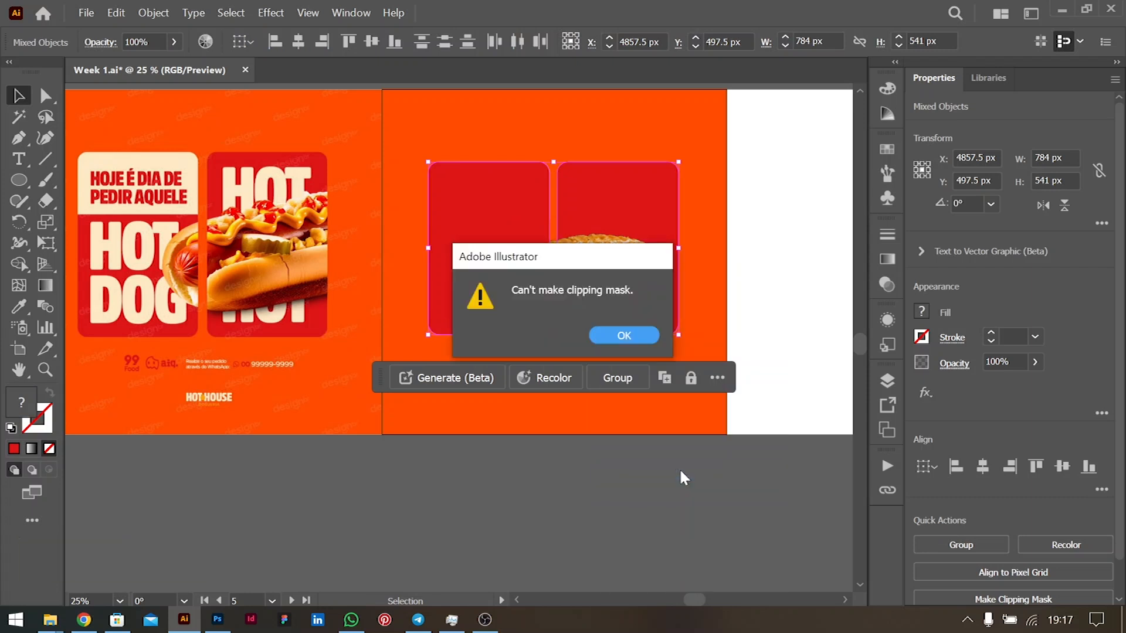
left_click(624, 335)
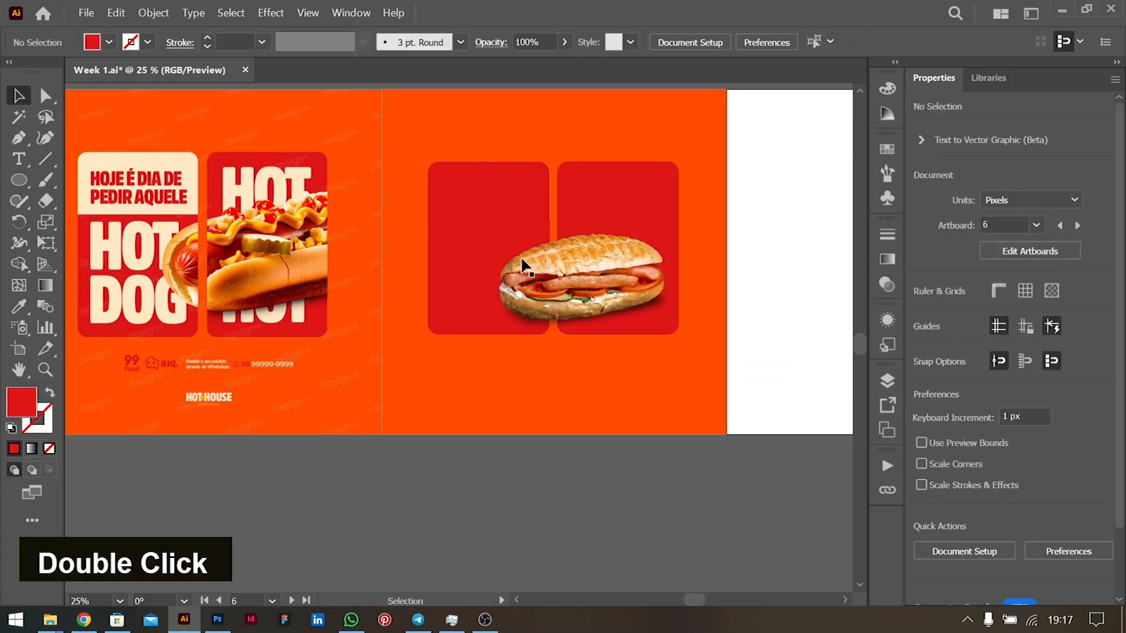
left_click(491, 273)
left_click(471, 221, "shift")
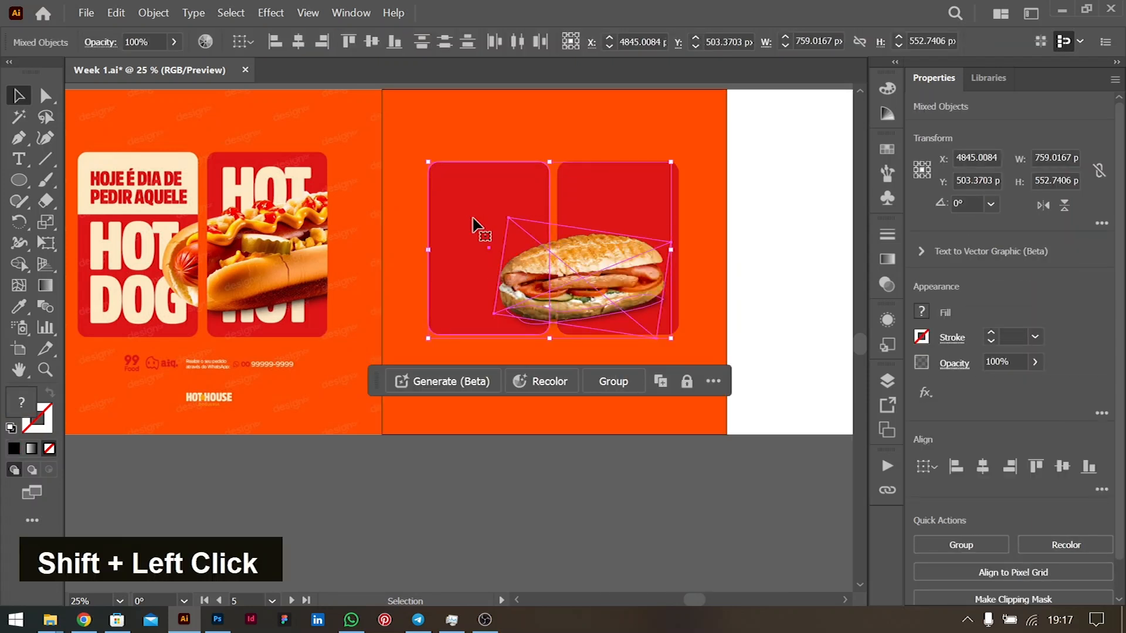
left_click(777, 307)
- Bring the left red panel in front of the sandwich and clip the sandwich inside it
double_click(461, 221)
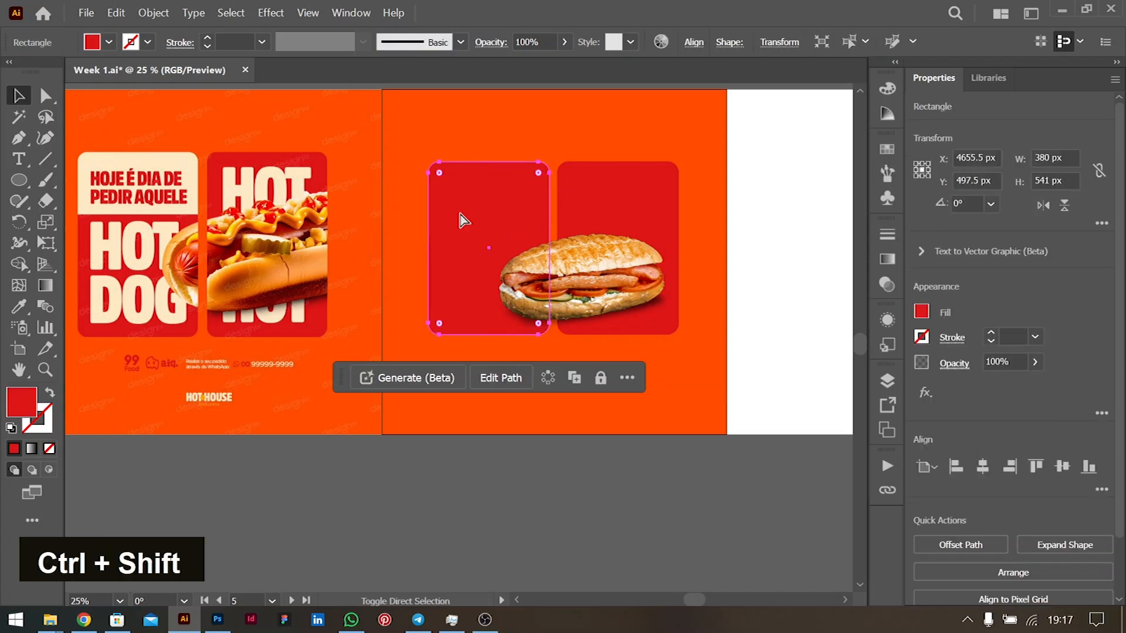
key("ctrl+shift+bracketright")
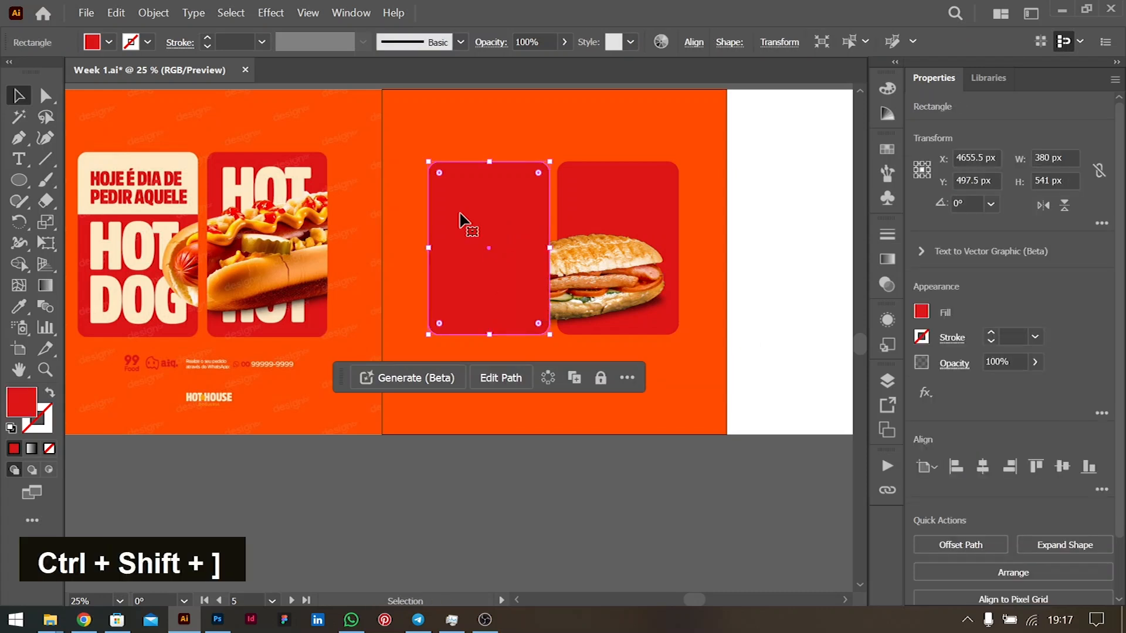
left_click(551, 293, "shift")
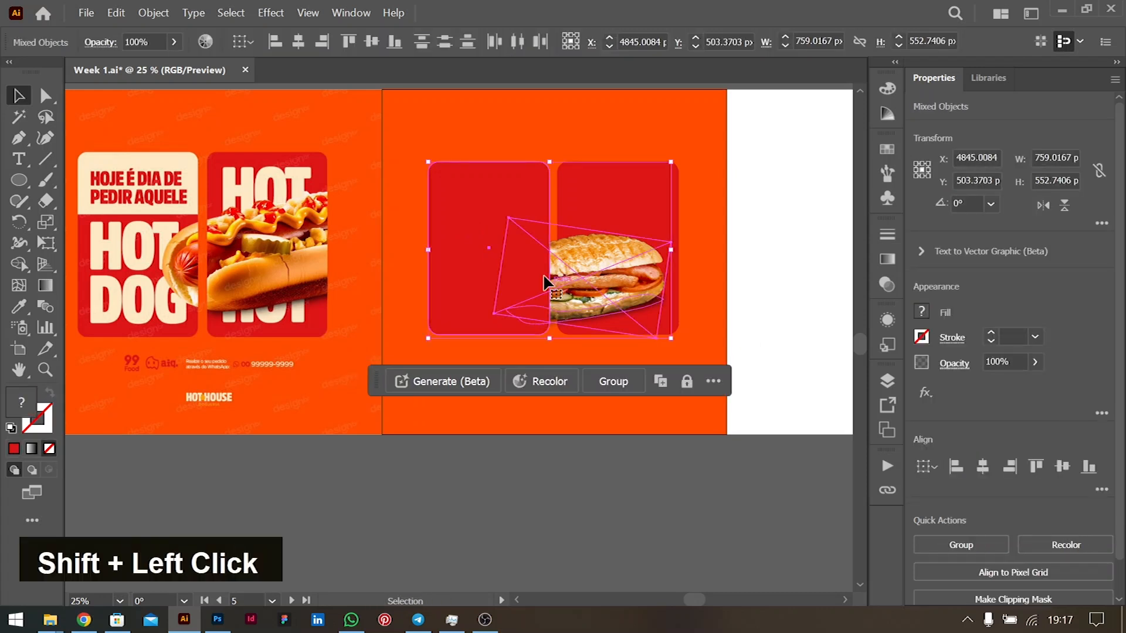
right_click(513, 265)
left_click(588, 479)
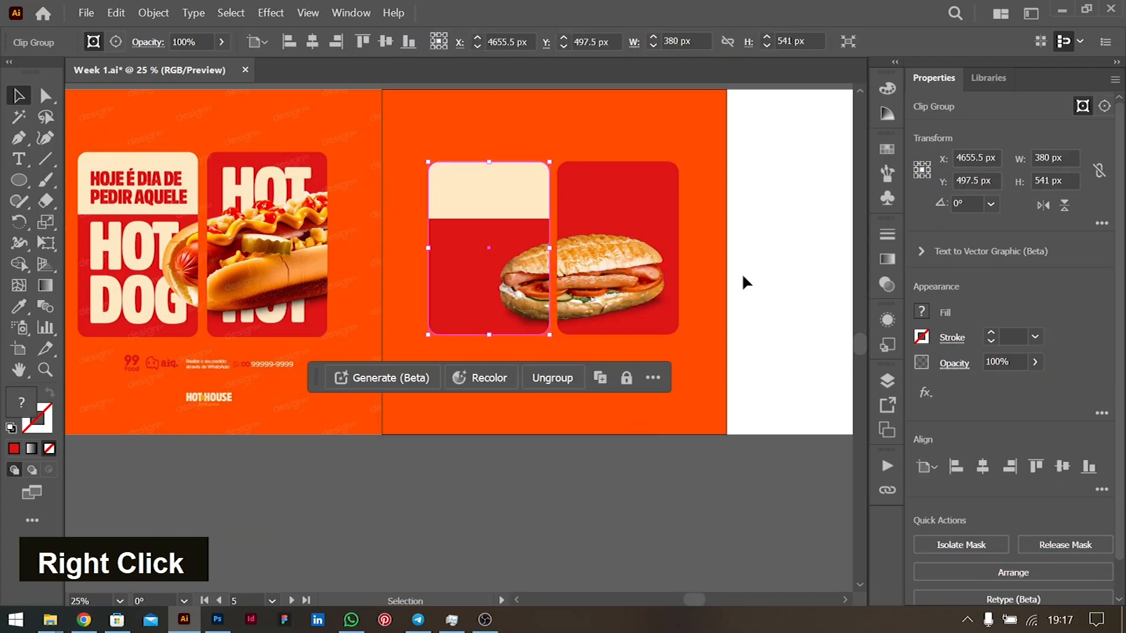
left_click(749, 259)
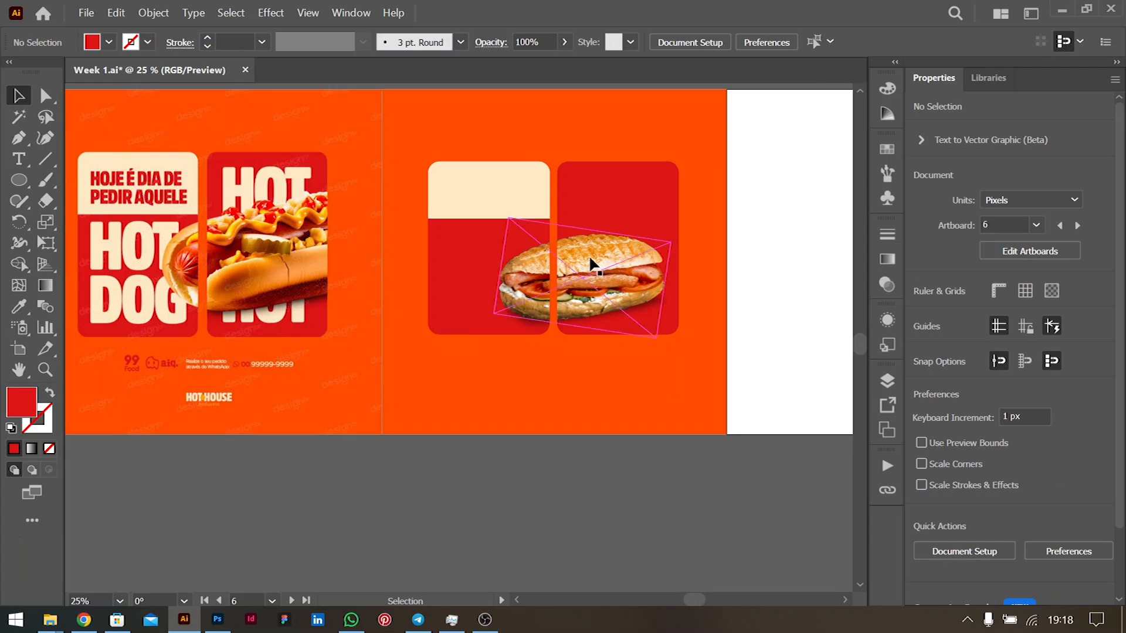
scroll(589, 254, "up", 3, "alt")
scroll(589, 264, "down", 2, "alt")
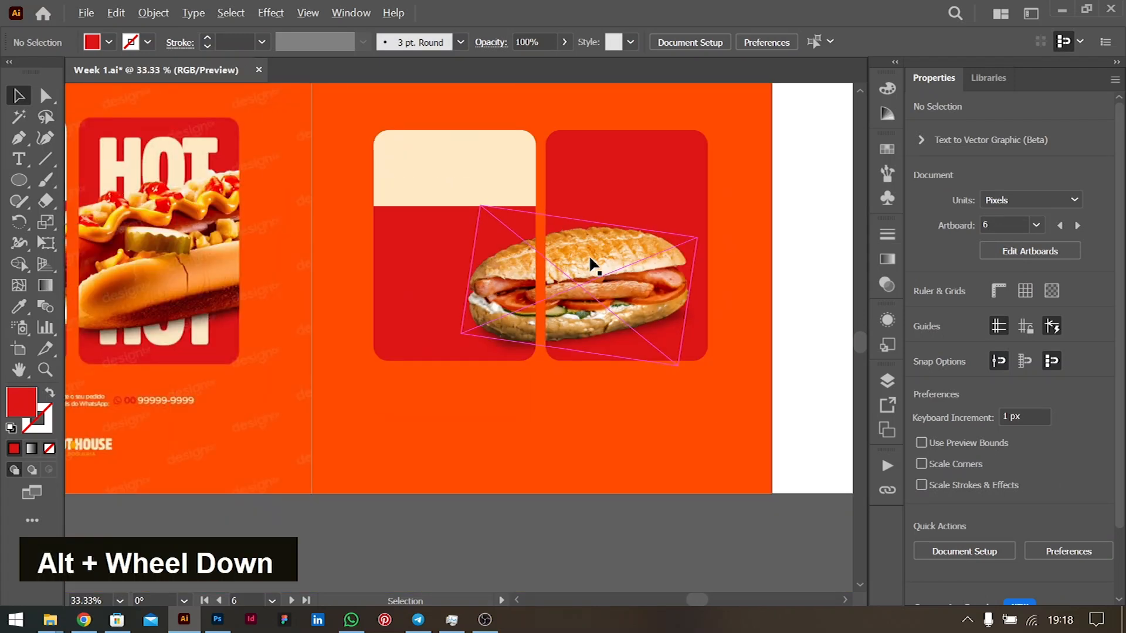
scroll(589, 264, "right", 2, "ctrl")
scroll(535, 273, "down", 3)
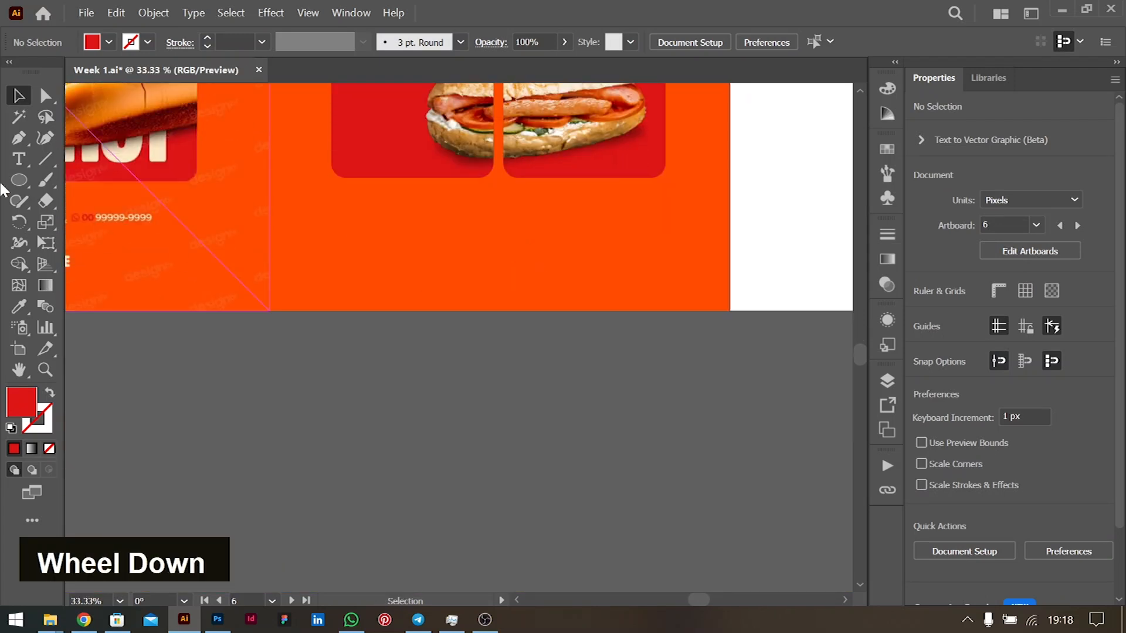
right_click(23, 178)
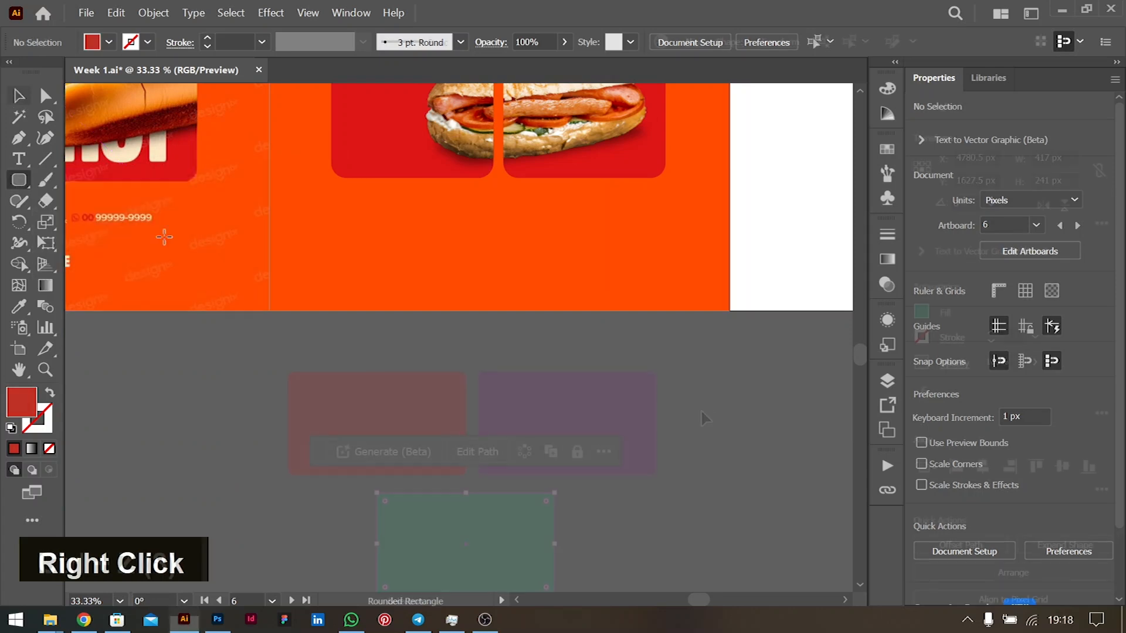
left_click(721, 405)
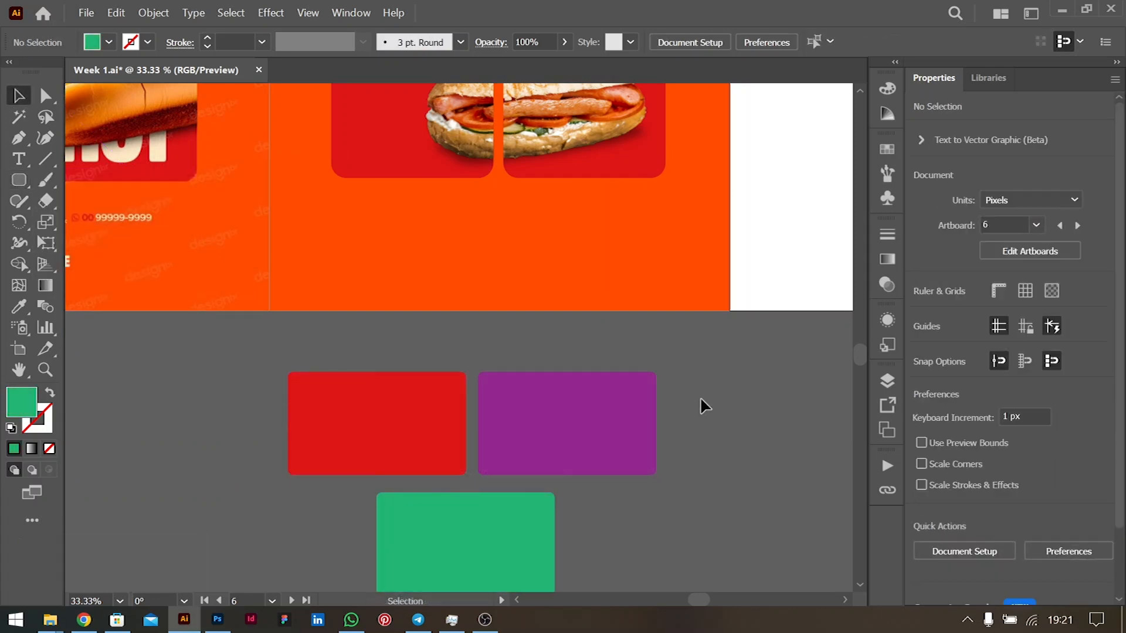
scroll(540, 211, "up", 1)
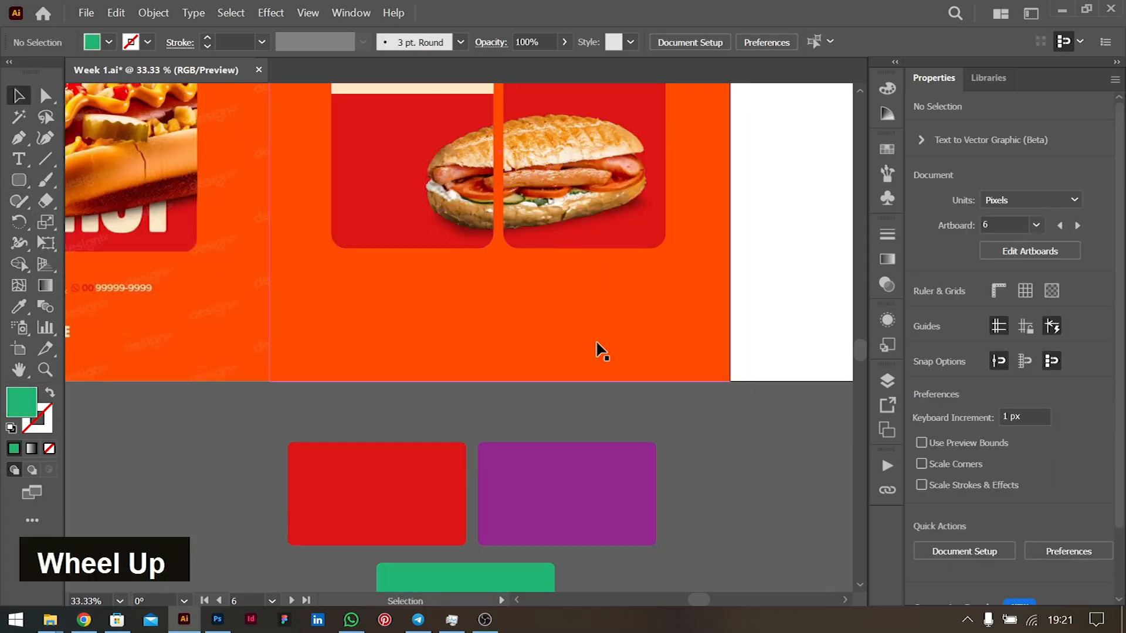
scroll(575, 316, "down", 1)
left_click_drag(517, 412, 516, 420)
left_click(512, 547)
left_click(695, 554)
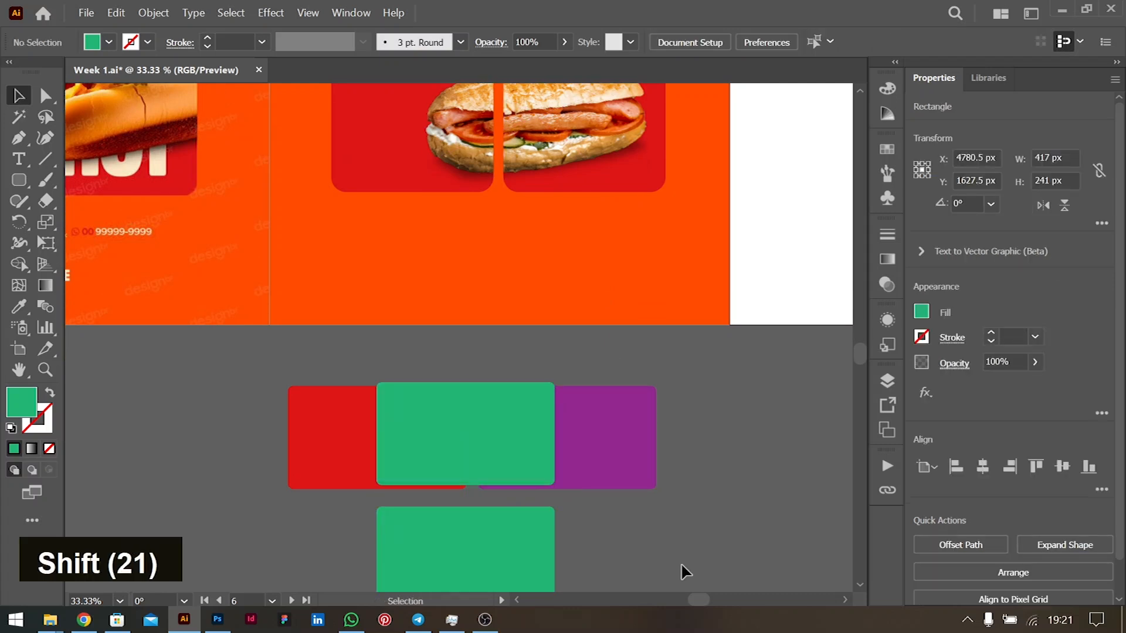
double_click(317, 432)
key("BackSpace")
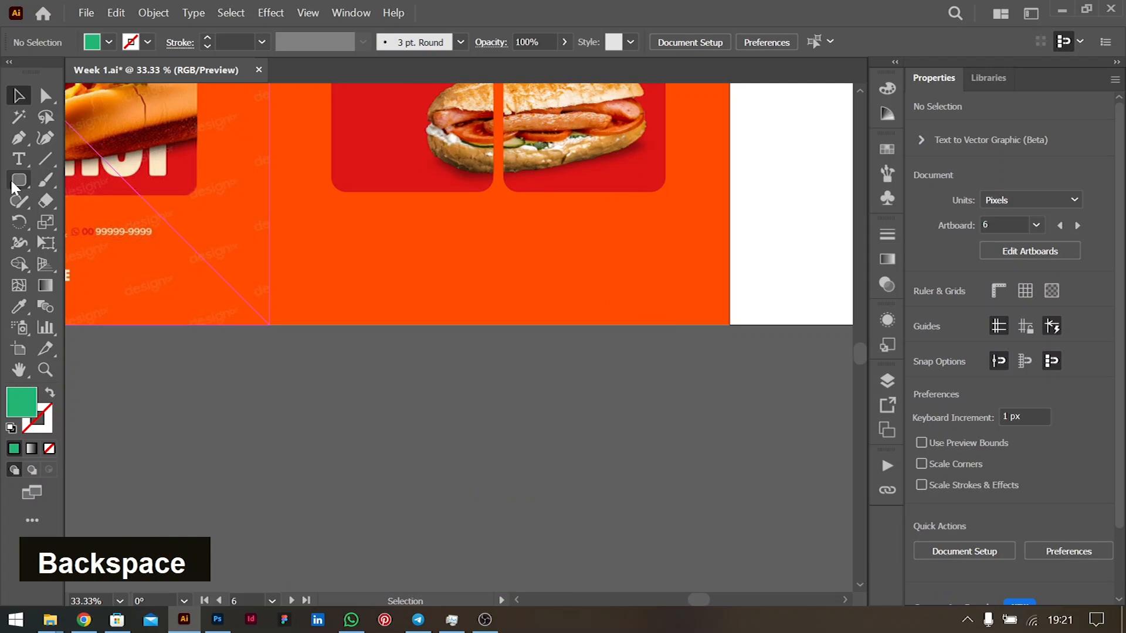
left_click(21, 179)
- Draw a 156 px green rounded square below the artboard and Alt-drag a copy beside it
left_click_drag(240, 346, 306, 414)
key("v")
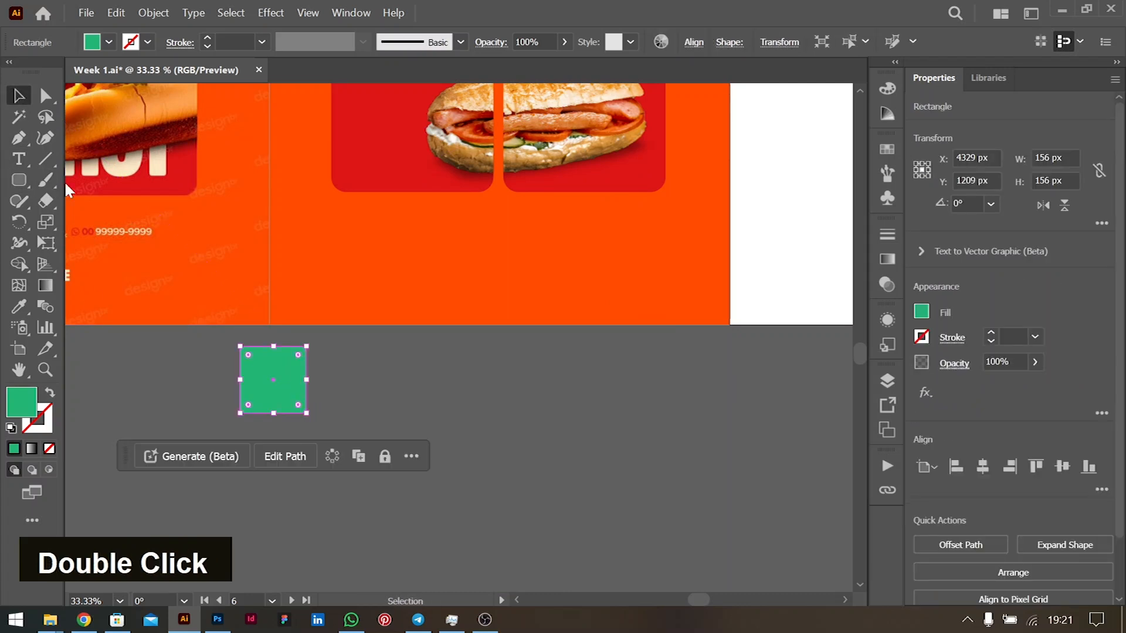
left_click_drag(272, 369, 300, 463)
- Eyedropper one square to the poster's orange and another to the panel red, then nudge the red one closer
left_click(346, 403)
key("i")
left_click(403, 251)
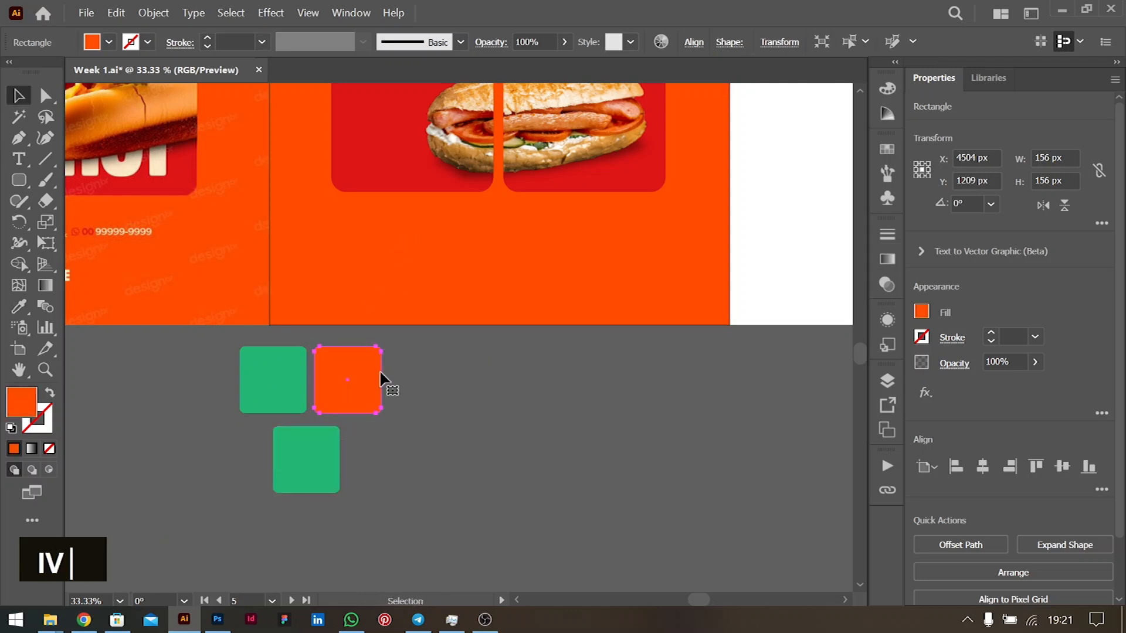
left_click(311, 466, "ctrl")
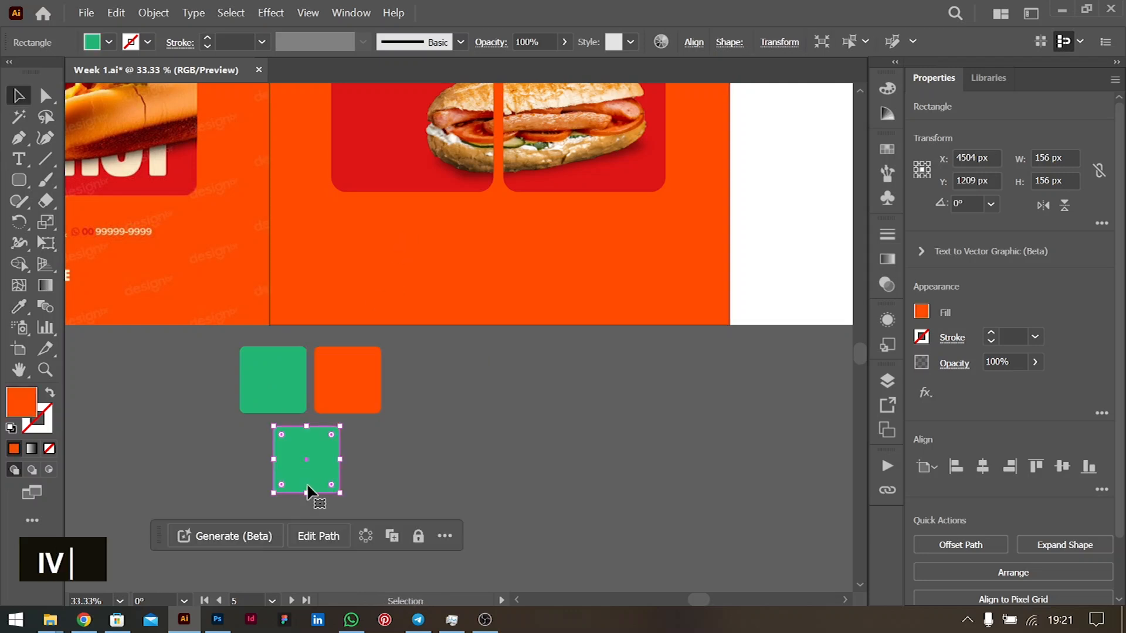
left_click(372, 139)
key("v")
left_click(357, 478)
left_click_drag(305, 450, 310, 438)
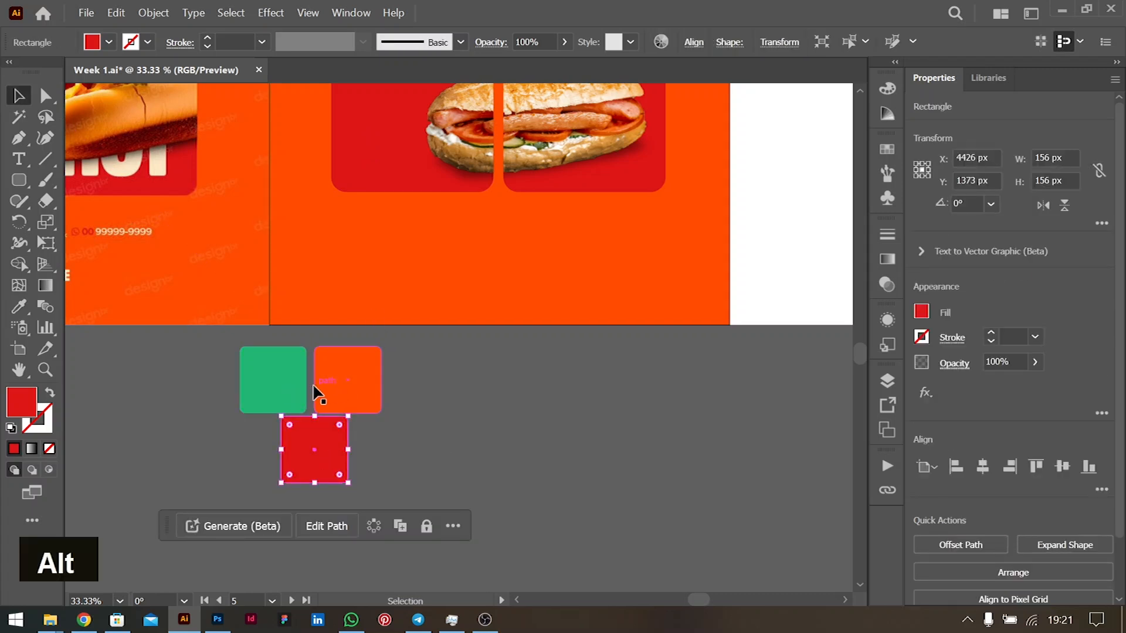
- Move the red square up over the green and orange squares and flatten it to 82 px tall
scroll(314, 387, "up", 3, "alt")
scroll(315, 385, "down", 1, "alt")
scroll(315, 385, "up", 2, "ctrl")
left_click(538, 357)
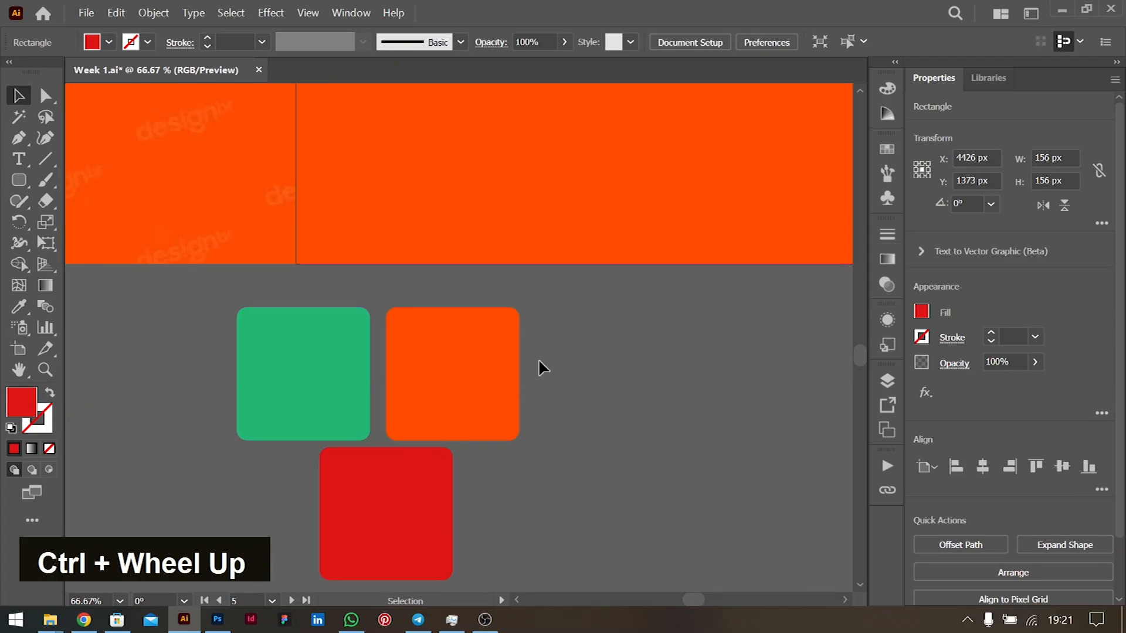
left_click_drag(377, 504, 369, 363)
left_click_drag(376, 305, 377, 339)
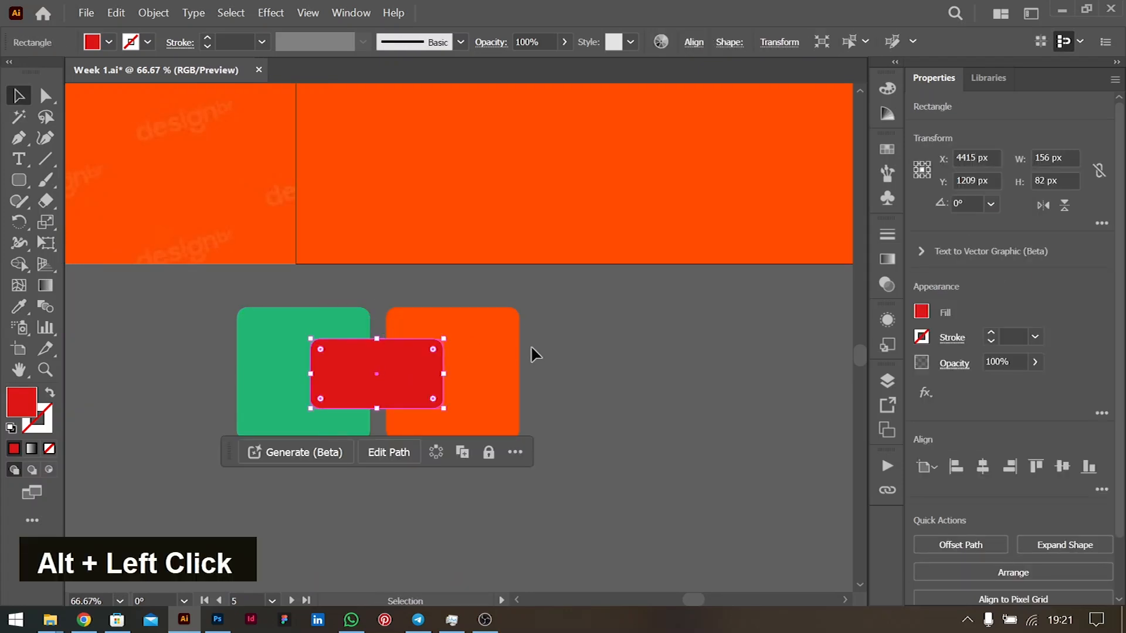
left_click(614, 361)
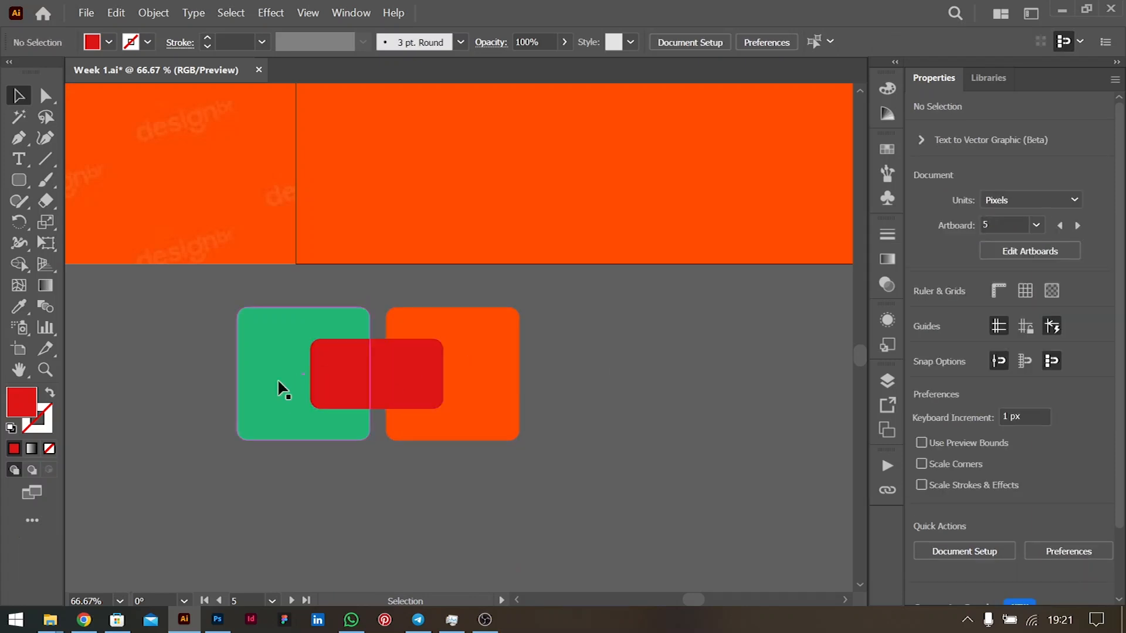
- Copy all three shapes, then try moving the red strip off and undo it
key("ctrl+a")
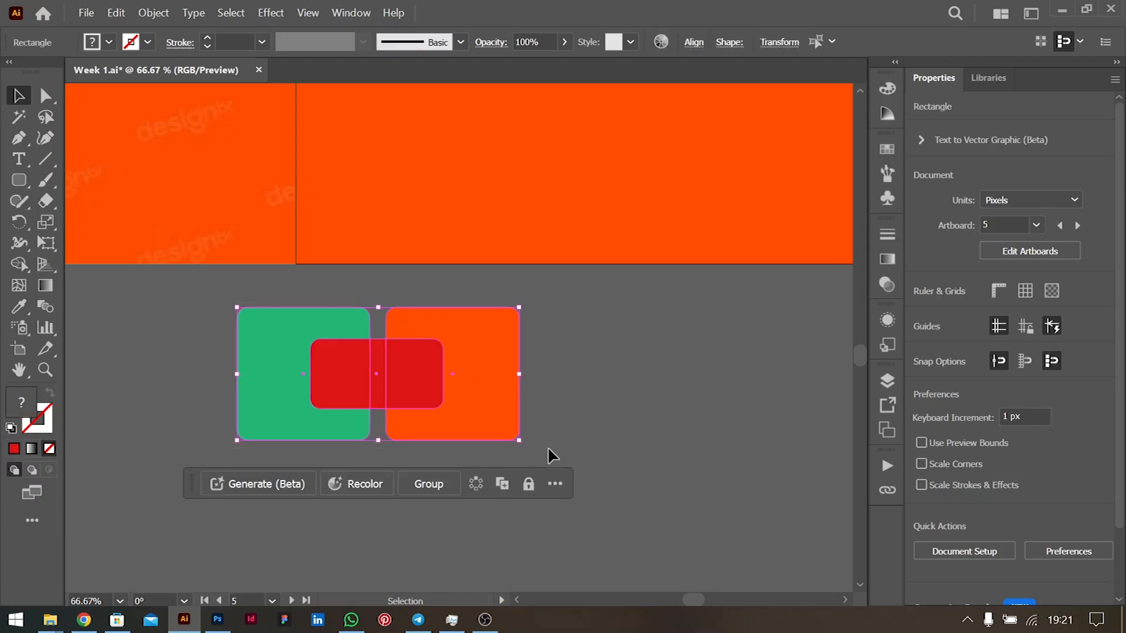
key("ctrl+c")
left_click(693, 389)
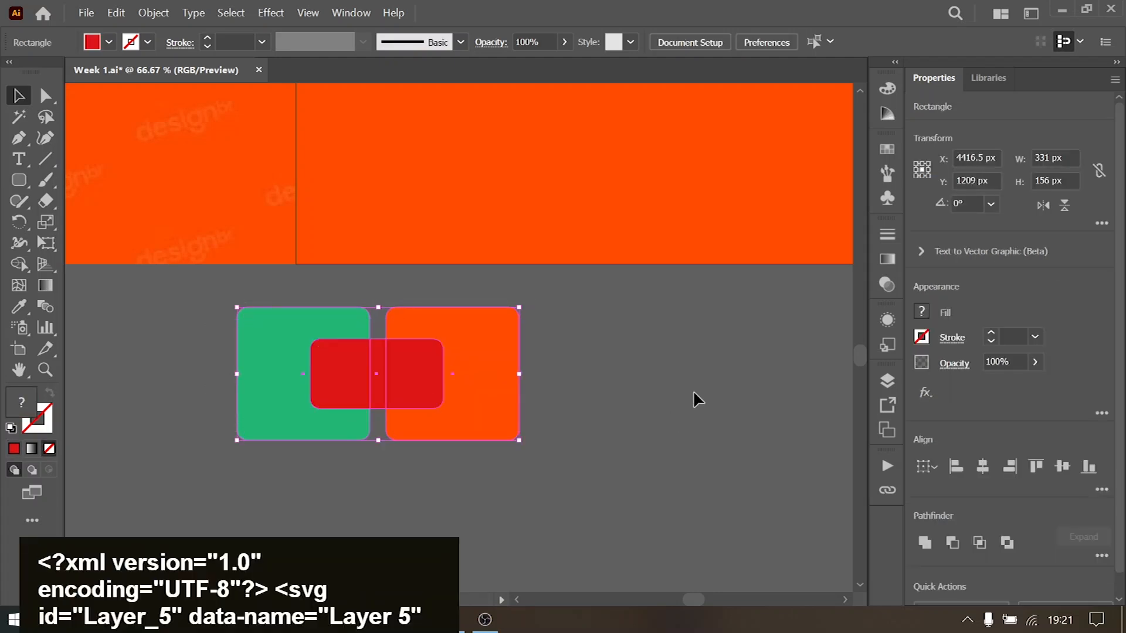
left_click_drag(437, 385, 248, 434)
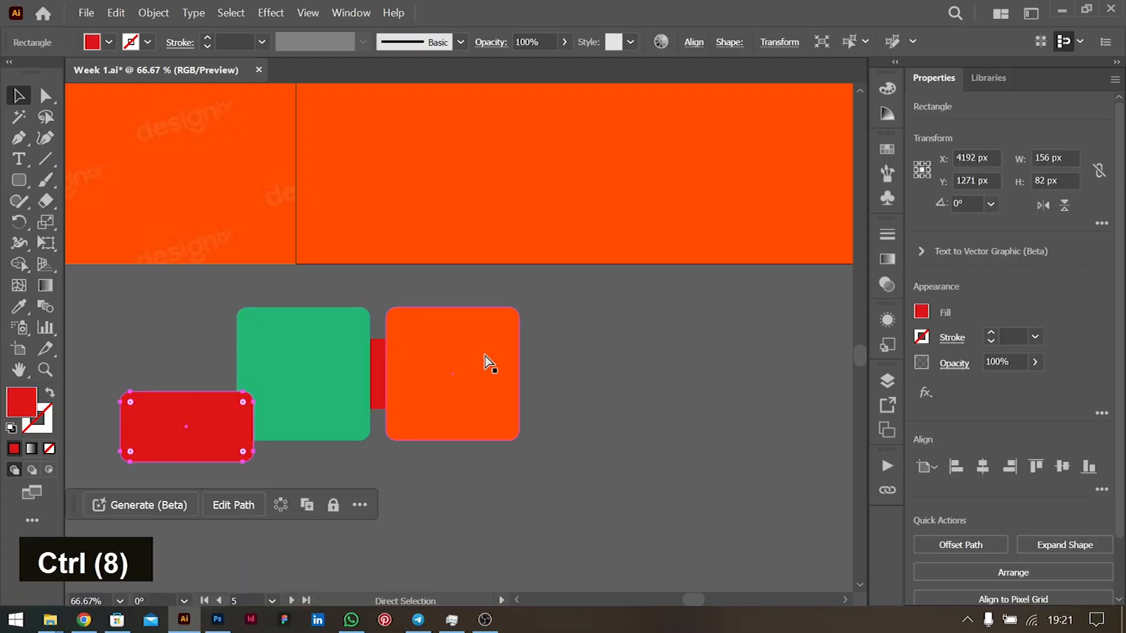
key("ctrl+z")
- Bring the green square to front and clip the red strip inside it
left_click(289, 353)
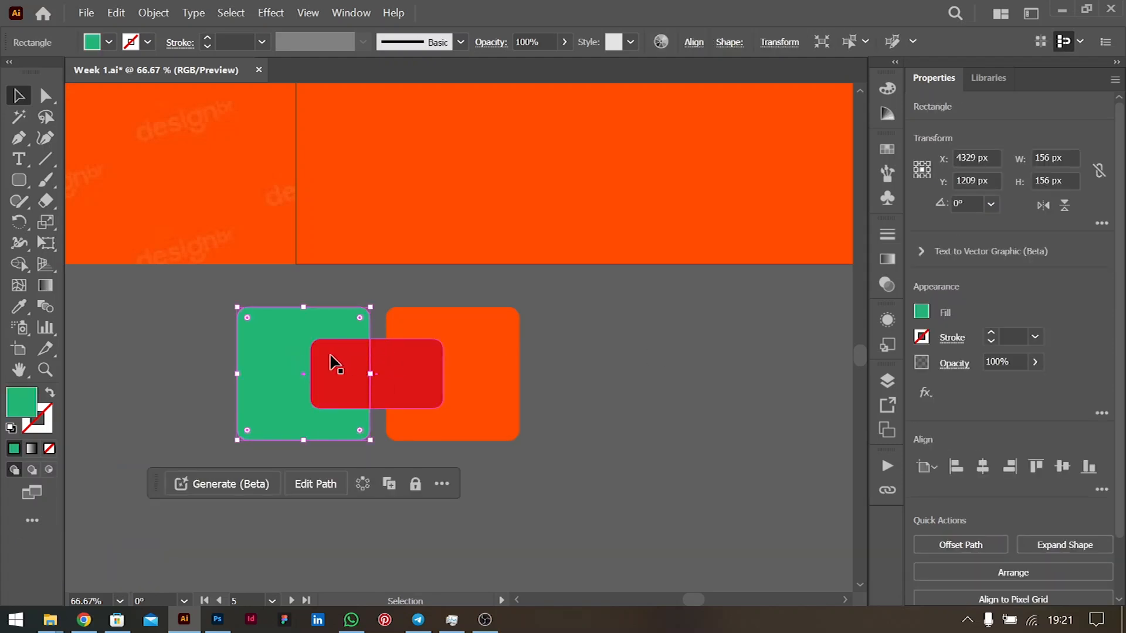
key("ctrl+shift+bracketright")
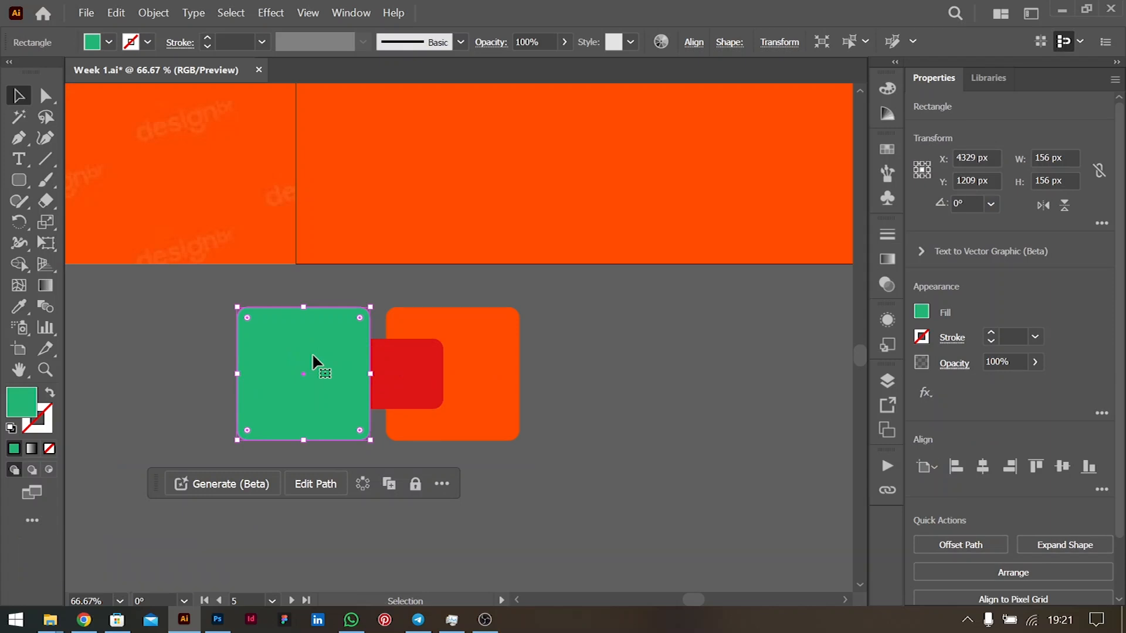
left_click(413, 394, "shift")
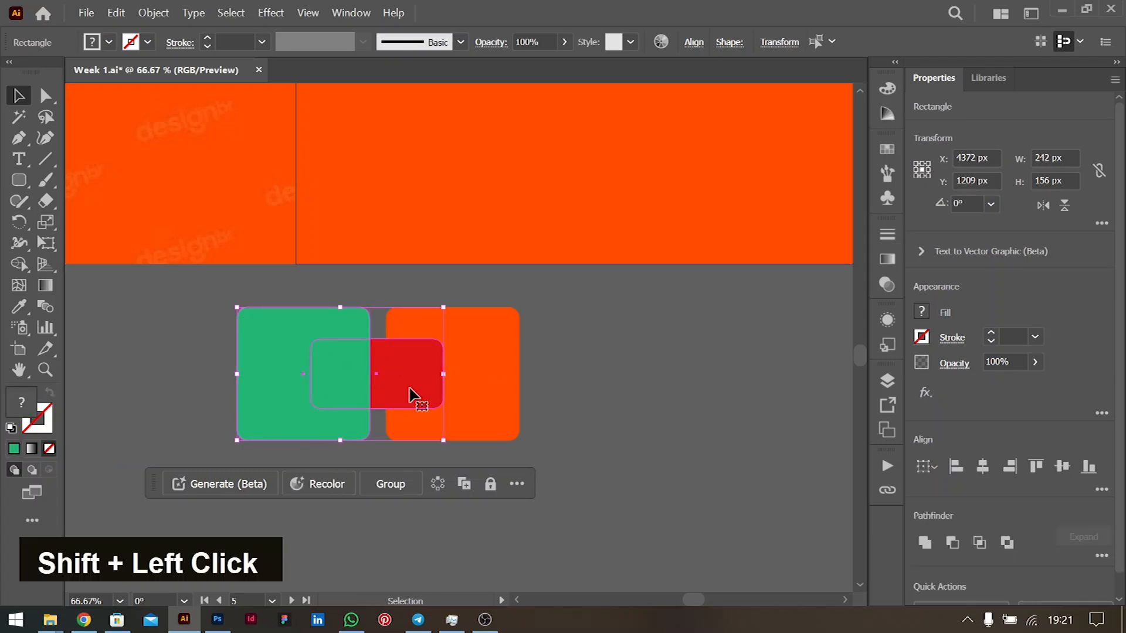
right_click(343, 377)
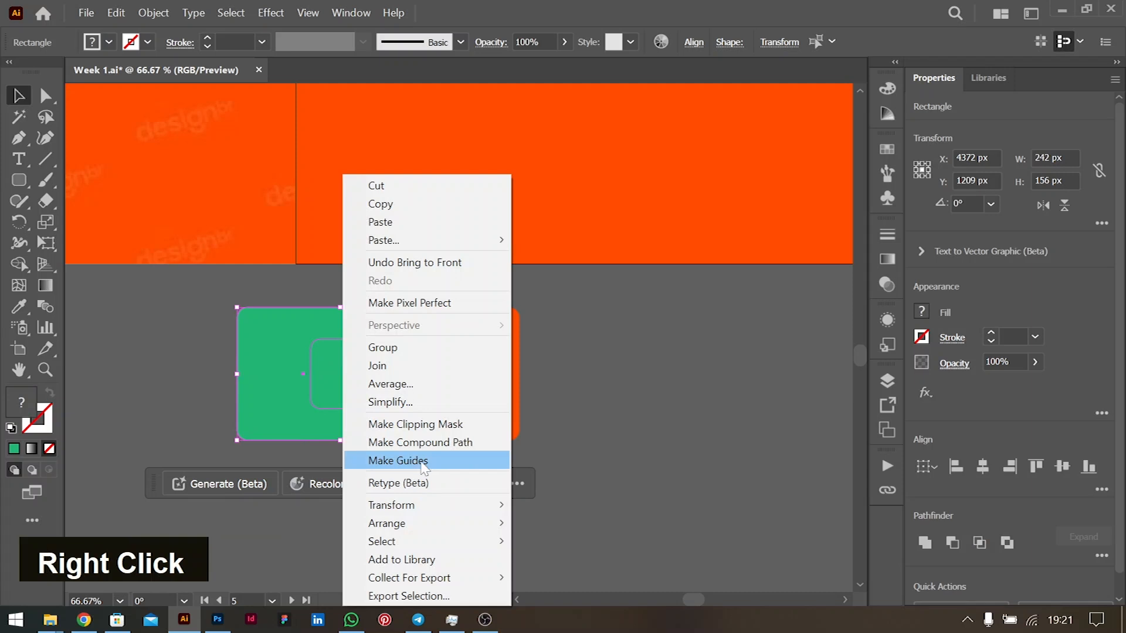
left_click(412, 423)
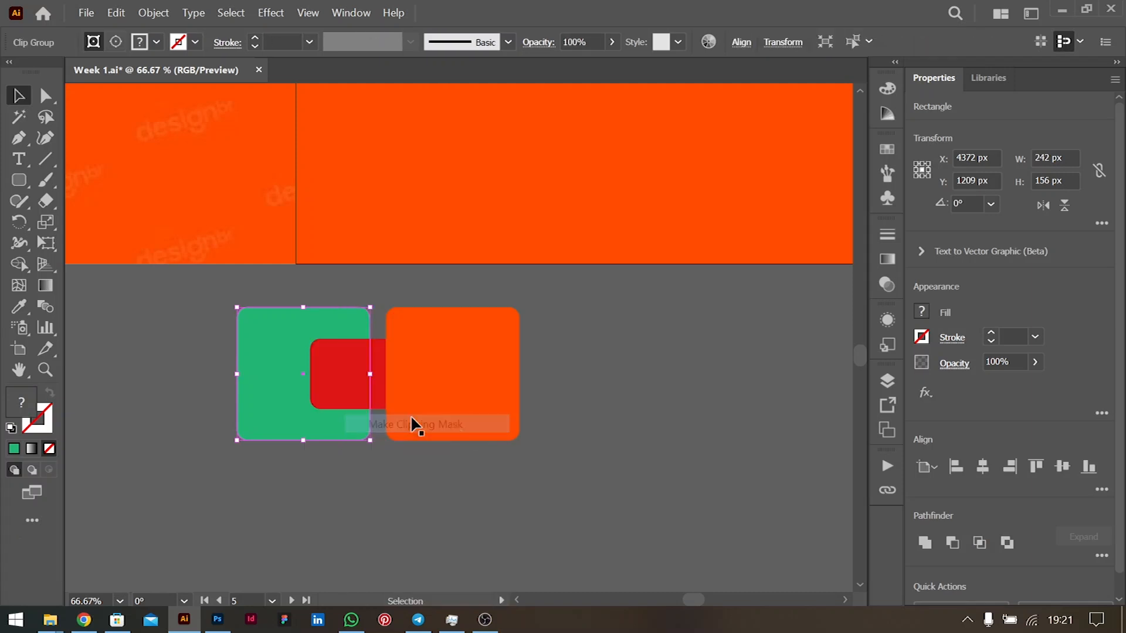
left_click(571, 366)
- Test moving the green square and red clip group apart, undoing each trial move
left_click_drag(346, 320, 206, 297)
key("ctrl+z")
key("ctrl+z")
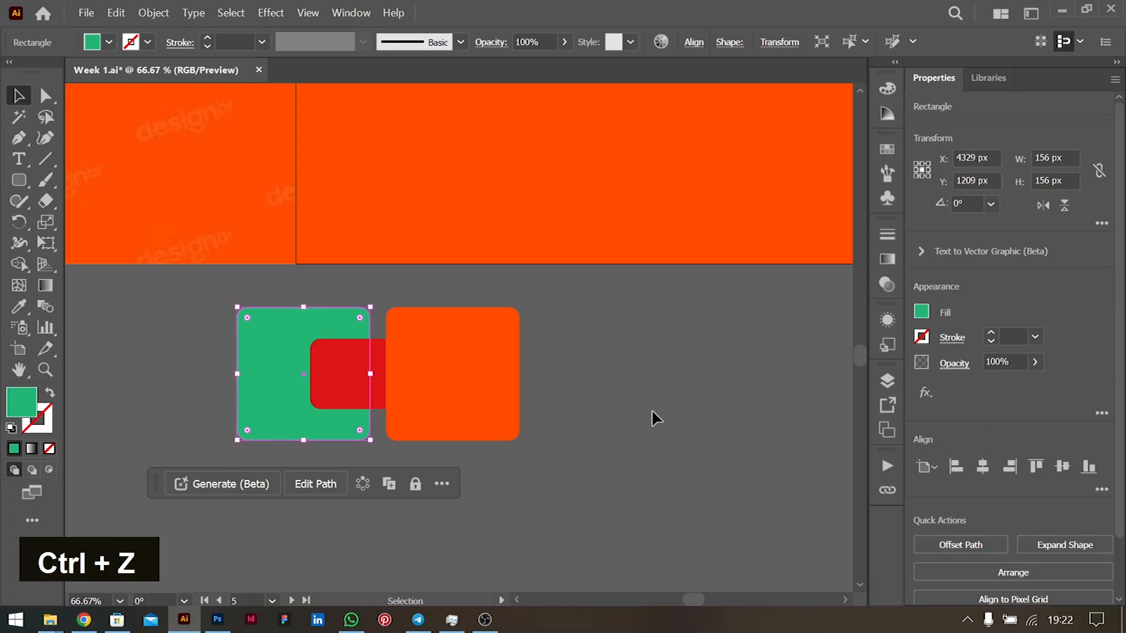
left_click(651, 410)
left_click_drag(365, 375, 199, 387)
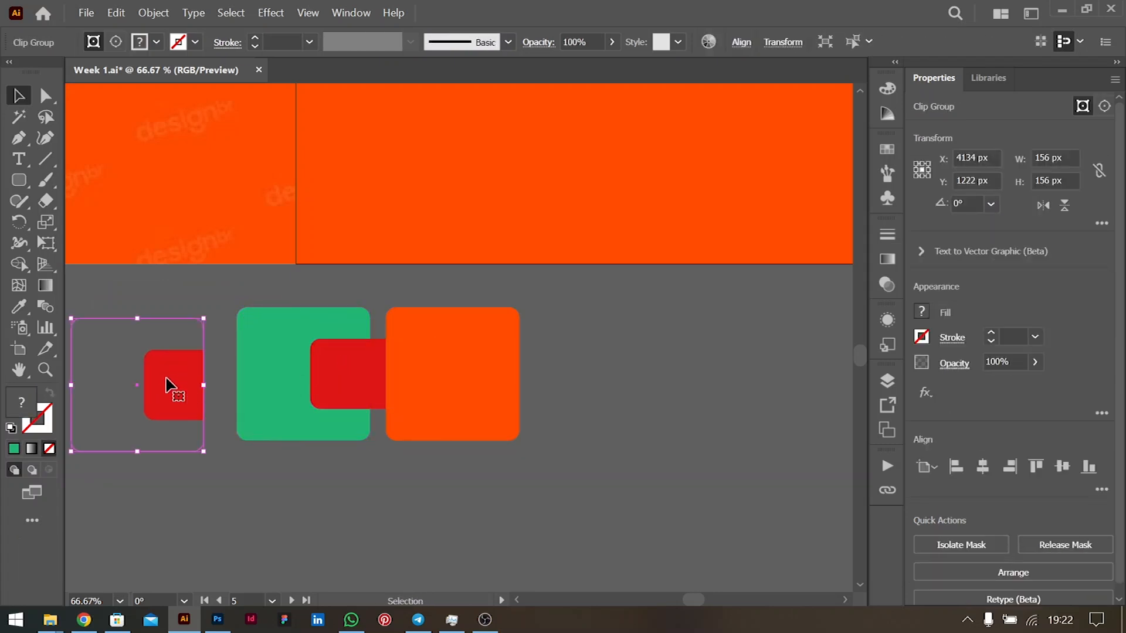
key("ctrl+z")
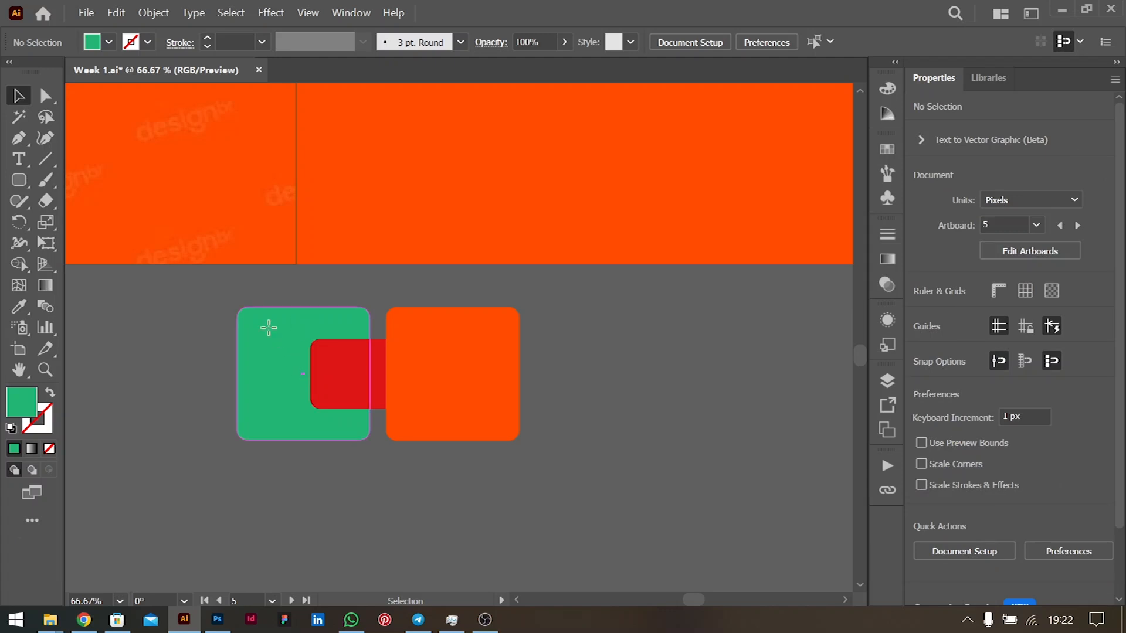
left_click_drag(268, 328, 120, 336)
left_click(315, 363)
left_click_drag(315, 363, 287, 302)
key("ctrl+z")
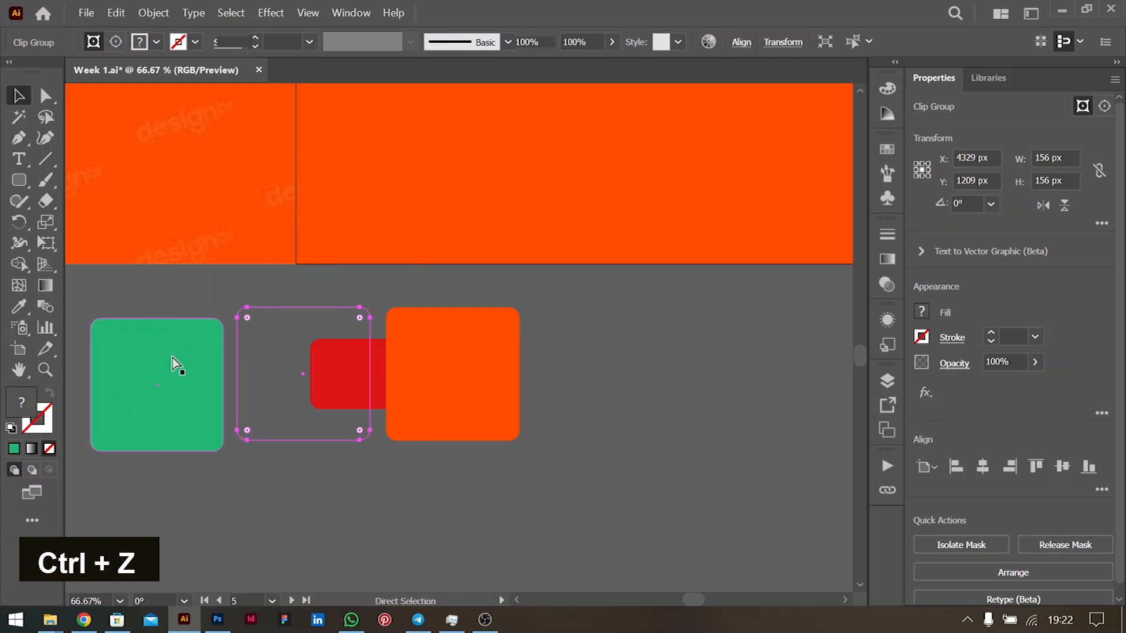
key("ctrl+z")
left_click_drag(291, 320, 110, 322)
key("ctrl+z")
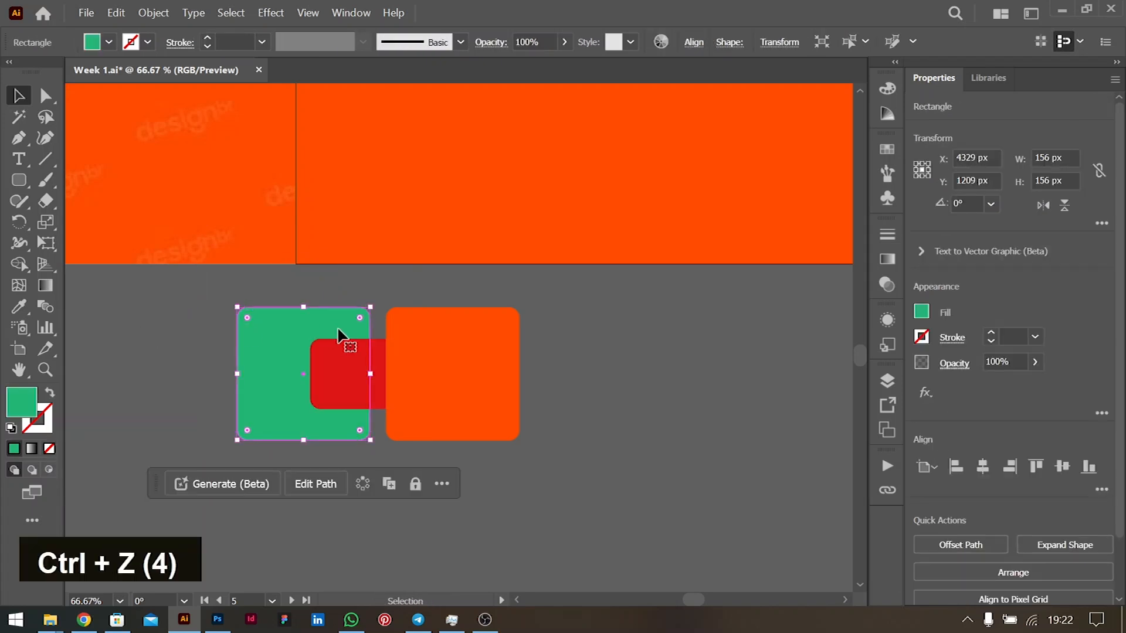
left_click(523, 357)
- Clip a copy of the red strip inside the orange square
double_click(462, 340)
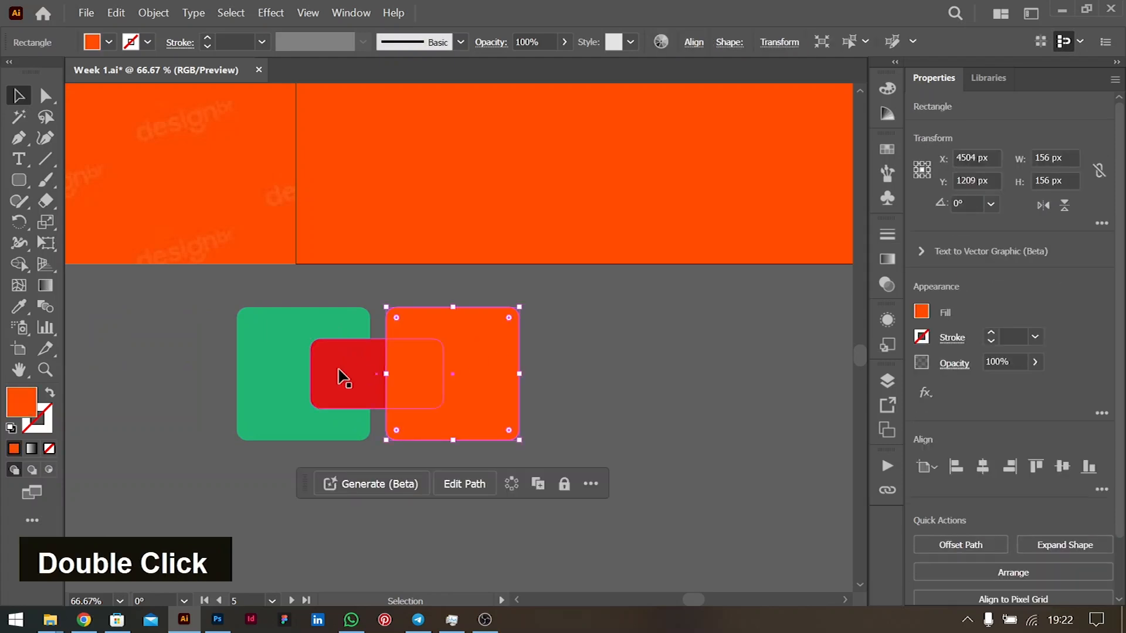
left_click(382, 356, "shift")
right_click(437, 359)
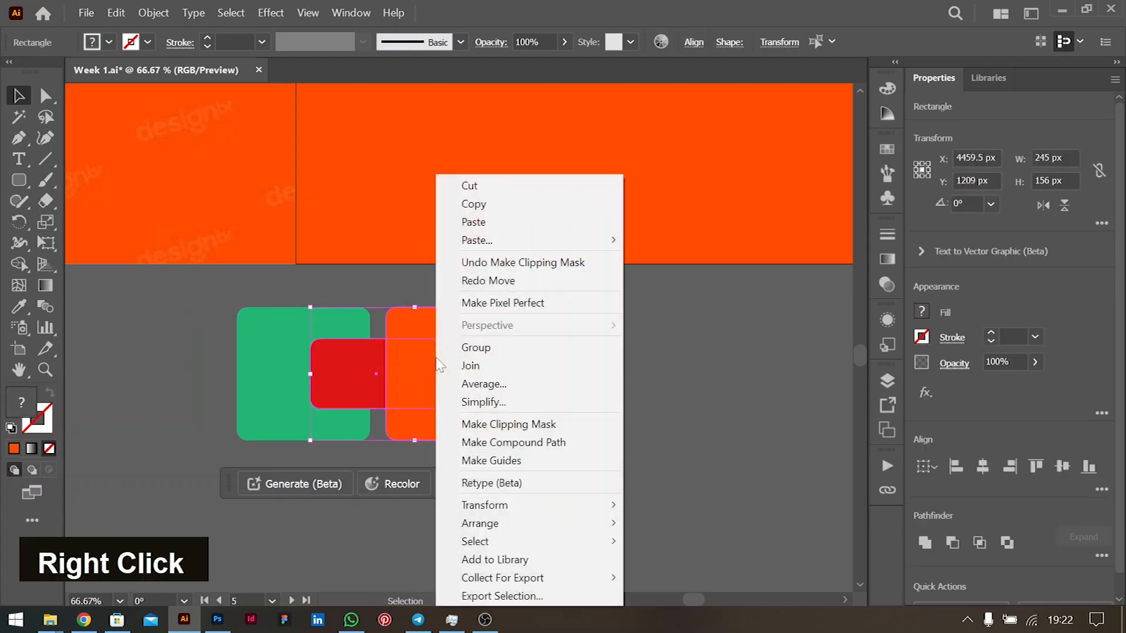
mouse_move(598, 504)
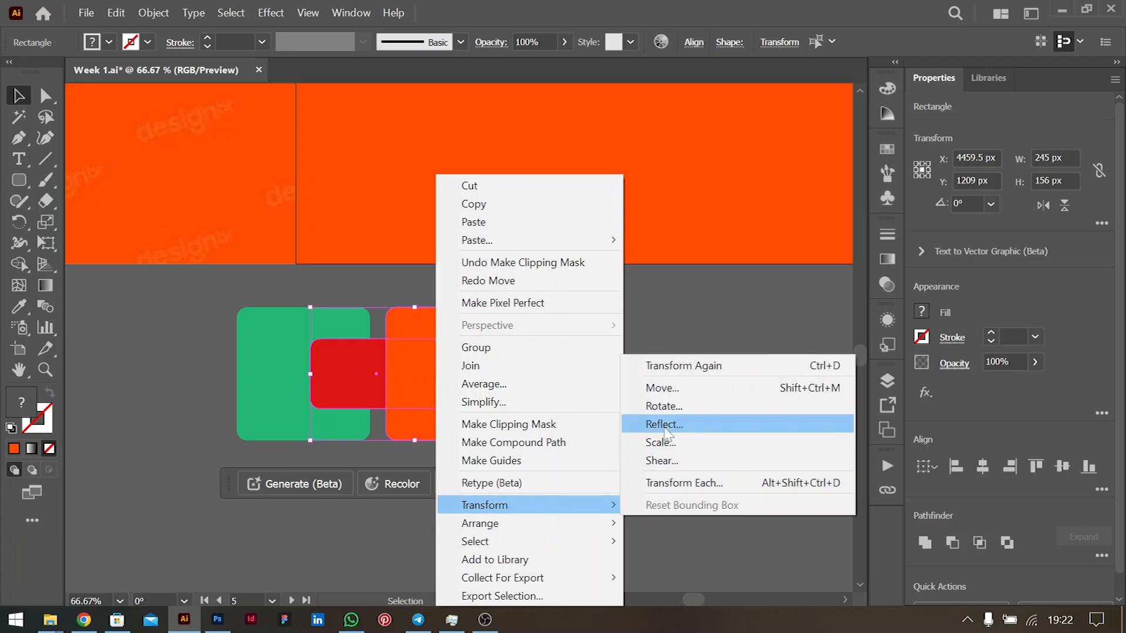
left_click(530, 423)
left_click(673, 382)
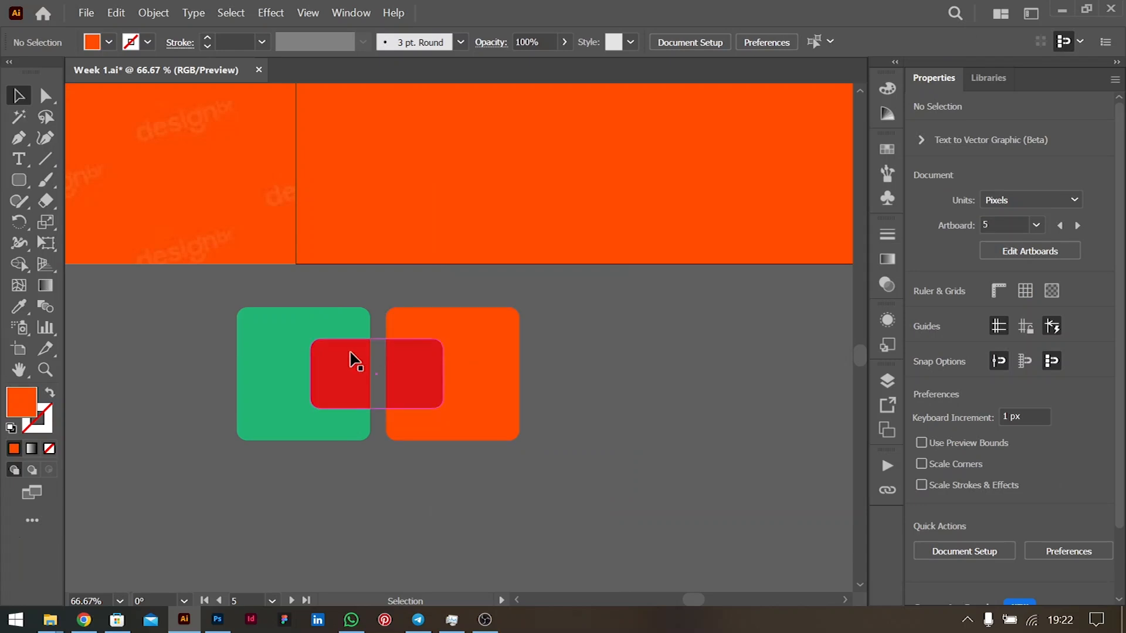
- Set the HOT text to 200 pt in the iCiel Cadena font
scroll(554, 316, "down", 2, "alt")
left_click(694, 217)
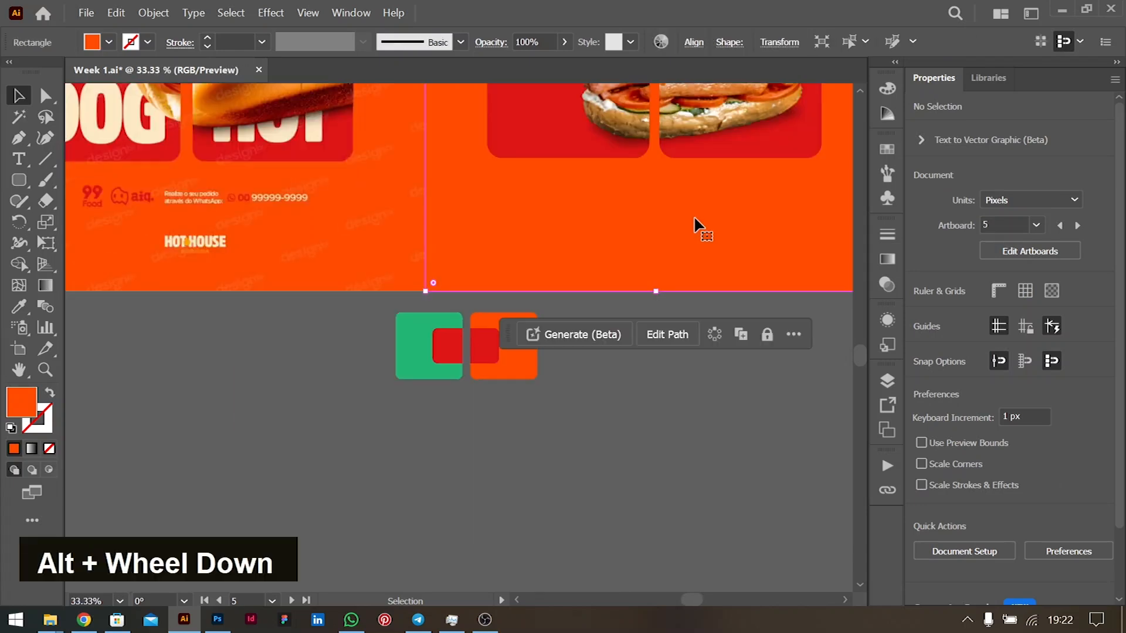
scroll(695, 222, "up", 2)
scroll(695, 218, "up", 3)
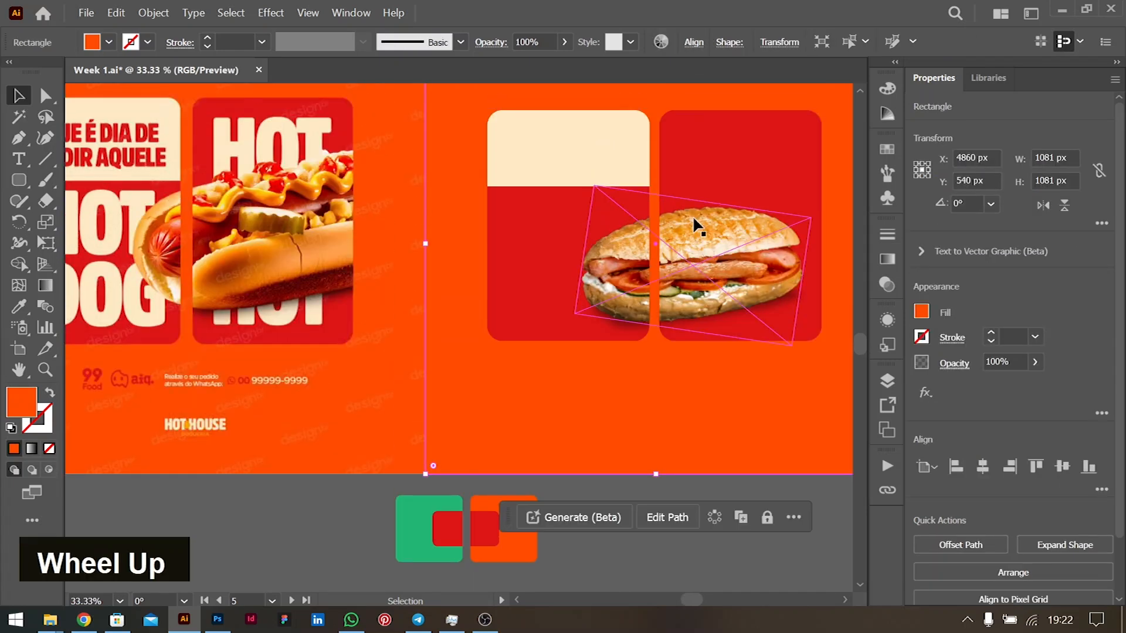
scroll(351, 297, "left", 3, "ctrl")
scroll(358, 296, "right", 1, "ctrl")
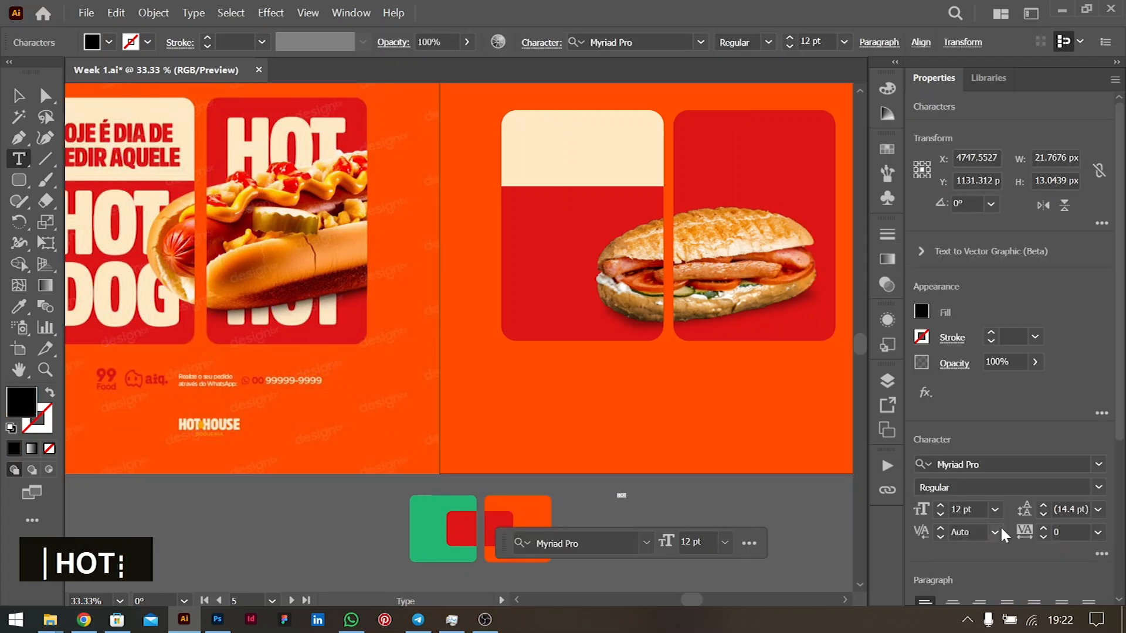
type("200")
left_click(1005, 535)
key("Down")
key("Down")
key("Down")
key("Down")
key("Down")
key("Down")
key("Down")
key("Down")
key("Down")
key("Down")
key("Down")
key("Down")
key("Down")
key("Down")
key("Down")
key("Down")
key("Down")
key("Down")
key("Down")
key("Down")
key("Down")
key("Down")
key("Down")
key("Down")
key("Down")
key("Down")
key("Down")
key("Down")
key("Down")
key("Down")
key("Down")
key("Down")
key("Down")
key("Down")
key("Down")
key("Down")
key("Down")
key("Down")
key("Down")
key("Down")
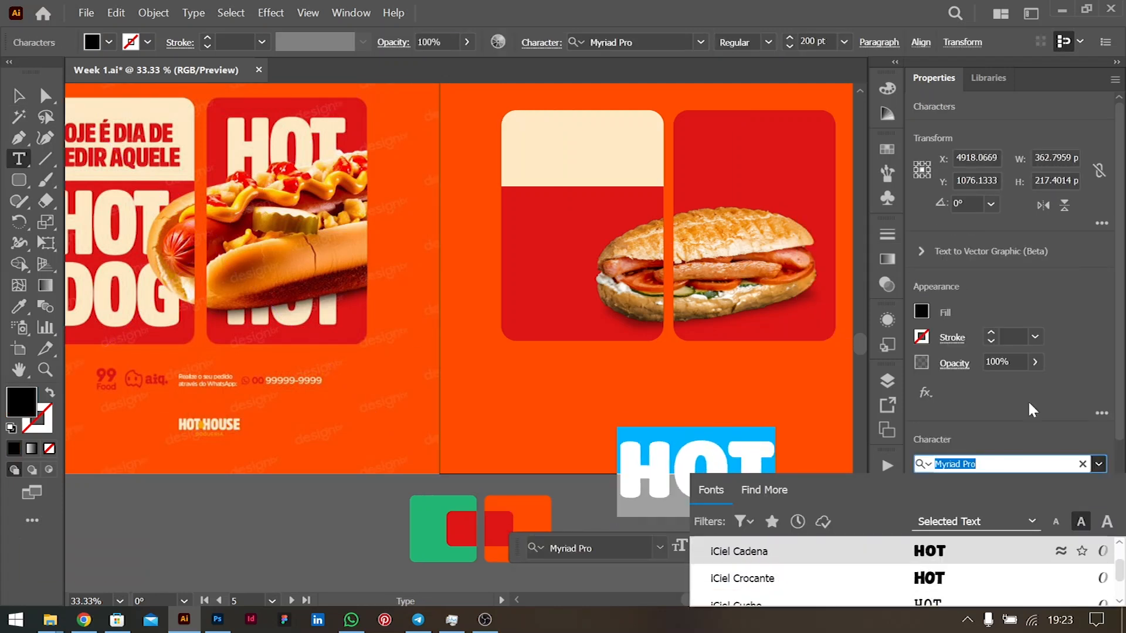
key("Return")
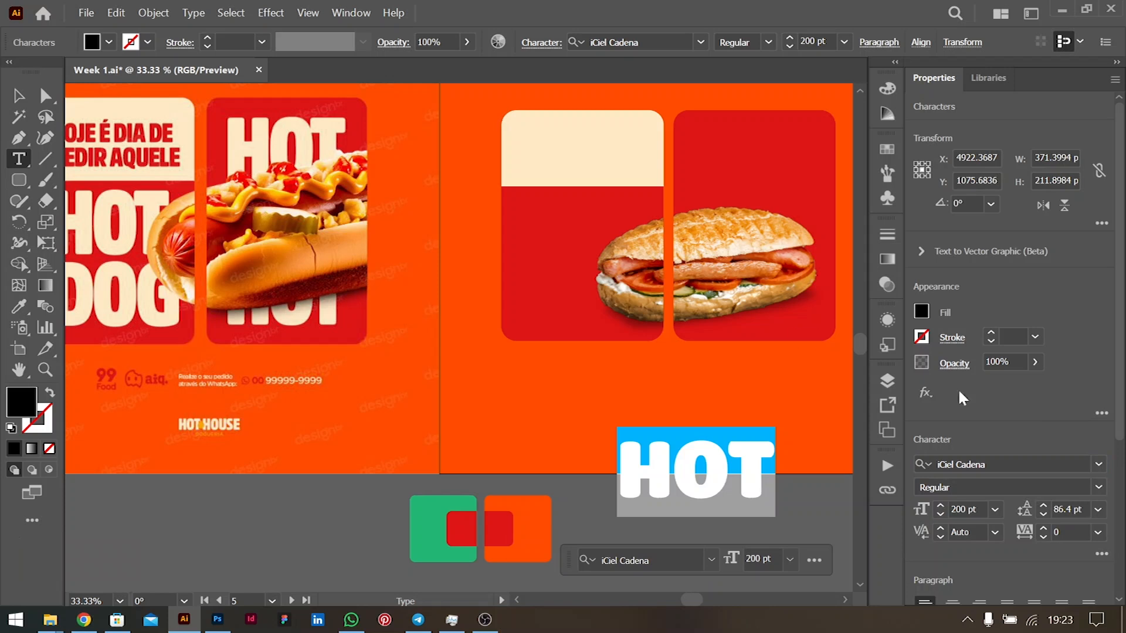
left_click(17, 95)
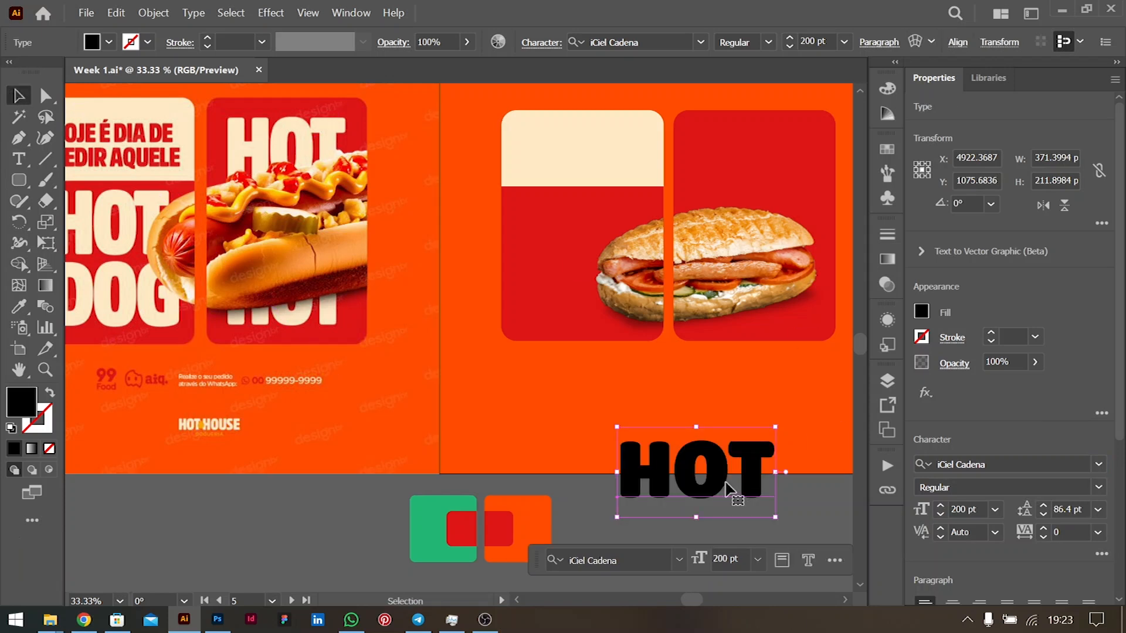
- Duplicate the HOT text off to the left
scroll(726, 486, "down", 3)
left_click_drag(730, 381, 690, 481)
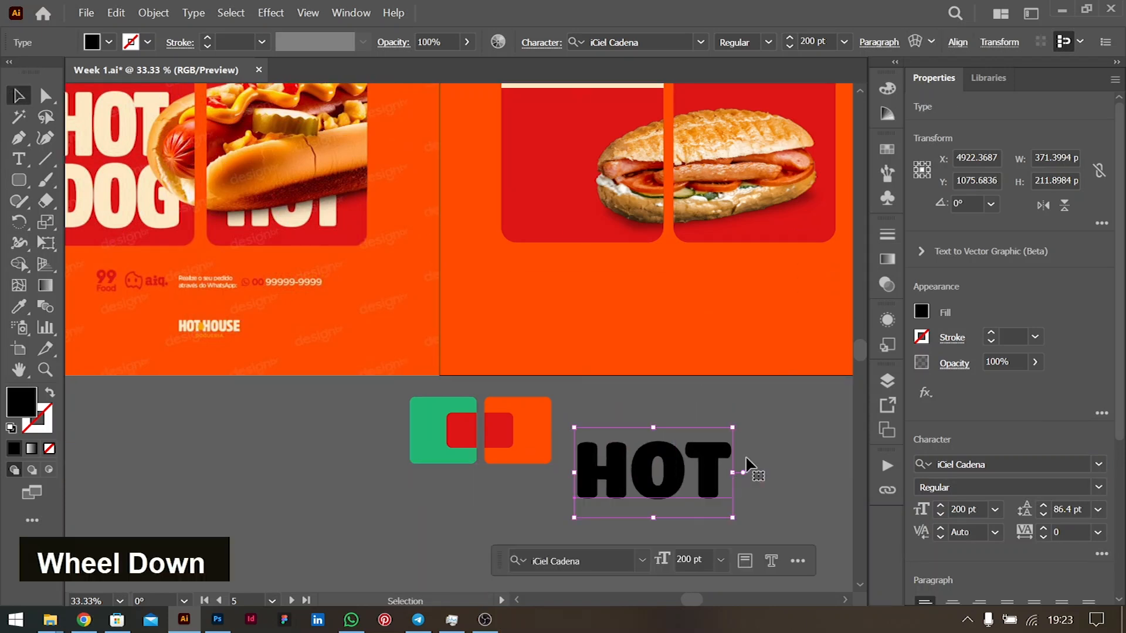
left_click(1104, 466)
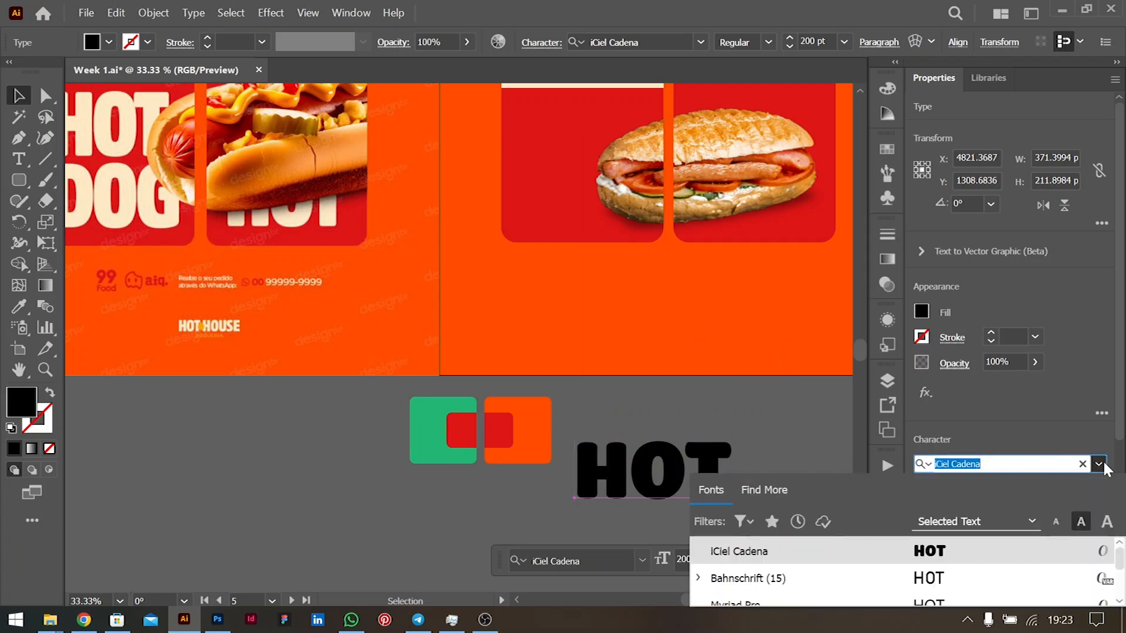
left_click(1104, 466)
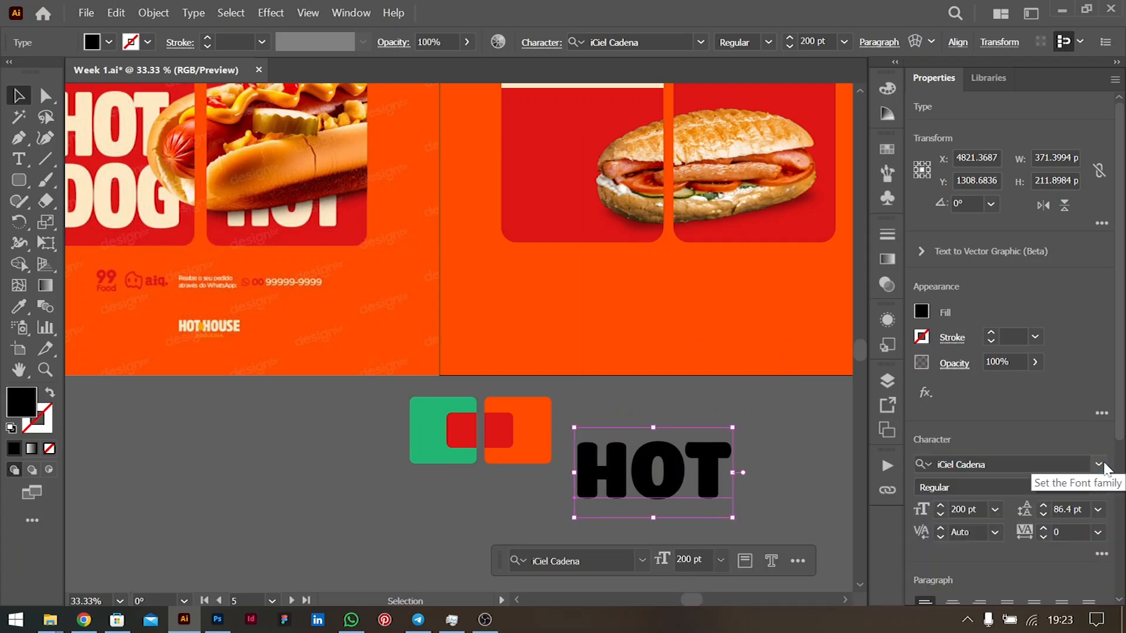
scroll(690, 468, "left", 2)
left_click_drag(730, 463, 294, 461)
scroll(258, 321, "up", 2)
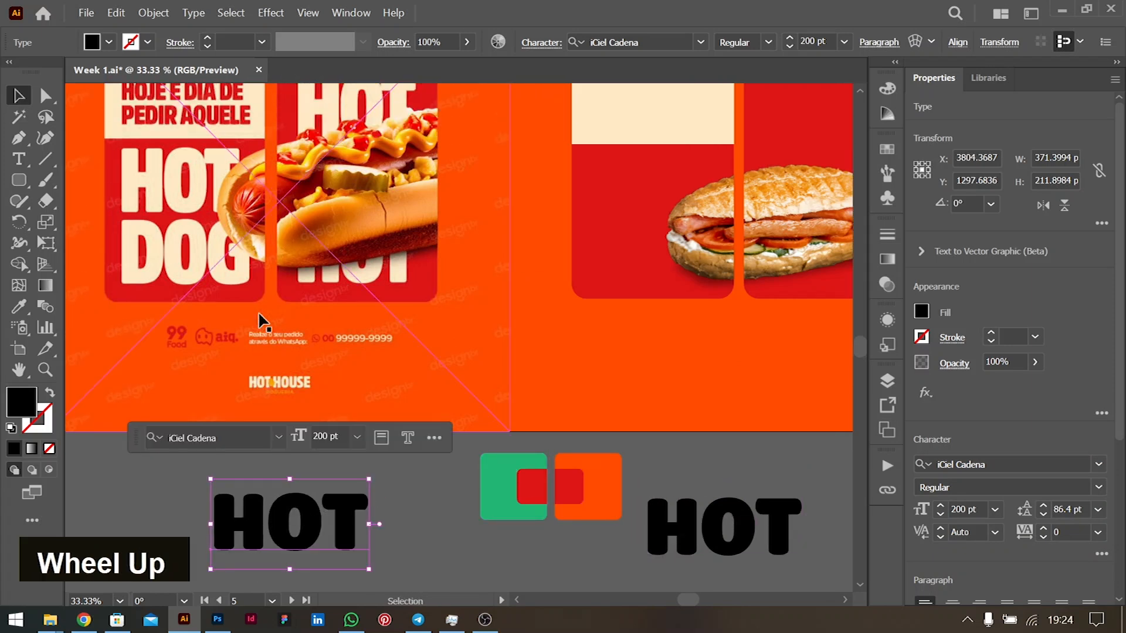
scroll(1105, 480, "down", 4)
- Browse fonts, apply Hogfish DEMO to the HOT copy, and shift it slightly right
left_click(1099, 311)
left_click_drag(1119, 467, 1119, 524)
scroll(951, 481, "up", 1)
key("Down")
key("Down")
key("Down")
key("Down")
key("Down")
key("Down")
key("Down")
key("Down")
key("Down")
key("Down")
key("Down")
key("Down")
key("Down")
key("Down")
key("Down")
key("Down")
key("Down")
key("Down")
key("Down")
key("Down")
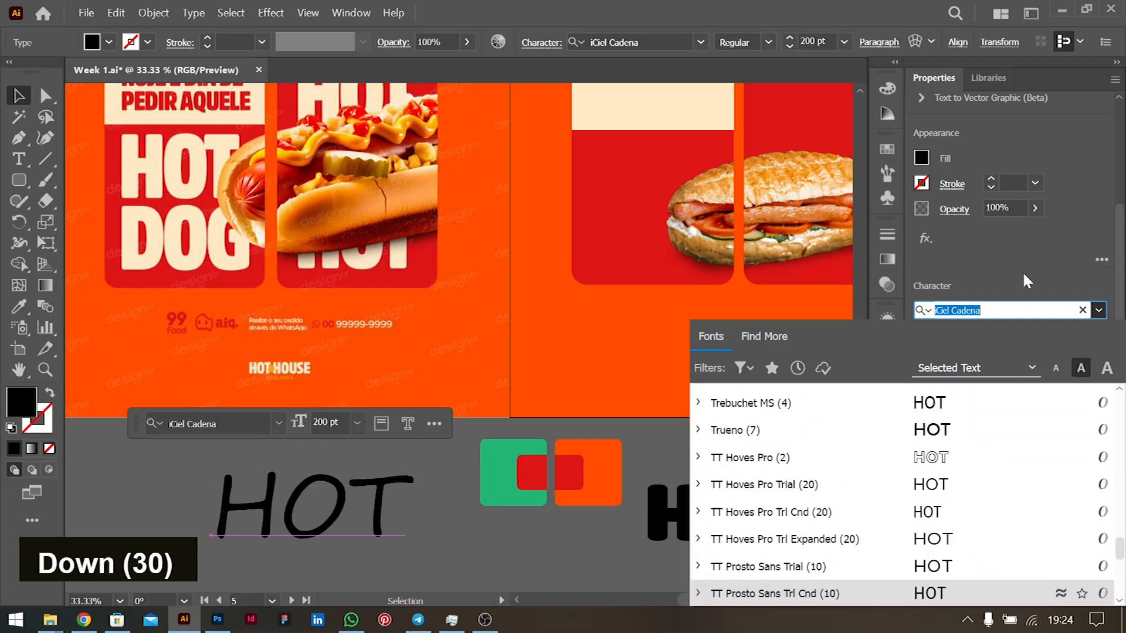
key("Up")
key("Down")
key("Down")
key("Down")
key("Down")
key("Down")
key("Down")
key("Down")
key("Down")
key("Down")
key("Down")
key("Down")
key("Down")
key("Down")
key("Up")
key("Up")
key("Up")
key("Up")
key("Up")
key("Up")
key("Up")
key("Up")
key("Up")
key("Up")
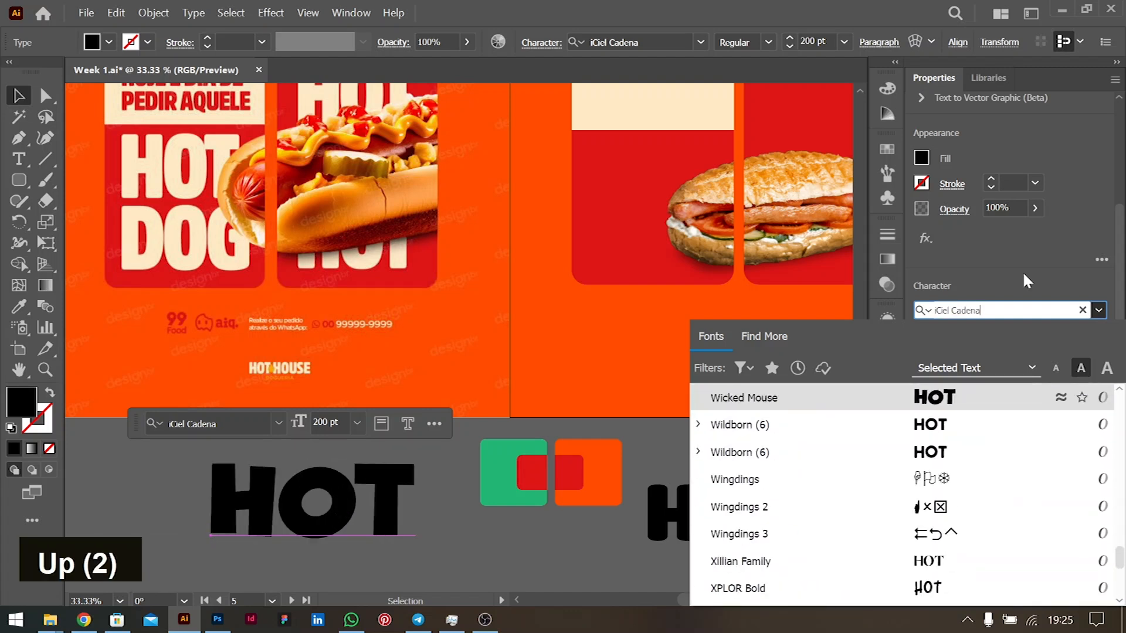
key("Up")
key("Up")
key("Up")
key("Up")
key("Up")
key("Up")
key("Up")
key("Up")
key("Up")
key("Up")
key("Up")
key("Up")
key("Up")
key("Up")
key("Up")
key("Up")
key("Up")
key("Up")
key("Up")
key("Up")
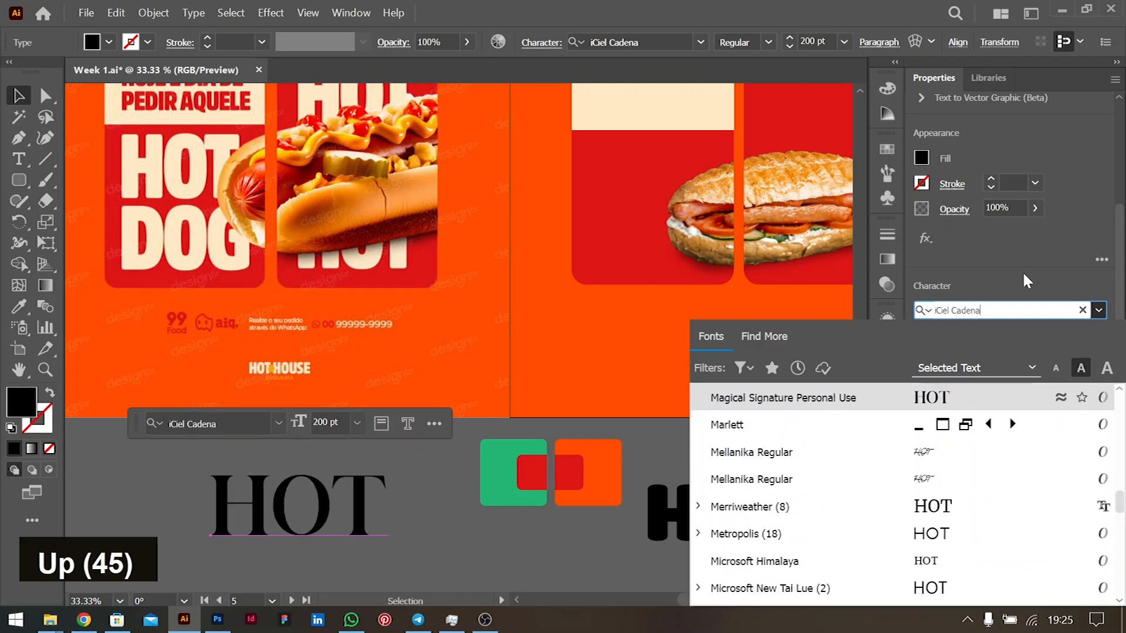
key("Return")
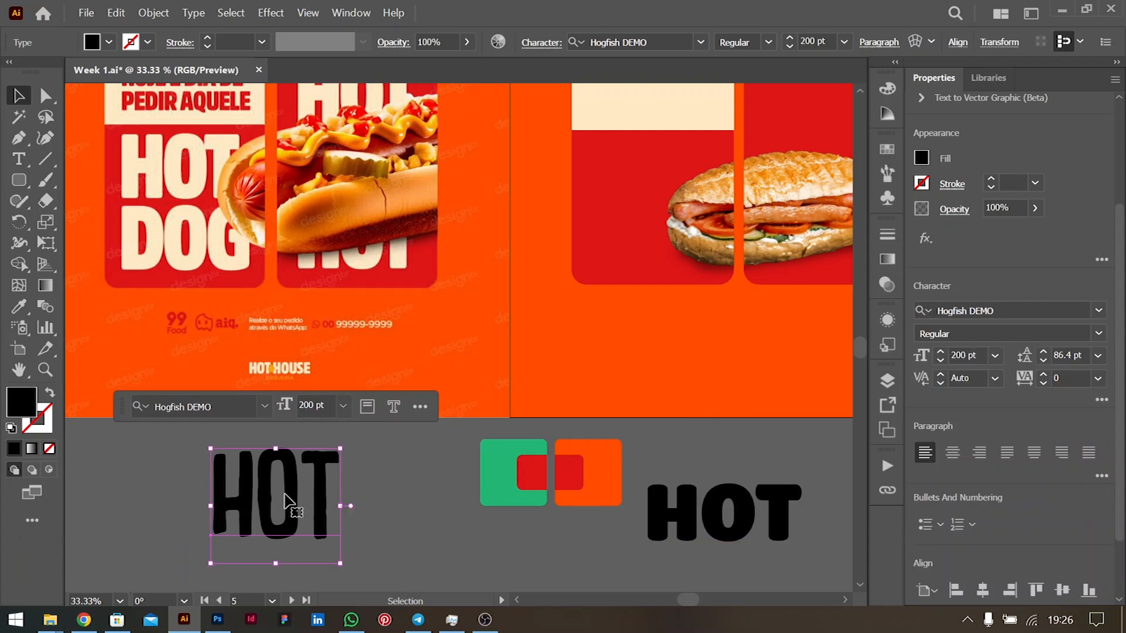
left_click_drag(276, 503, 353, 508)
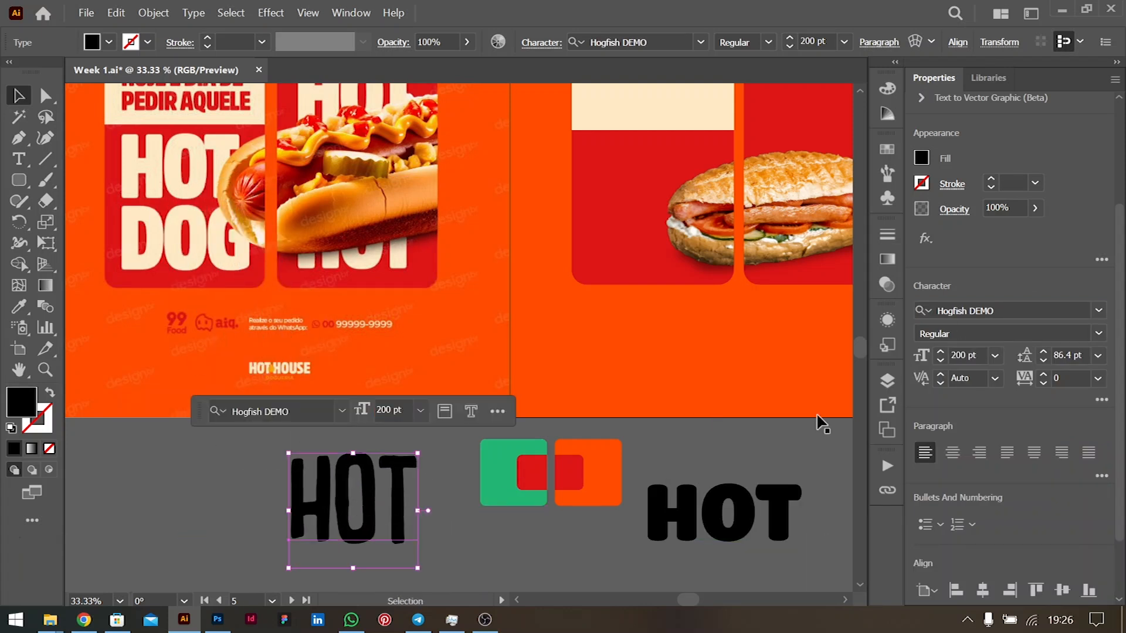
double_click(384, 487)
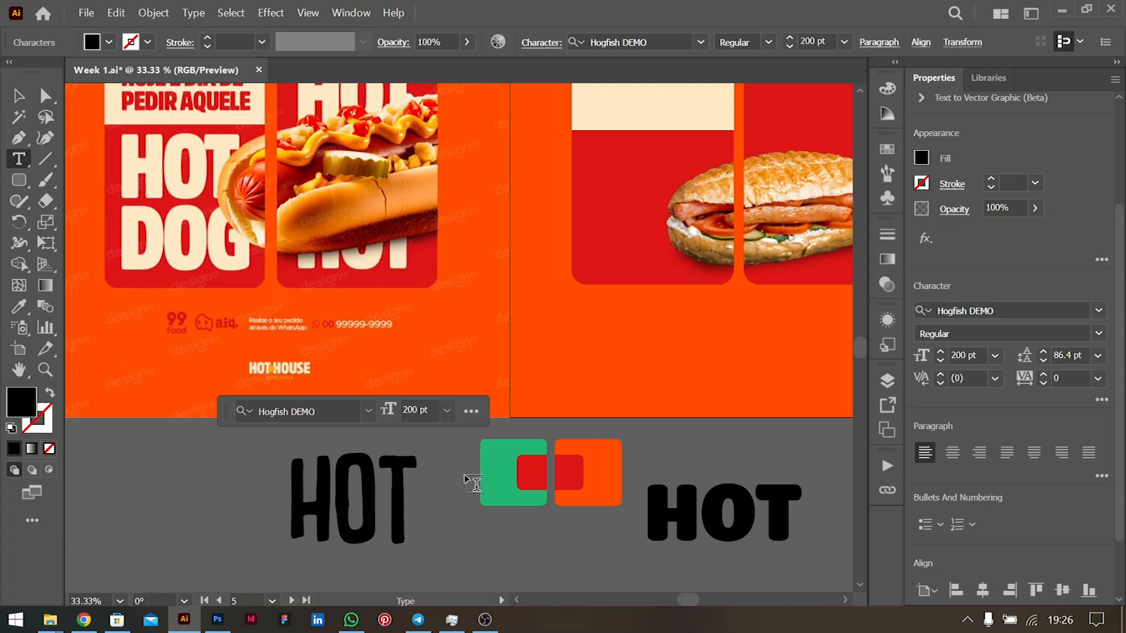
- Kern the H–O pair of HOT to +40, then reselect the text as an object
key("alt+Left")
key("alt+Left")
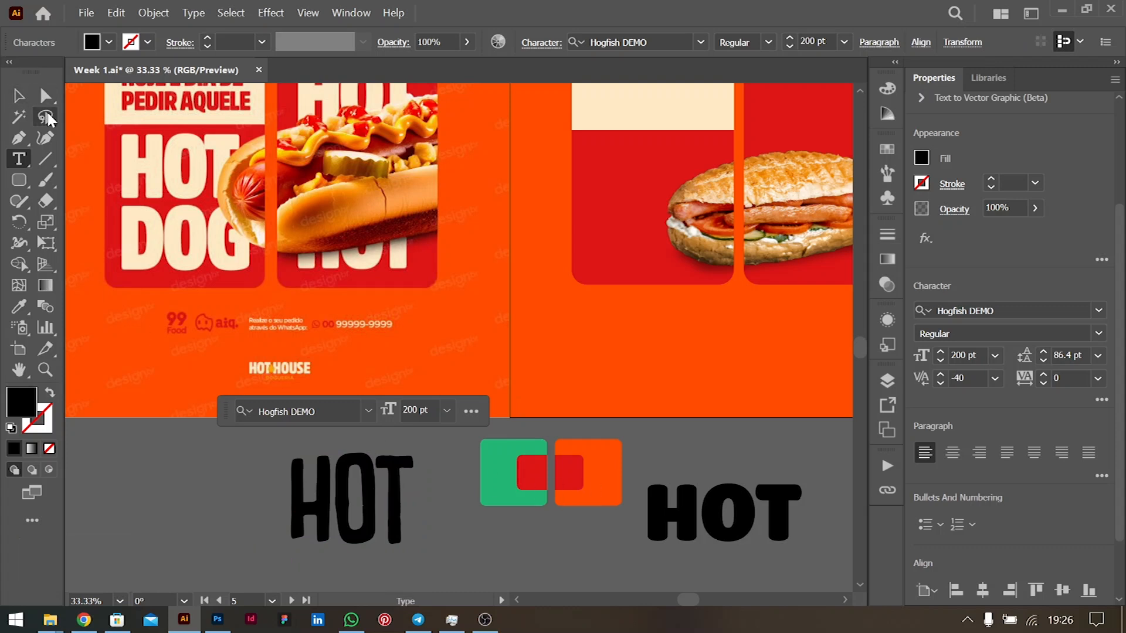
key("alt+Right")
key("alt+Right")
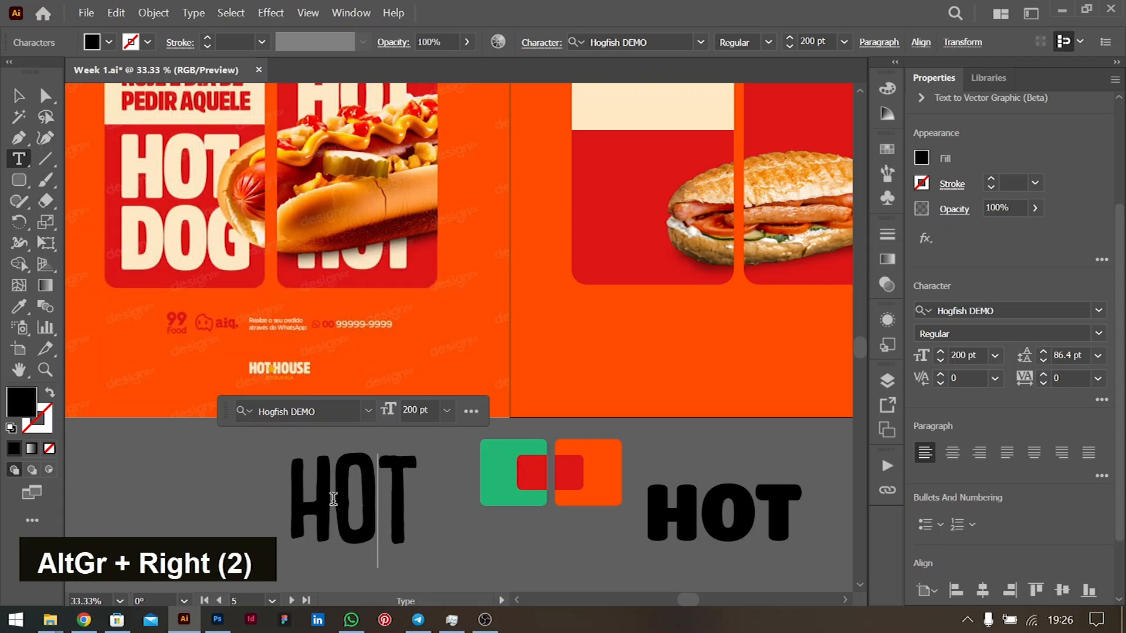
left_click(333, 499)
key("alt+Right")
key("alt+Right")
key("alt+Right")
key("alt+Right")
key("alt+Right")
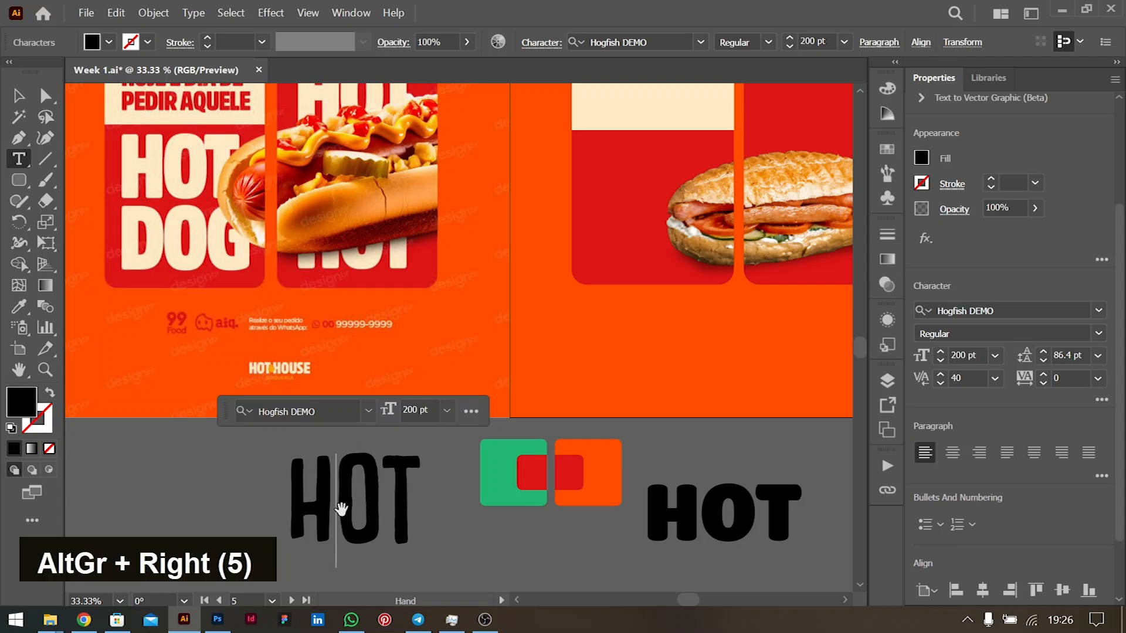
double_click(17, 92)
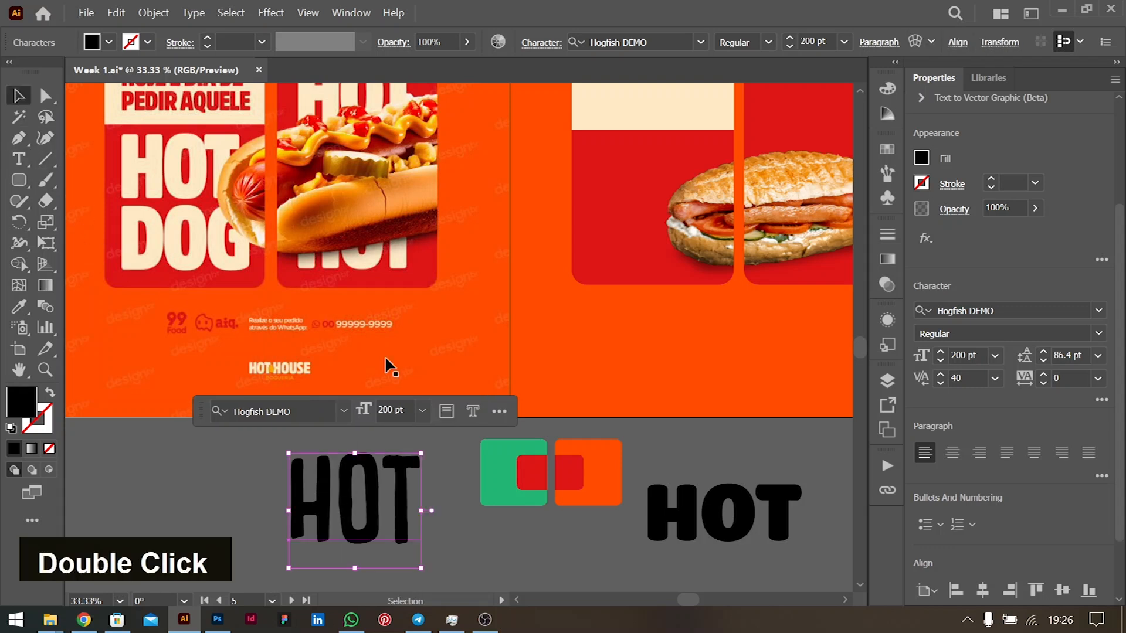
left_click(458, 510)
left_click(373, 502)
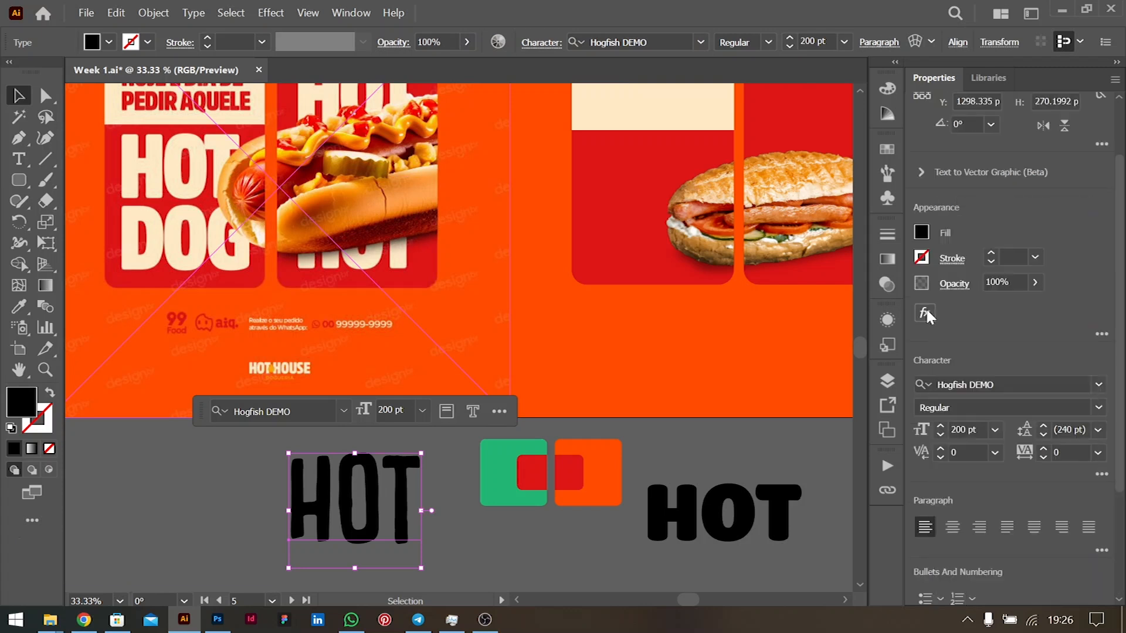
left_click(888, 320)
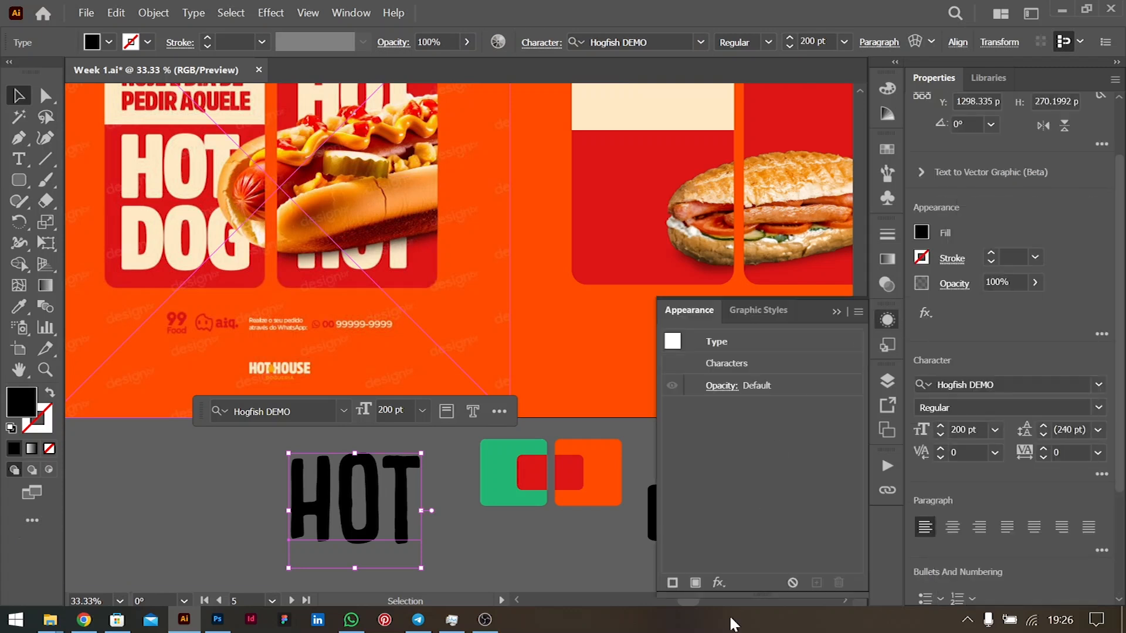
- Add a black fill to HOT in the Appearance panel and duplicate it
left_click(696, 583)
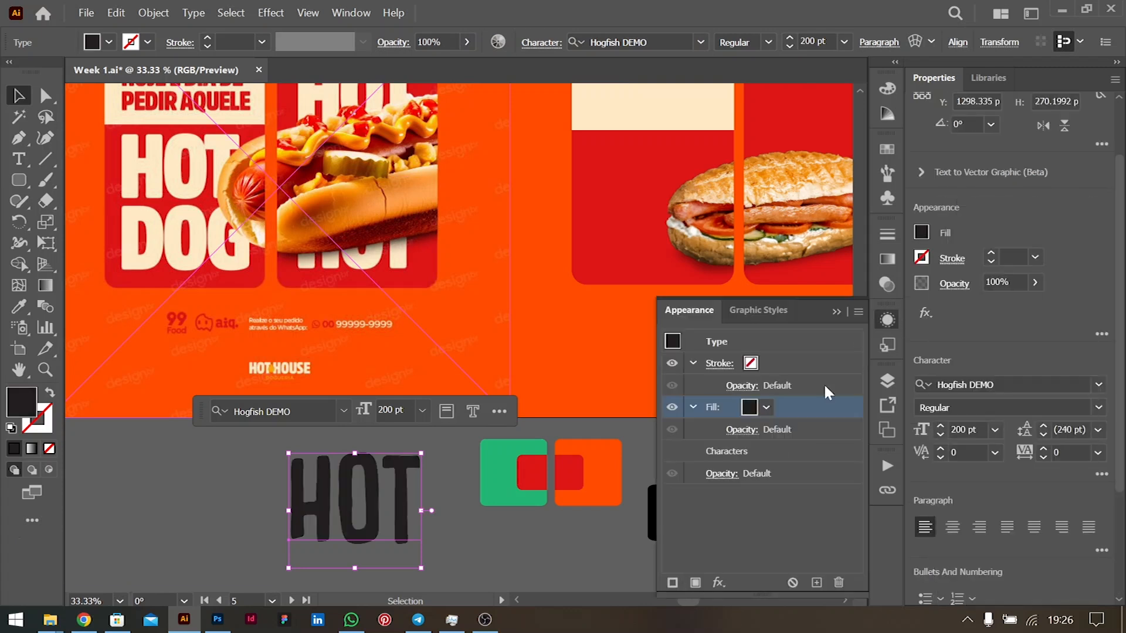
left_click(767, 409)
left_click(622, 437)
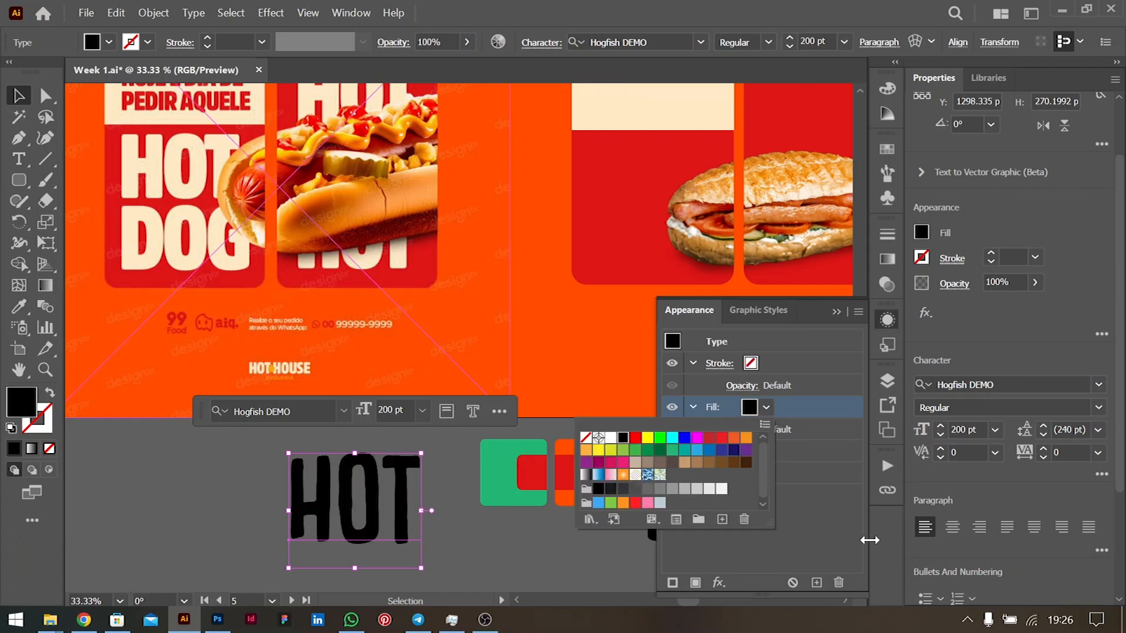
left_click(815, 583)
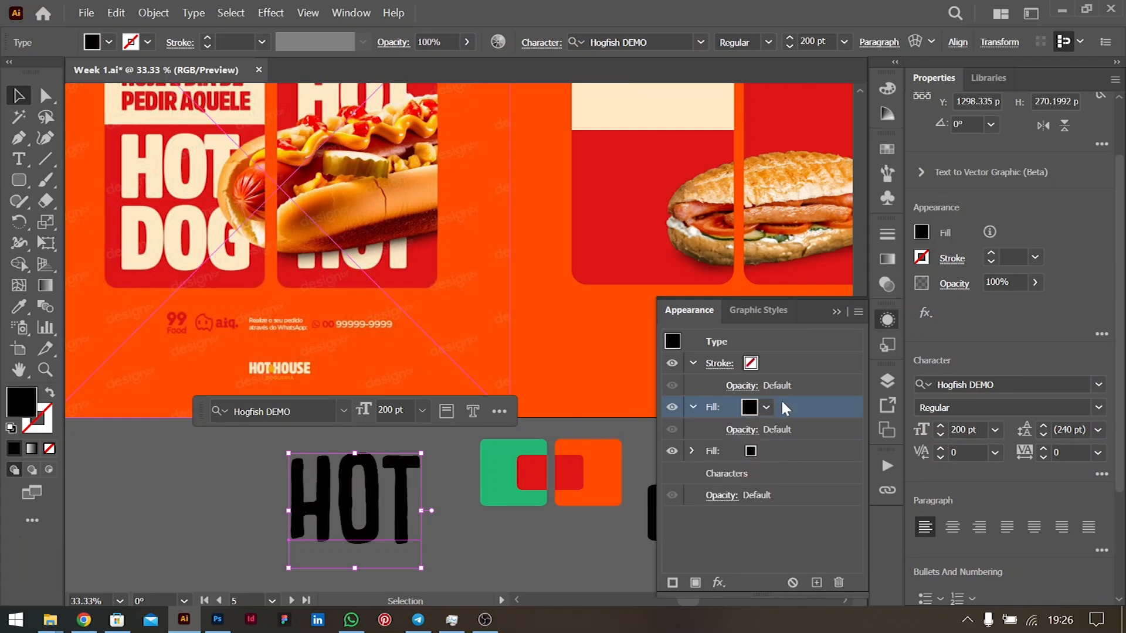
left_click(765, 450)
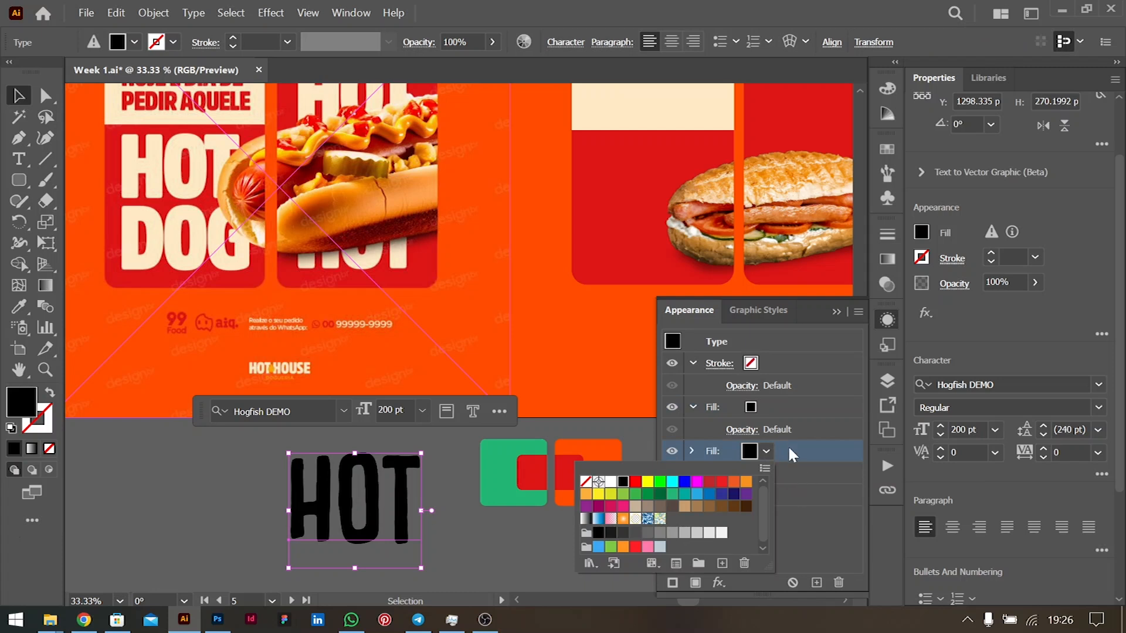
- Apply Offset Path to the fill with 6 px offset and Round joins
left_click(718, 582)
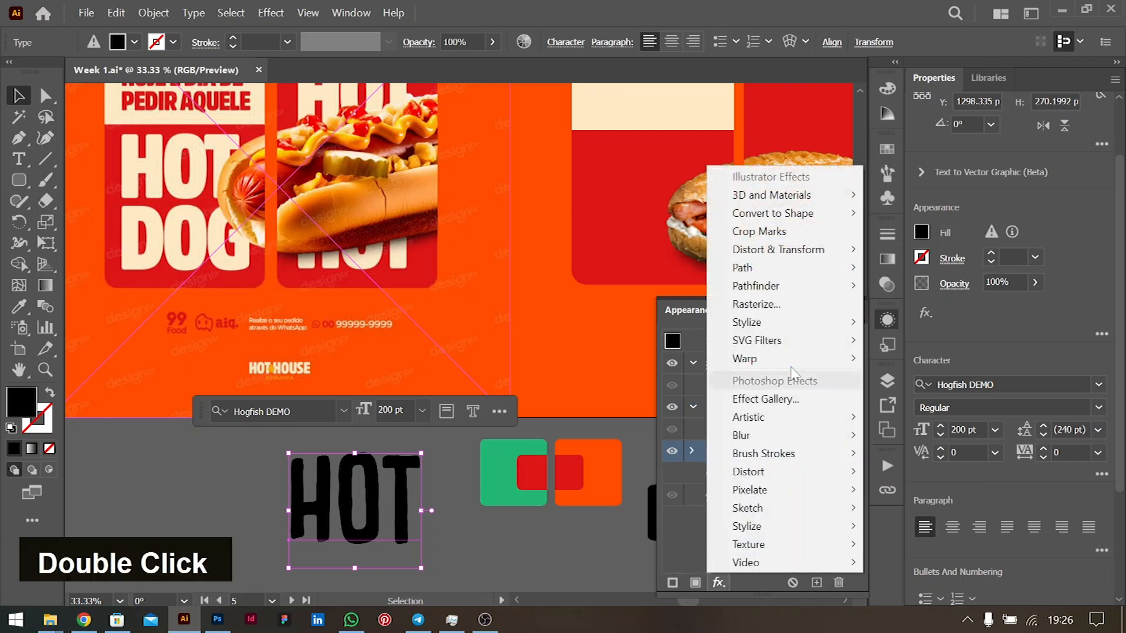
mouse_move(783, 268)
left_click(914, 267)
left_click(791, 208)
key("Down")
key("Down")
key("Down")
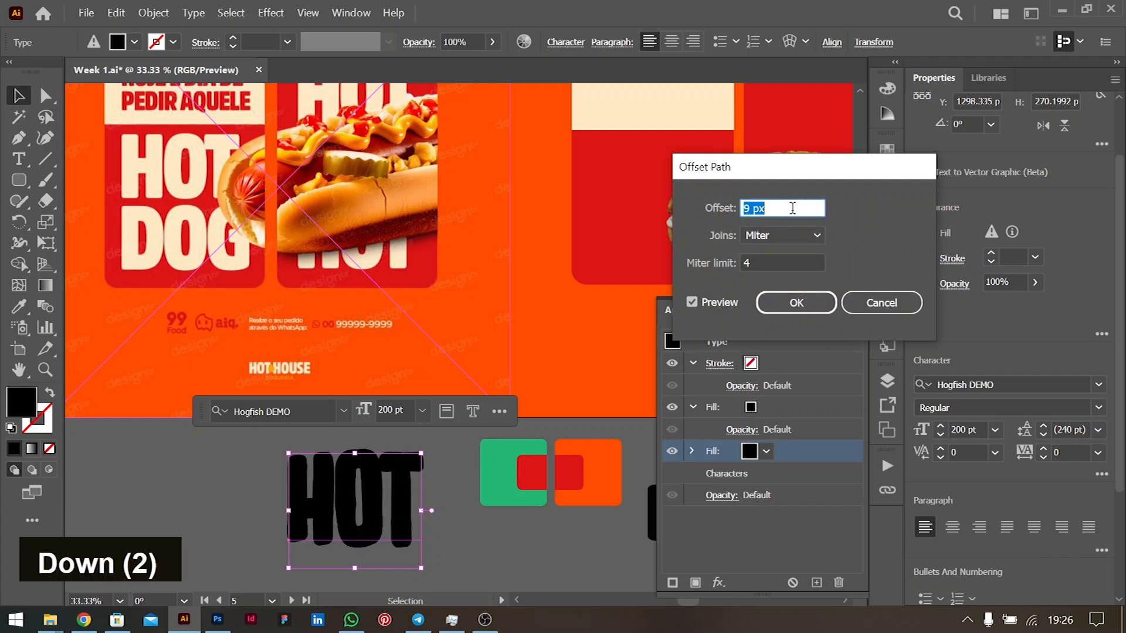
key("Down")
key("Up")
key("Down")
key("Down")
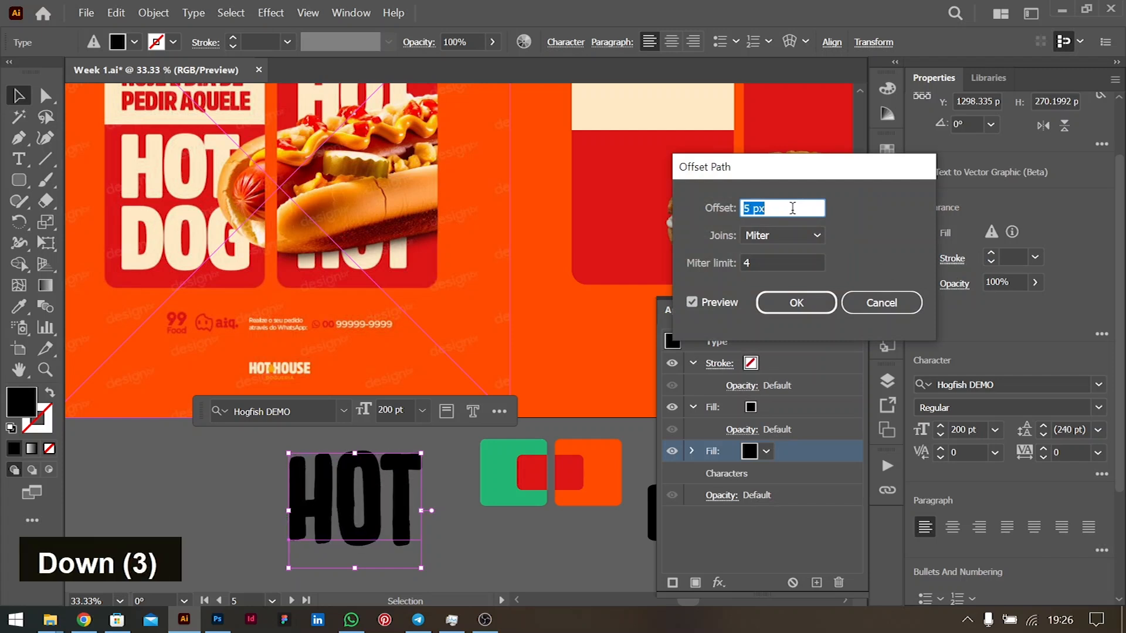
key("Up")
key("Down")
key("Up")
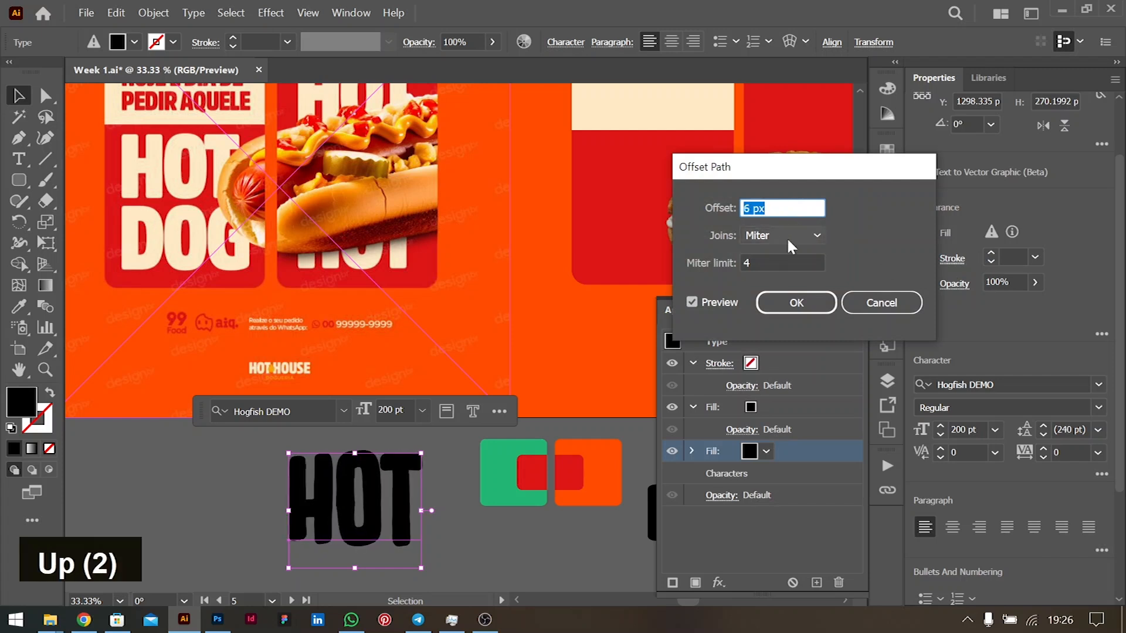
left_click(780, 237)
left_click(777, 272)
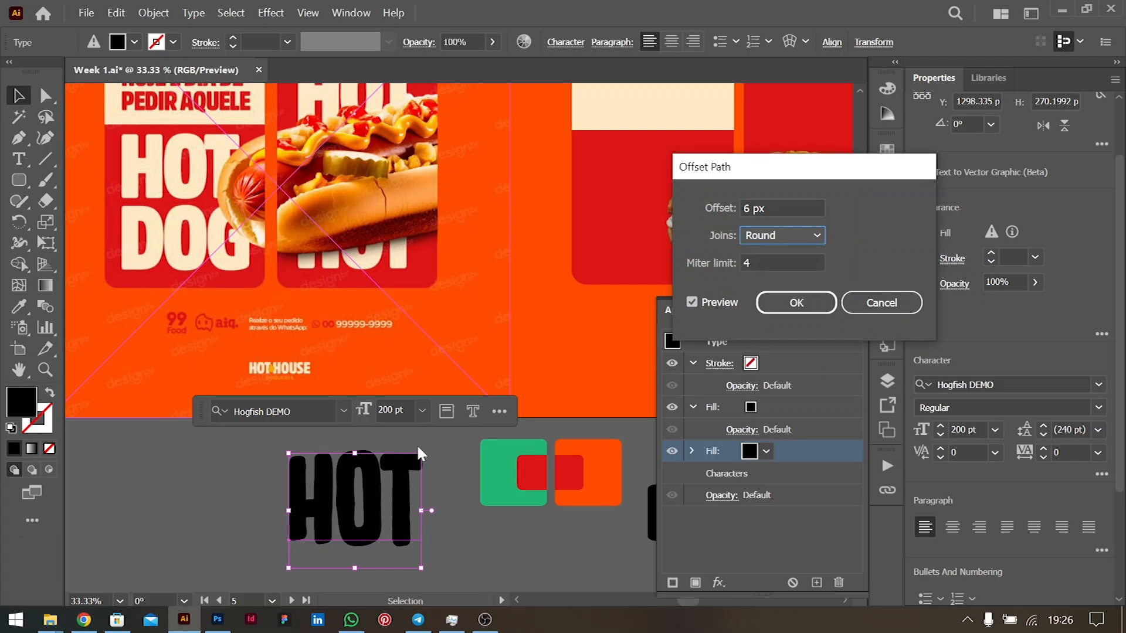
left_click(820, 302)
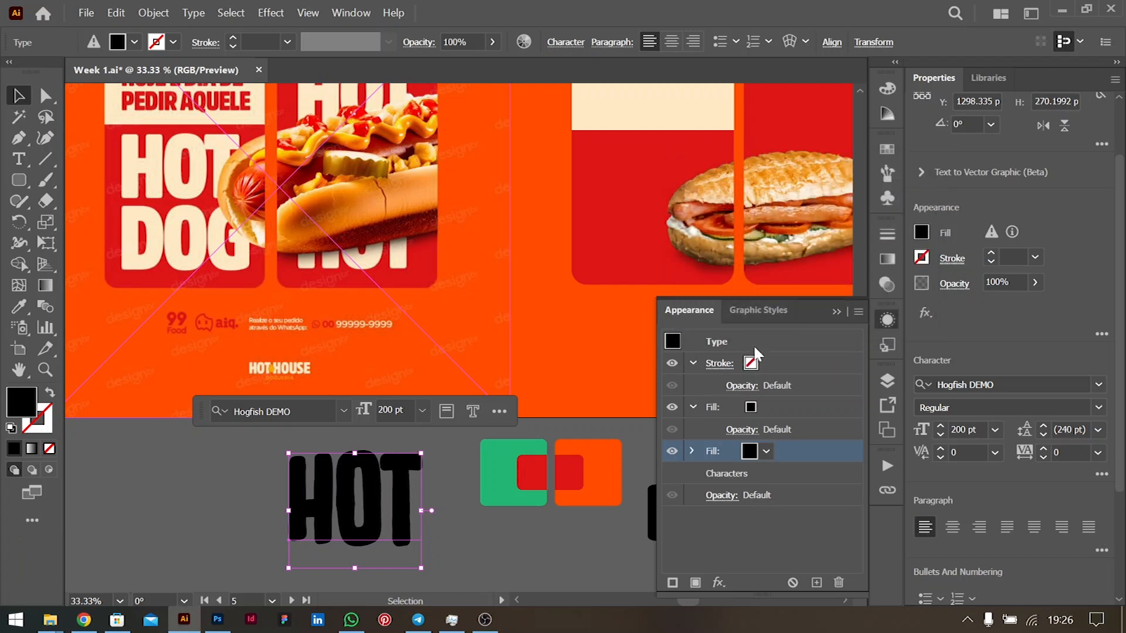
- Reselect HOT and look over the Object menu's expand commands without applying them
left_click(438, 519)
left_click(397, 493)
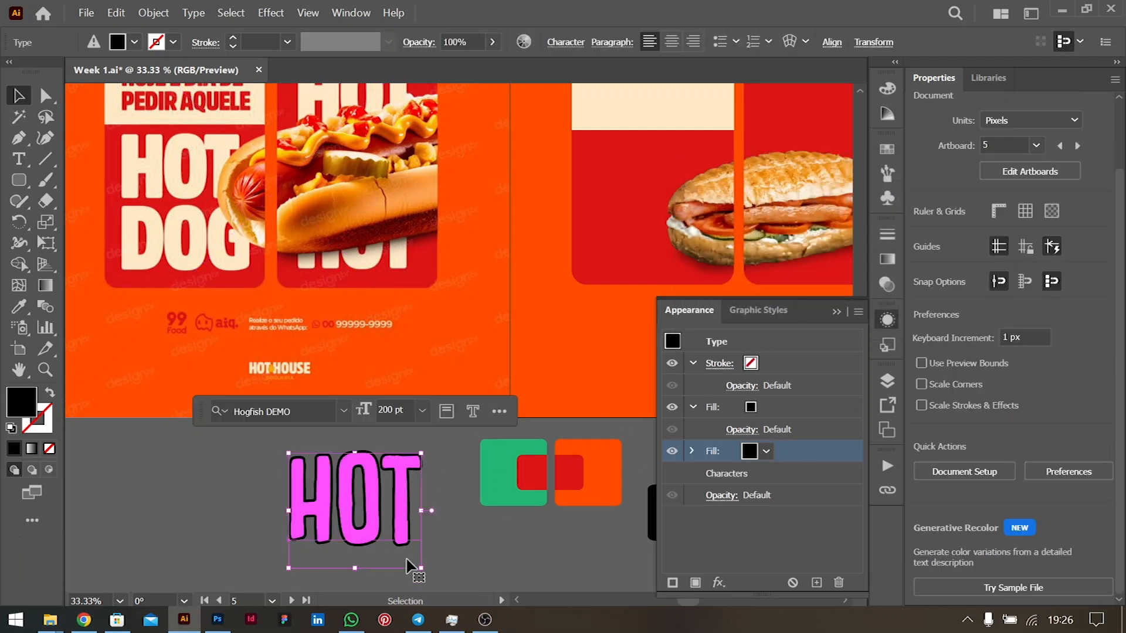
left_click(165, 13)
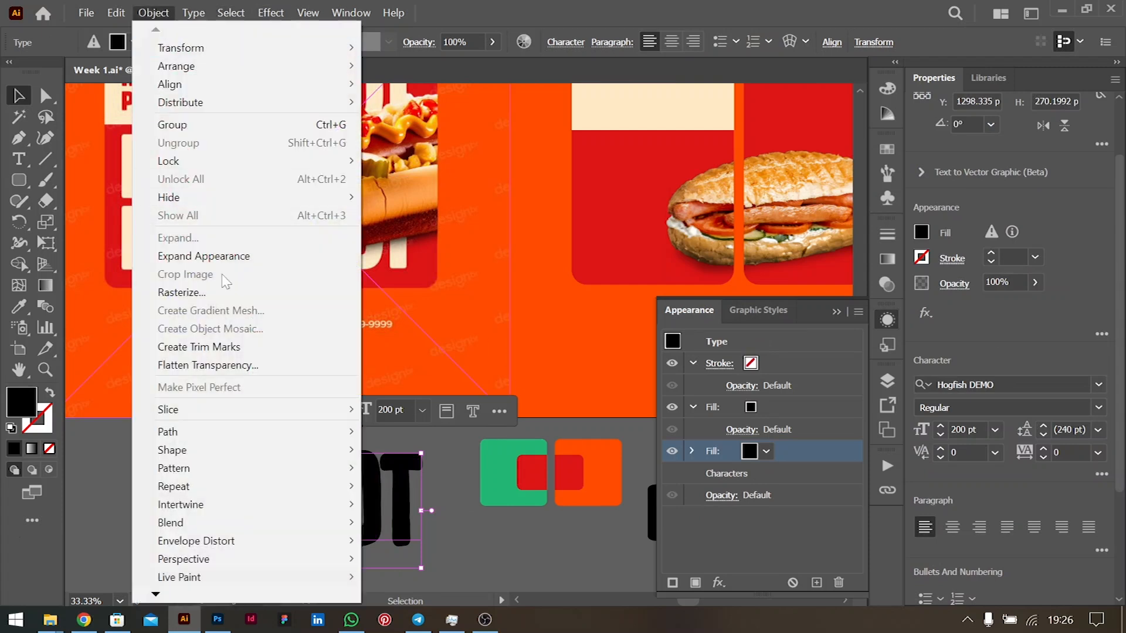
double_click(468, 527)
left_click(386, 496)
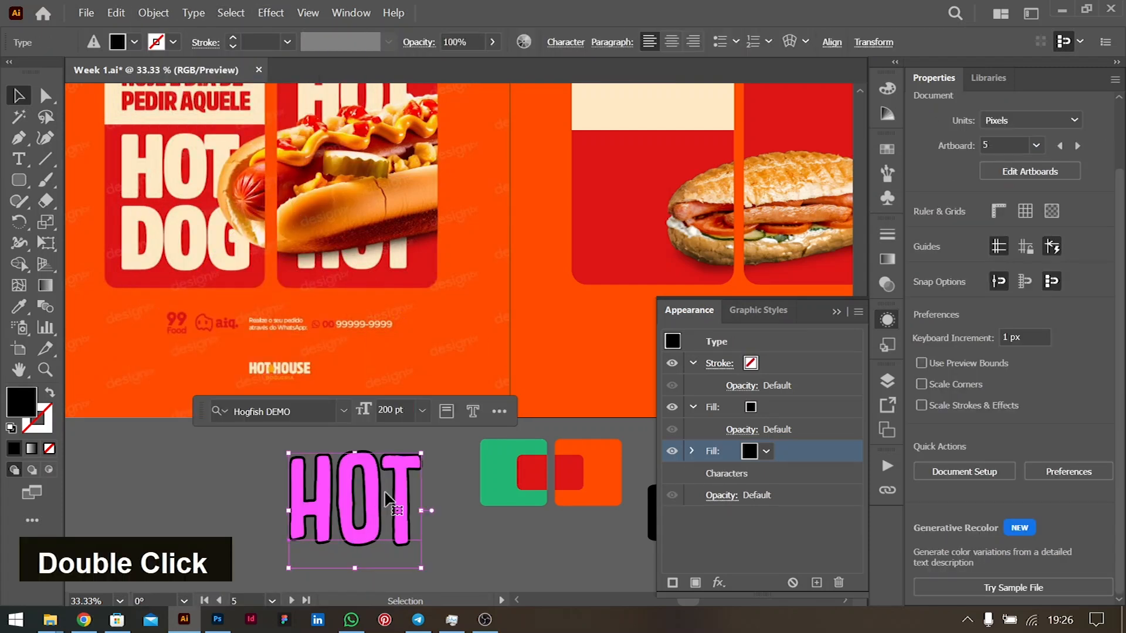
- Close the Object menu without expanding and drag the outlined HOT onto the poster's left red panel
left_click(154, 14)
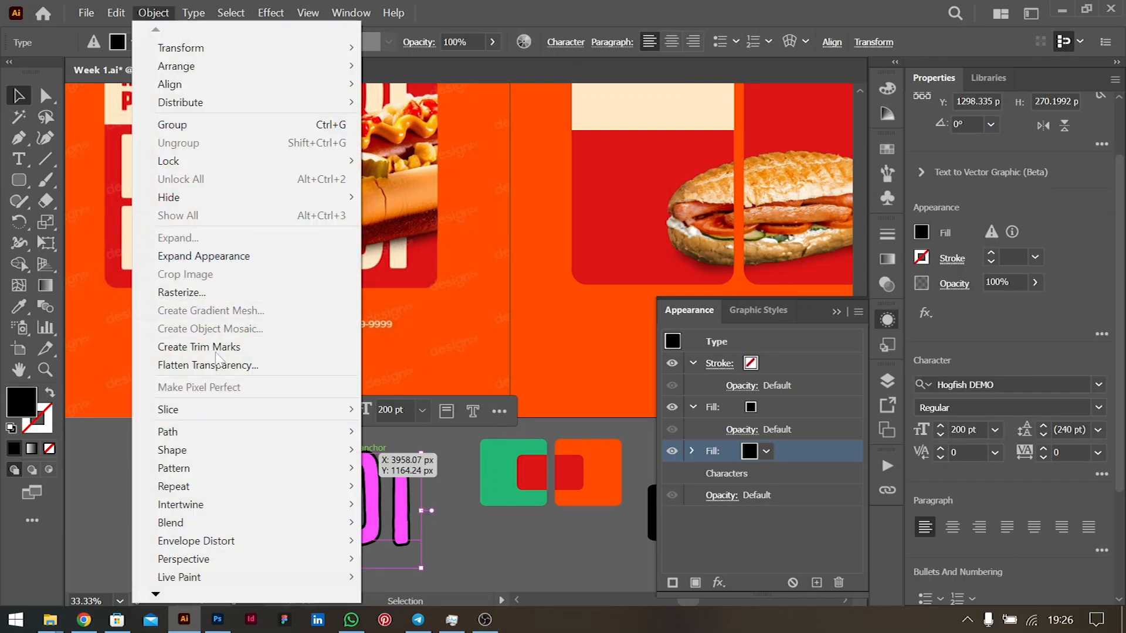
left_click(469, 538)
scroll(359, 460, "right", 3)
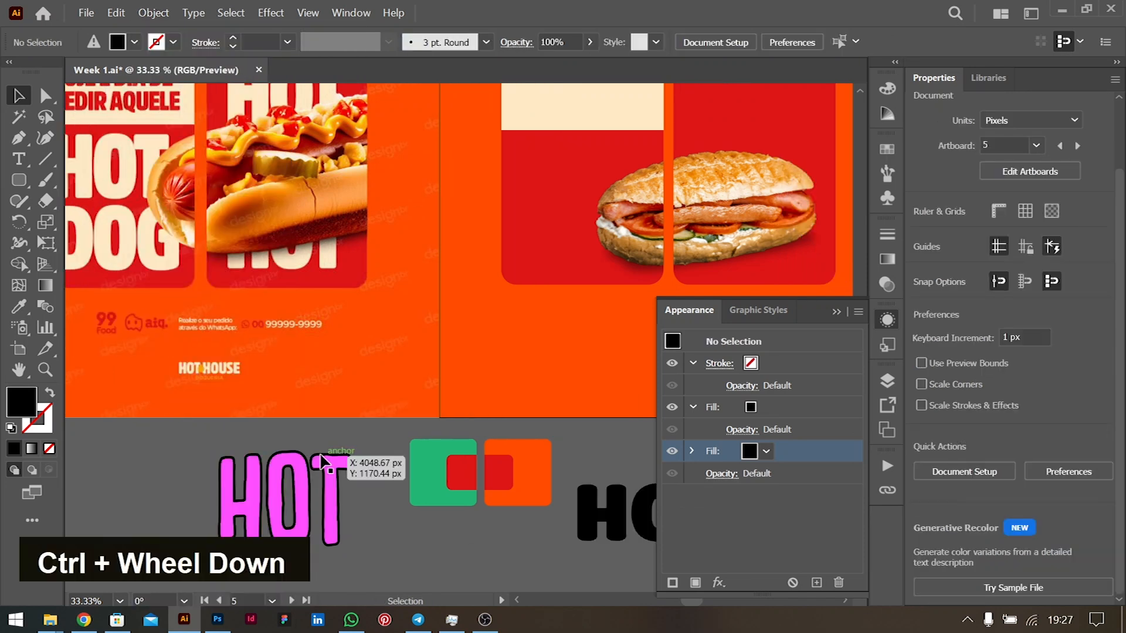
left_click_drag(304, 469, 587, 209)
scroll(510, 250, "down", 1)
scroll(509, 249, "up", 3)
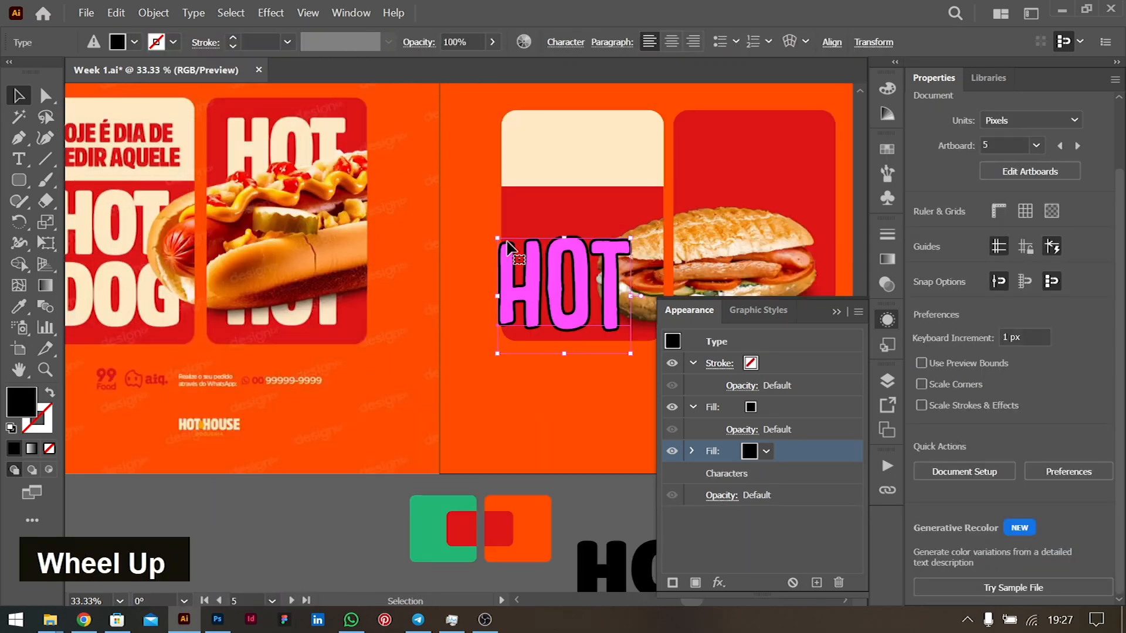
scroll(516, 245, "up", 1)
scroll(522, 243, "left", 2)
left_click_drag(598, 292, 611, 227)
- Add a second line reading 'DOG' below 'HOT' in the headline
double_click(611, 227)
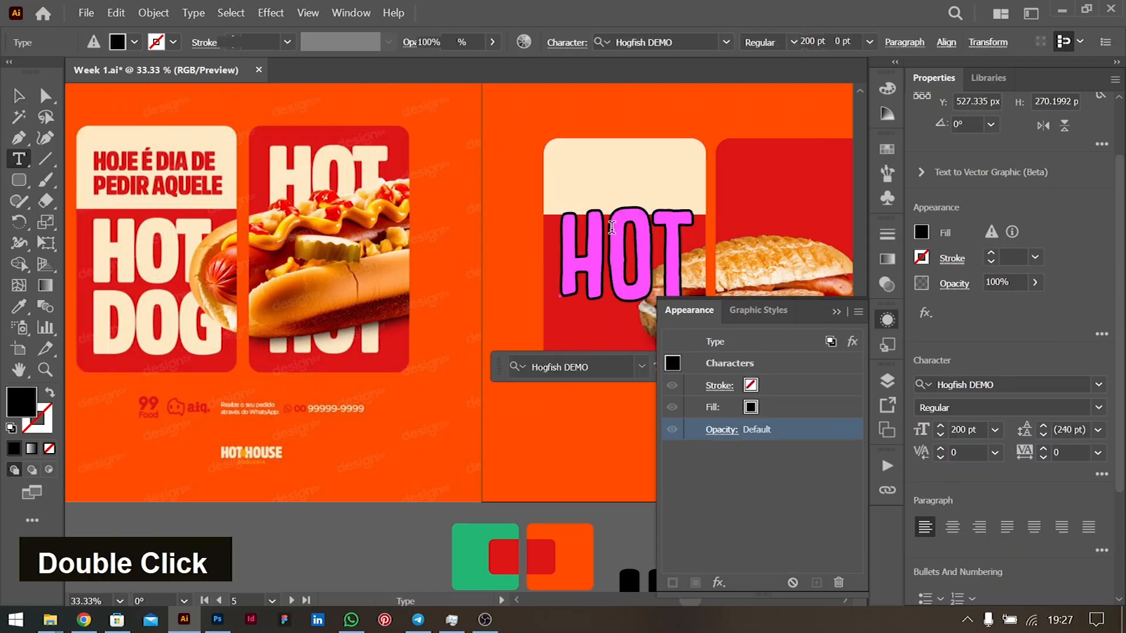
key("Down")
key("Down")
key("Down")
key("Return")
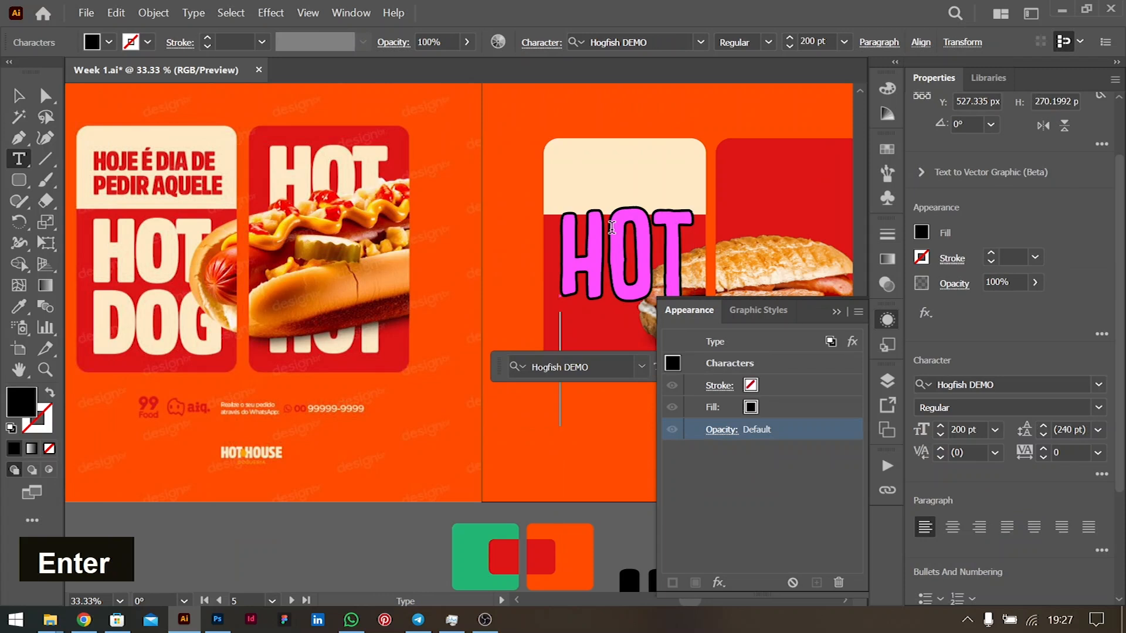
key("Caps_Lock")
key("Caps_Lock")
type("DOG")
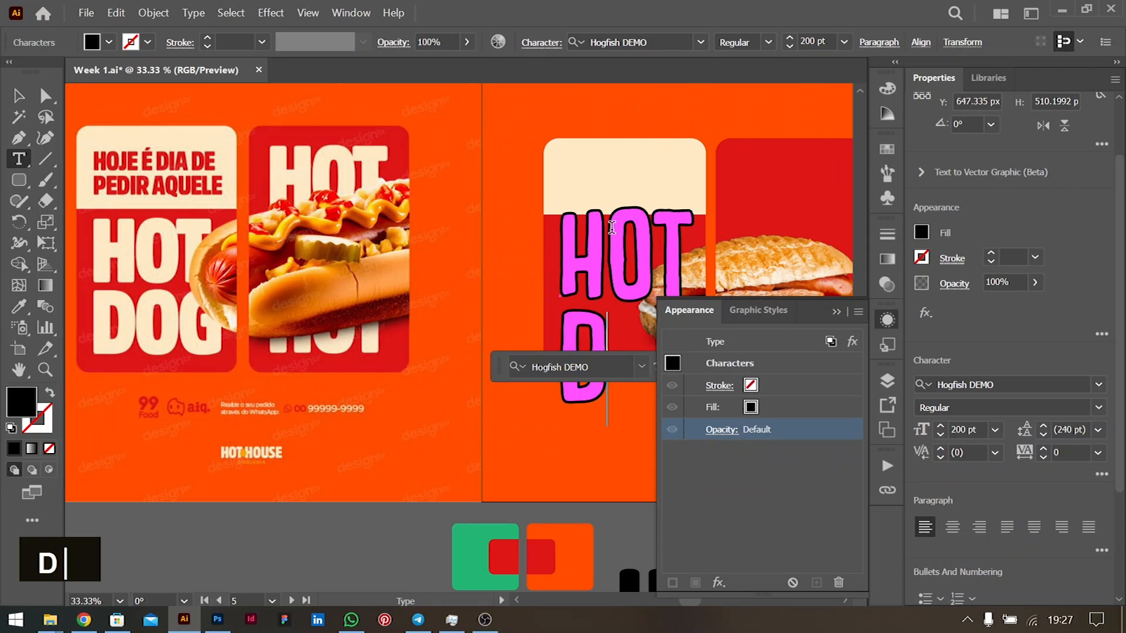
- Centre-align the HOT DOG lines, scale them to about 141 pt, and move them onto the left red panel
key("ctrl+a")
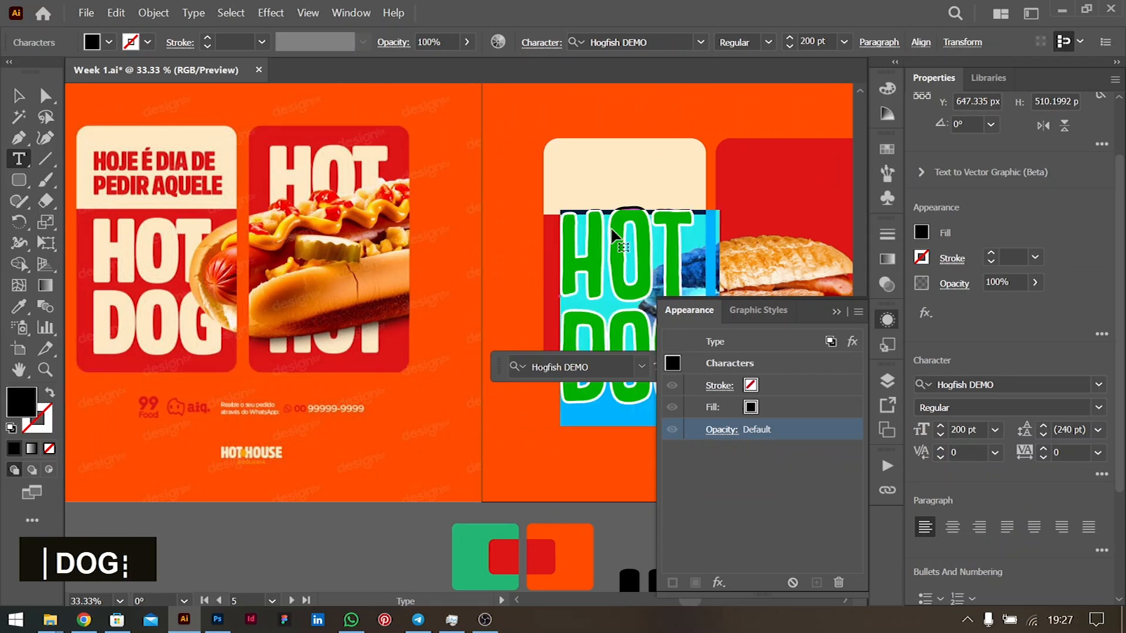
key("ctrl+shift+c")
left_click(19, 95)
scroll(443, 388, "right", 3)
left_click_drag(489, 209, 554, 258)
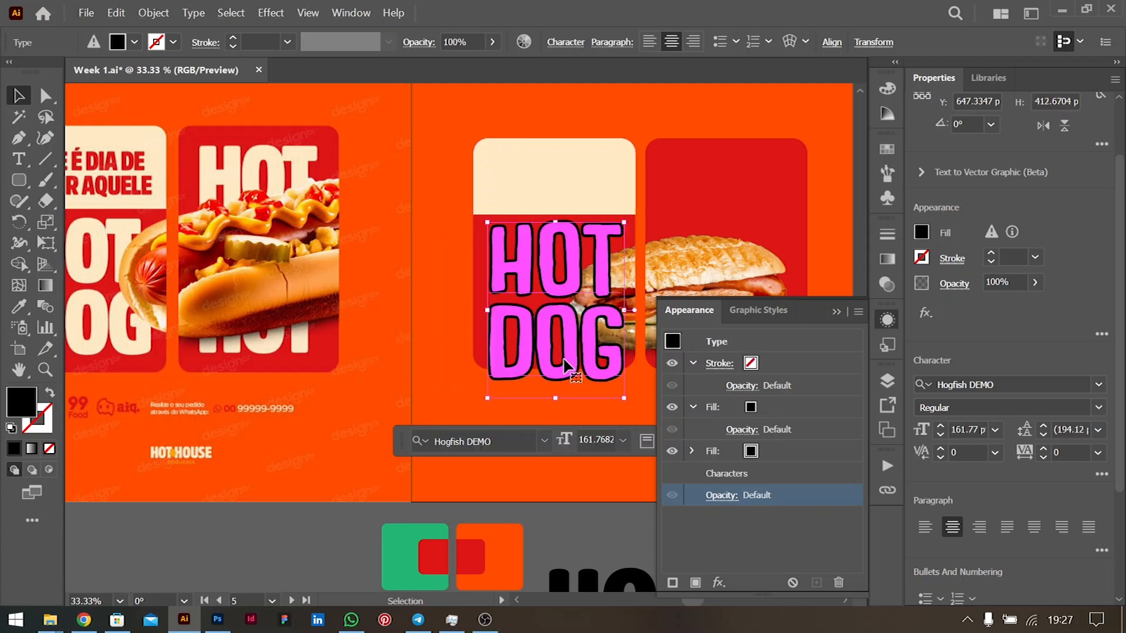
left_click_drag(553, 397, 554, 375)
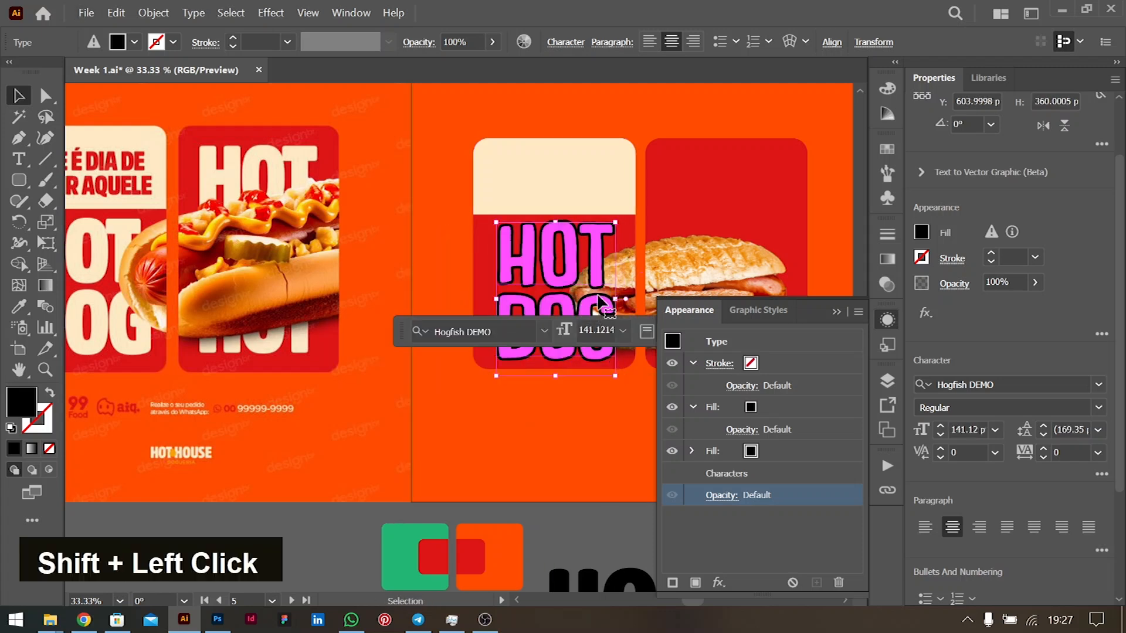
left_click_drag(618, 302, 619, 302)
left_click_drag(571, 255, 566, 255)
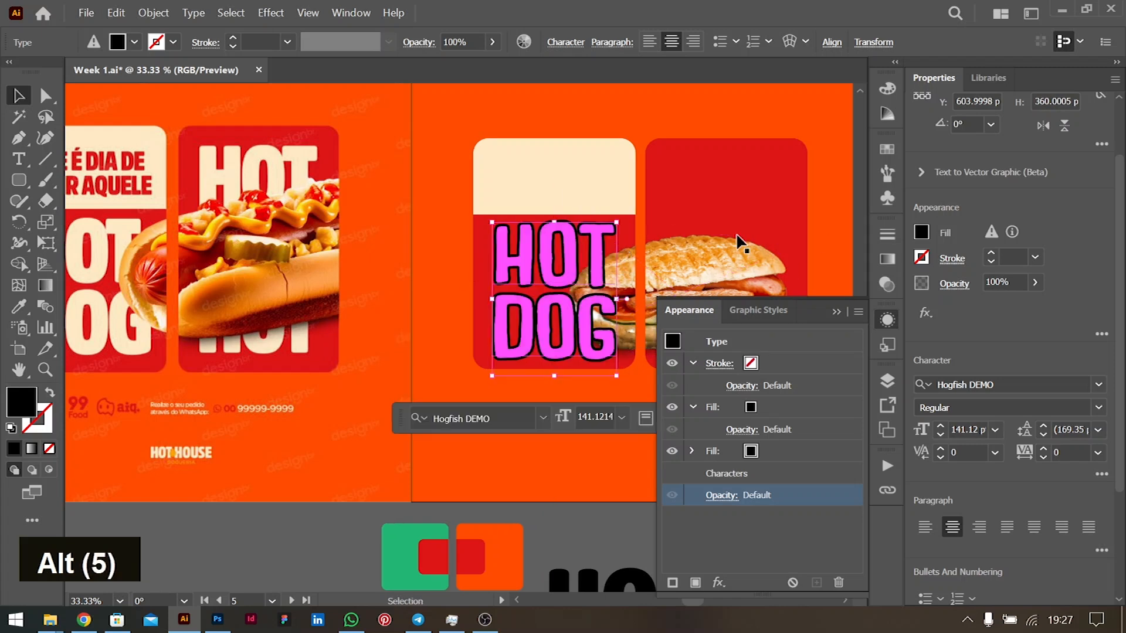
- Set the headline's first fill layer to White in the Appearance panel
left_click(921, 233)
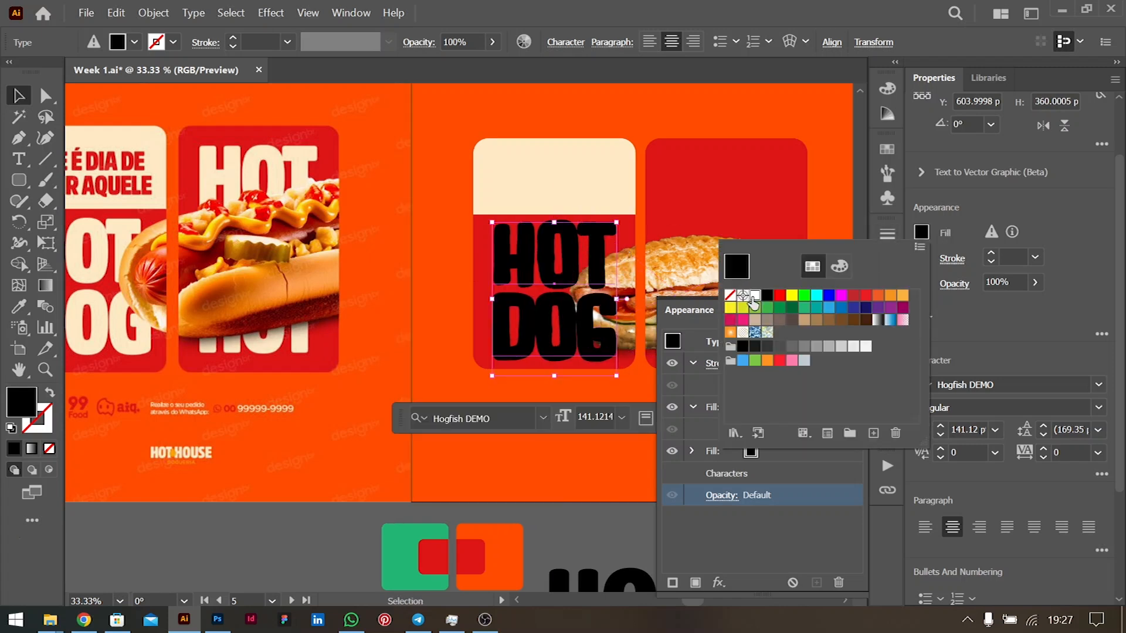
left_click(753, 298)
key("ctrl+z")
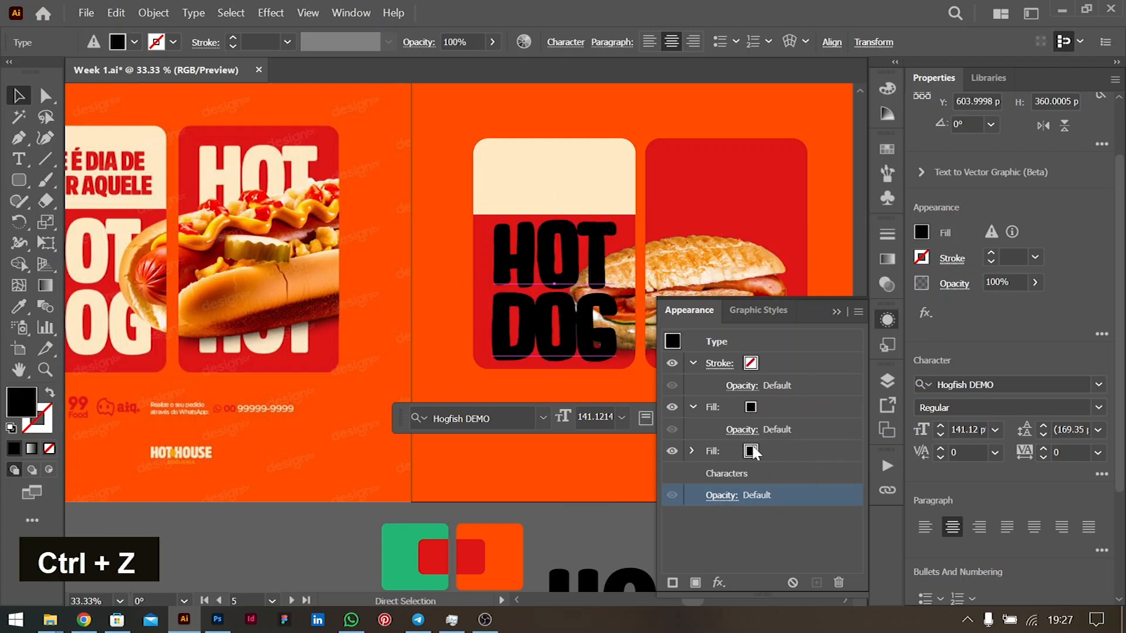
double_click(921, 233)
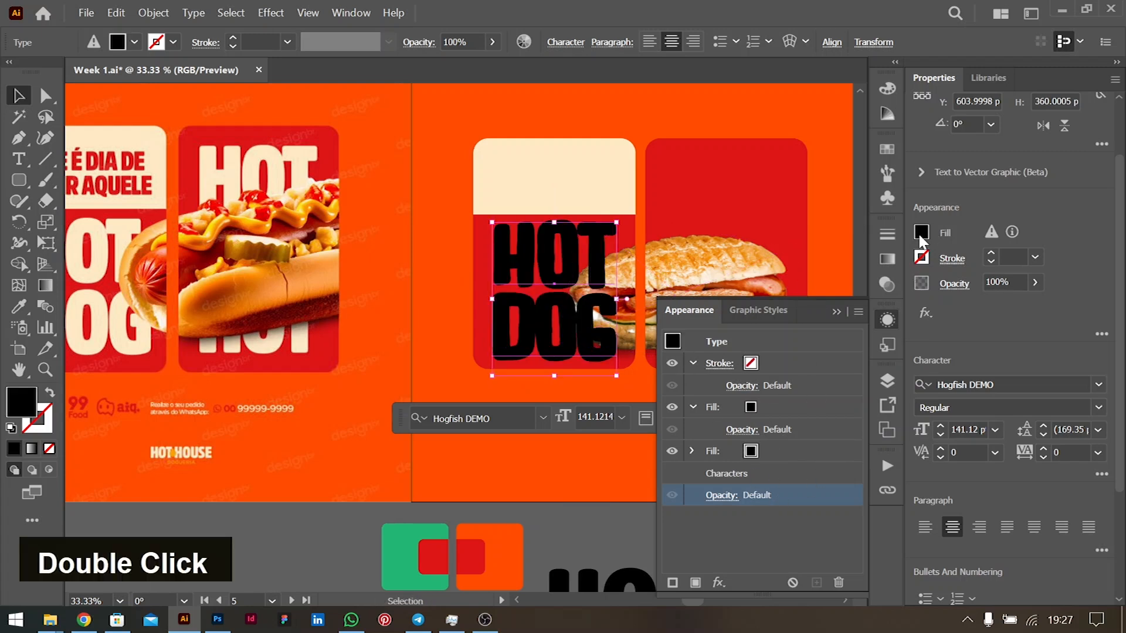
left_click(755, 298)
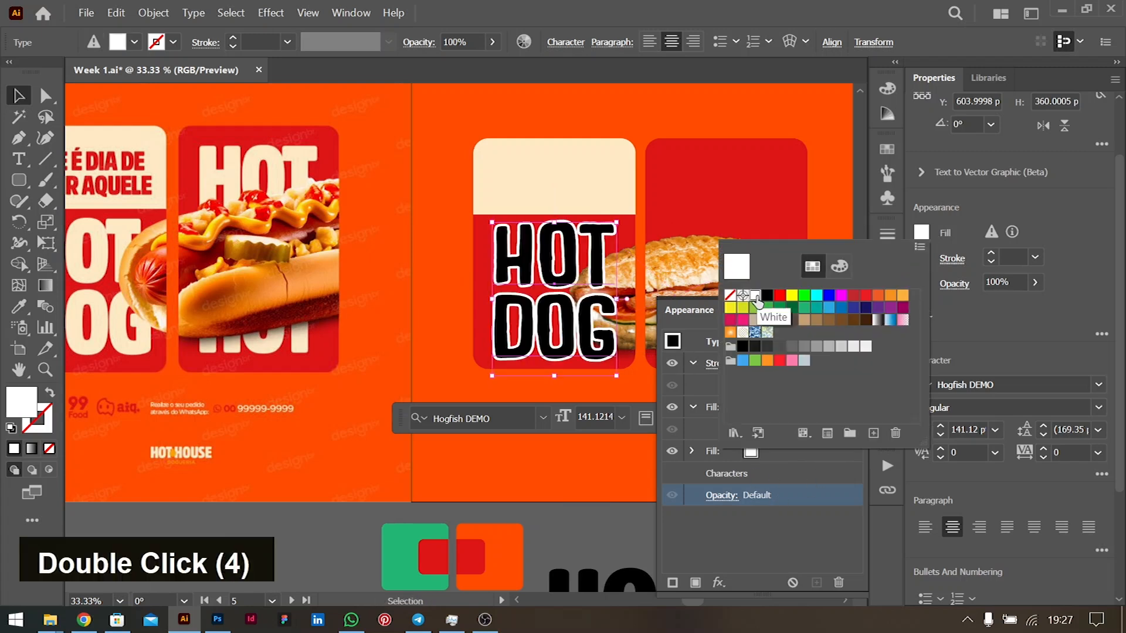
key("ctrl+z")
key("ctrl+z")
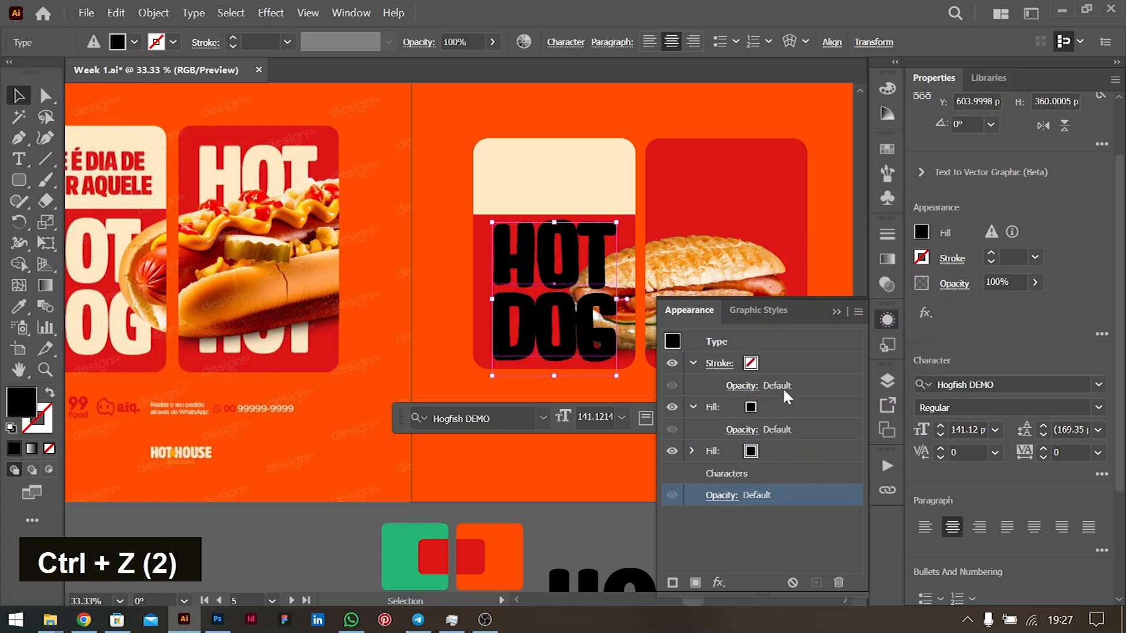
left_click(777, 409)
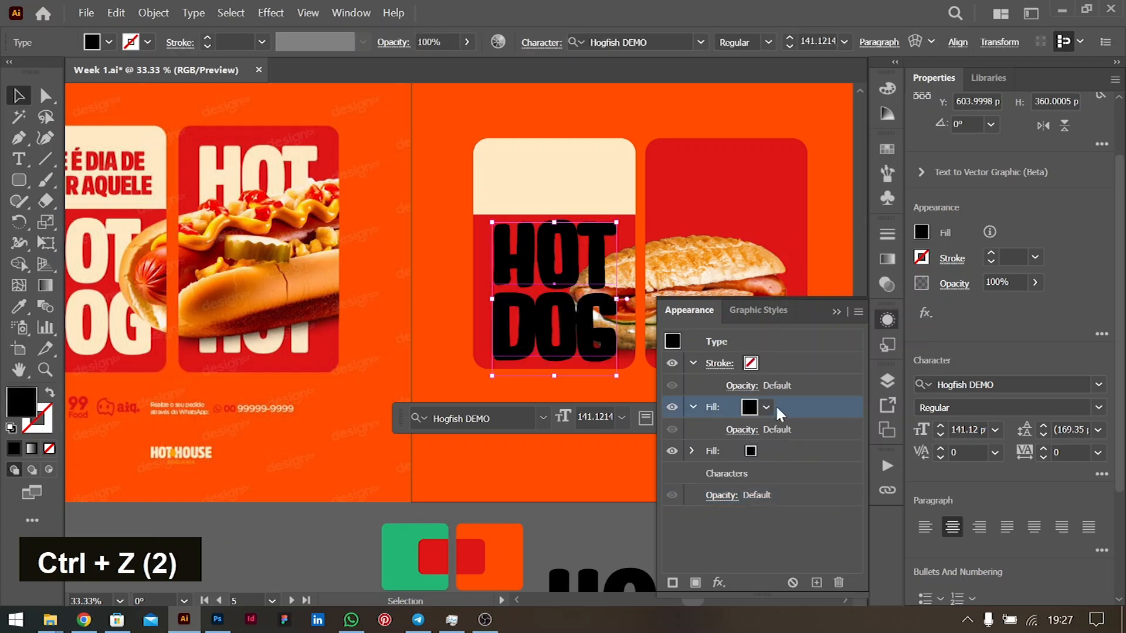
left_click(919, 232)
left_click(755, 296)
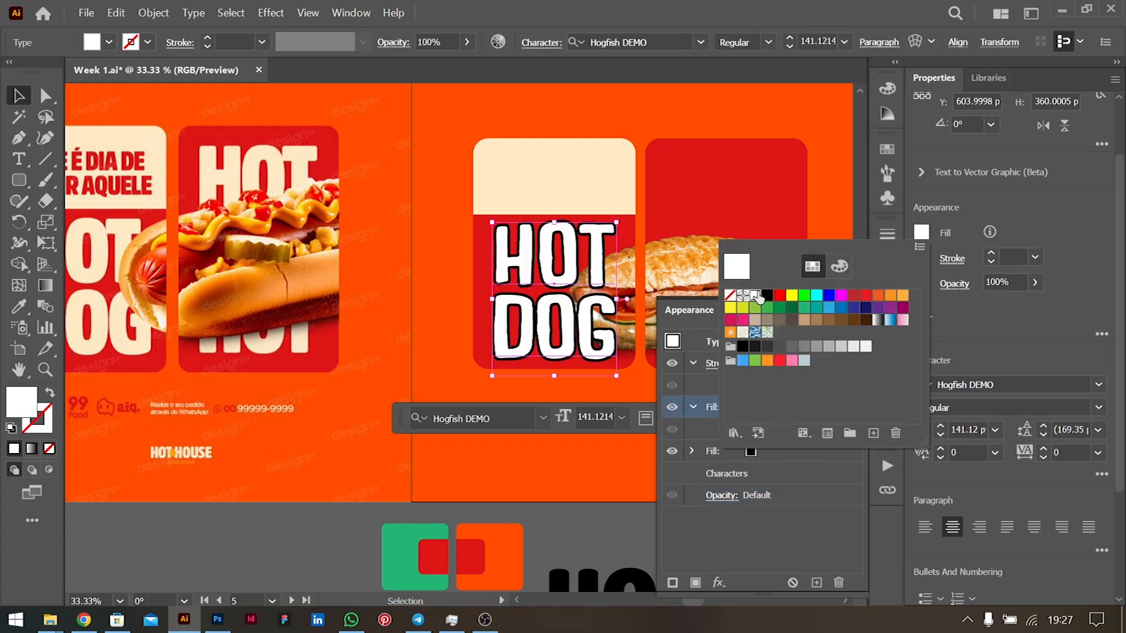
- Set the second fill layer to White as well, then check the solid white headline
left_click(761, 447)
left_click(764, 451)
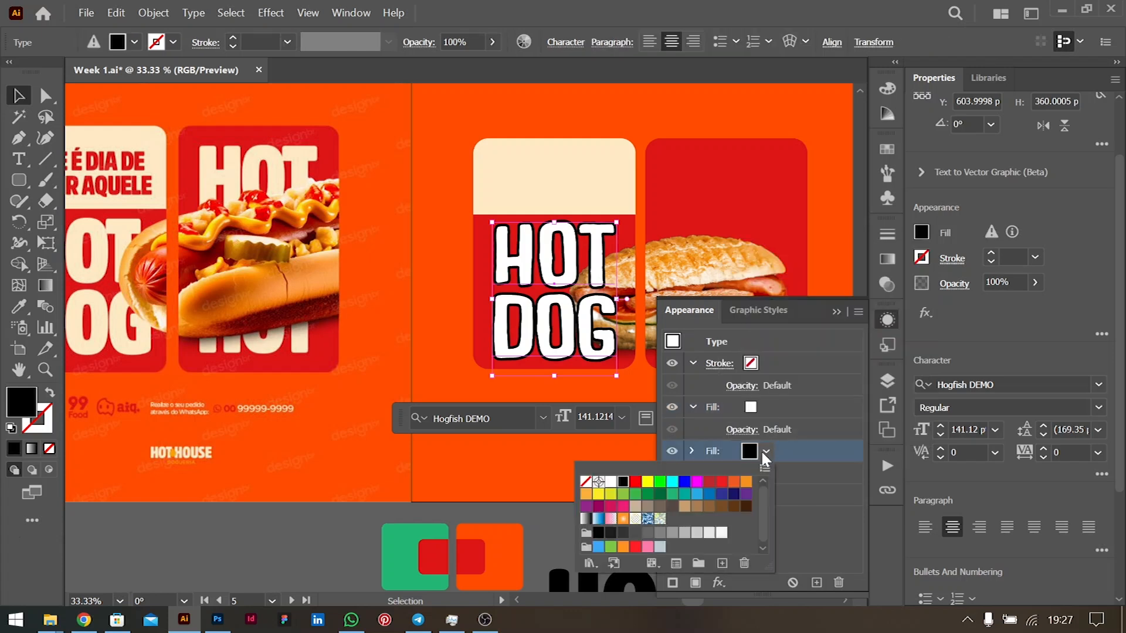
left_click(611, 484)
left_click(831, 507)
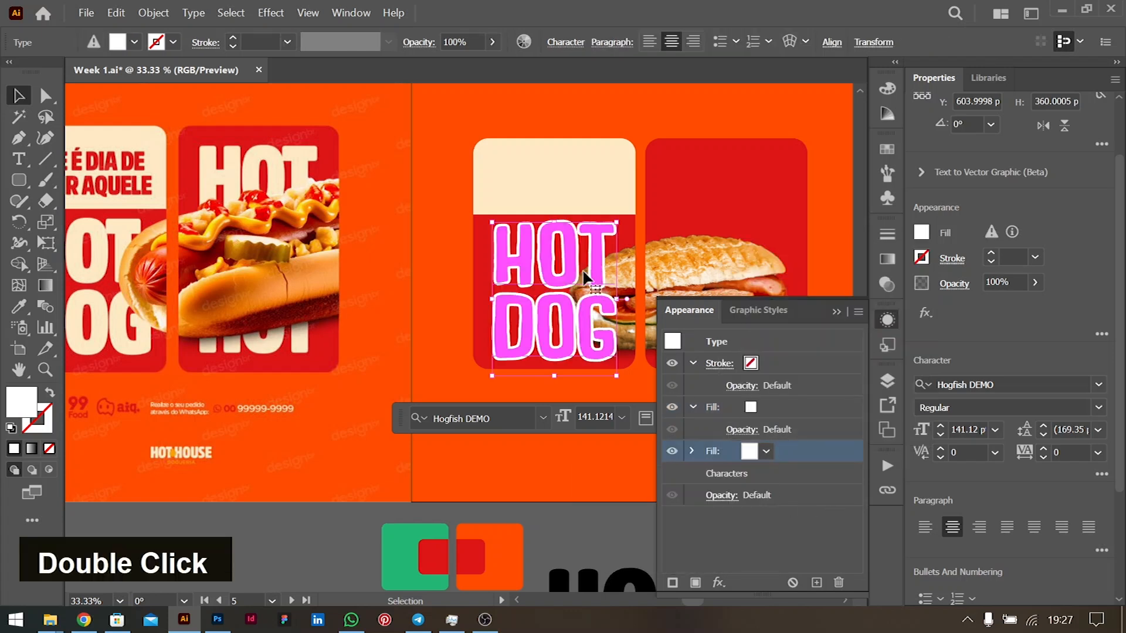
left_click(330, 534)
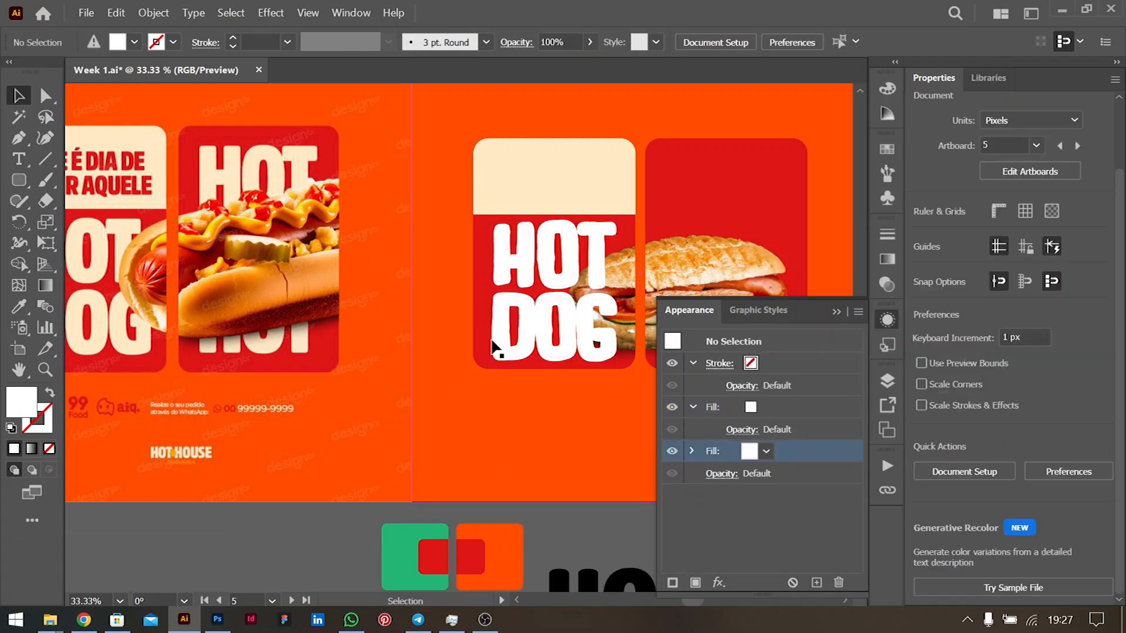
left_click(541, 320)
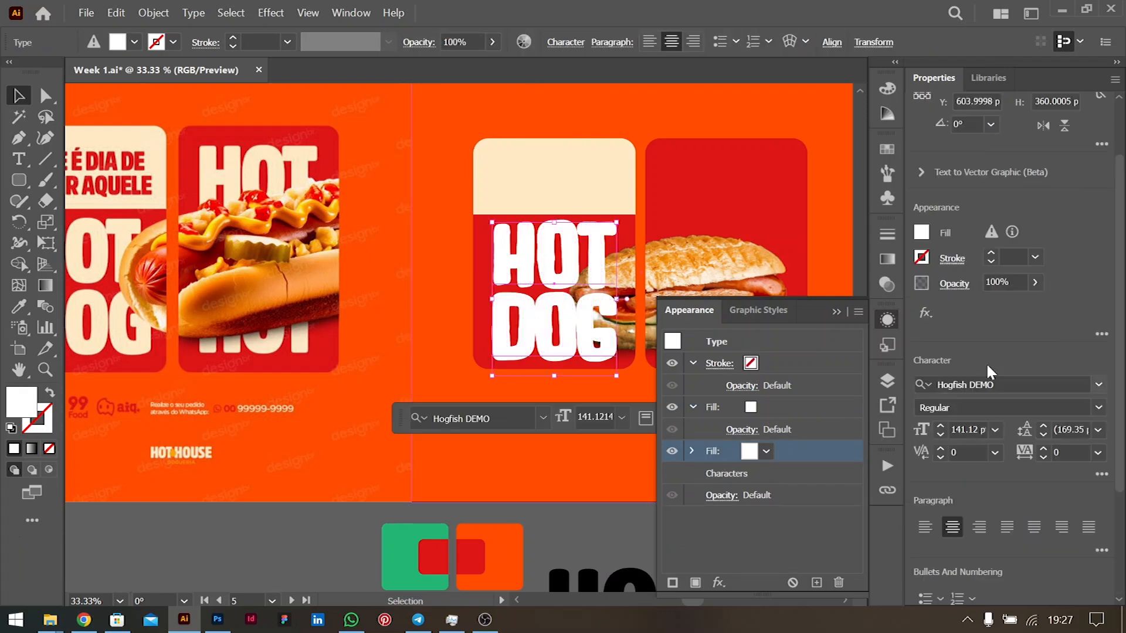
- Lower the third fill's Offset Path effect from 6 px to 3 px
left_click(691, 451)
left_click(752, 476)
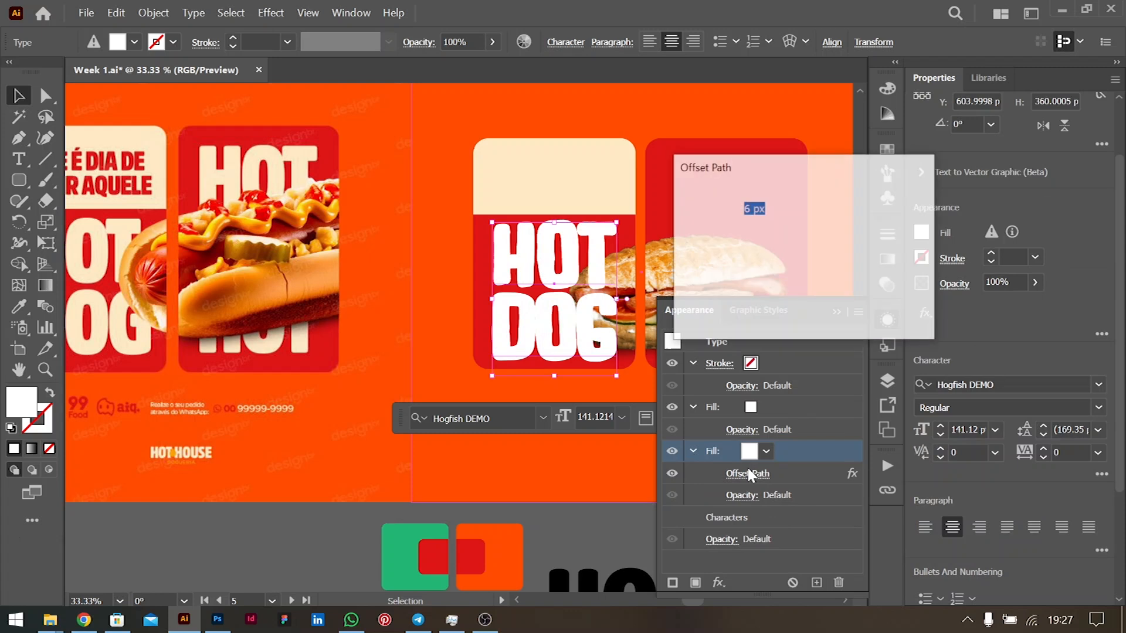
key("Down")
key("Down")
key("Down")
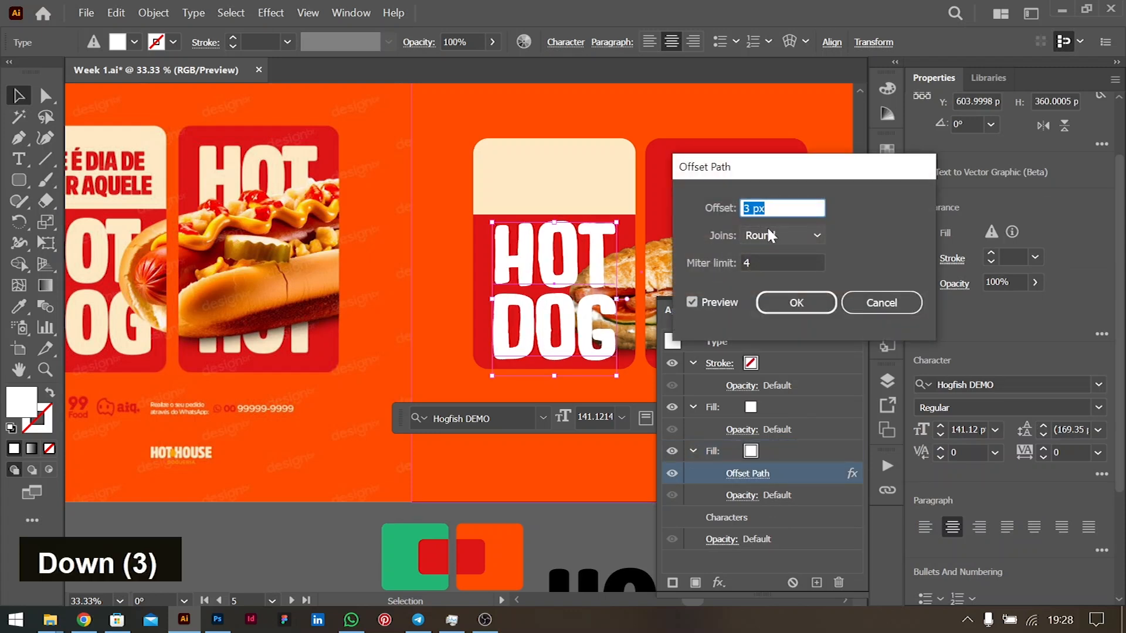
left_click(796, 302)
double_click(597, 265)
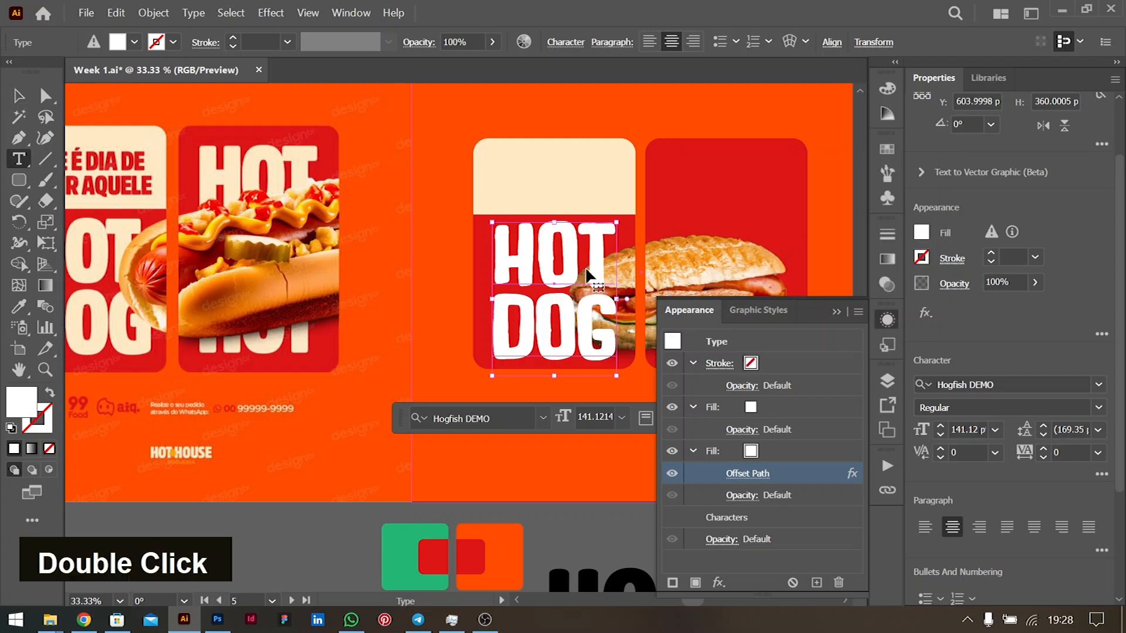
- Tighten the kerning of the O–T, H–O and O–G letter pairs in HOT DOG
key("alt+Left")
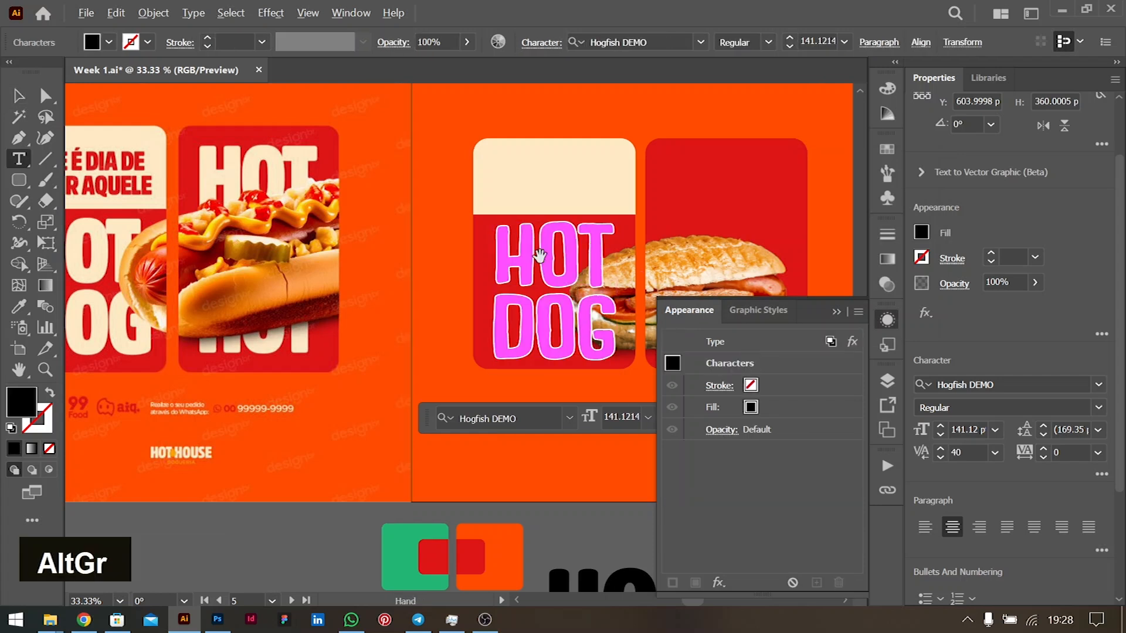
key("alt+Left")
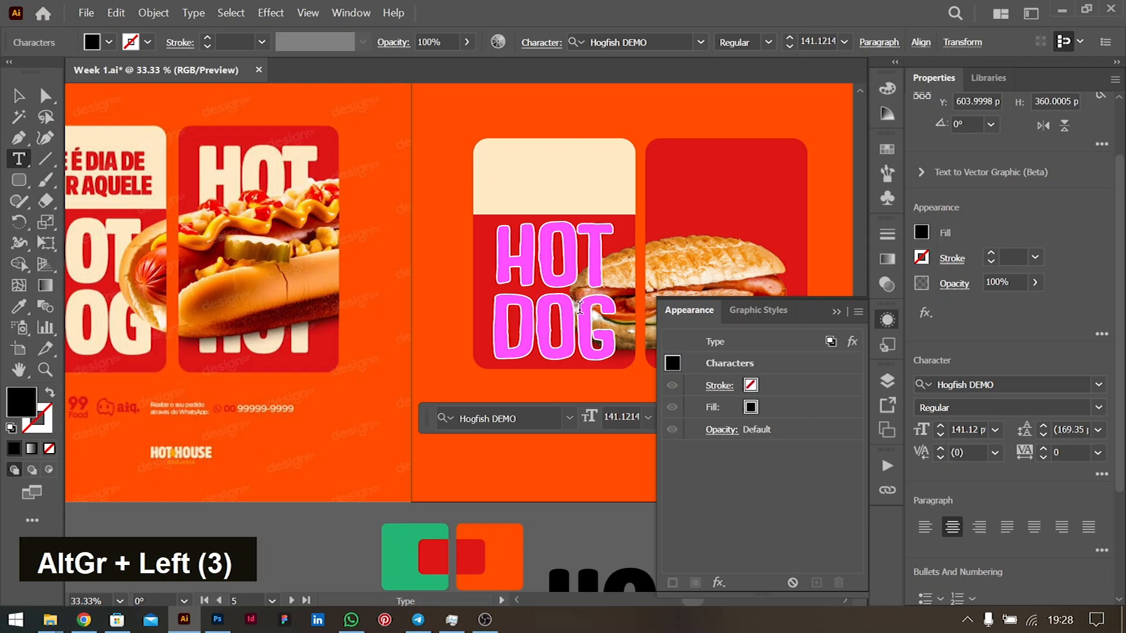
left_click(577, 307)
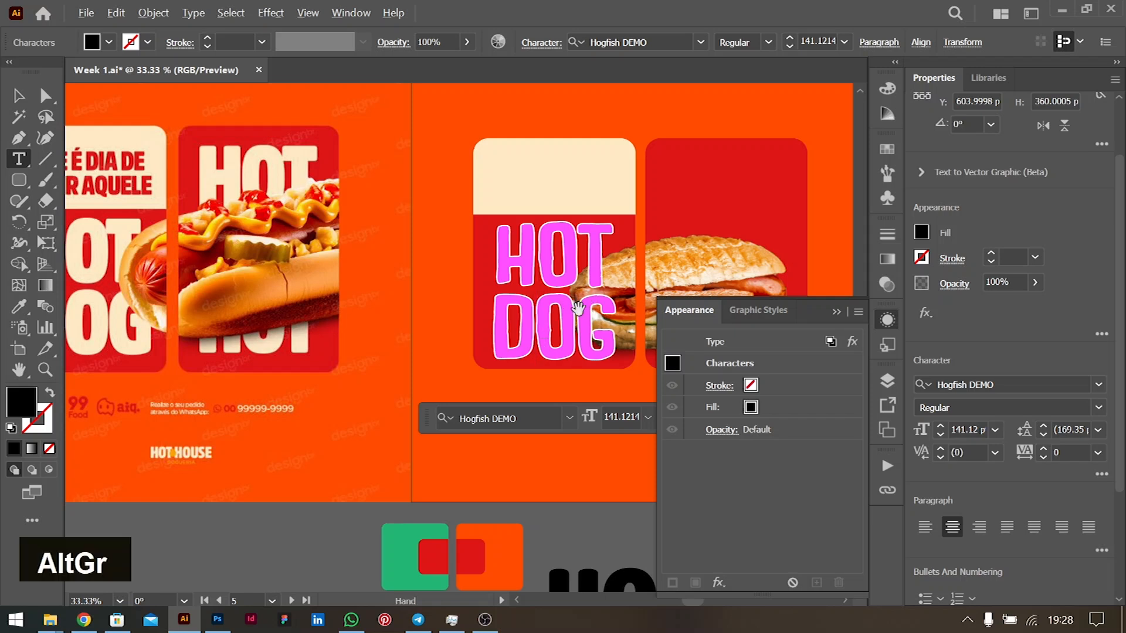
key("alt+Left")
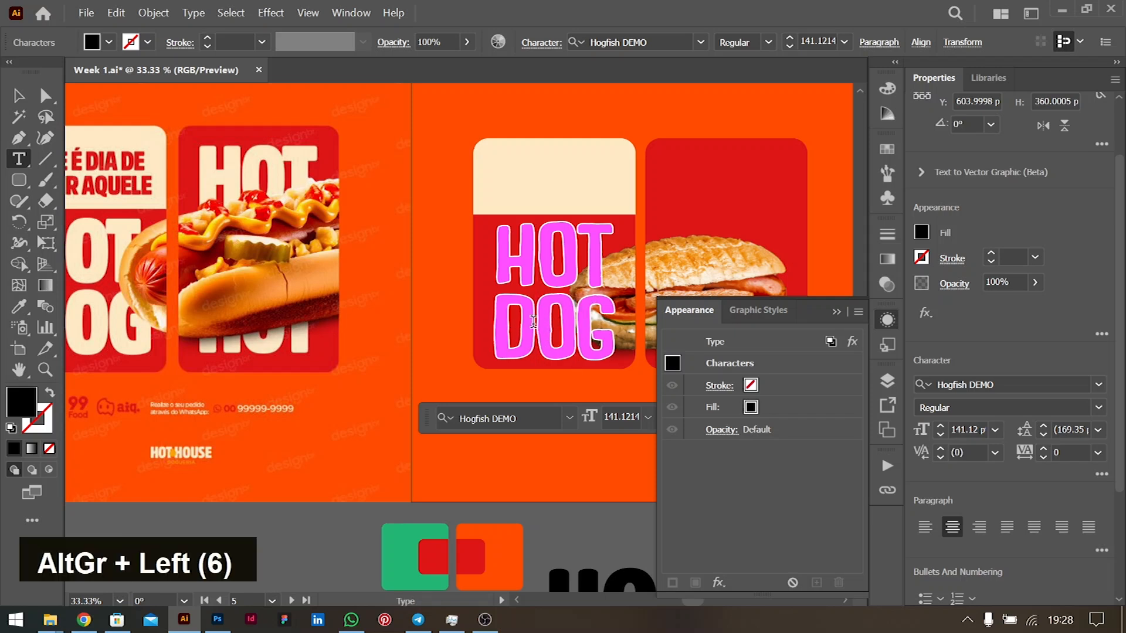
key("alt+Left")
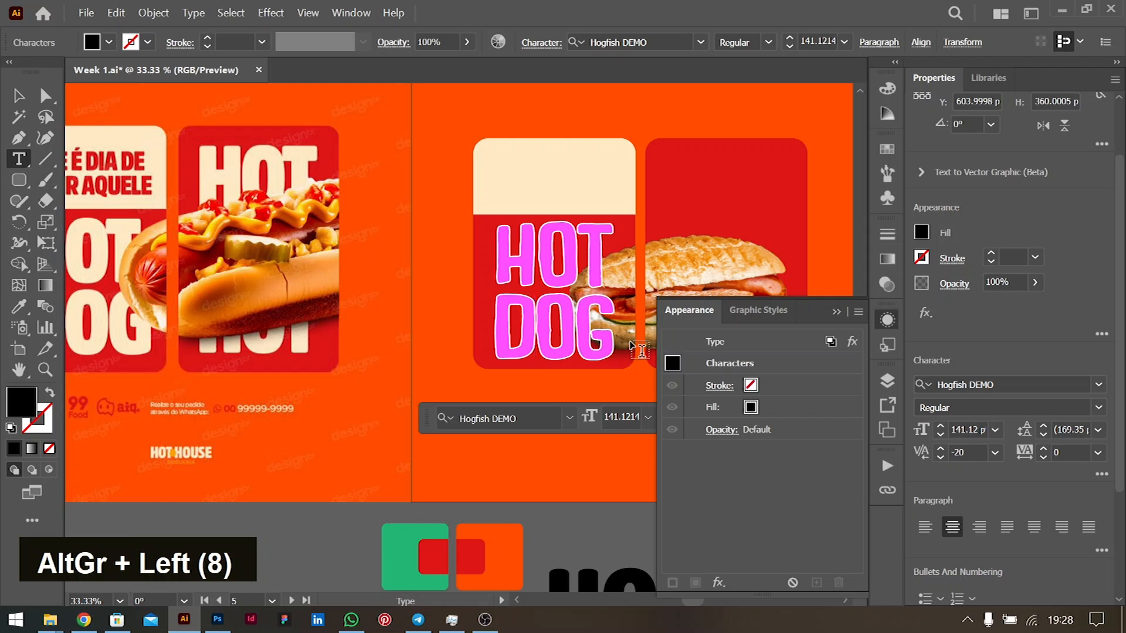
key("ctrl+z")
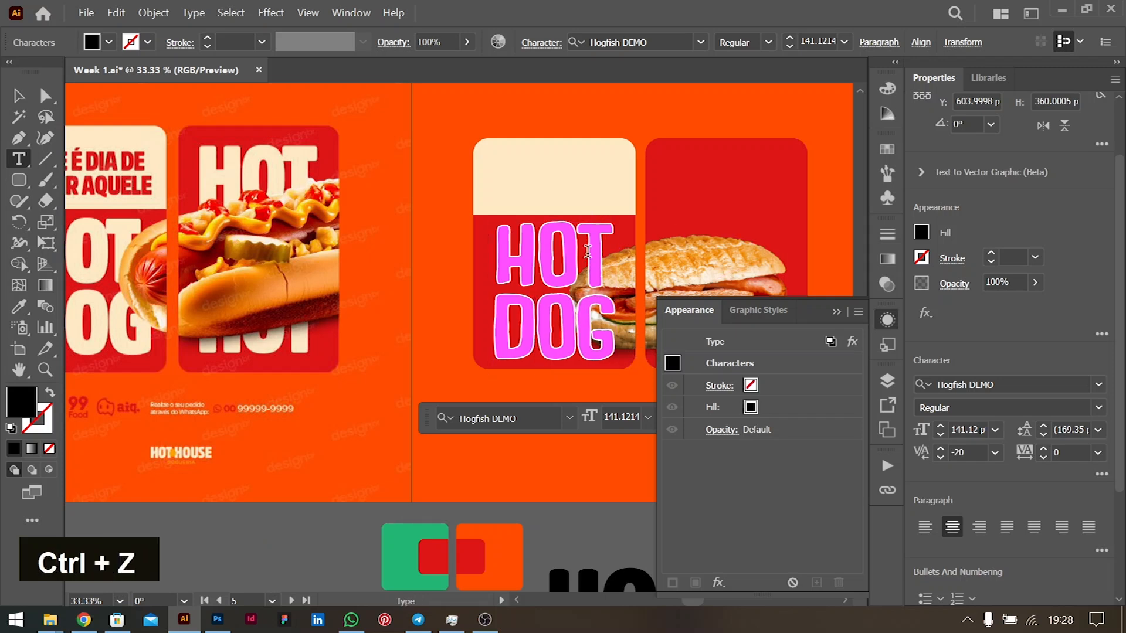
key("alt+Left")
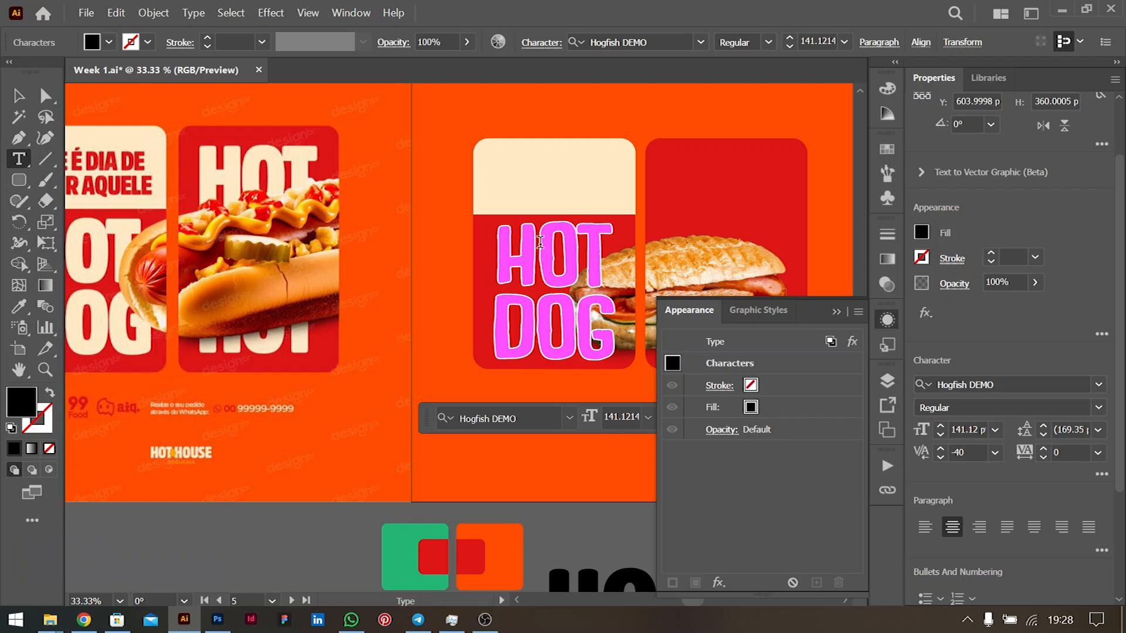
scroll(384, 304, "left", 1)
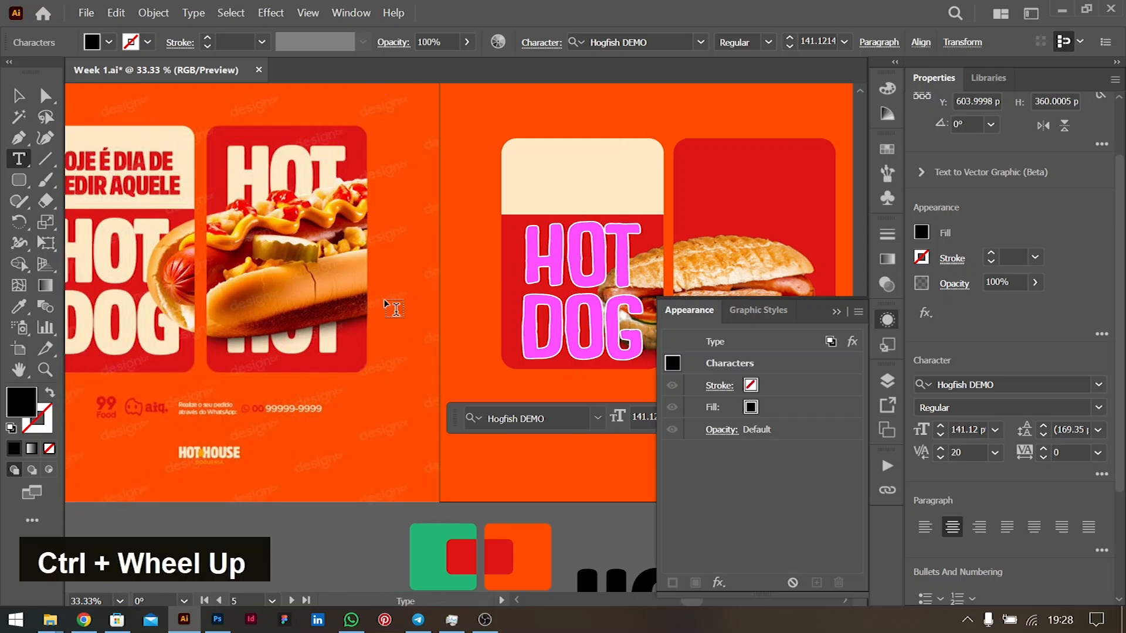
key("alt+Left")
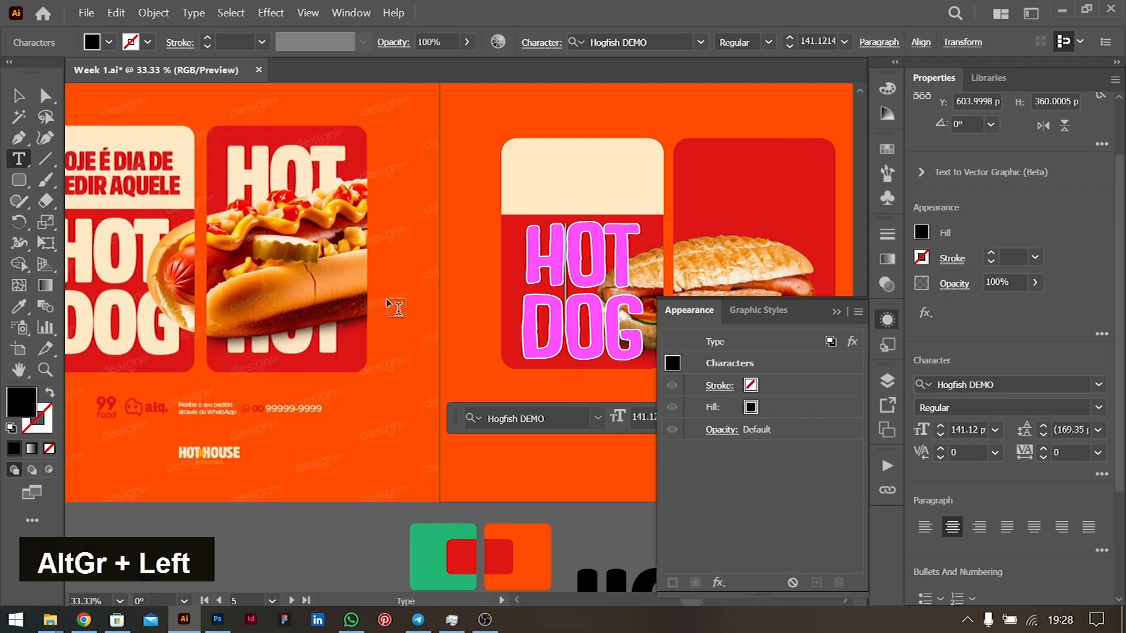
left_click(18, 95)
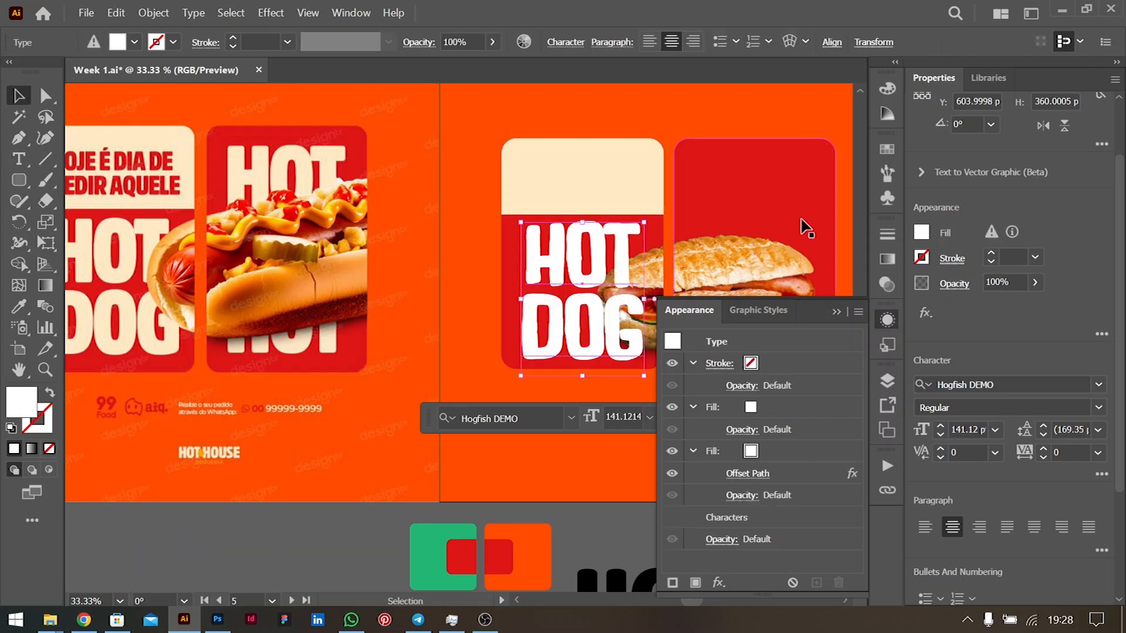
- Alt-drag a duplicate of the headline to the lower left and send the original behind the hot dog photo
key("ctrl+bracketleft")
key("ctrl+bracketleft")
key("ctrl+bracketleft")
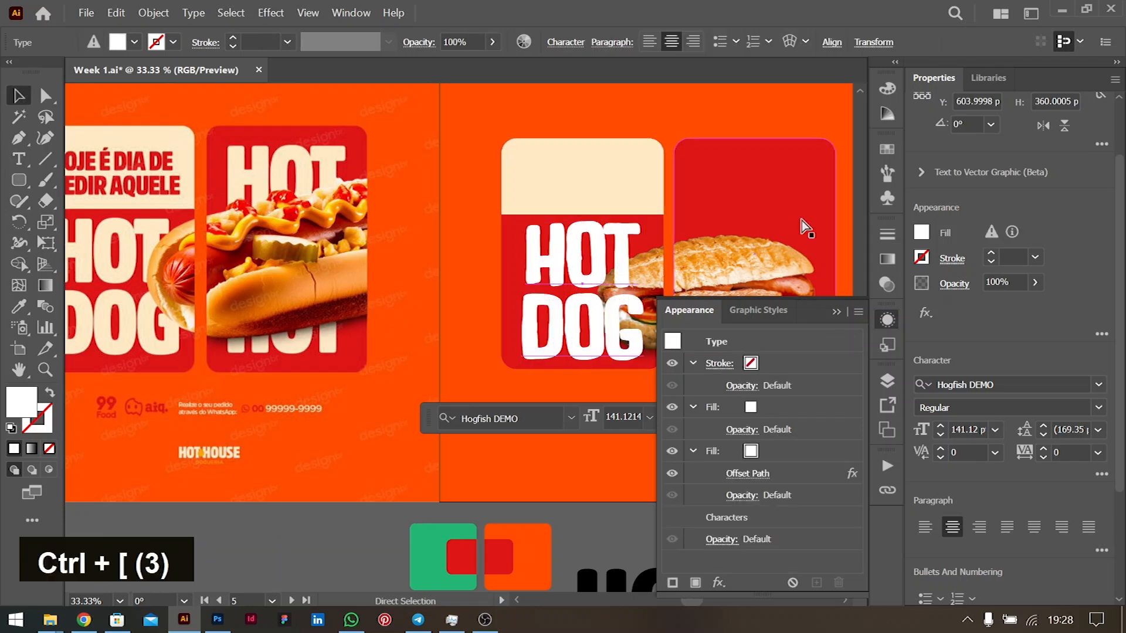
left_click_drag(577, 258, 397, 348)
left_click(572, 248)
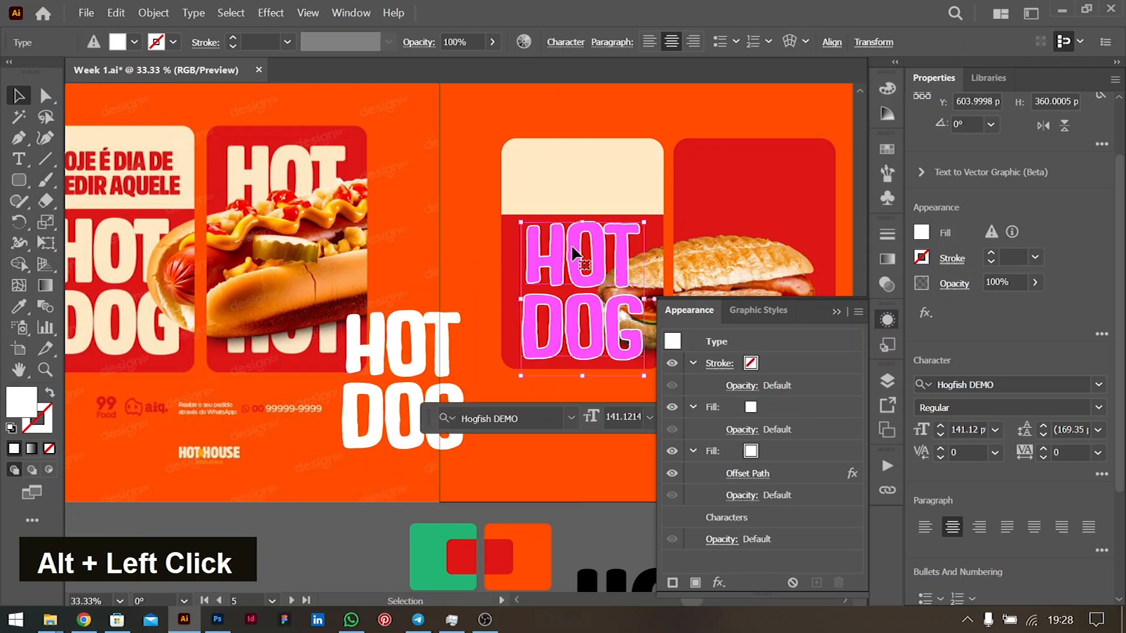
key("ctrl+bracketleft")
key("ctrl+bracketleft")
key("ctrl+bracketleft")
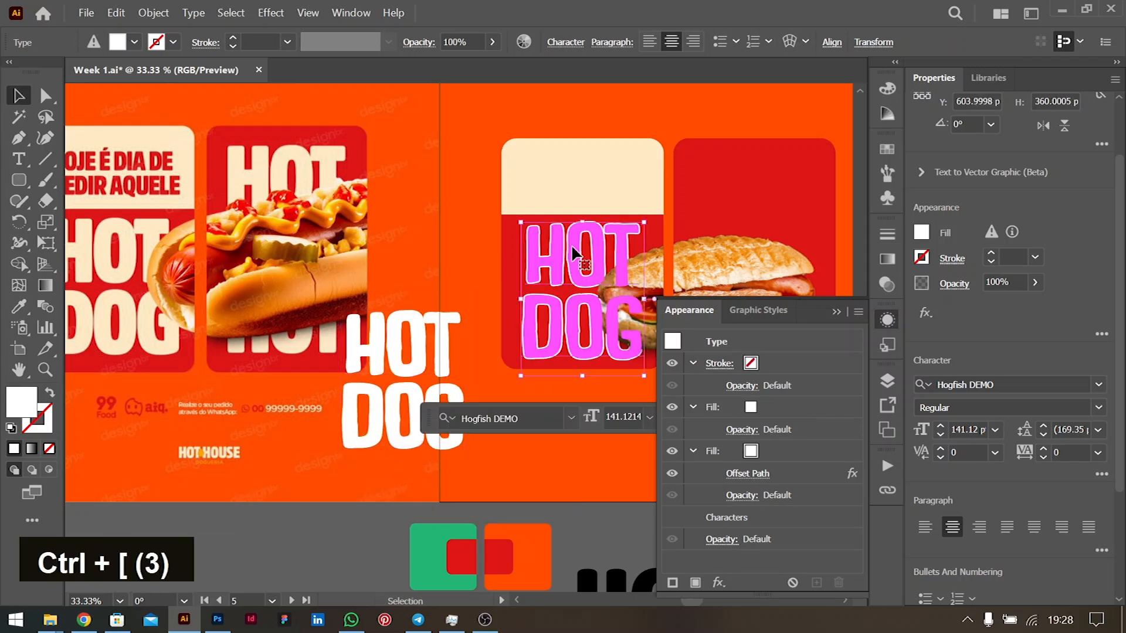
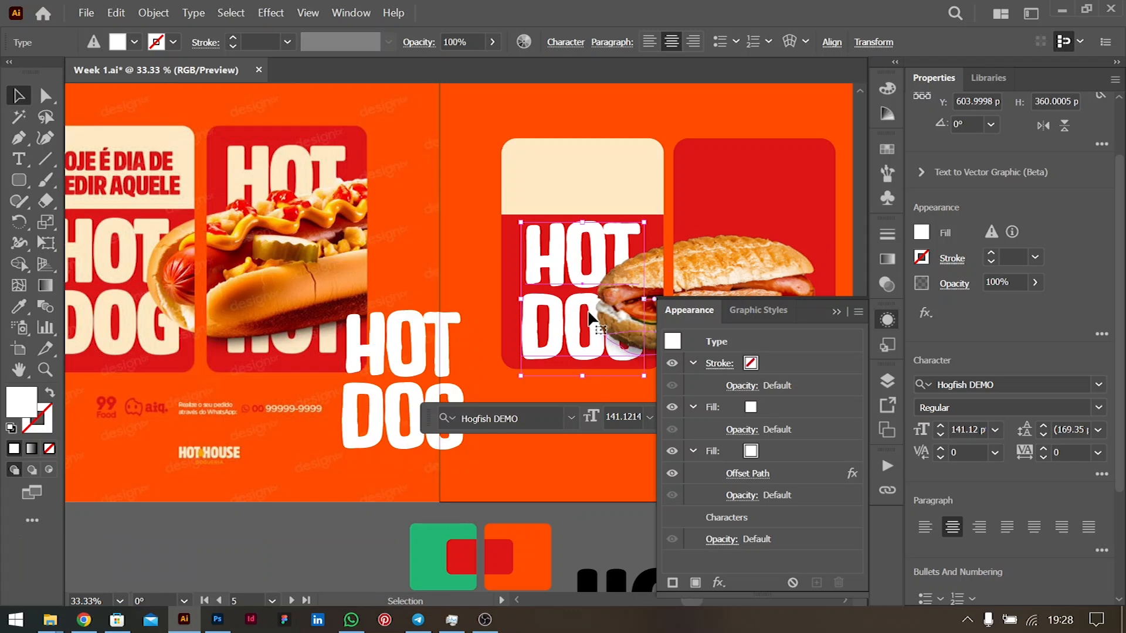
- Move the spare HOT DOG headline copy onto the second design's right red card
scroll(447, 346, "right", 2)
scroll(473, 285, "down", 1)
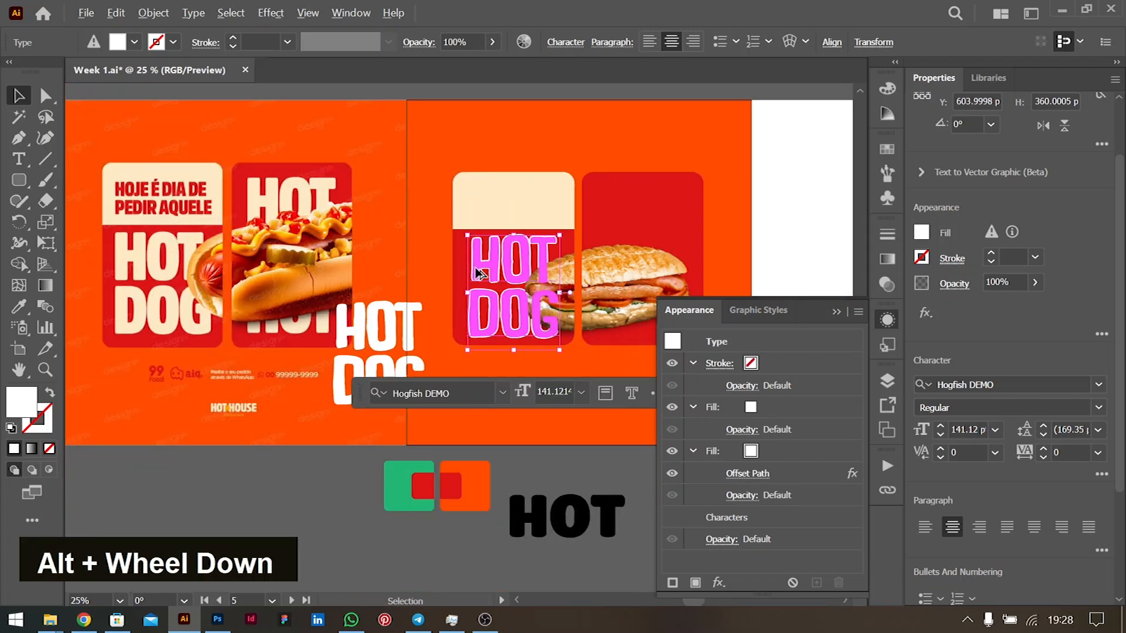
left_click(384, 322)
left_click_drag(373, 331, 639, 212)
- Add a third line 'EAT' below DOG in the right card's headline
double_click(640, 210)
key("ctrl+a")
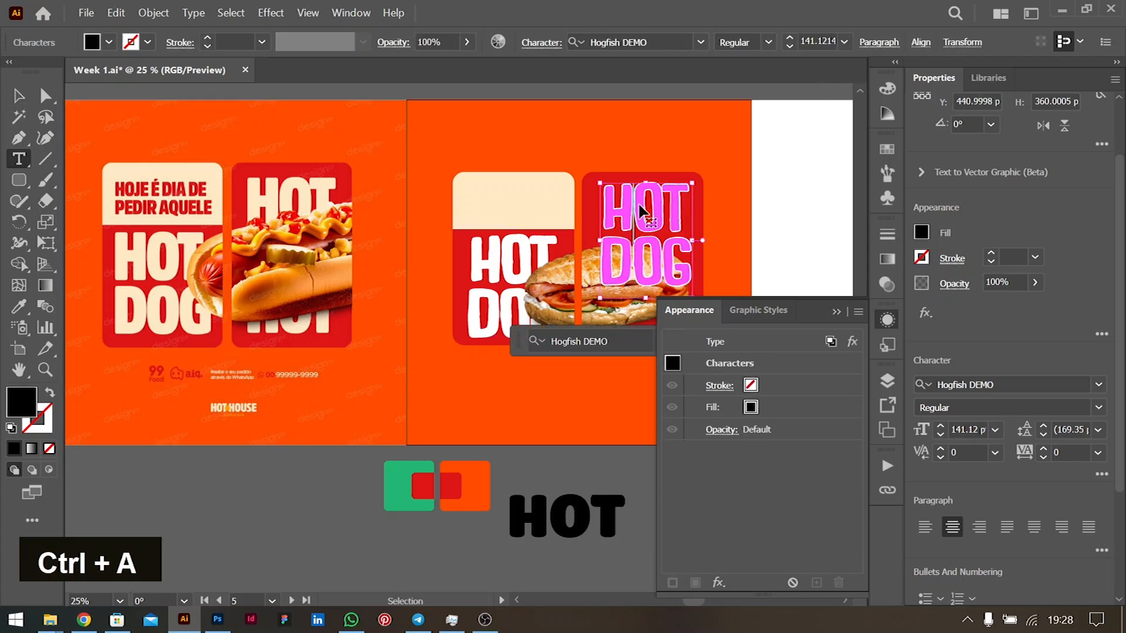
key("Down")
key("Down")
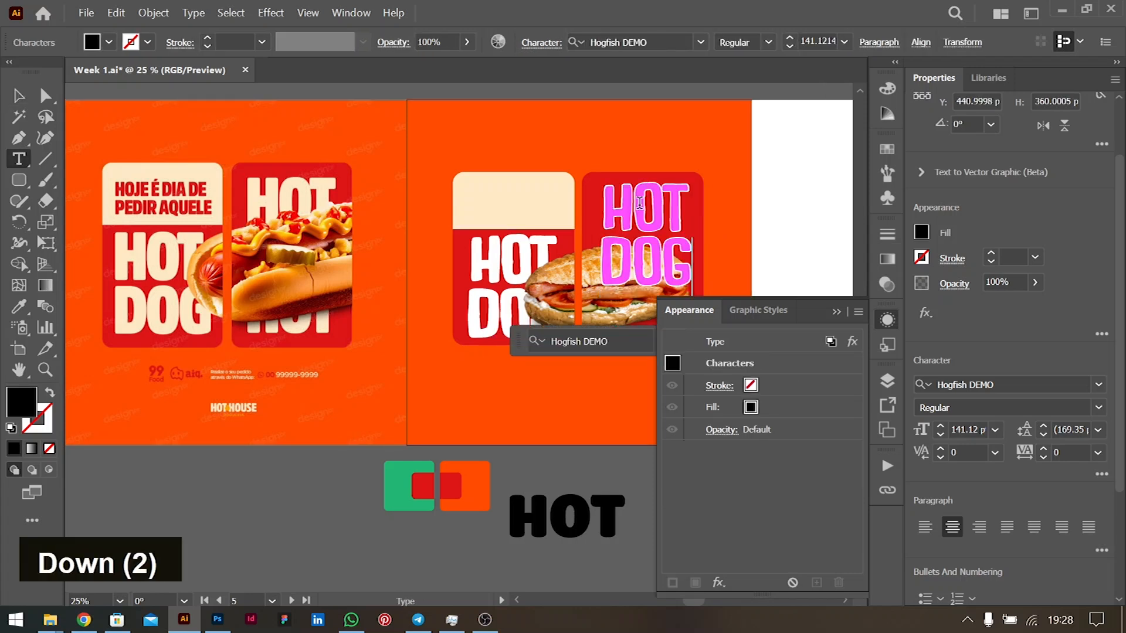
key("Return")
type("EAT")
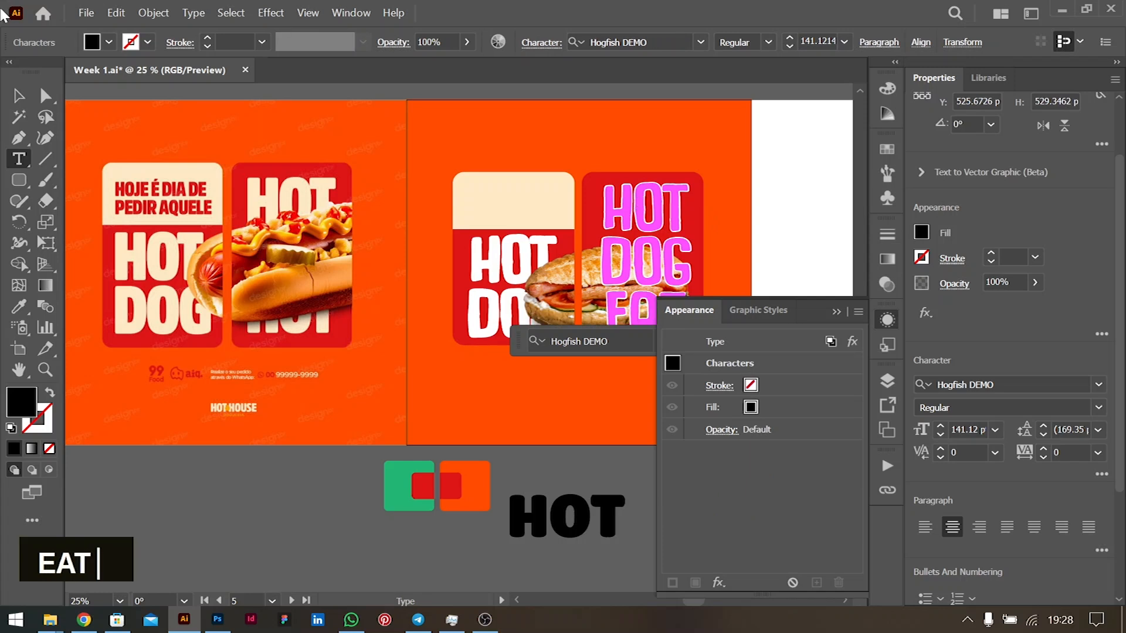
- Nudge the HOT DOG EAT headline and layer it above the red card, behind the sandwich
left_click(18, 95)
left_click_drag(647, 222, 644, 226)
key("ctrl+bracketleft")
key("ctrl+bracketleft")
key("ctrl+bracketleft")
key("ctrl+bracketleft")
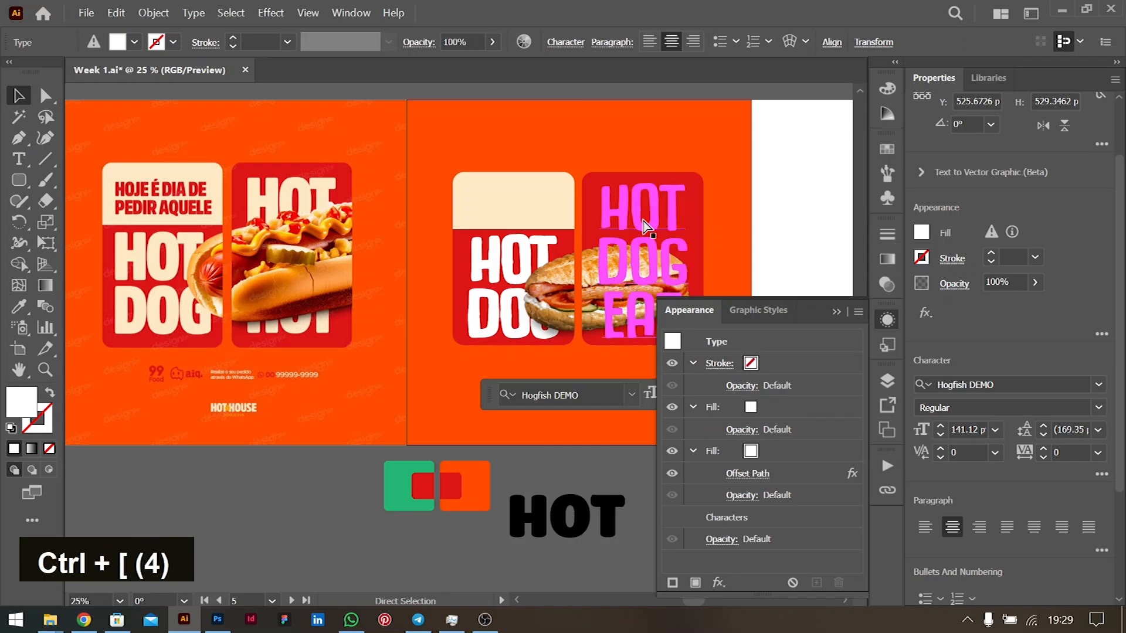
key("ctrl+bracketright")
key("ctrl+bracketright")
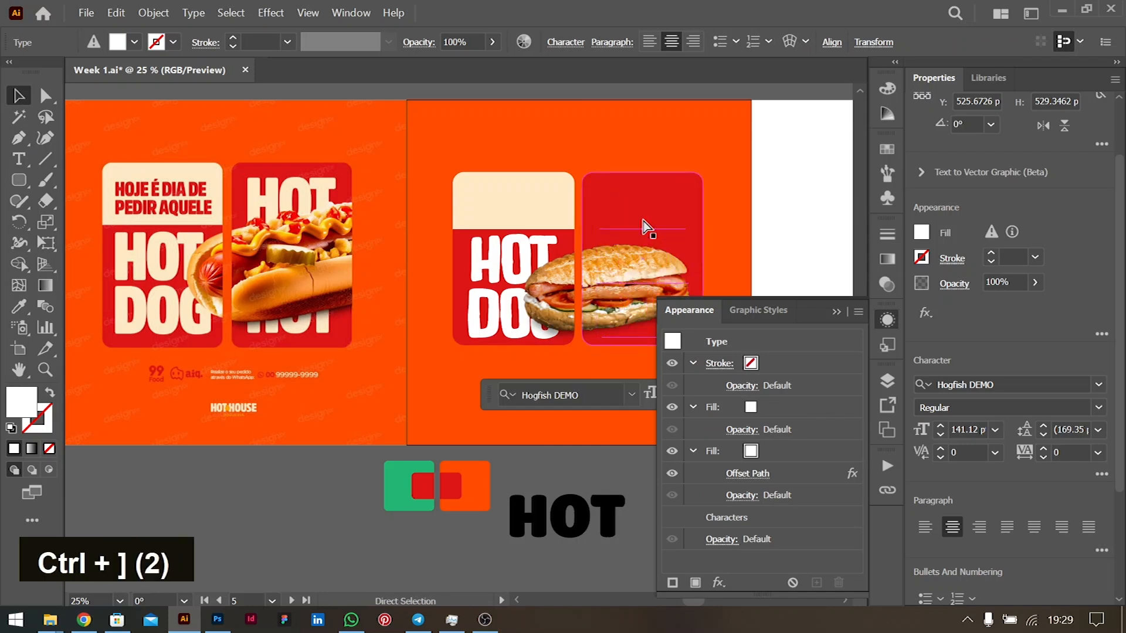
left_click(847, 247)
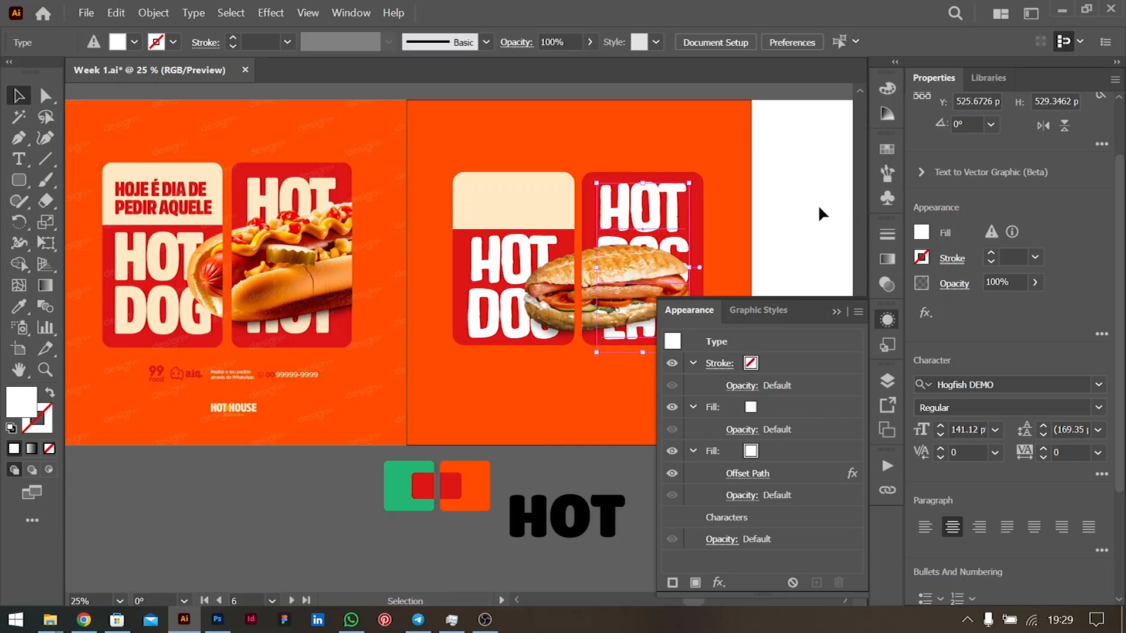
left_click(837, 312)
double_click(859, 218)
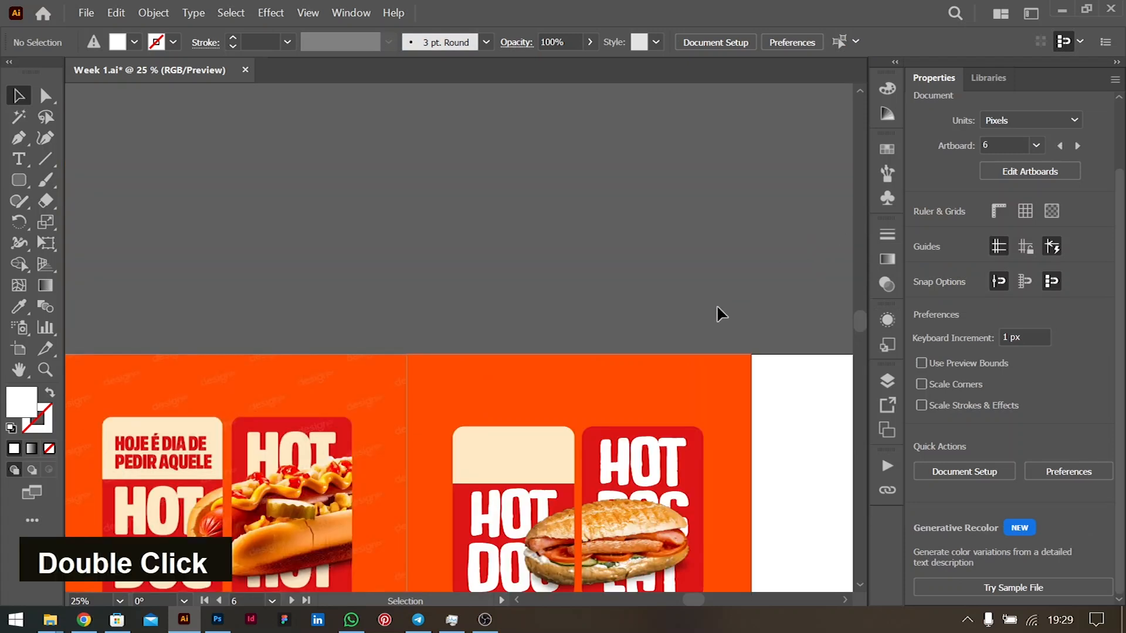
scroll(744, 381, "down", 5)
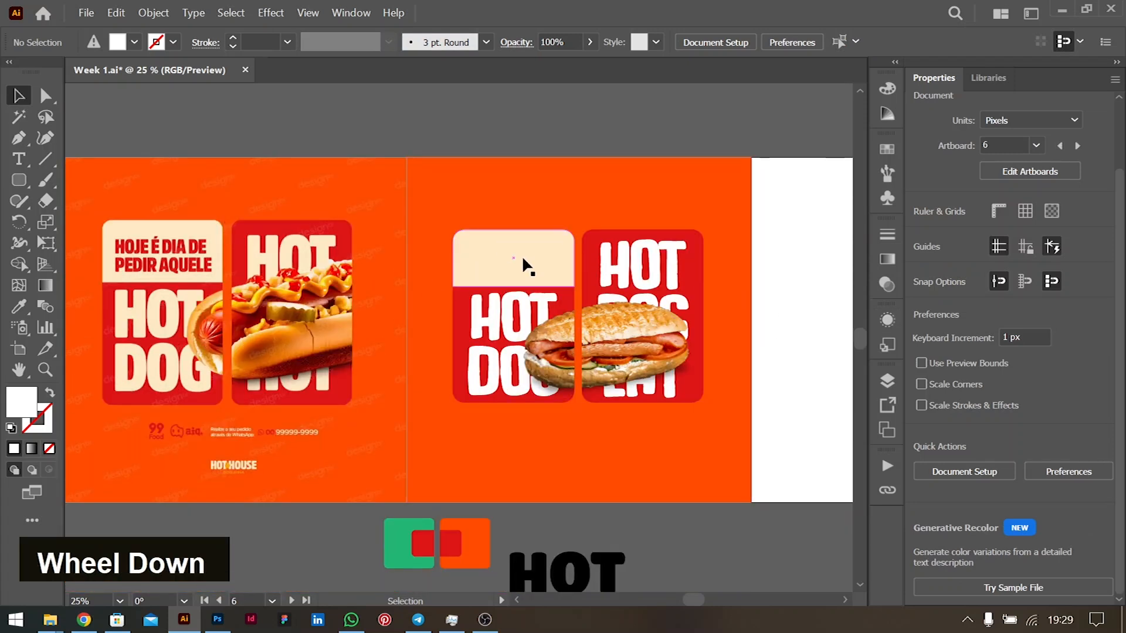
- Duplicate the headline above the artboard and retype it as 'GET YOUR TASTY'
left_click_drag(671, 258, 439, 175)
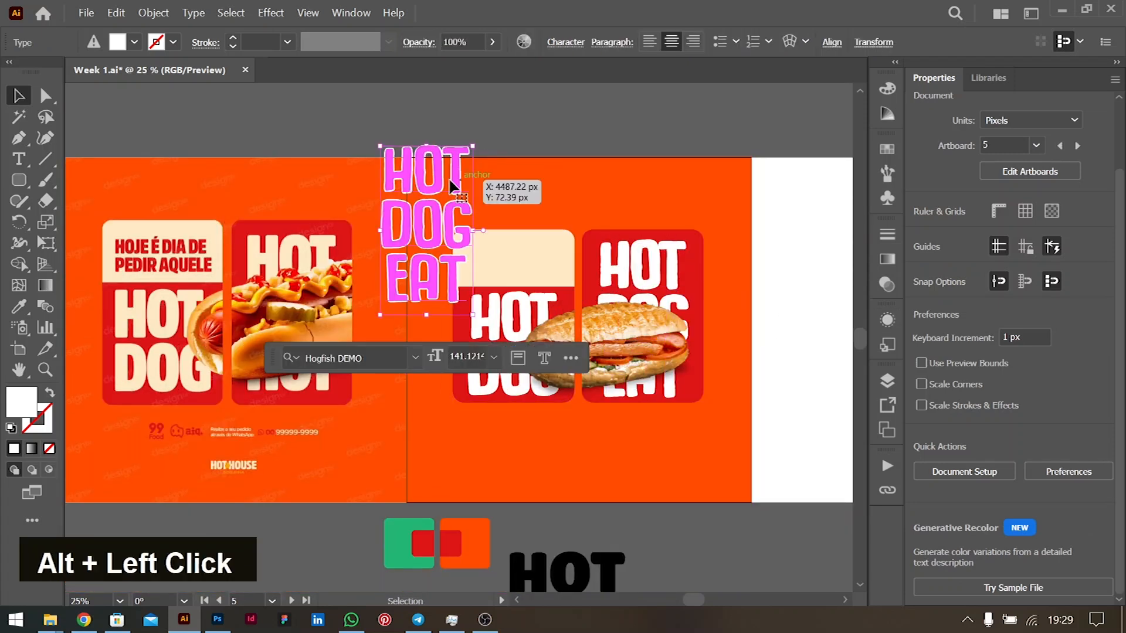
double_click(435, 177)
key("ctrl+a")
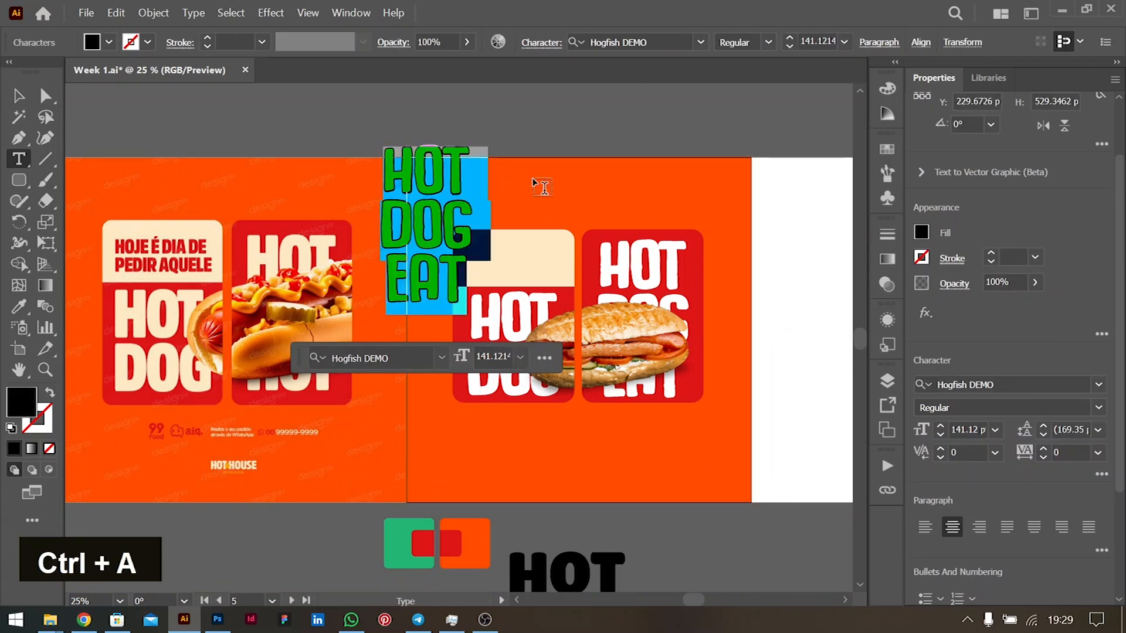
type("GET YOUR ")
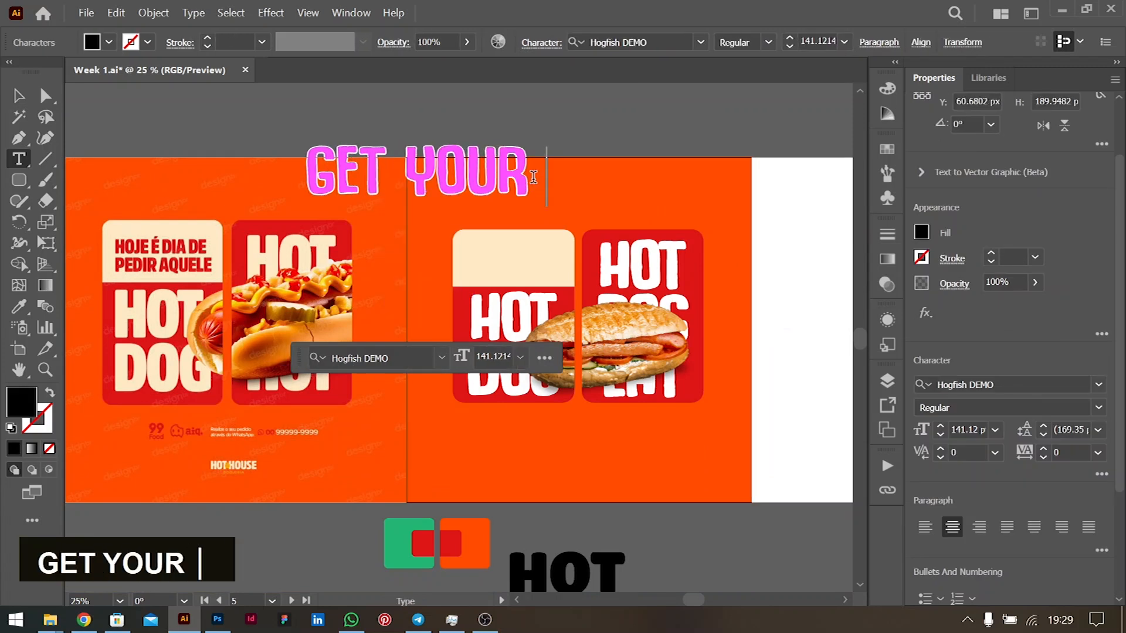
type("TASTY")
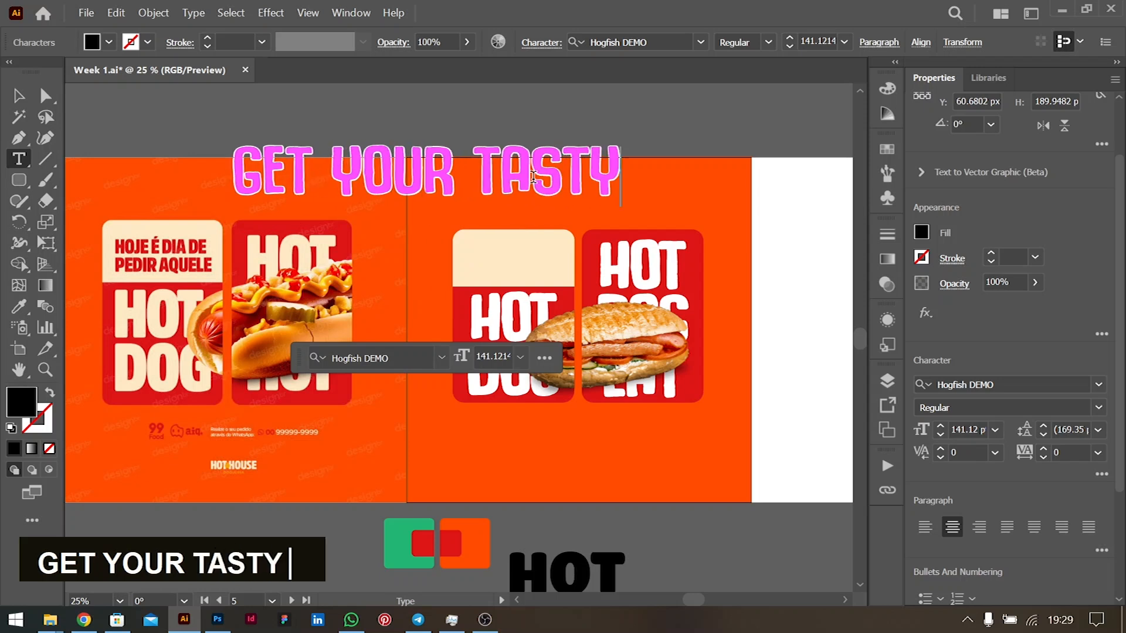
- Add a second line 'FRESHLY MADE' and shrink the tagline onto the cream panel
key("ctrl+a")
key("Right")
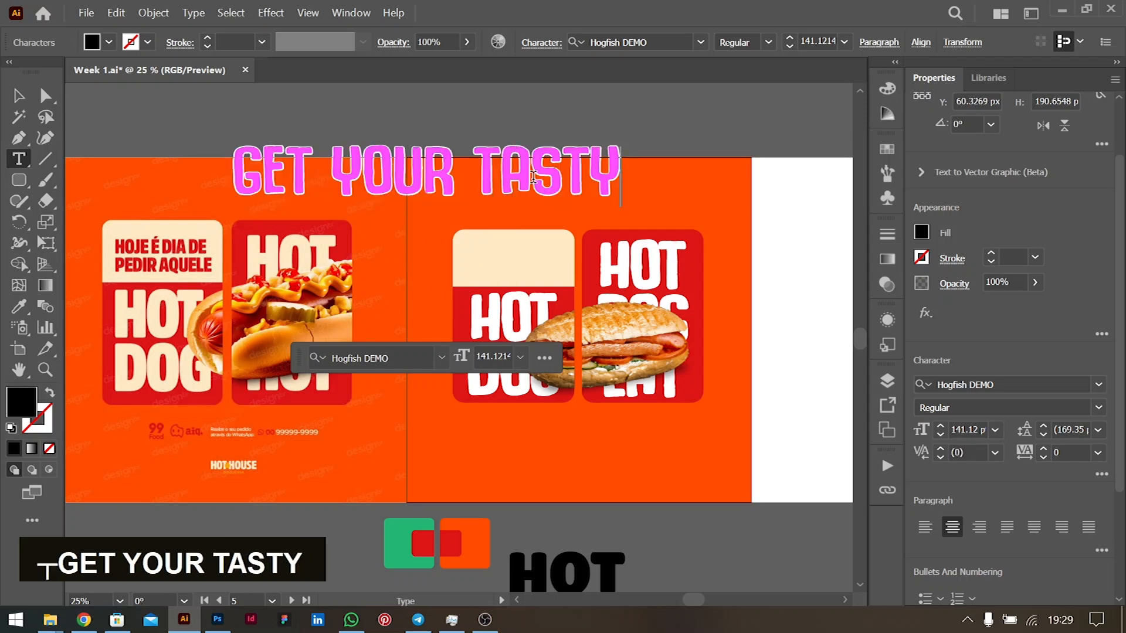
key("Return")
type("FRESH")
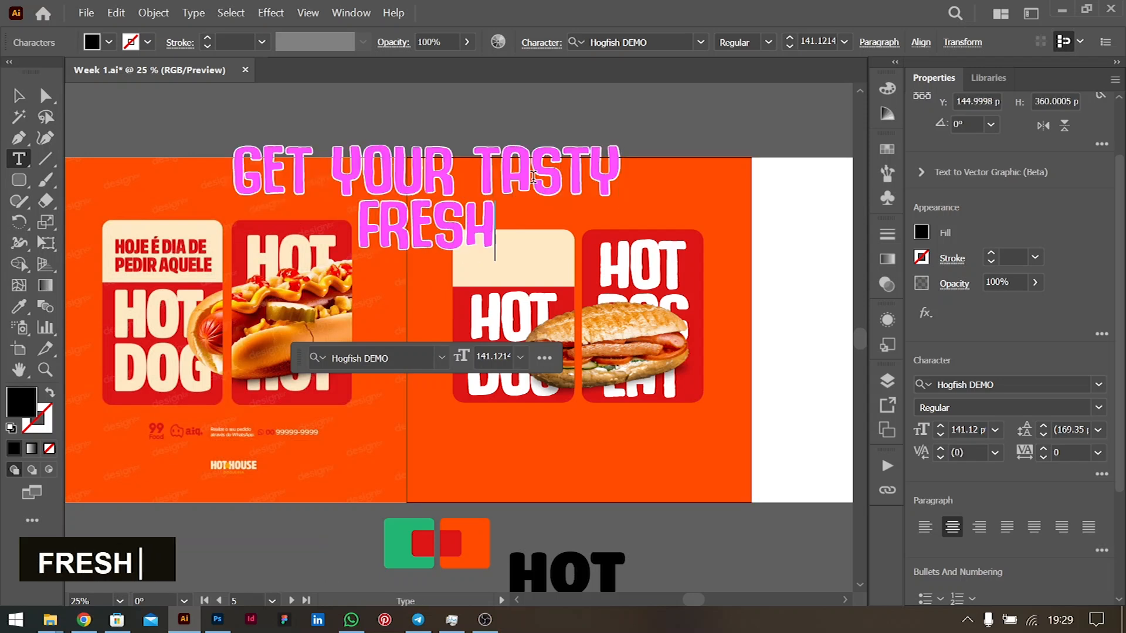
type("LY MADE")
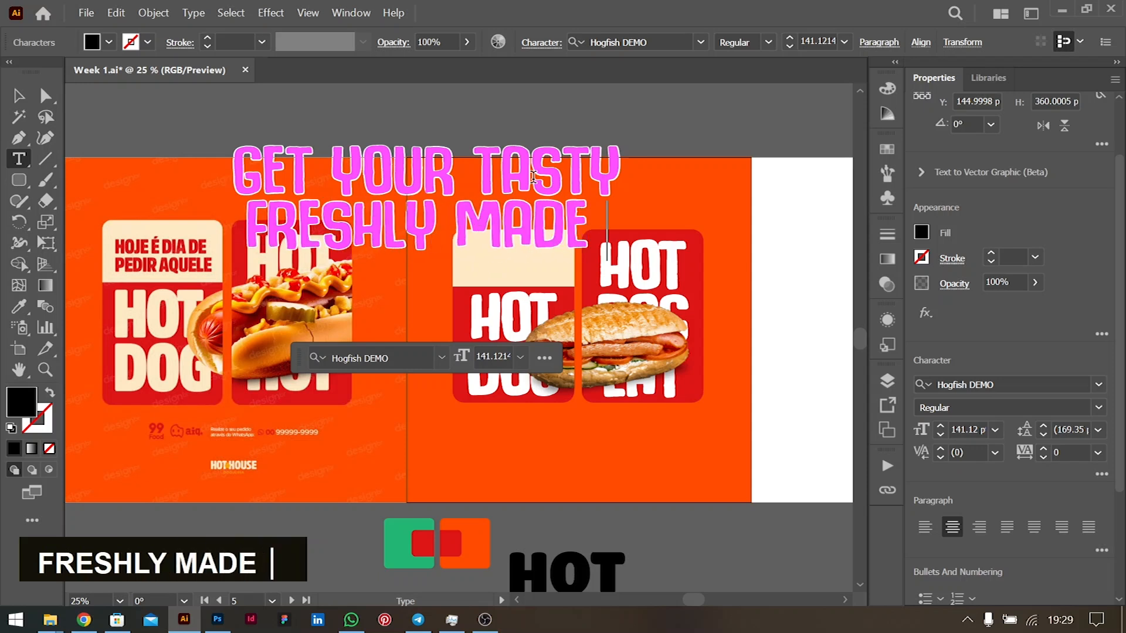
key("ctrl+a")
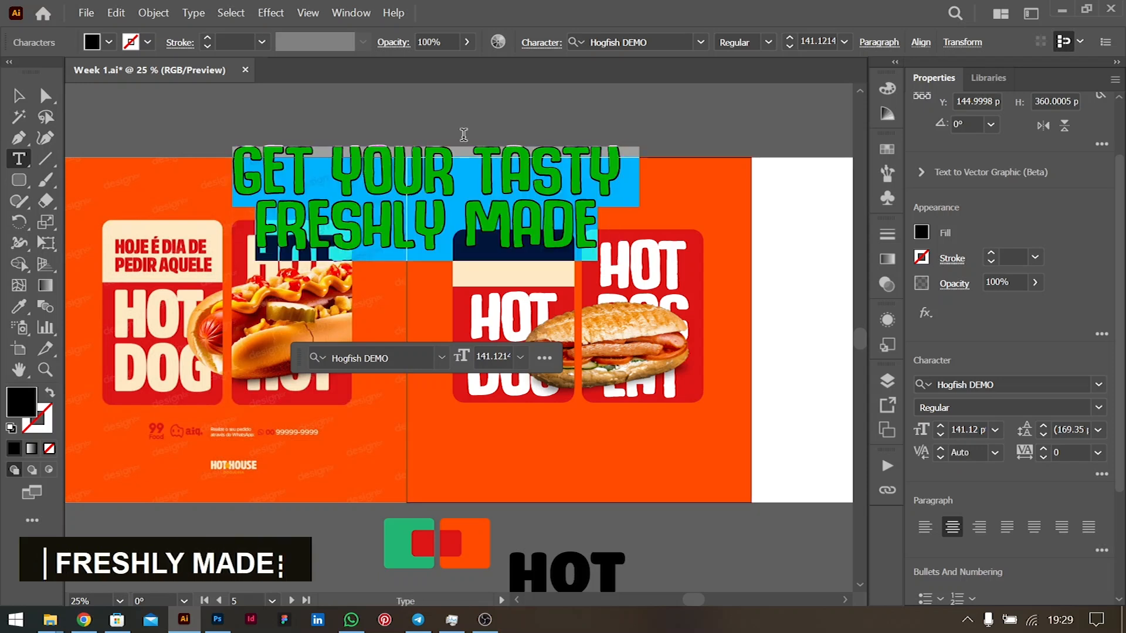
key("Escape")
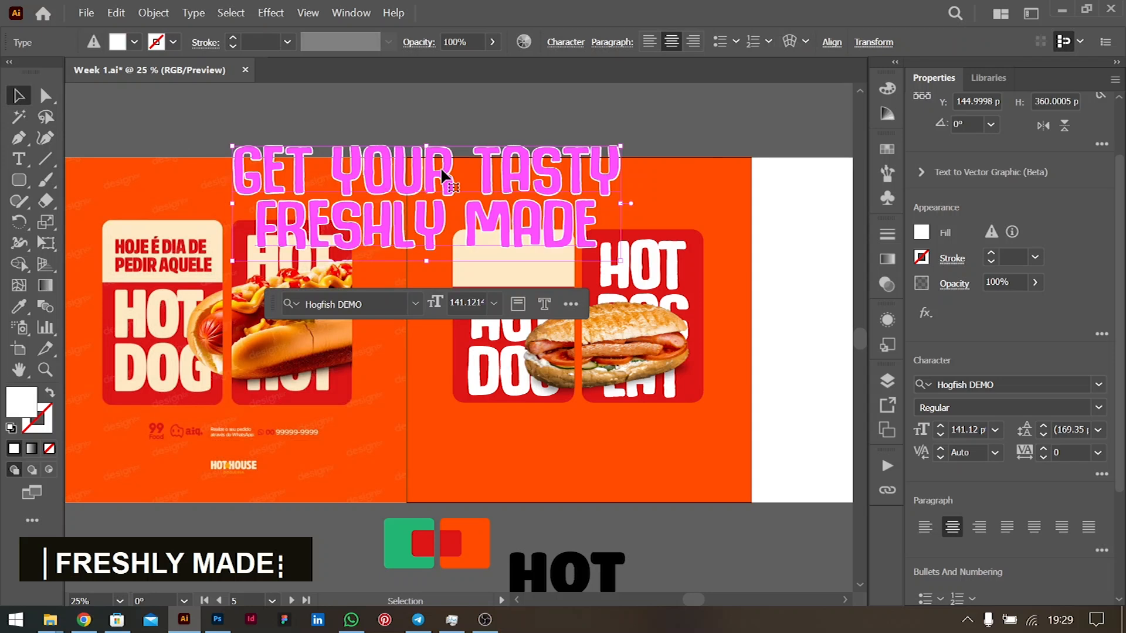
left_click_drag(625, 207, 531, 262)
scroll(531, 262, "up", 3, "alt")
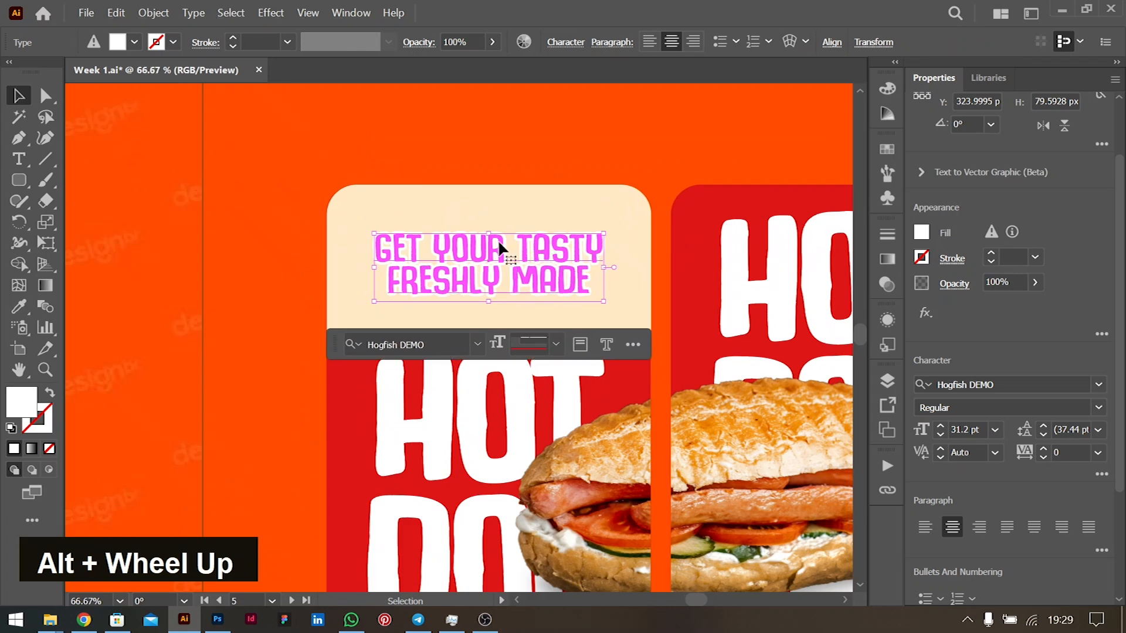
- Enlarge the tagline slightly and save the card's red as a new DD1516 global swatch
left_click(493, 235, "shift")
left_click_drag(494, 235, 489, 227)
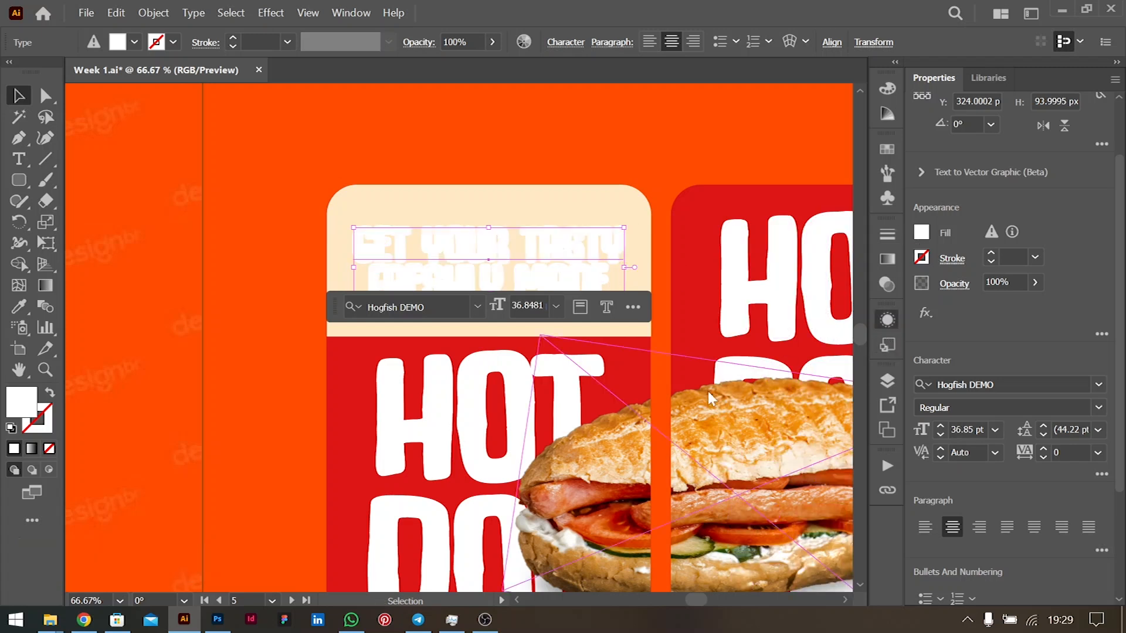
left_click(768, 404)
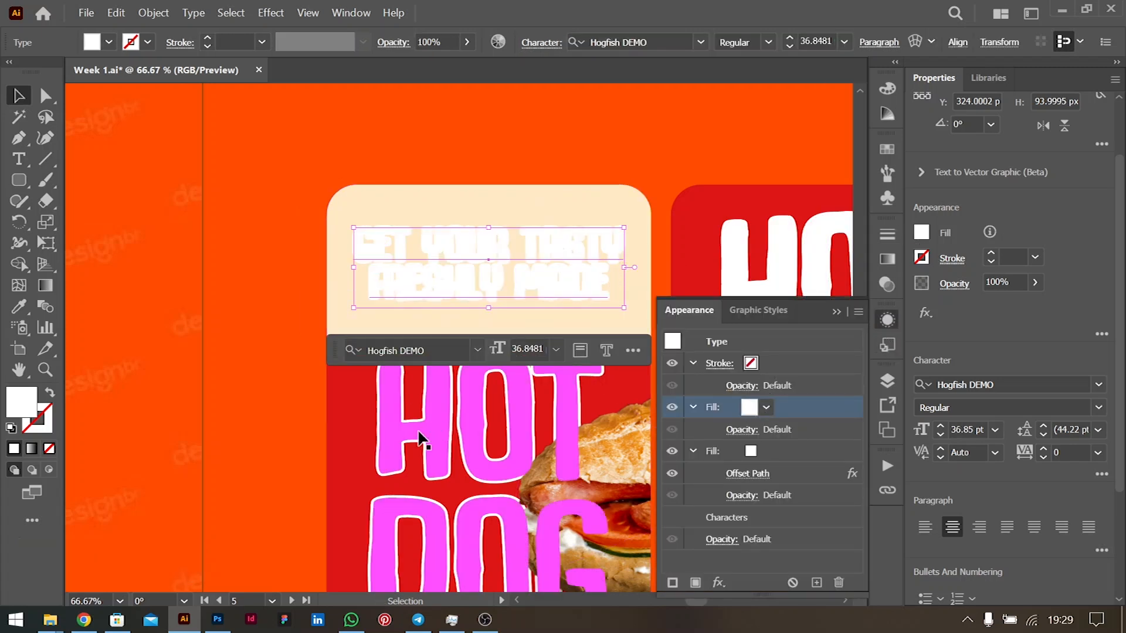
left_click(339, 437)
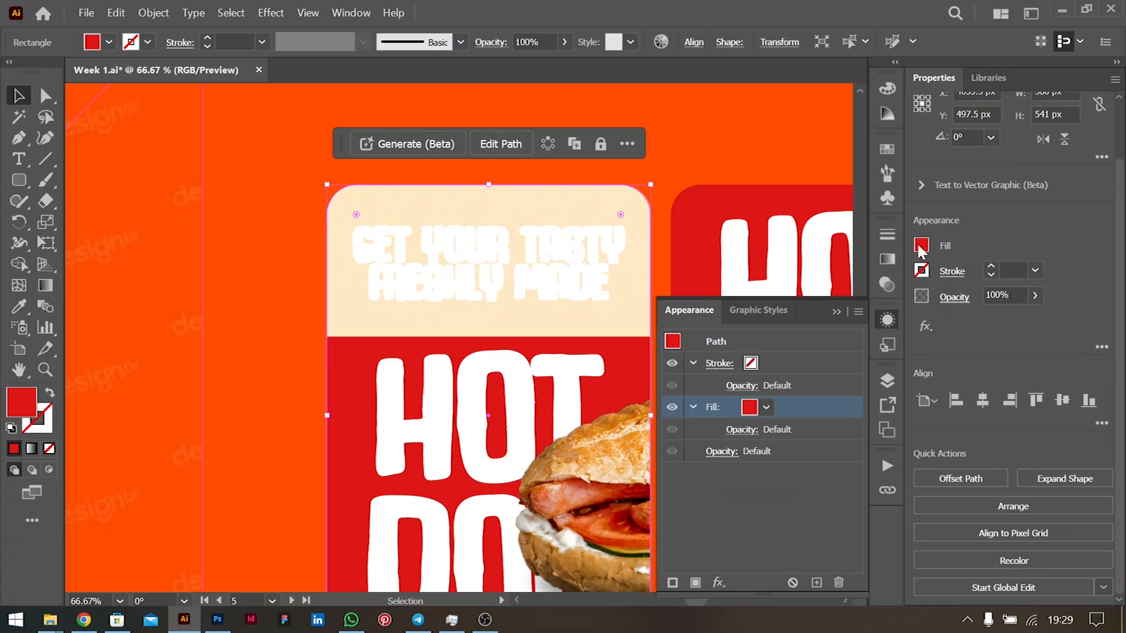
double_click(920, 246)
left_click(872, 446)
key("Return")
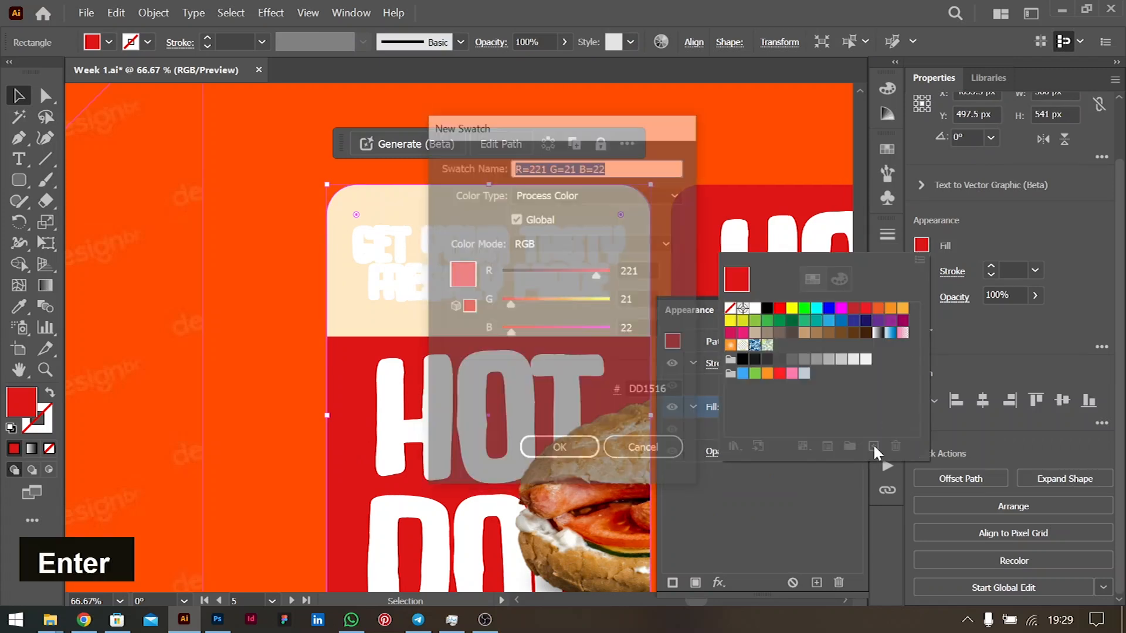
key("Escape")
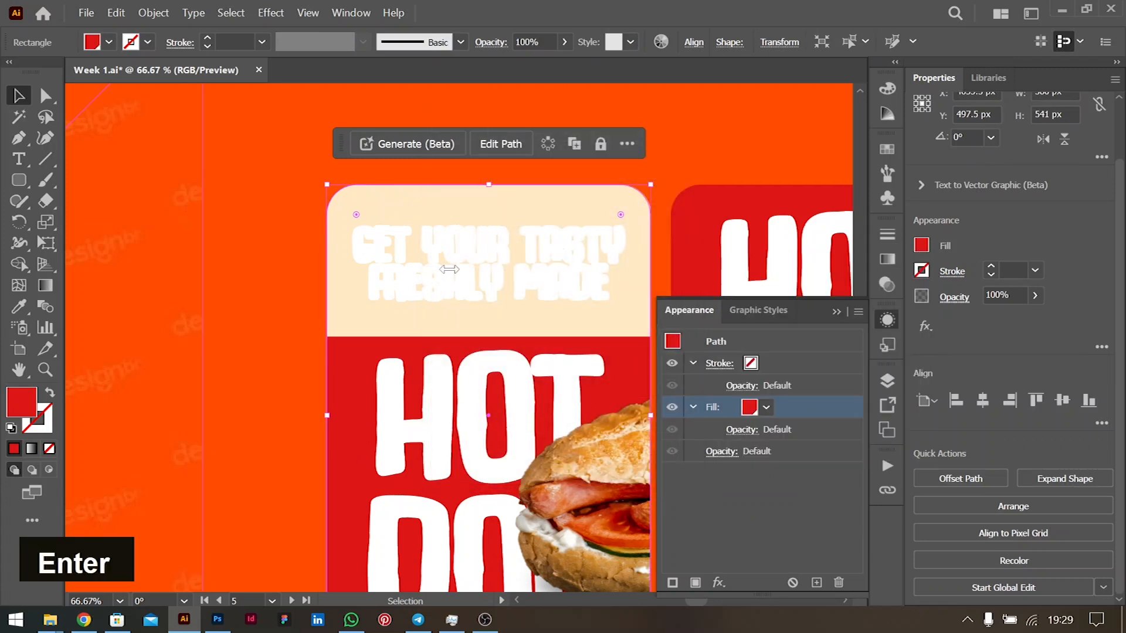
- Make the tagline's text fill and its offset-outline fill red
left_click(455, 234)
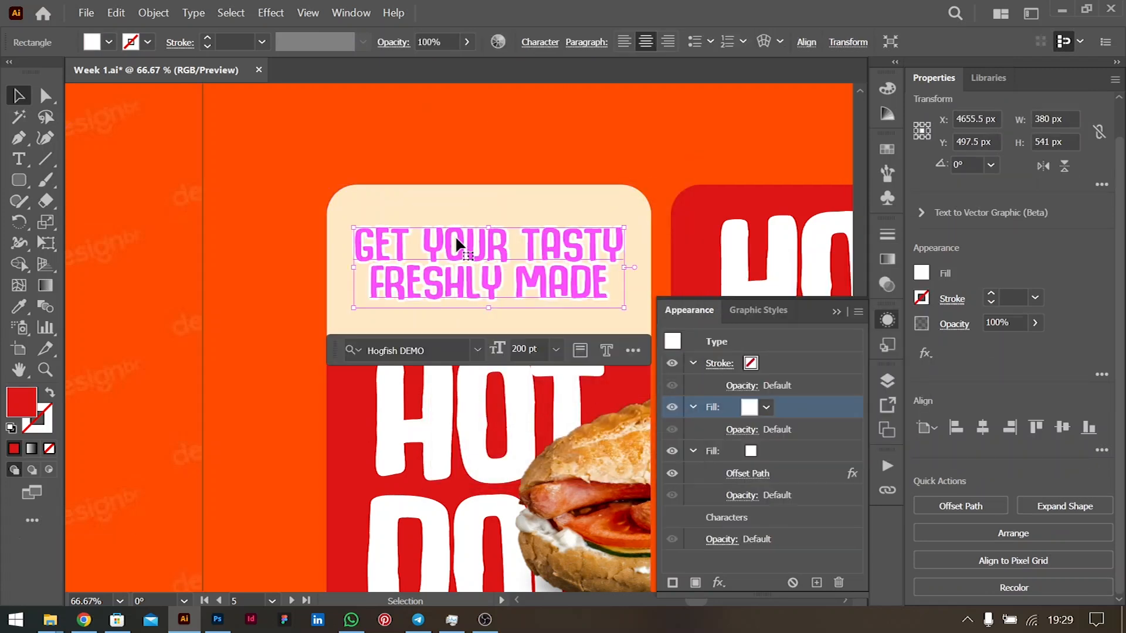
double_click(767, 406)
double_click(673, 474)
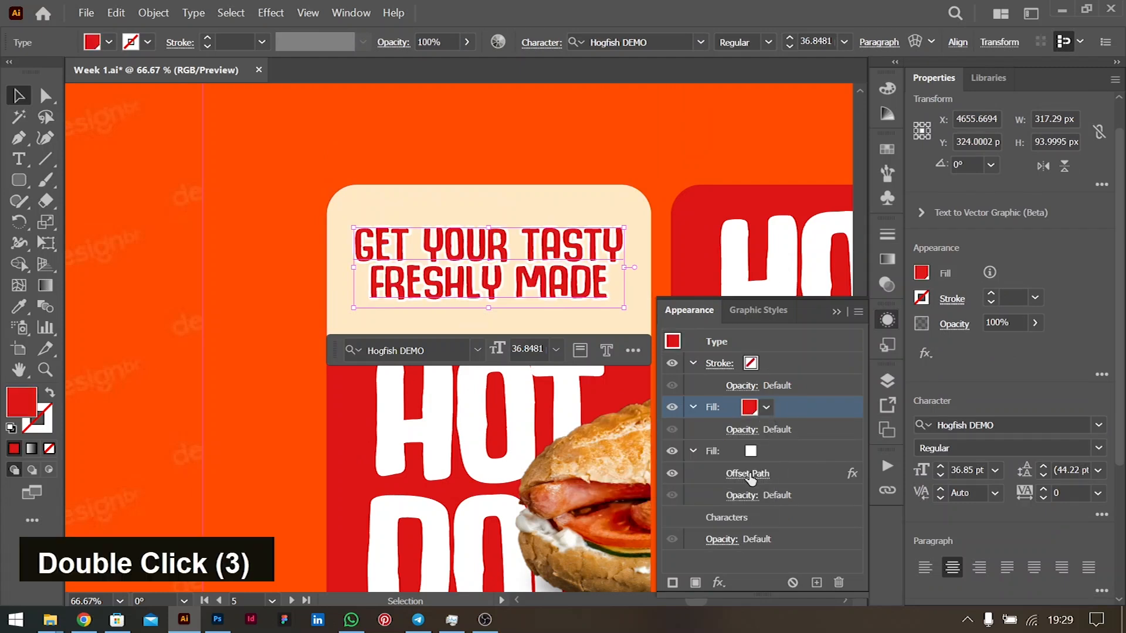
double_click(756, 453)
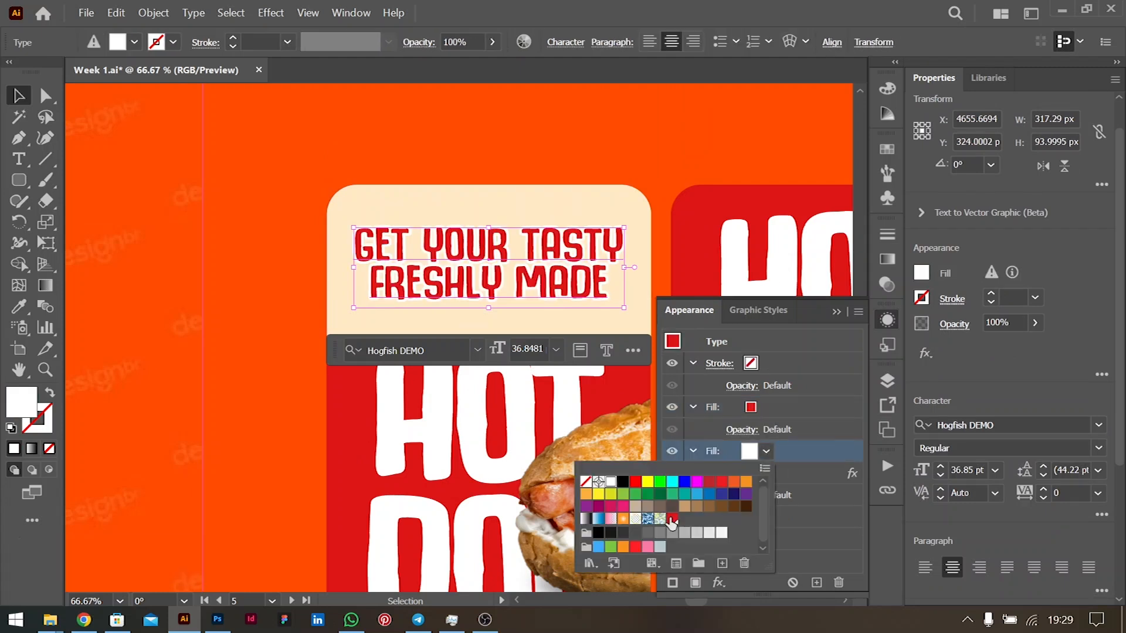
left_click(673, 518)
left_click(456, 238)
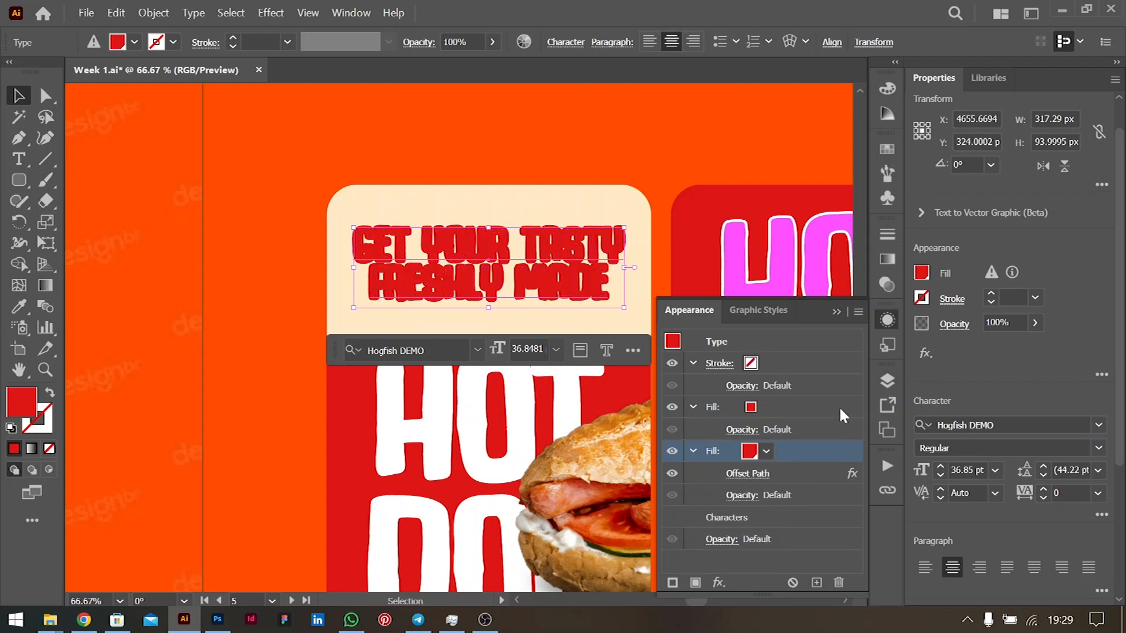
left_click(742, 474)
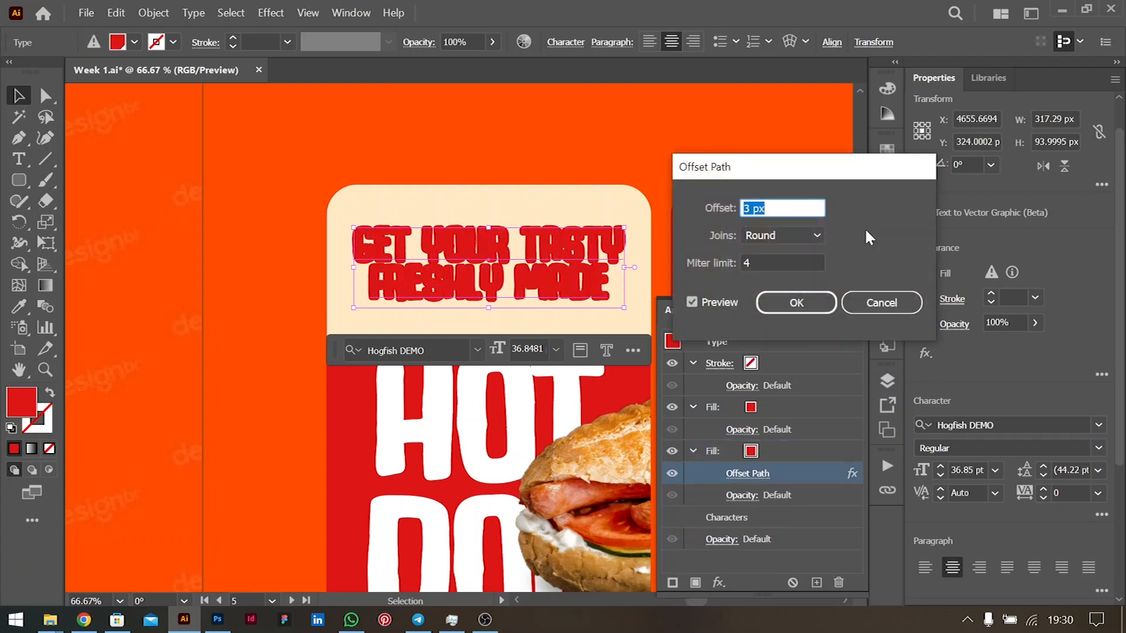
- Try a -1 px Offset Path on the tagline's red outline
key("Down")
key("Down")
key("Down")
key("Down")
key("Up")
key("Down")
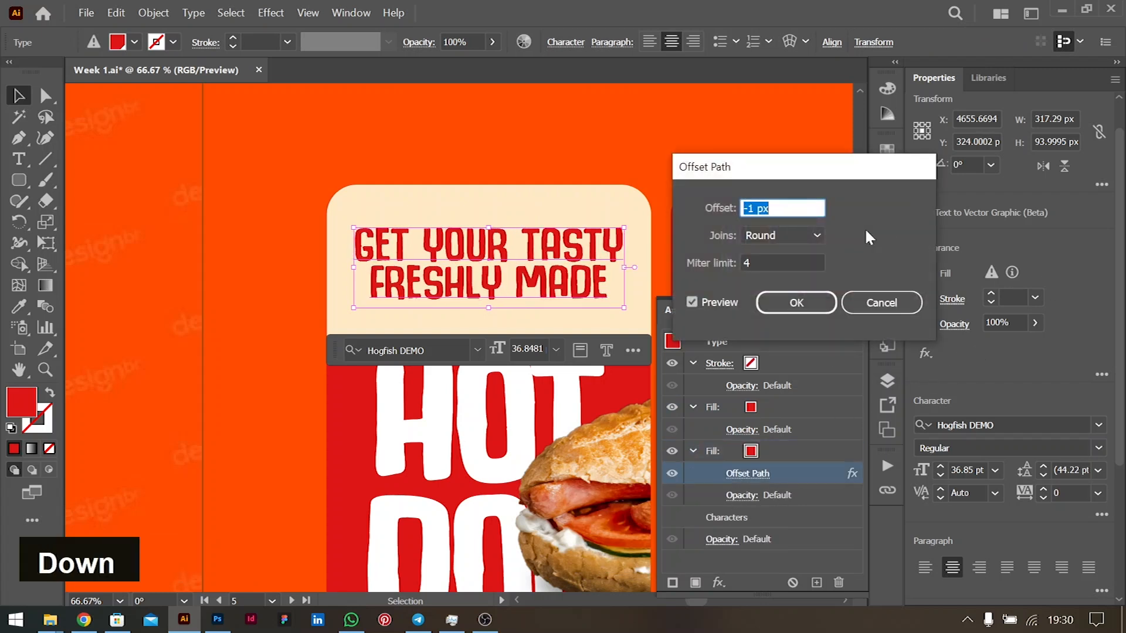
key("Return")
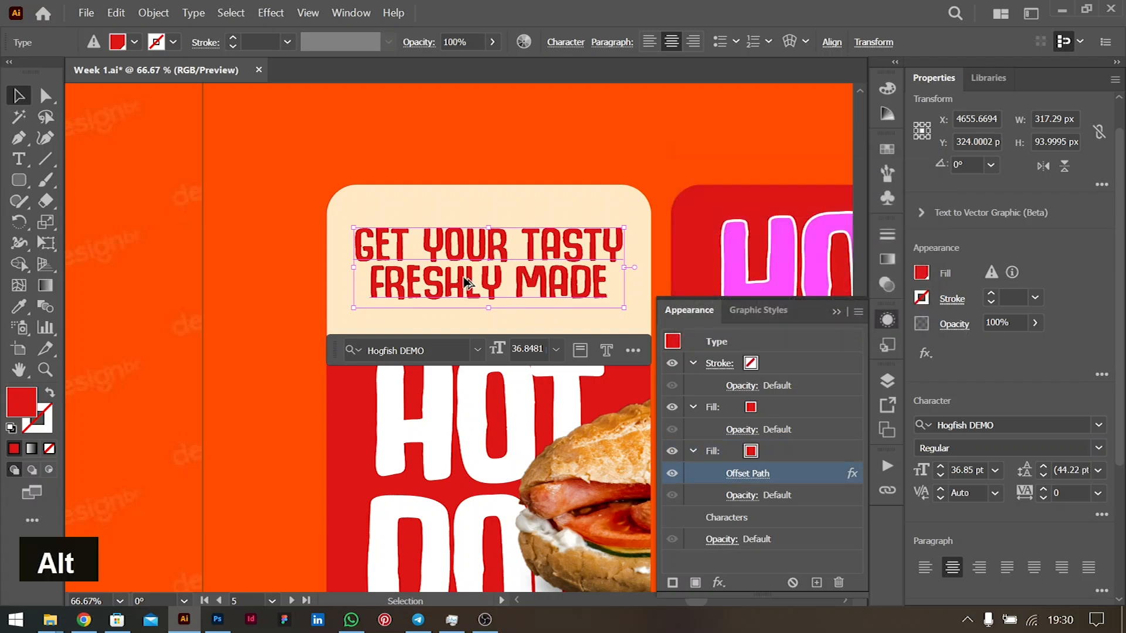
scroll(465, 275, "down", 2)
scroll(469, 262, "left", 3)
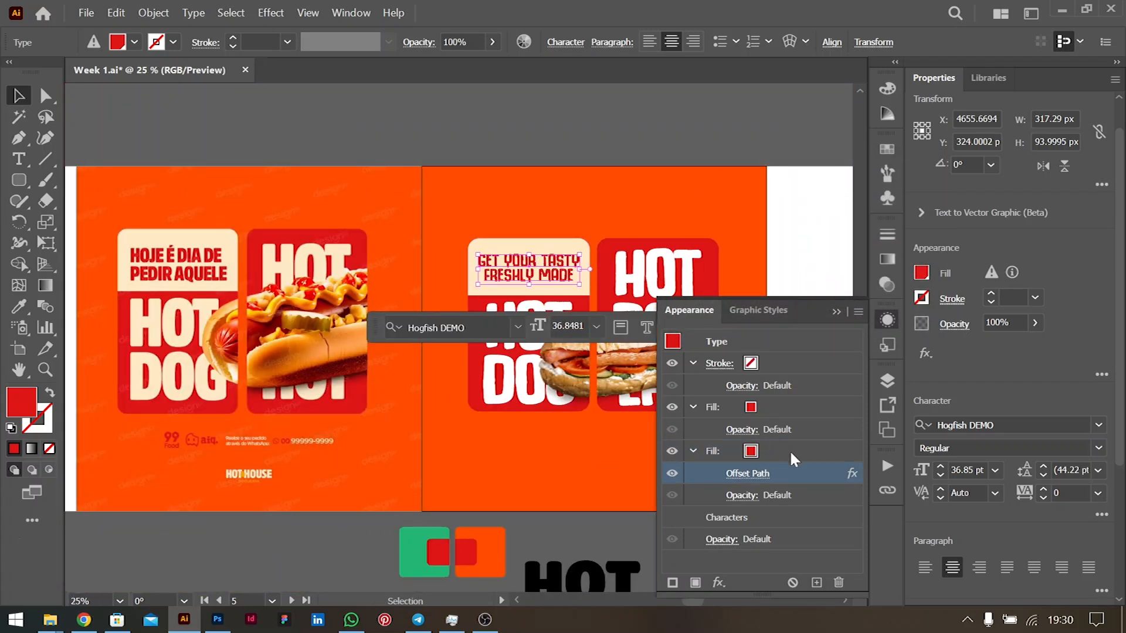
- Change the outline's Offset Path to 1 px and apply it
left_click(754, 480)
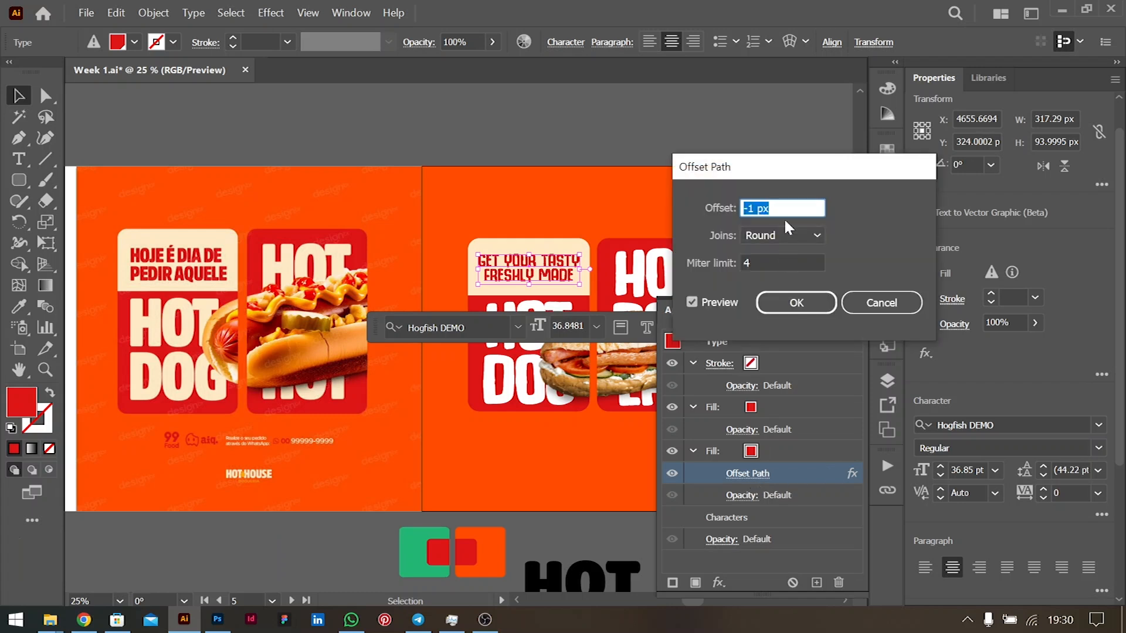
key("Up")
key("Up")
key("Down")
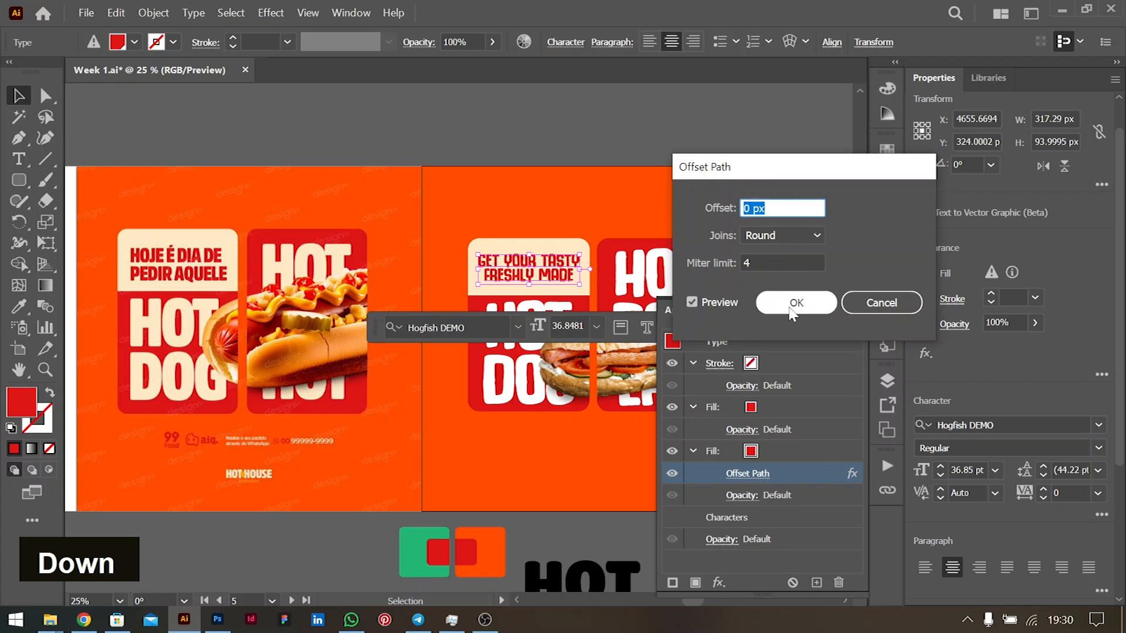
key("Up")
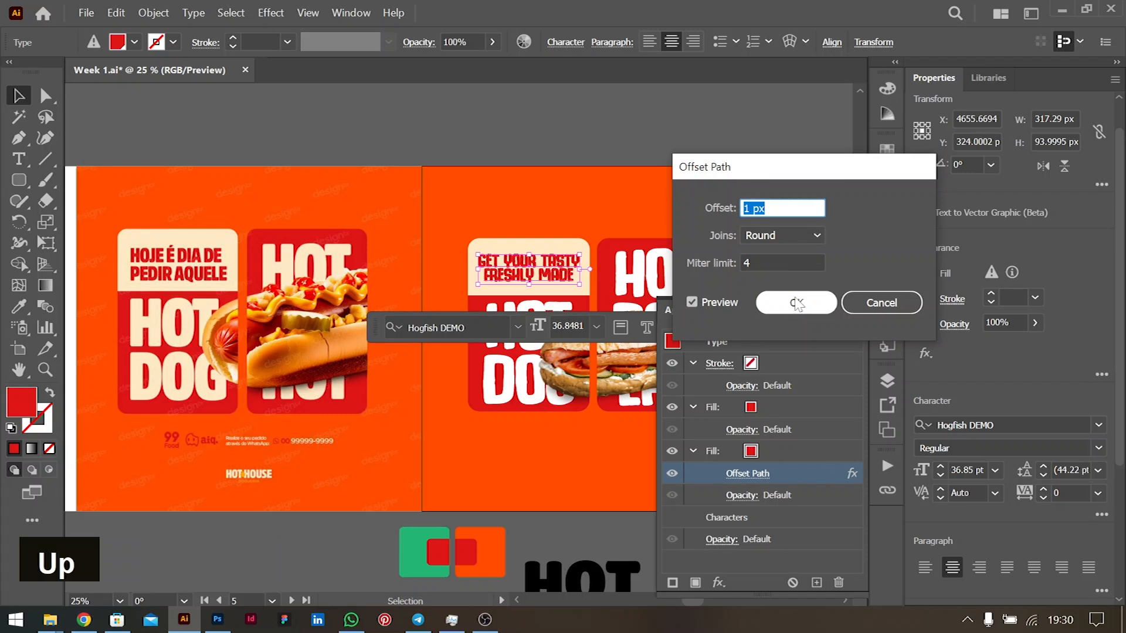
left_click(796, 303)
- Use the Eyedropper between the tagline and the black HOT text, swapping their styles
scroll(490, 366, "down", 2)
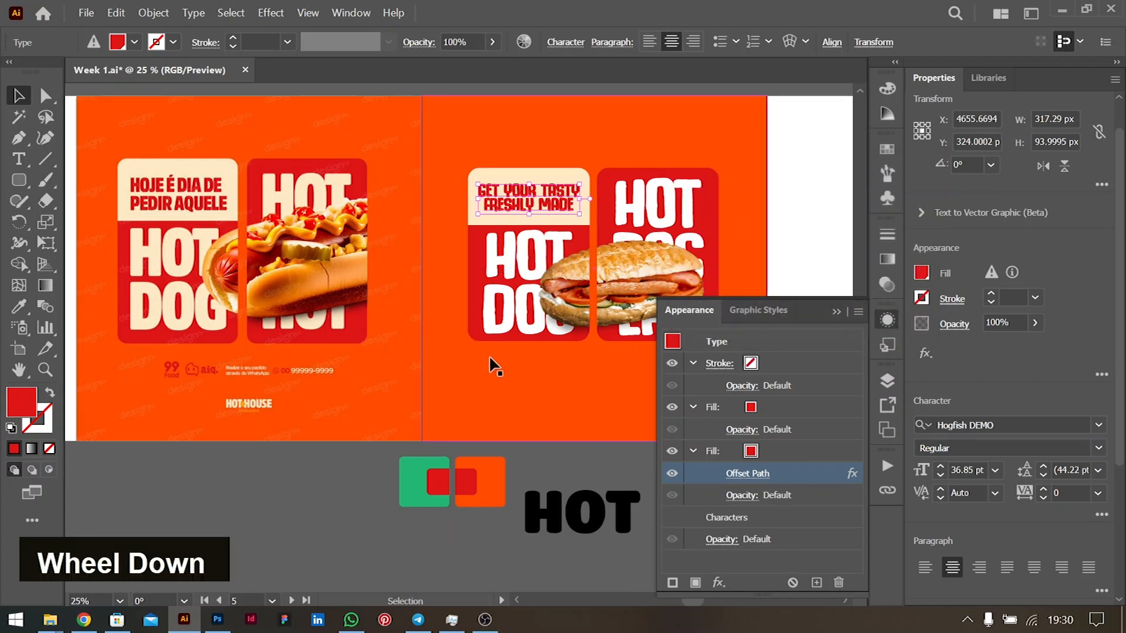
scroll(490, 359, "down", 1)
scroll(492, 355, "right", 3)
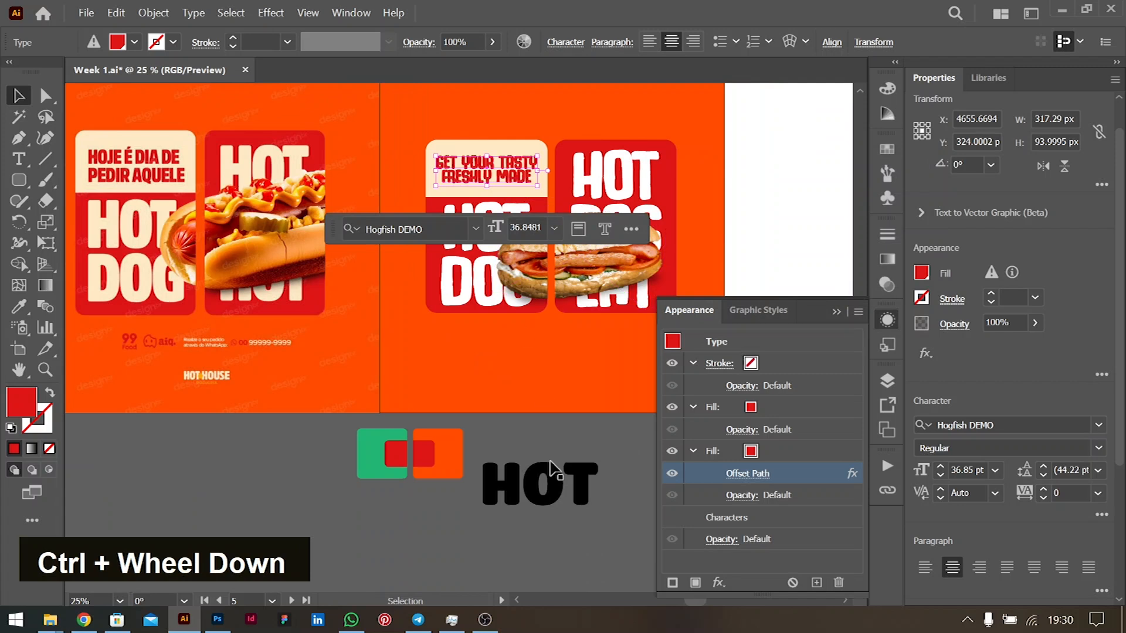
left_click(554, 495)
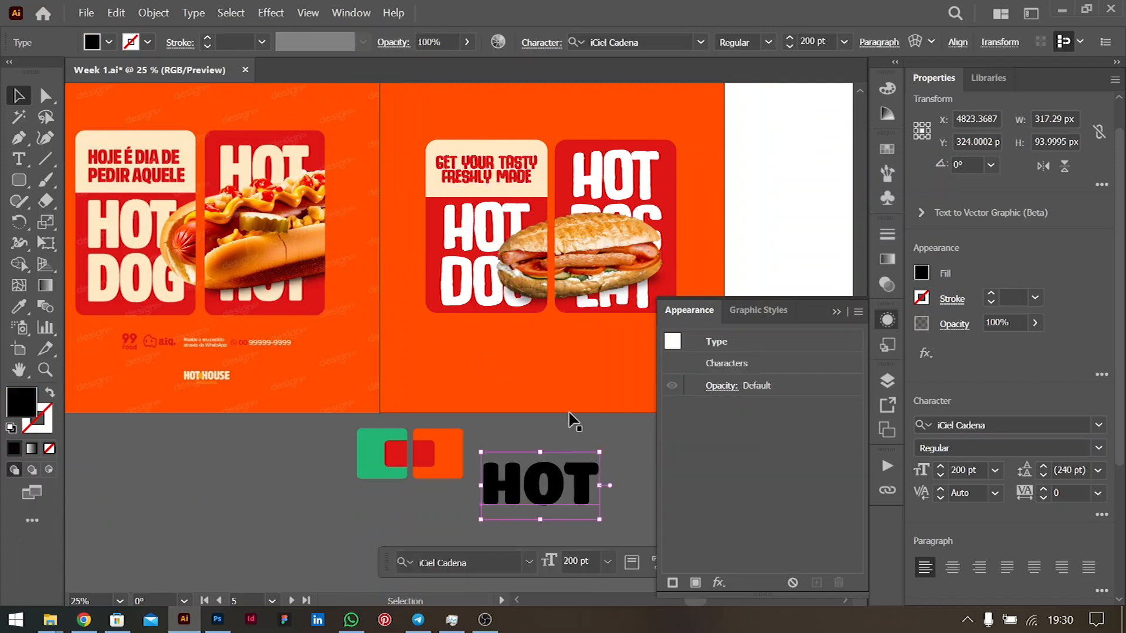
key("i")
left_click(504, 176)
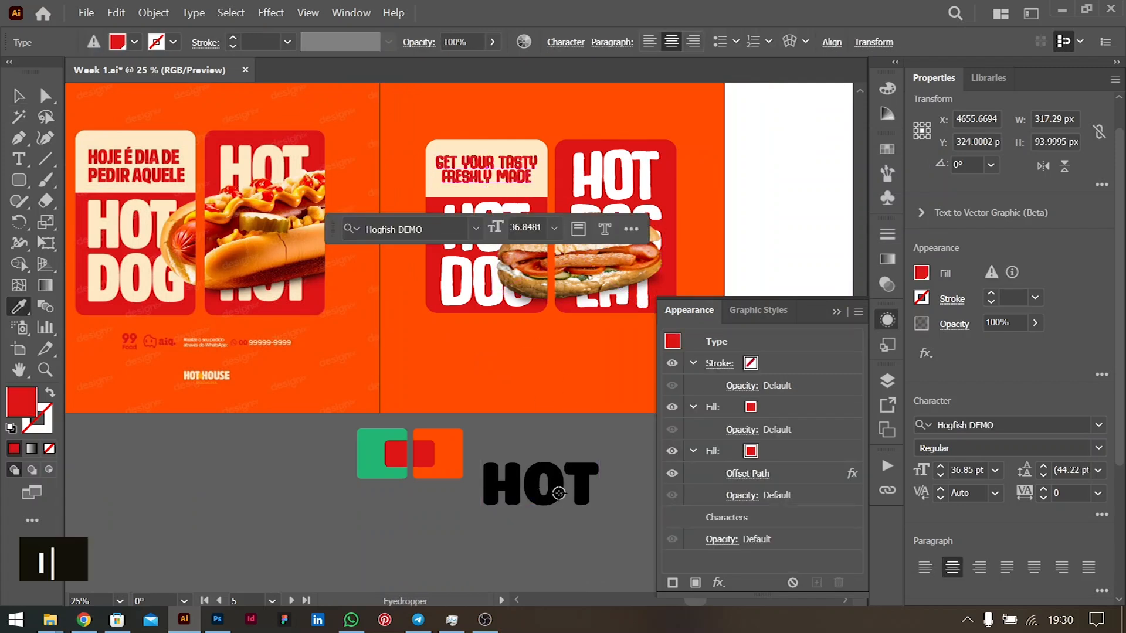
left_click(558, 492)
left_click(16, 95)
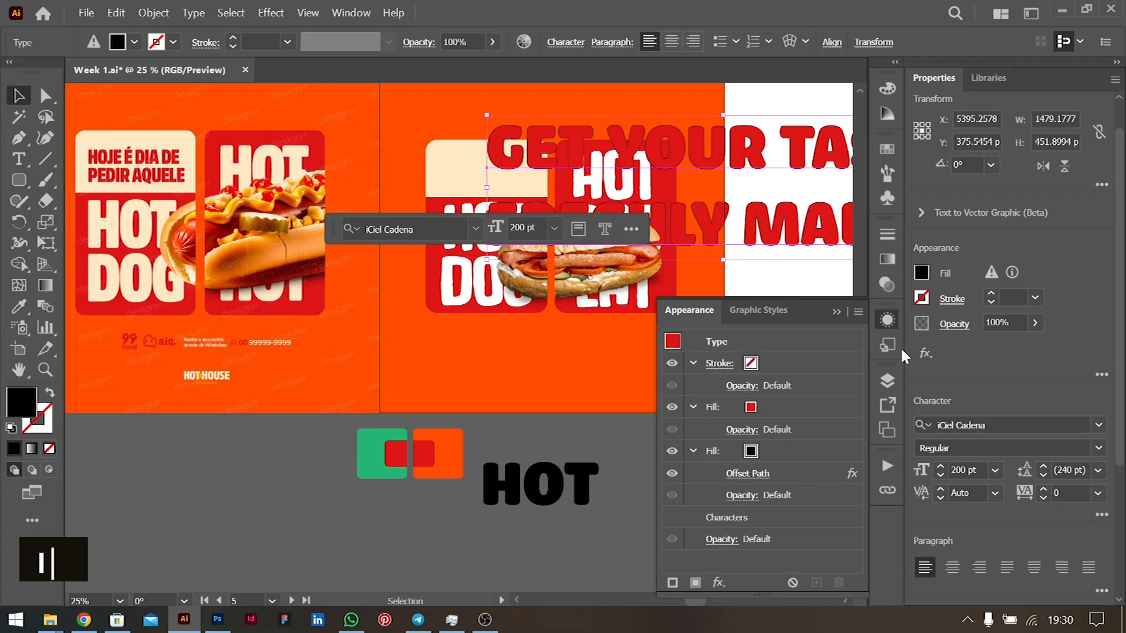
- Reset the tagline's second fill to red and shrink the enlarged tagline onto the cream card
left_click(773, 450)
left_click(764, 449)
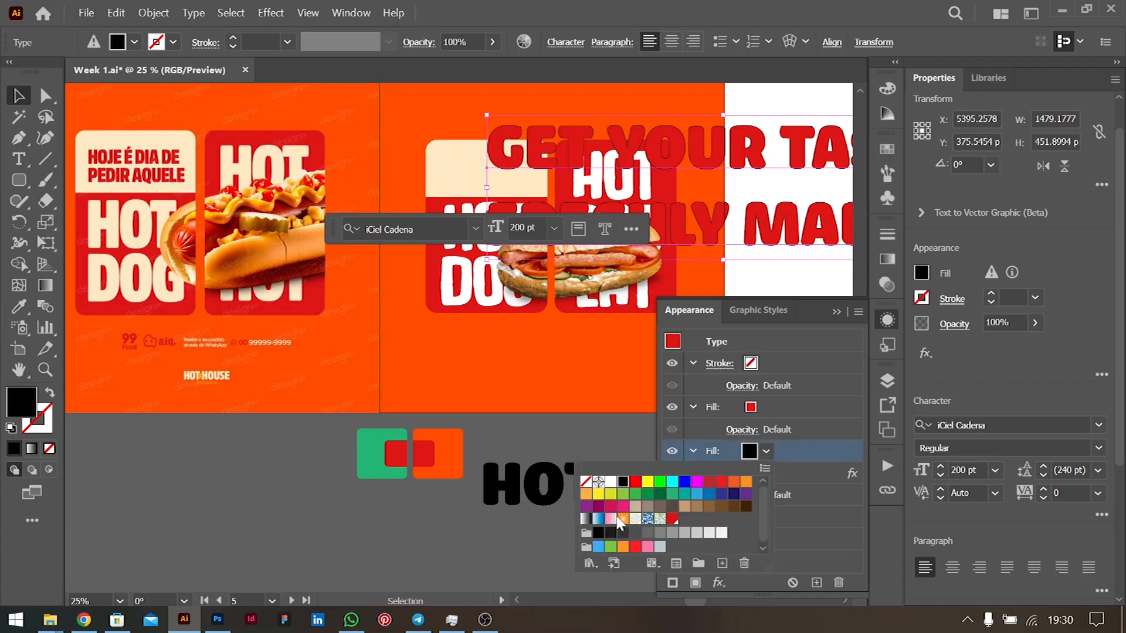
left_click(673, 520)
key("Return")
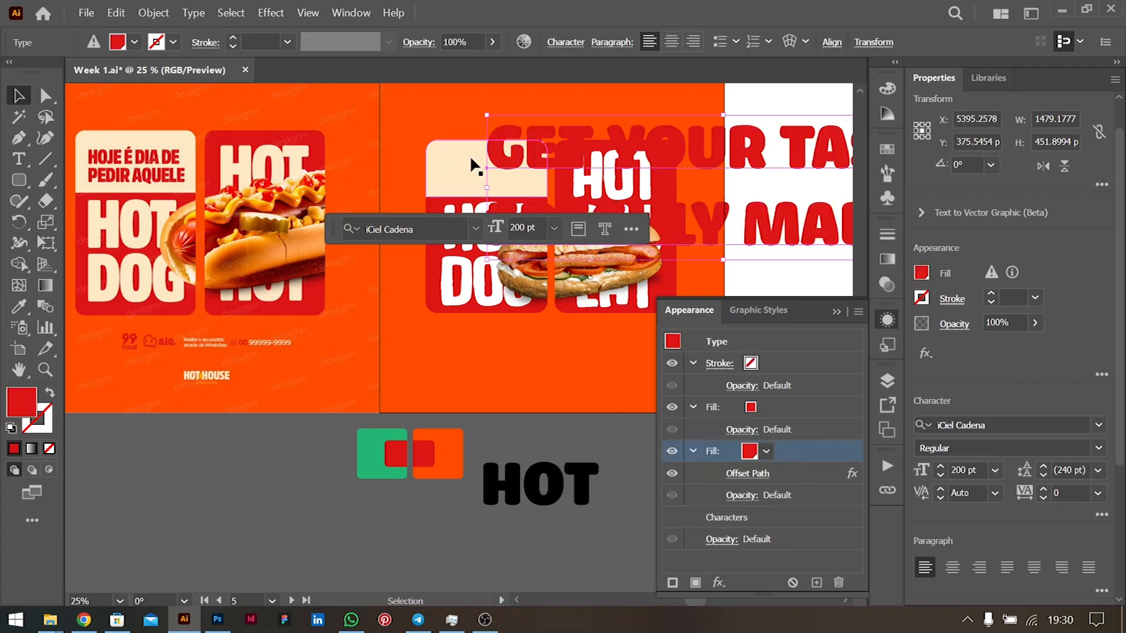
key("shift")
left_click_drag(486, 187, 495, 162)
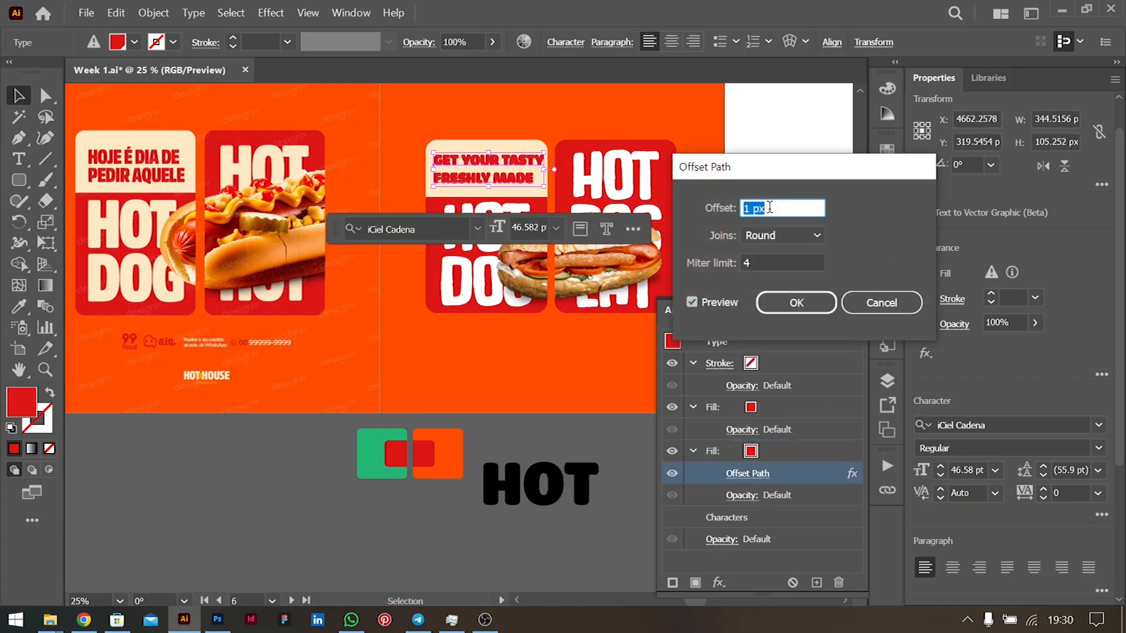
key("Down")
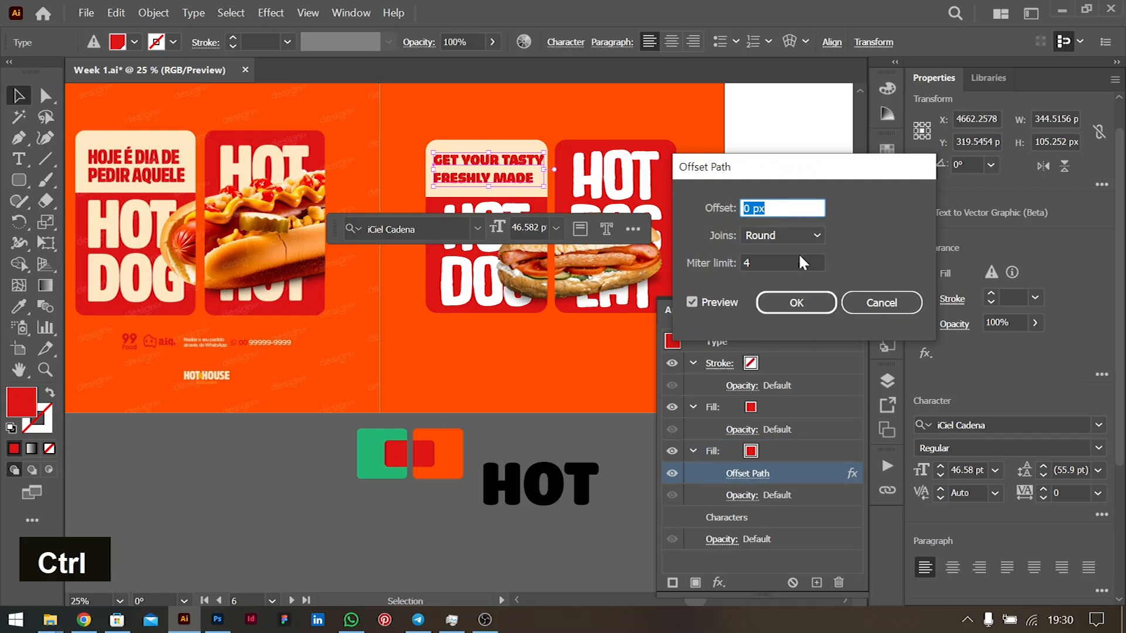
left_click(876, 303)
- Undo the accidental font change, left-align the tagline and shift it left on the cream card
key("ctrl+z")
key("ctrl+z")
key("ctrl+z")
key("ctrl+z")
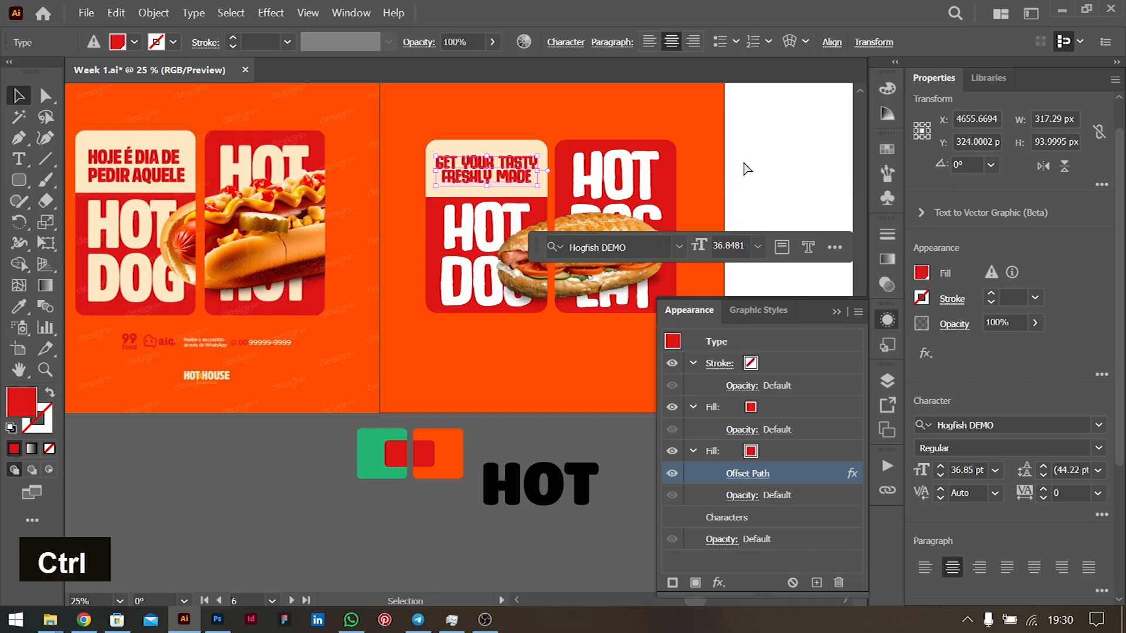
key("ctrl+shift+l")
left_click_drag(525, 175, 478, 175)
key("Down")
key("Down")
key("Down")
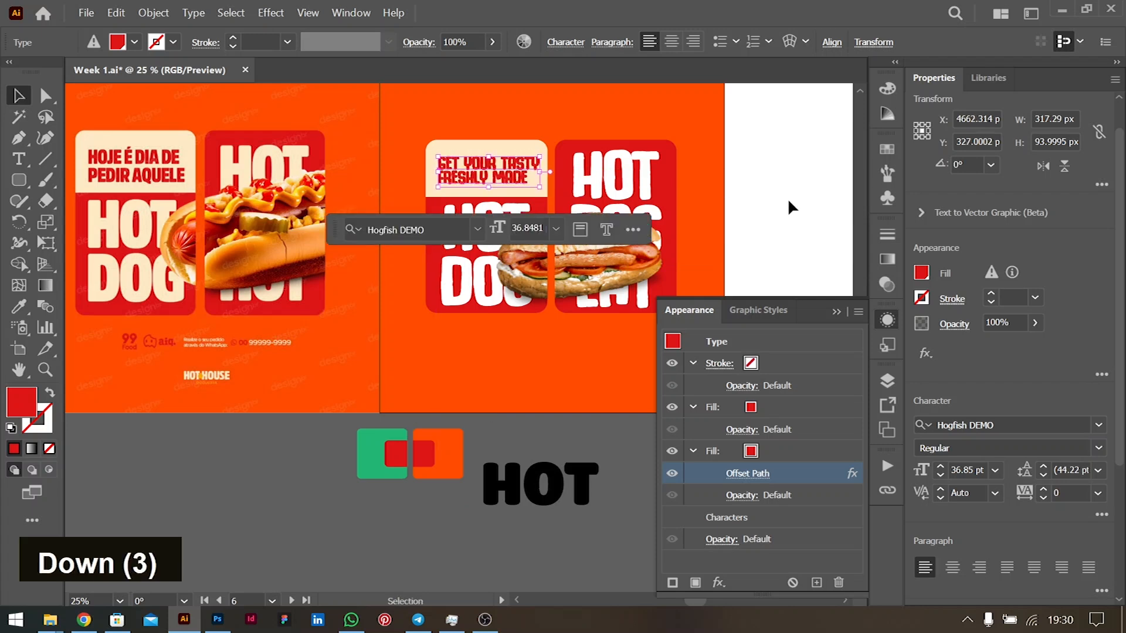
key("Up")
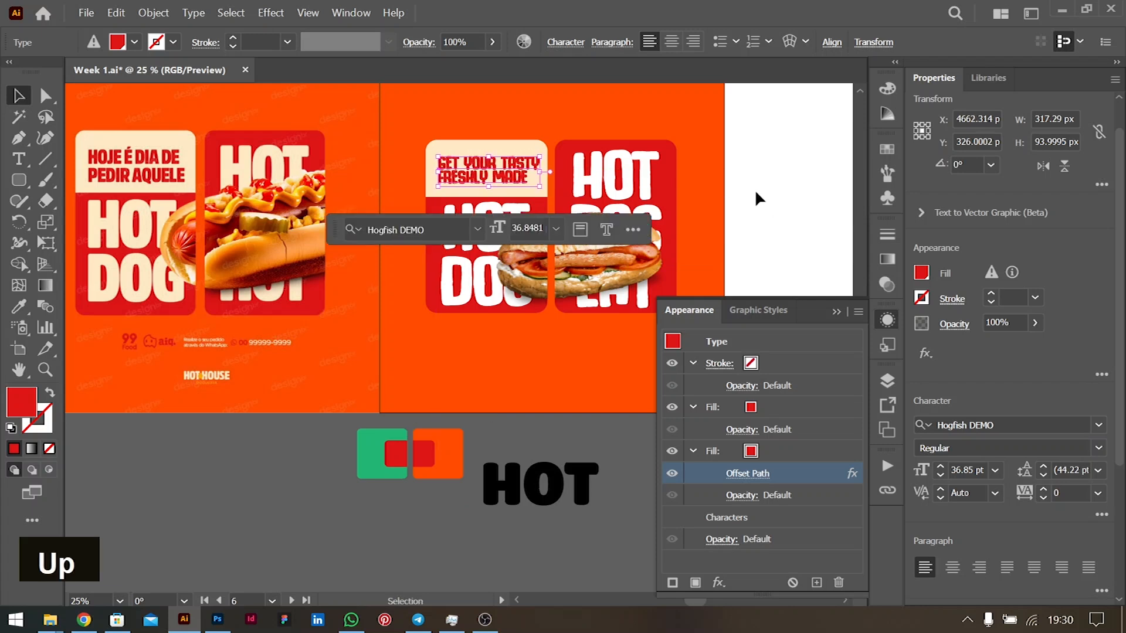
left_click(756, 194)
- Collapse the Appearance panel and zoom out to 25% to frame both poster artboards
scroll(517, 204, "down", 1)
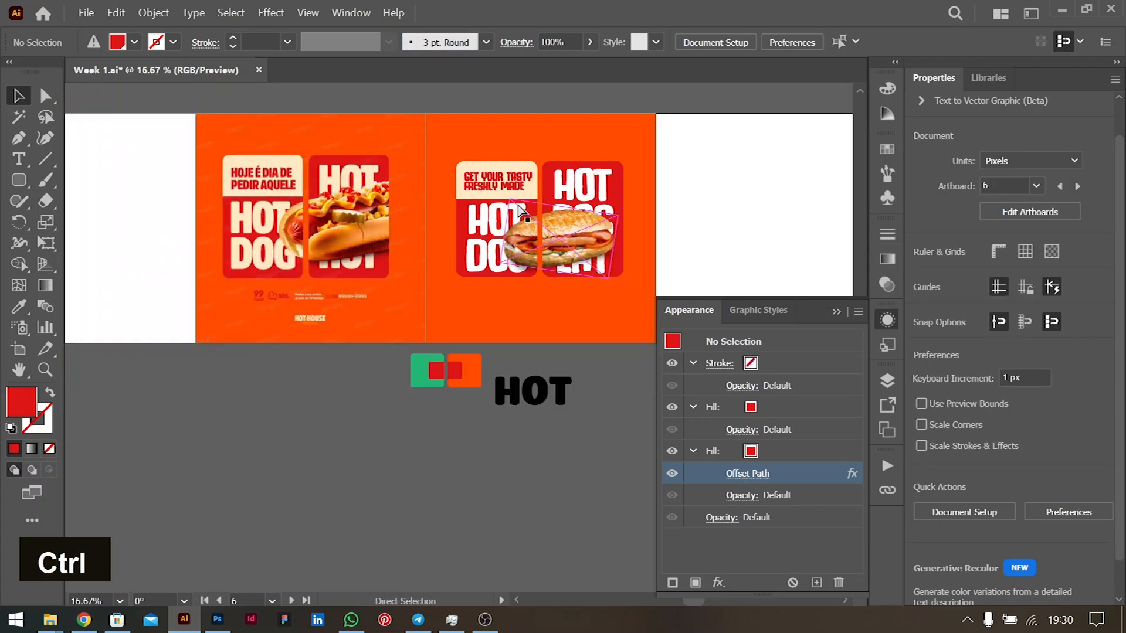
scroll(517, 206, "left", 2)
scroll(519, 215, "up", 3)
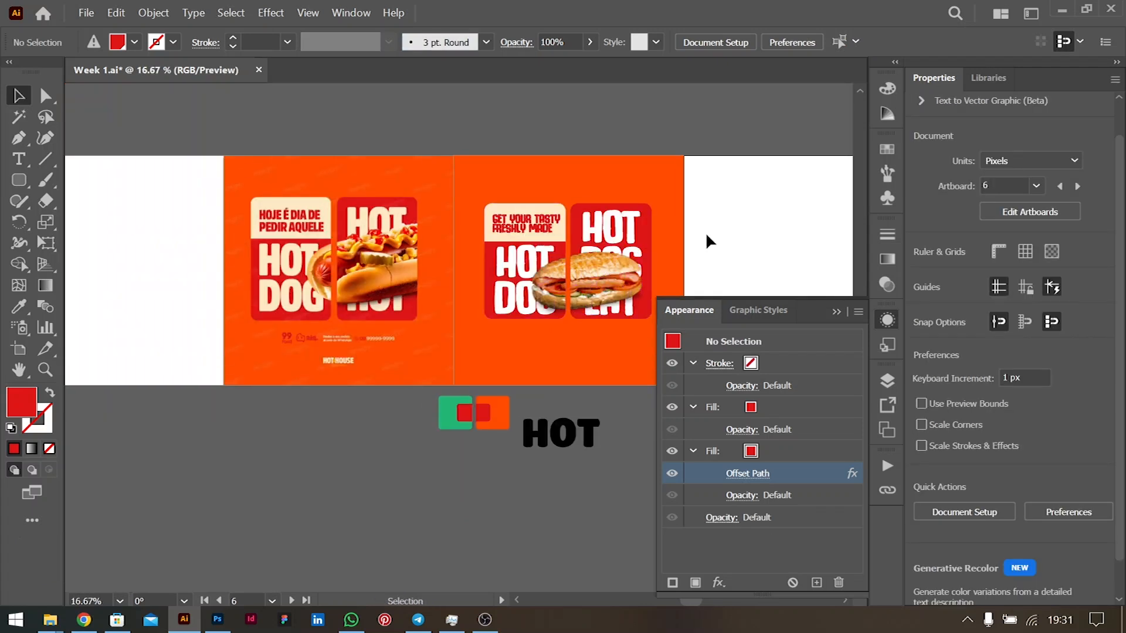
left_click(837, 312)
scroll(549, 316, "up", 1)
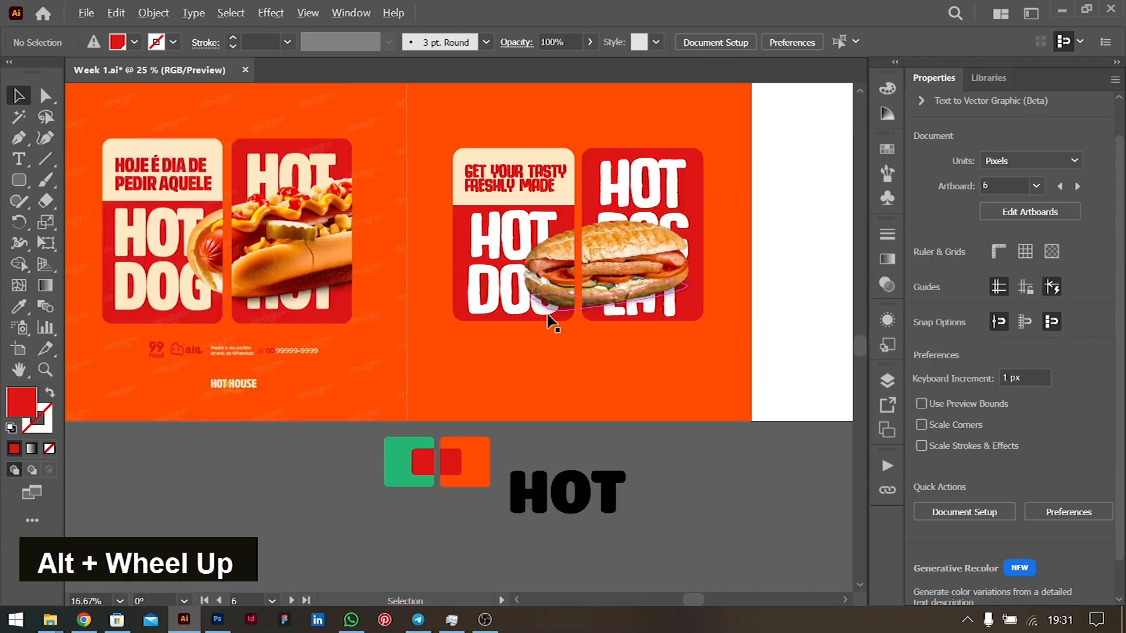
scroll(550, 321, "up", 1)
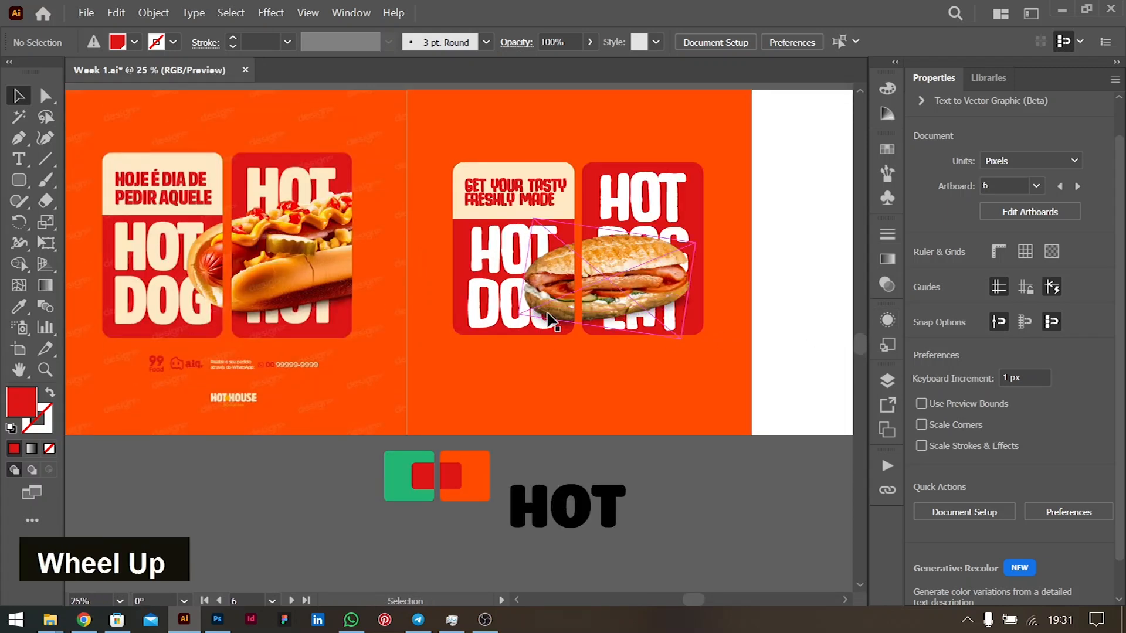
scroll(549, 317, "up", 2)
scroll(549, 316, "up", 3, "ctrl")
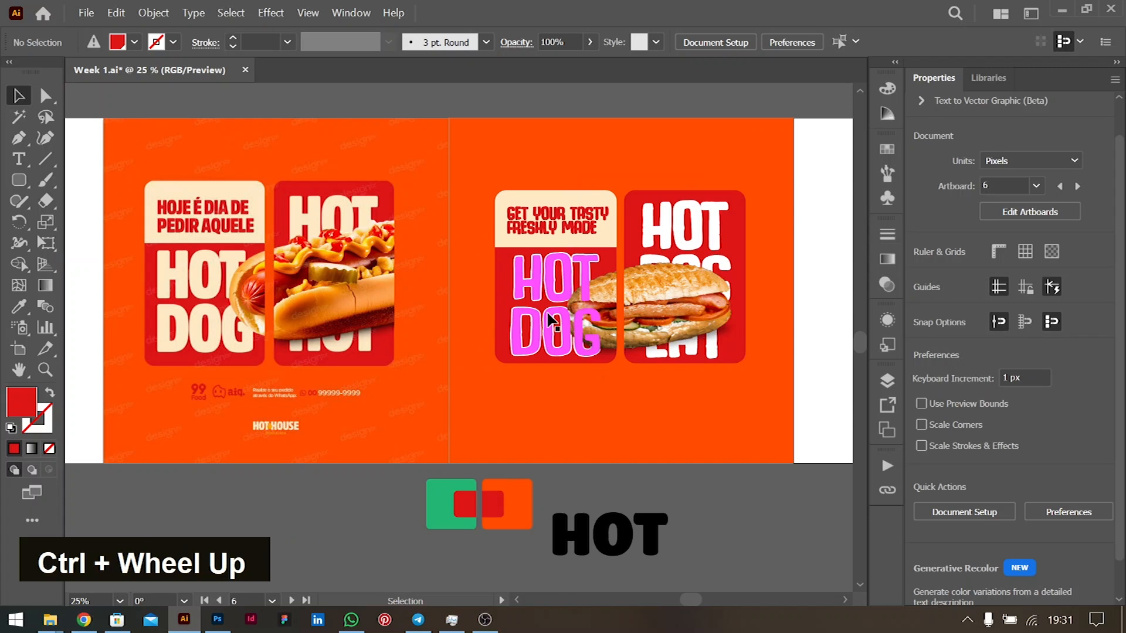
scroll(550, 321, "up", 2)
scroll(551, 321, "down", 1)
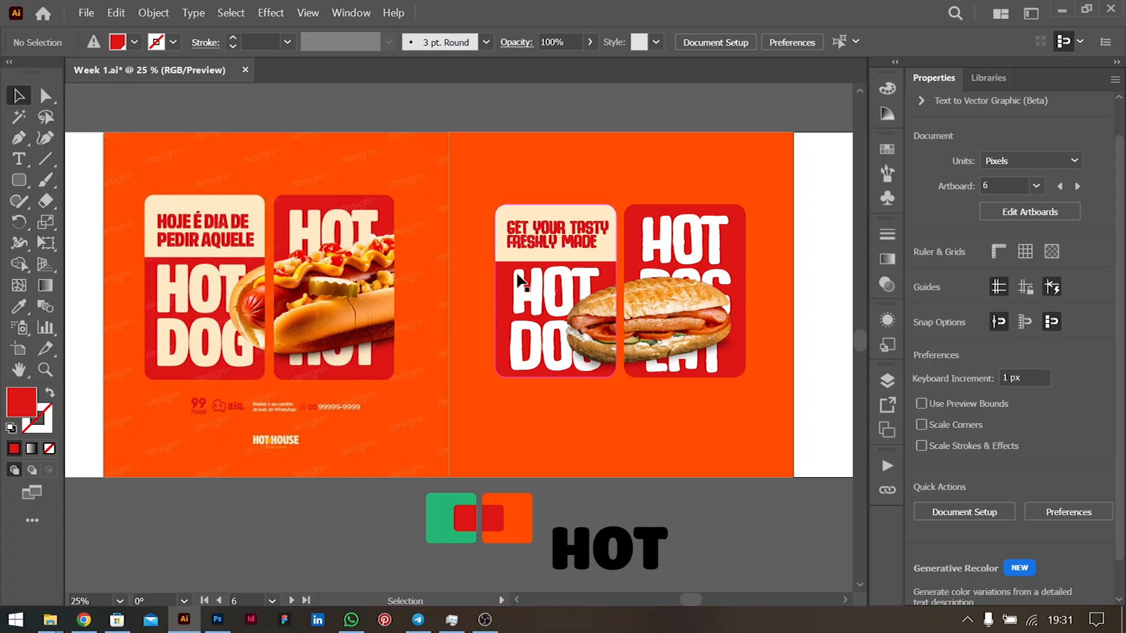
- Copy the tagline below the panels and retype it as 'HOT HOUSE'
left_click_drag(528, 228, 599, 422)
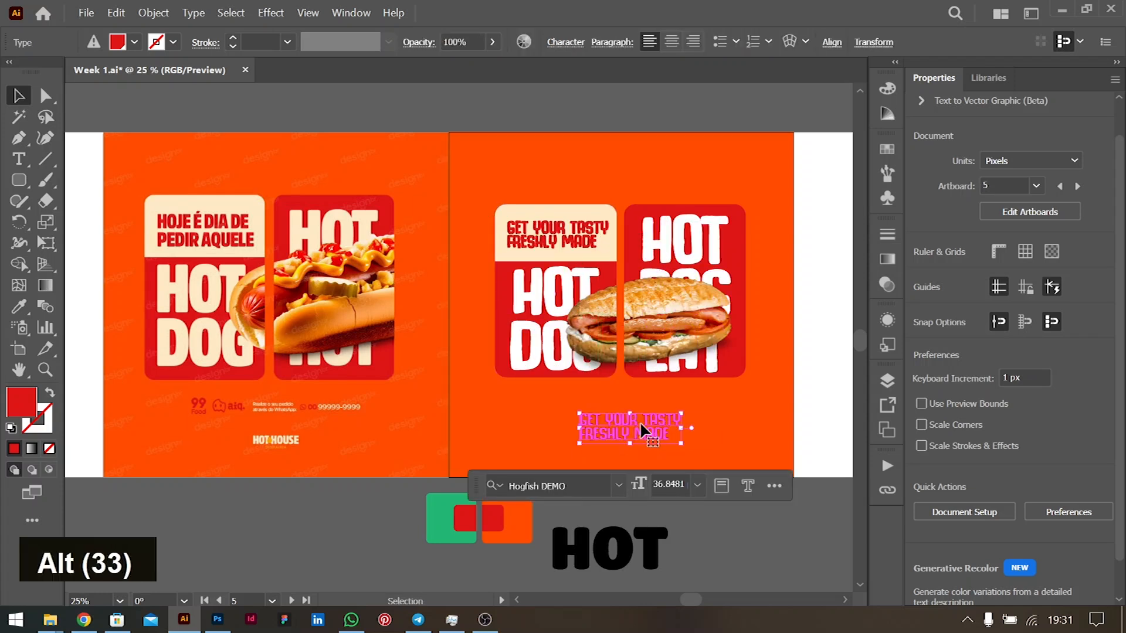
double_click(639, 420)
key("ctrl+a")
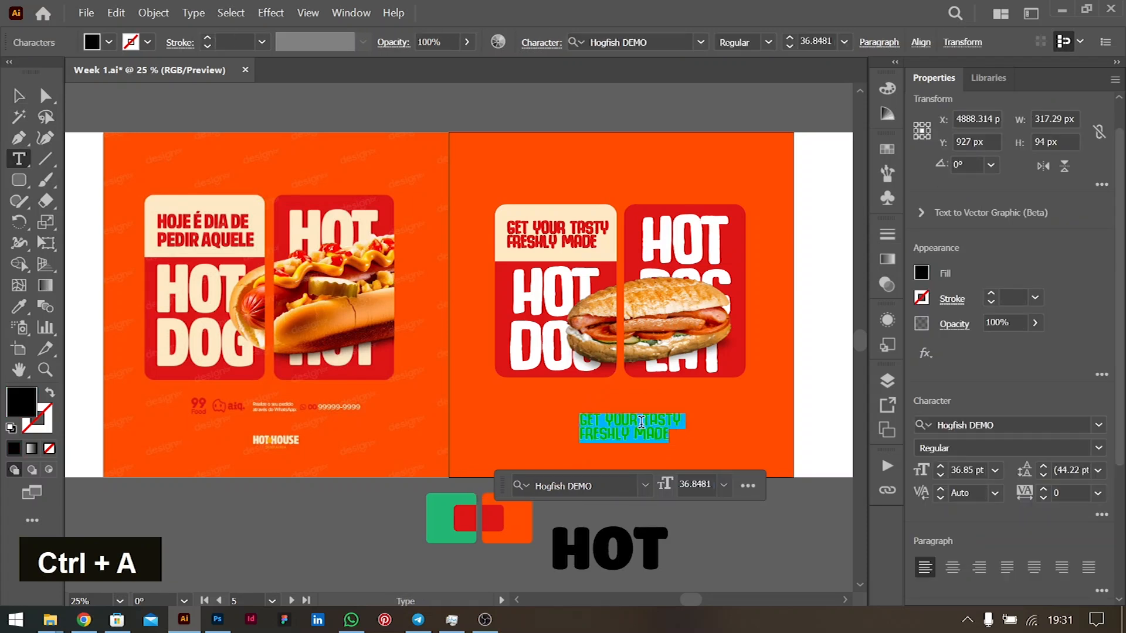
type("HOT H")
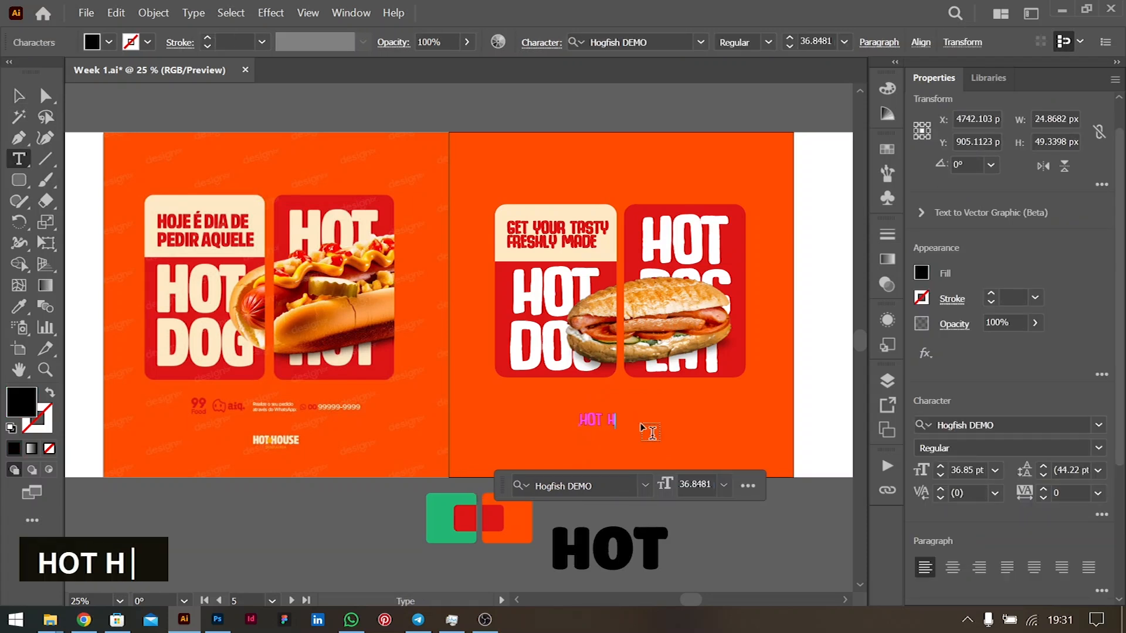
type("OUSE")
key("ctrl+a")
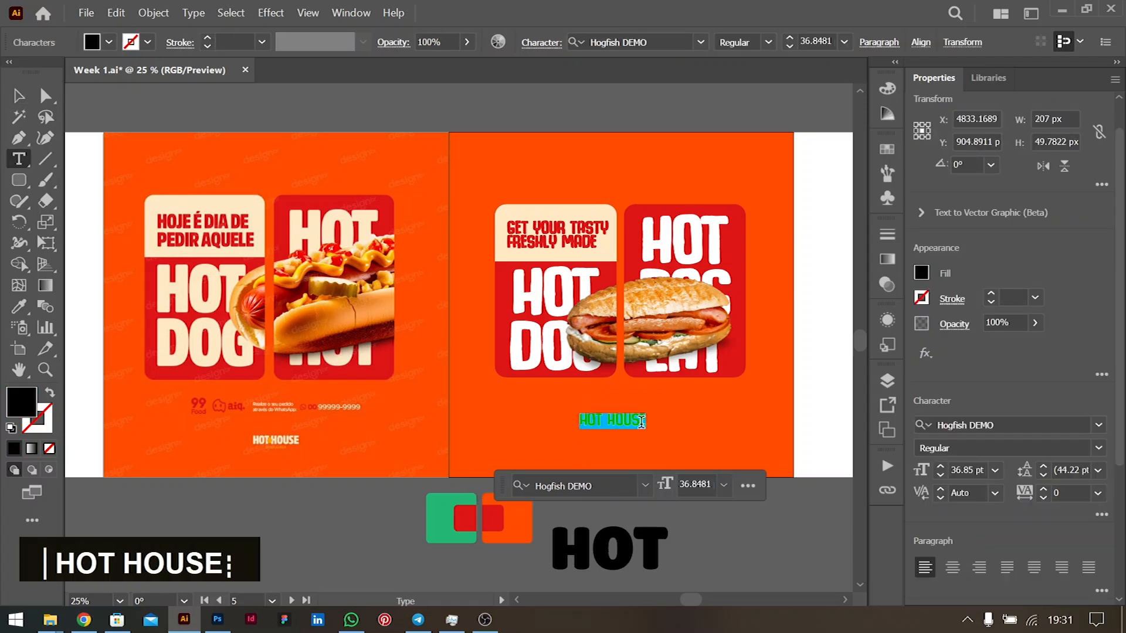
- Set the HOT HOUSE text and both of its appearance fills to white
left_click(110, 42)
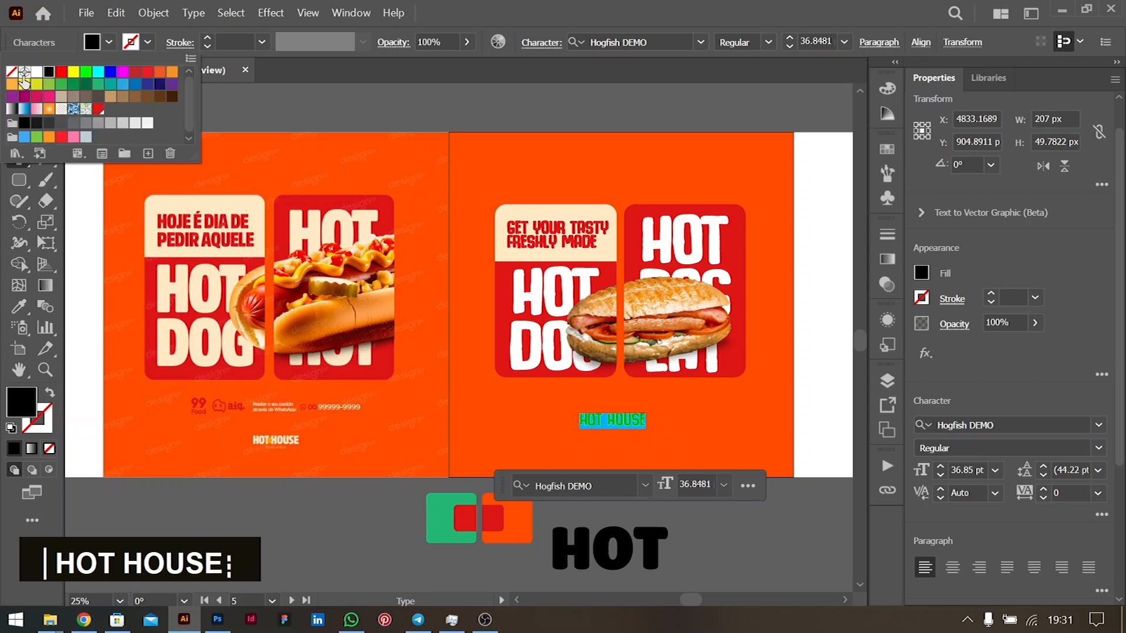
left_click(35, 73)
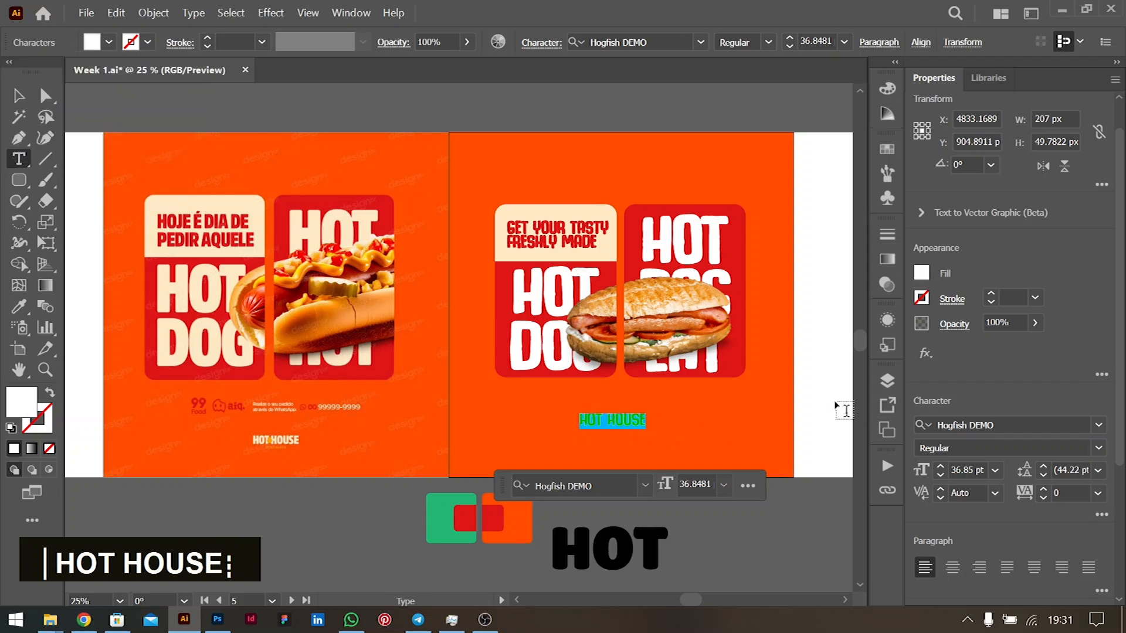
left_click(887, 324)
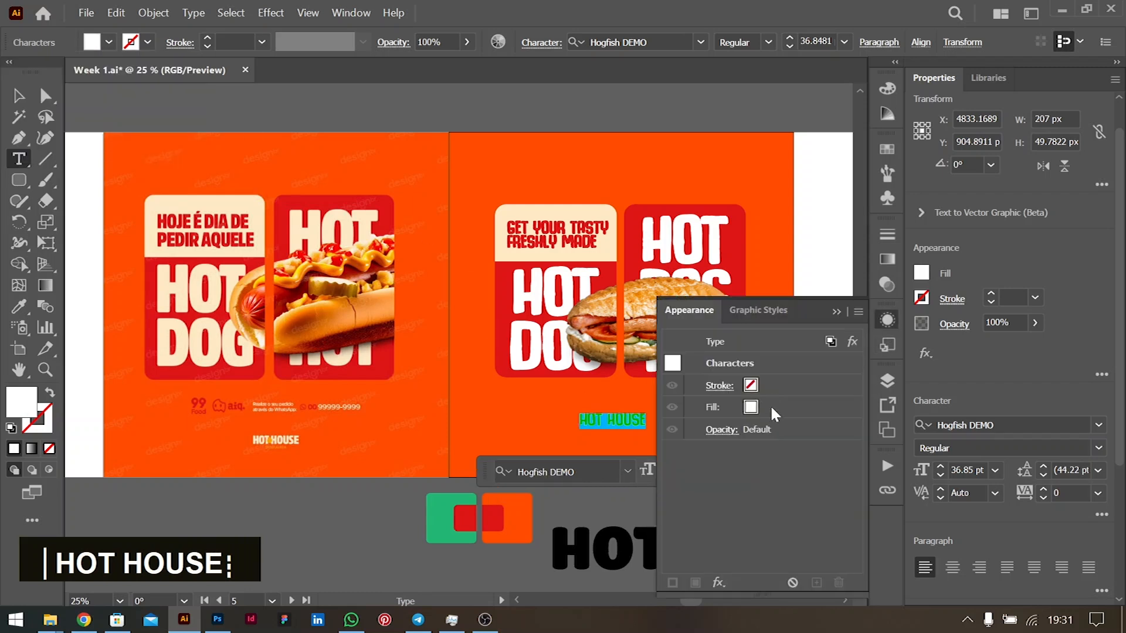
left_click(18, 97)
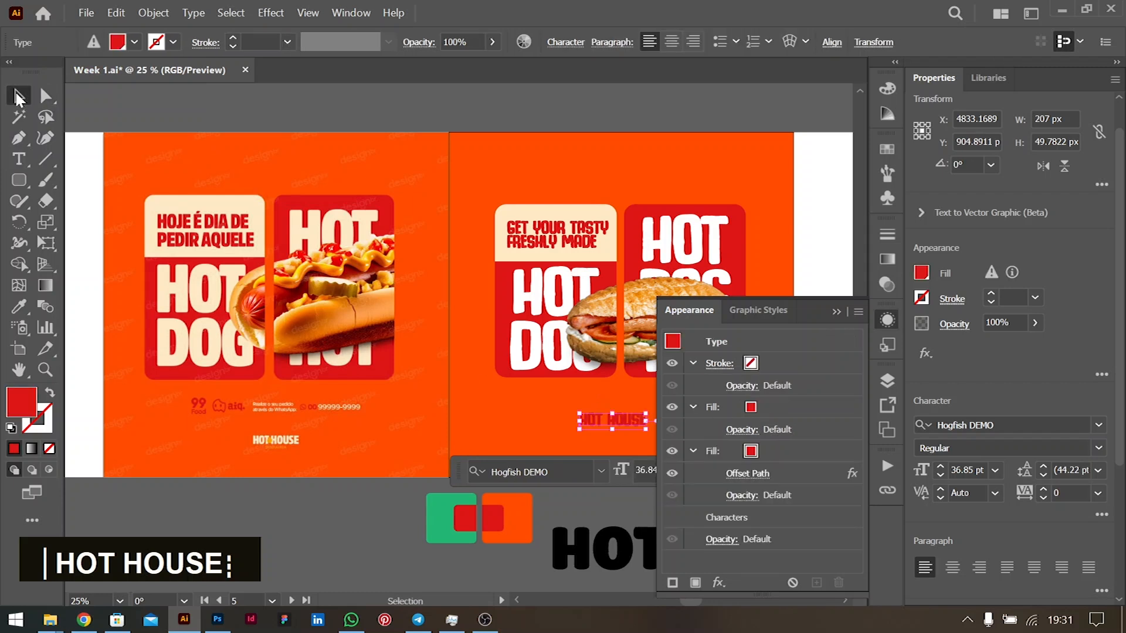
left_click(768, 448)
left_click(767, 450)
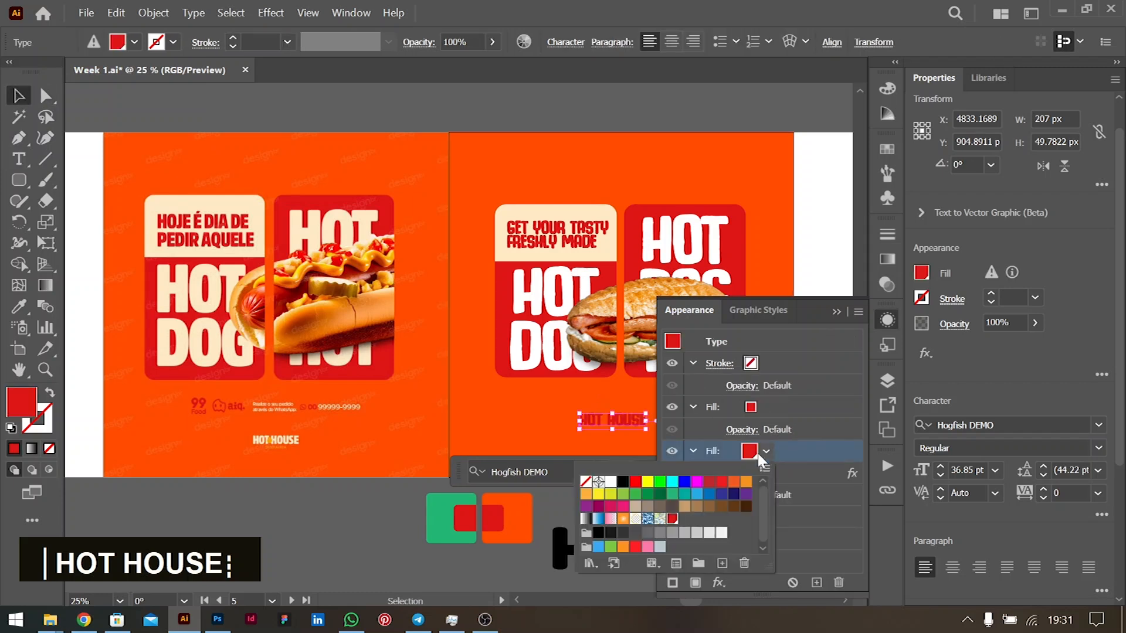
left_click(610, 482)
left_click(761, 406)
left_click(764, 405)
left_click(765, 406)
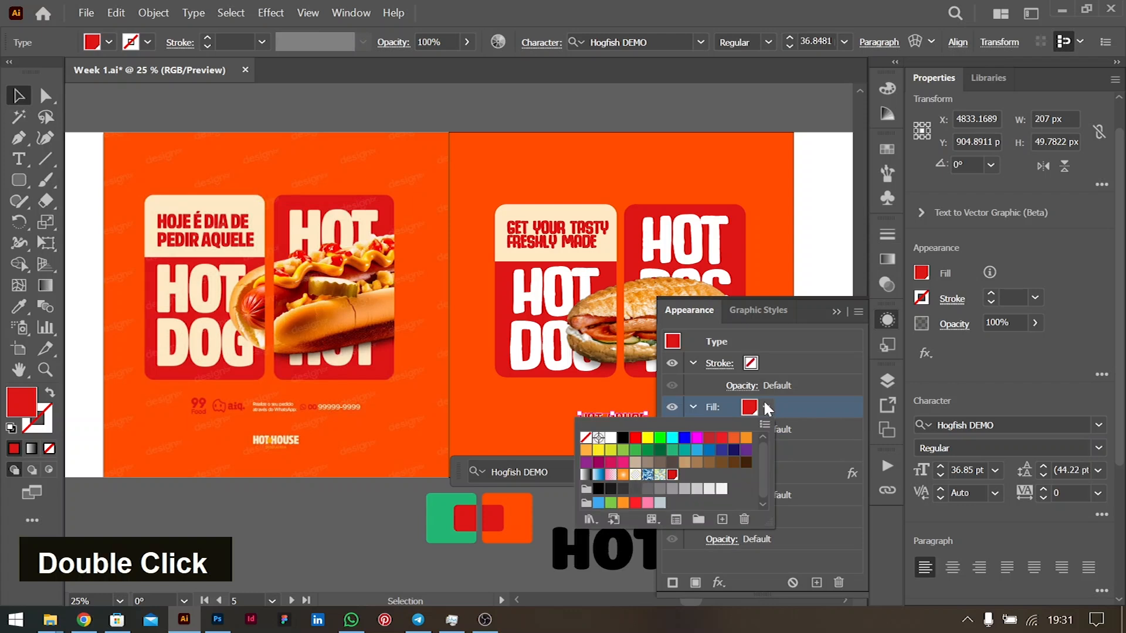
left_click(611, 437)
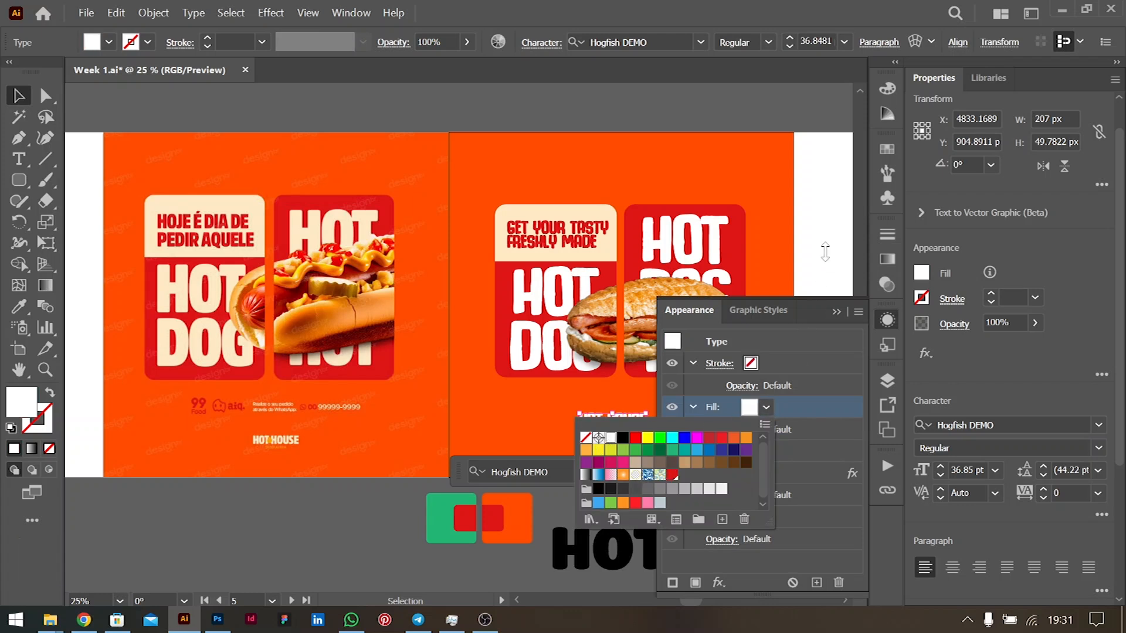
left_click(836, 312)
- Nudge HOT HOUSE into place below the cards and centre-align it
left_click(691, 402)
left_click_drag(626, 419, 624, 425)
key("ctrl+shift+c")
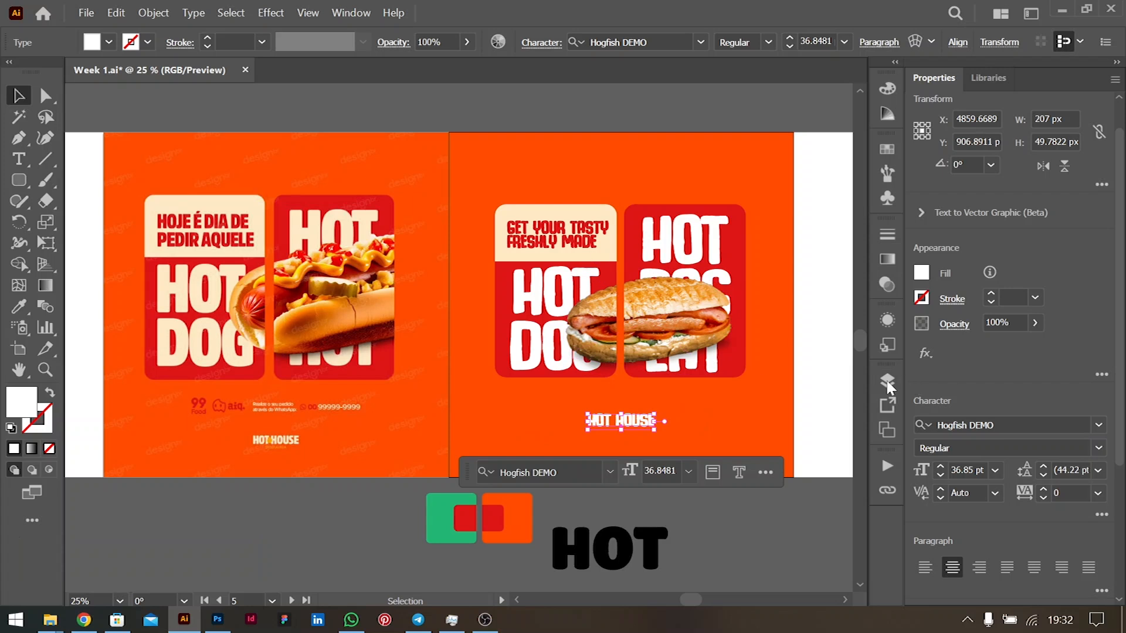
- Widen the GET YOUR TASTY / FRESHLY MADE tagline's leading to 48.22 pt with Alt+Down
scroll(669, 385, "down", 1, "alt")
scroll(734, 327, "left", 1, "ctrl")
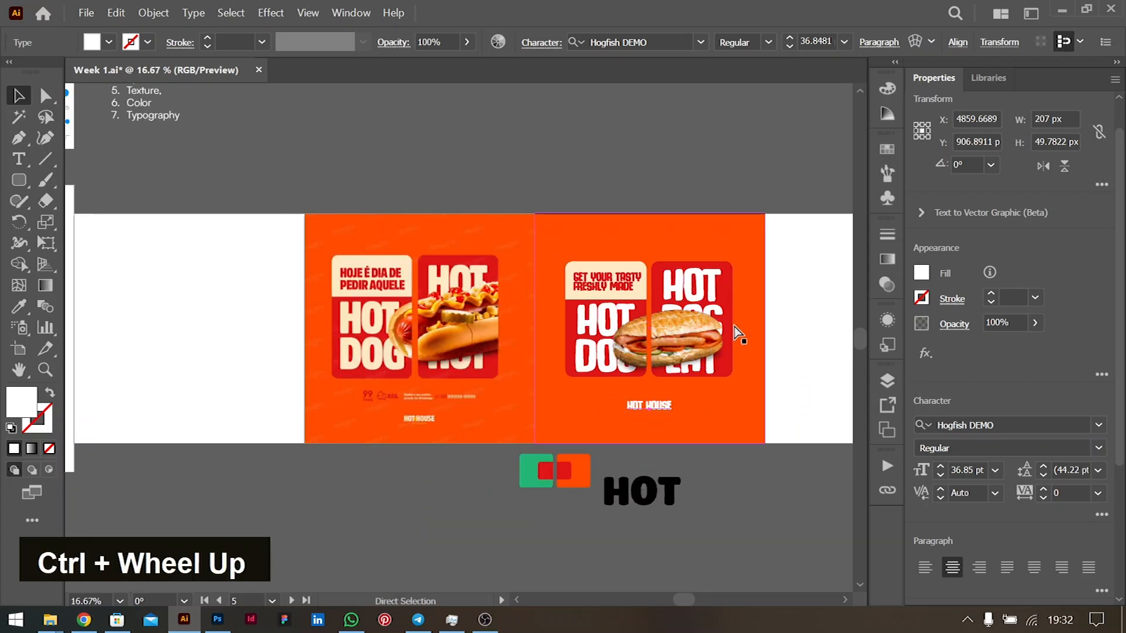
scroll(734, 326, "right", 3, "ctrl")
scroll(610, 315, "up", 1, "alt")
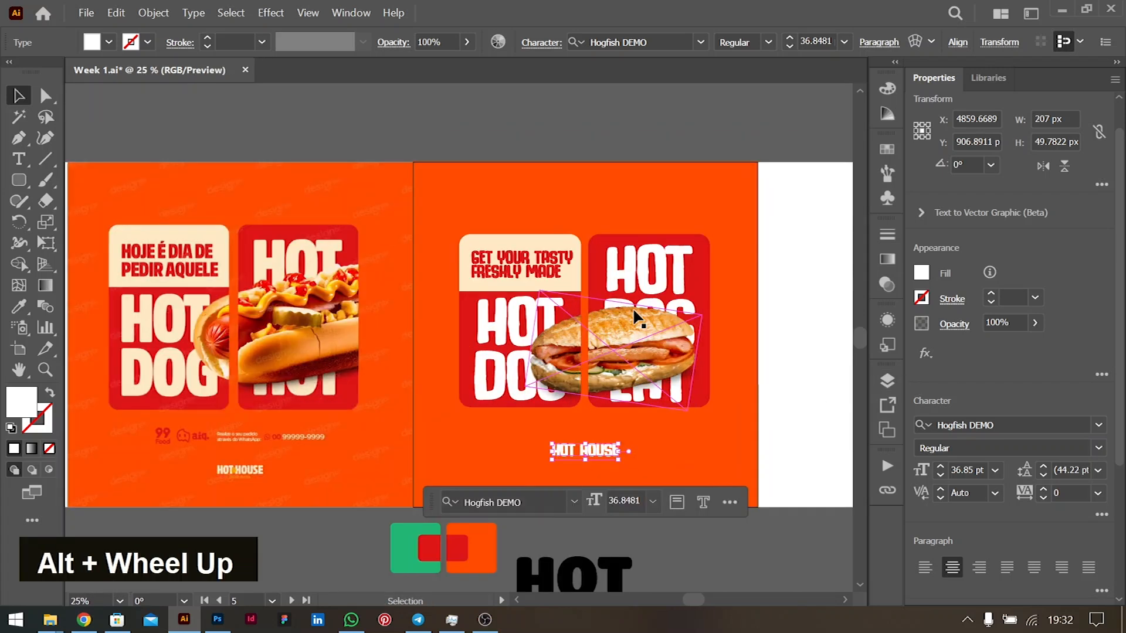
left_click(543, 266)
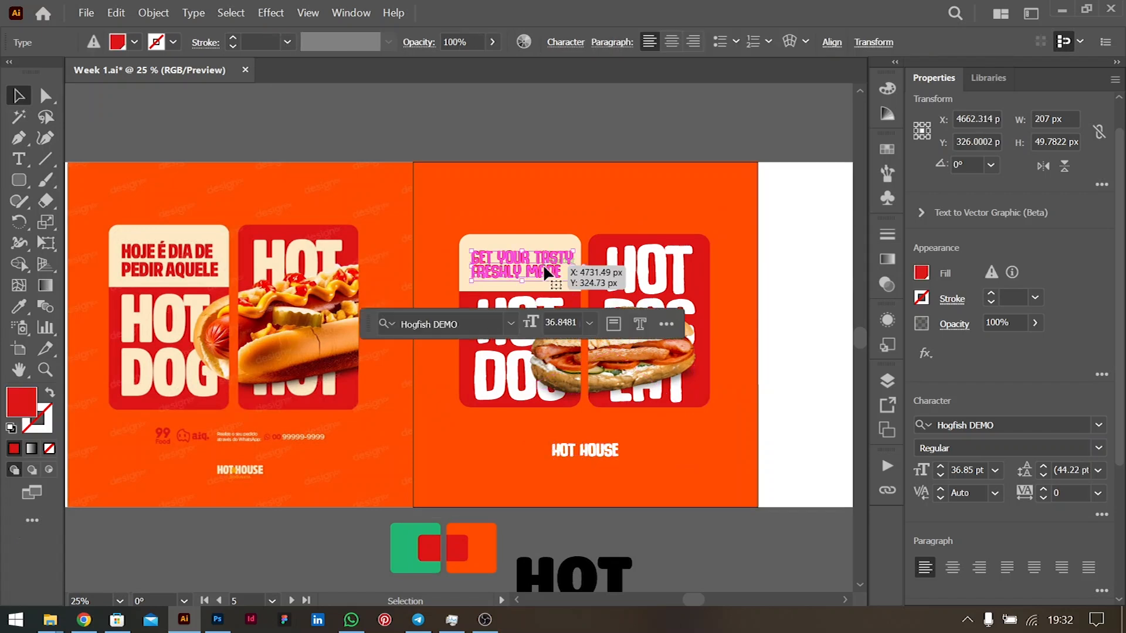
key("alt+Down")
key("alt+Down")
key("alt+Down")
key("alt+Down")
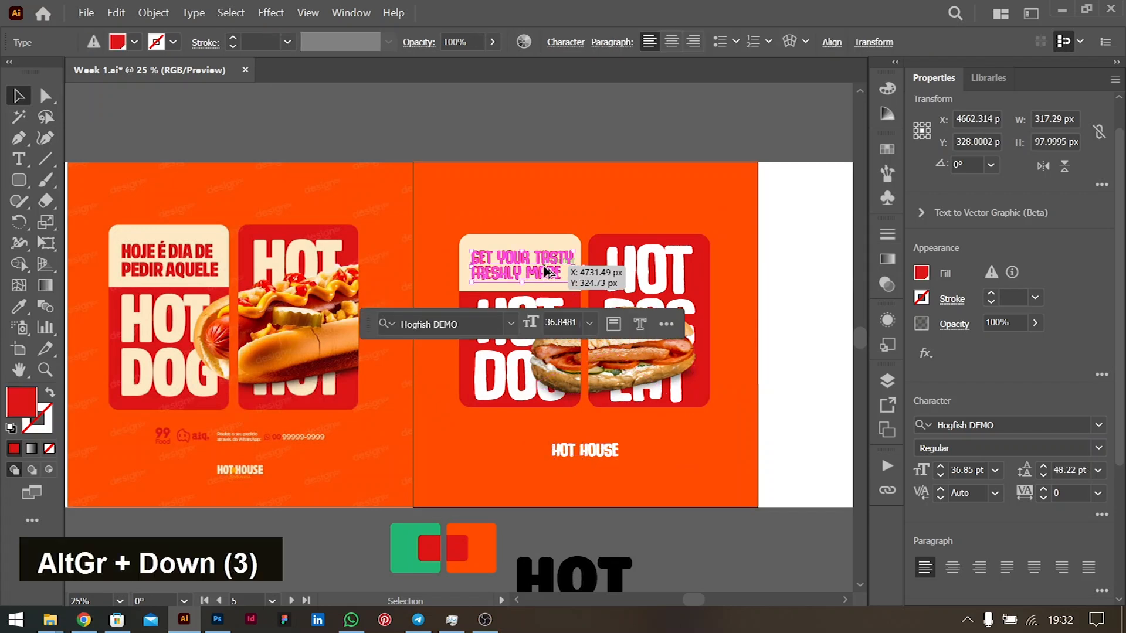
left_click(636, 111)
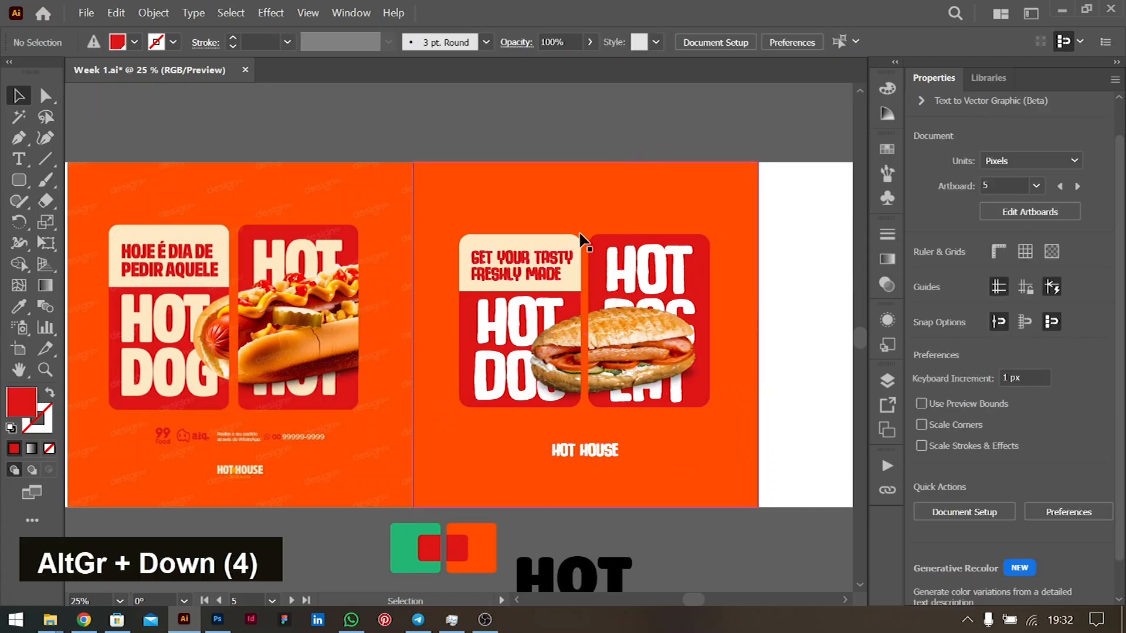
scroll(586, 235, "down", 1, "alt")
scroll(551, 270, "up", 1, "alt")
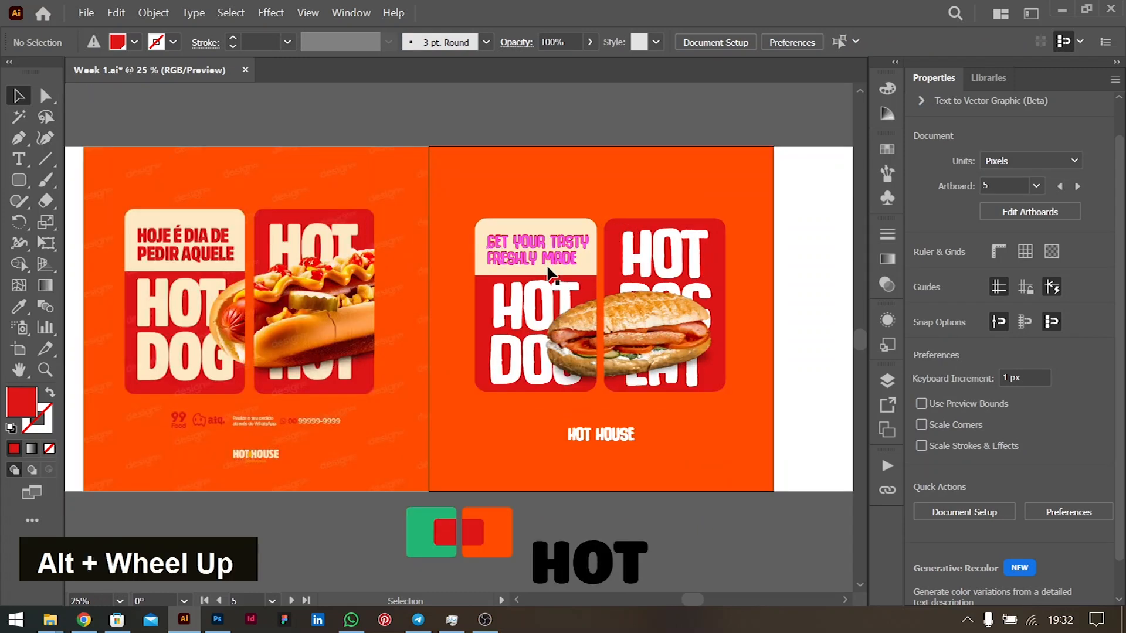
scroll(548, 270, "up", 1, "ctrl")
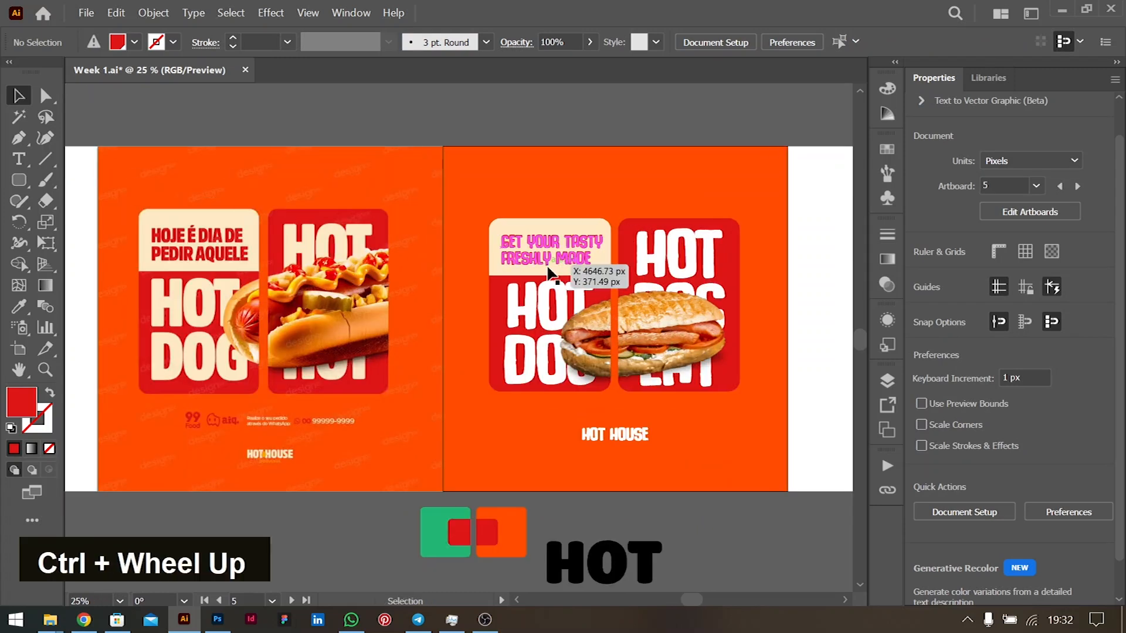